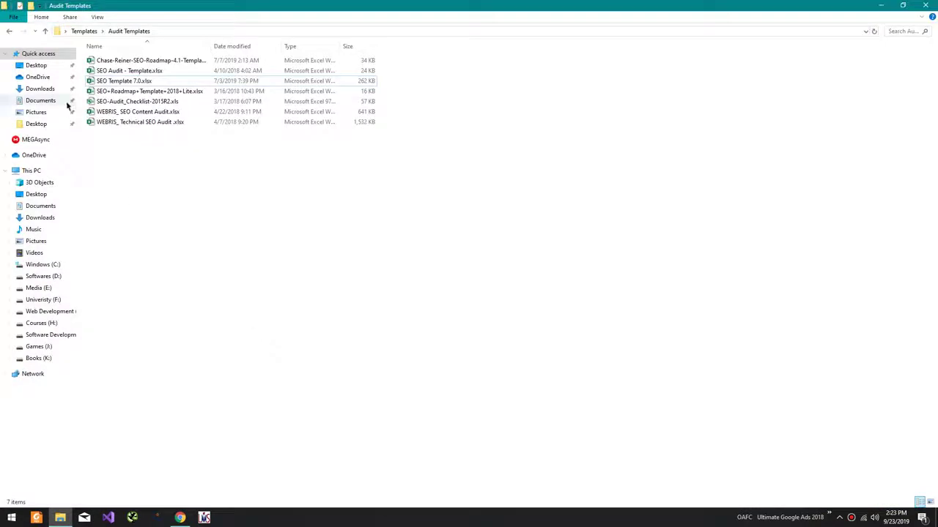
Duplicate SEO Template 7.0.xlsx within the Audit Templates folder
{"action": "left_click", "coordinate": [129, 90]}
{"action": "left_click", "coordinate": [126, 83]}
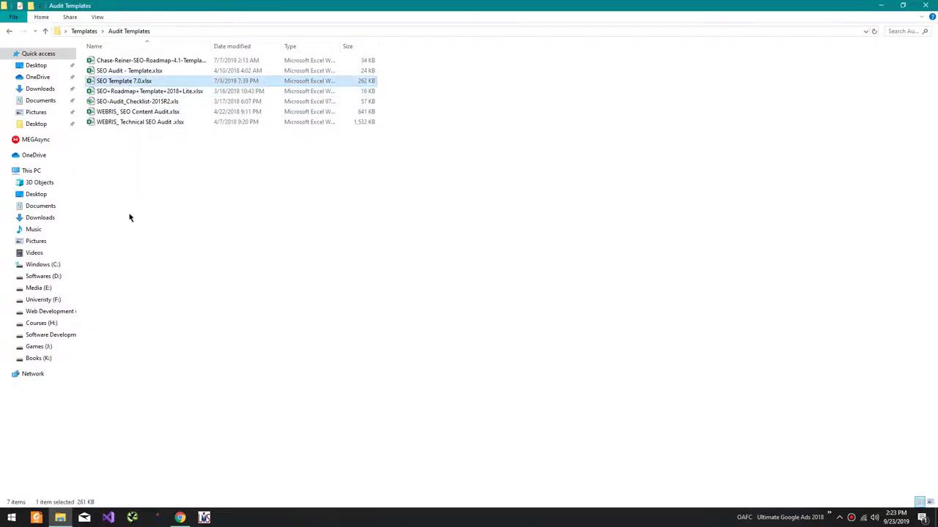
{"action": "key", "text": "ctrl+v"}
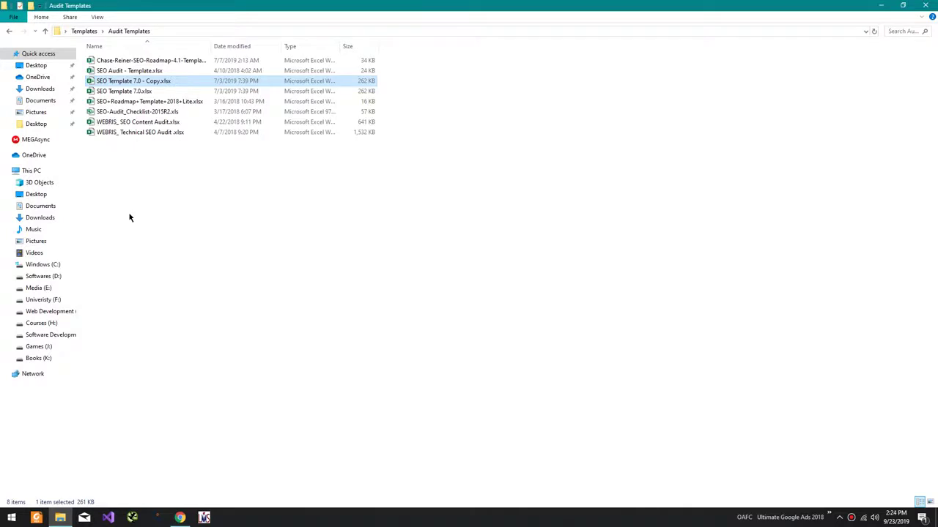
Rename the copied template as Camping Hood Audit.xlsx, based on the website's domain name
{"action": "key", "text": "F2"}
{"action": "left_click", "coordinate": [179, 518]}
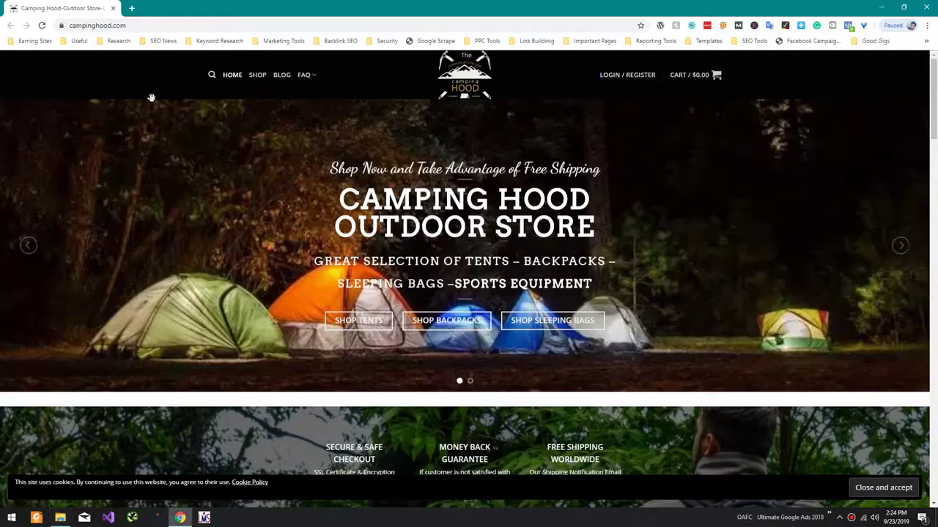
{"action": "left_click", "coordinate": [98, 25]}
{"action": "key", "text": "ctrl+c"}
{"action": "key", "text": "alt+Tab"}
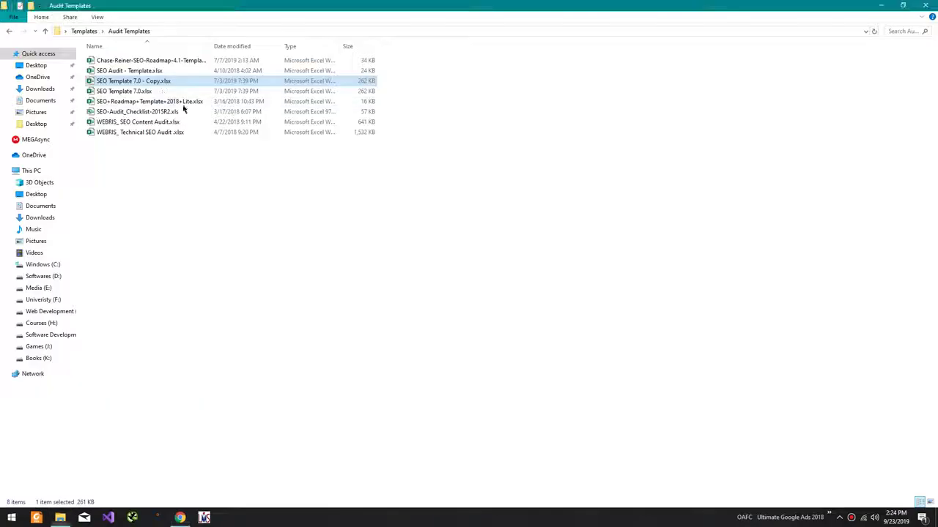
{"action": "key", "text": "F2"}
{"action": "type", "text": "campinghood"}
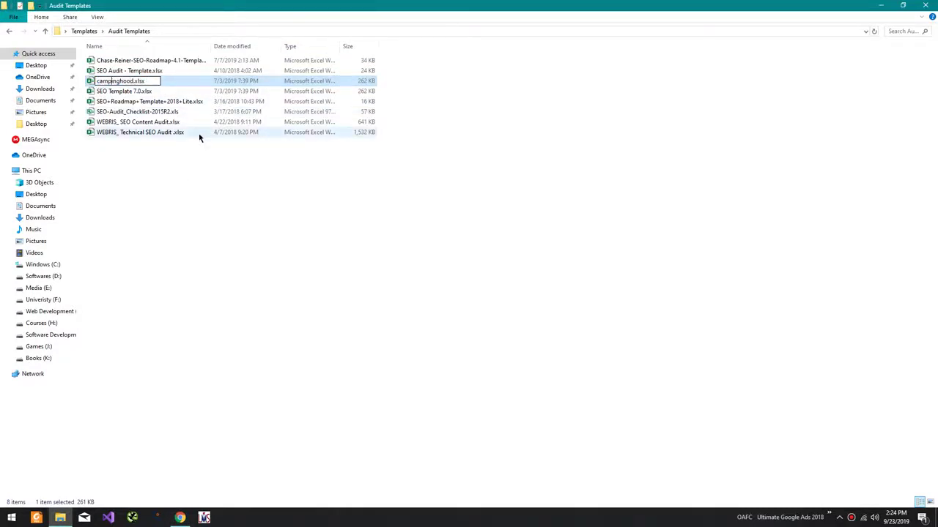
{"action": "type", "text": "C H"}
{"action": "key", "text": "Delete"}
{"action": "type", "text": "Audit"}
{"action": "key", "text": "Return"}
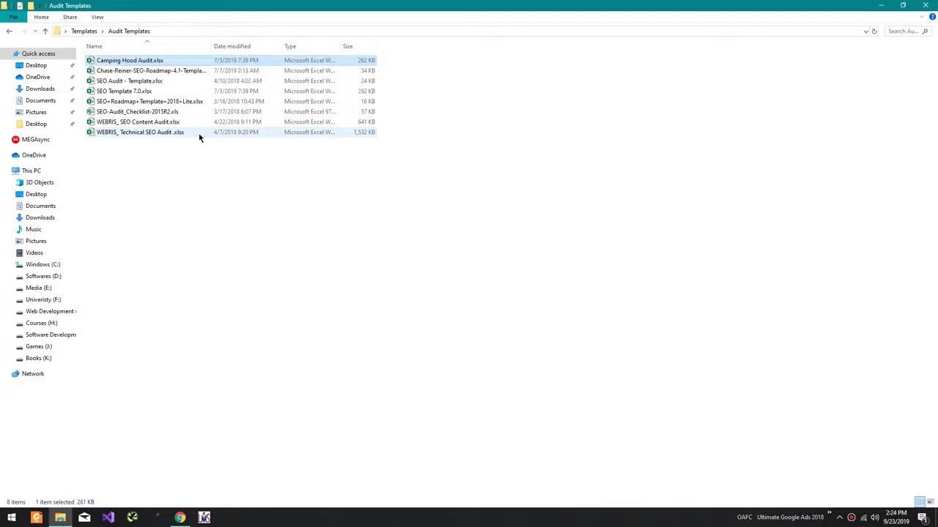
Open Camping Hood Audit.xlsx and launch Screaming Frog SEO Spider alongside it
{"action": "double_click", "coordinate": [149, 62]}
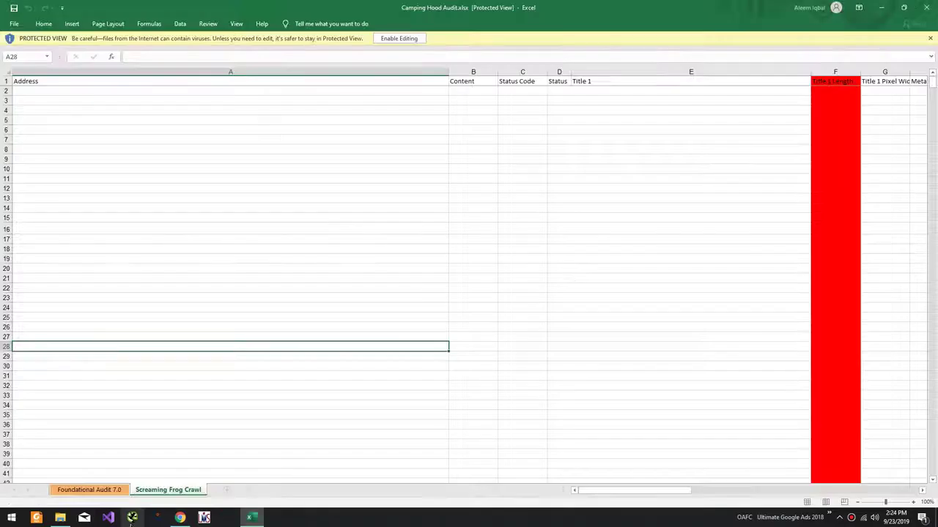
{"action": "left_click", "coordinate": [132, 518]}
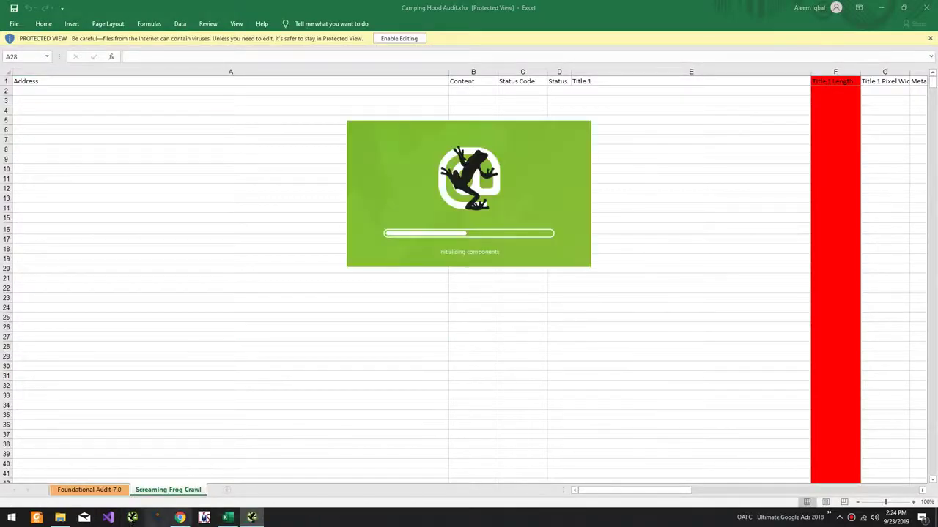
{"action": "left_click", "coordinate": [179, 518]}
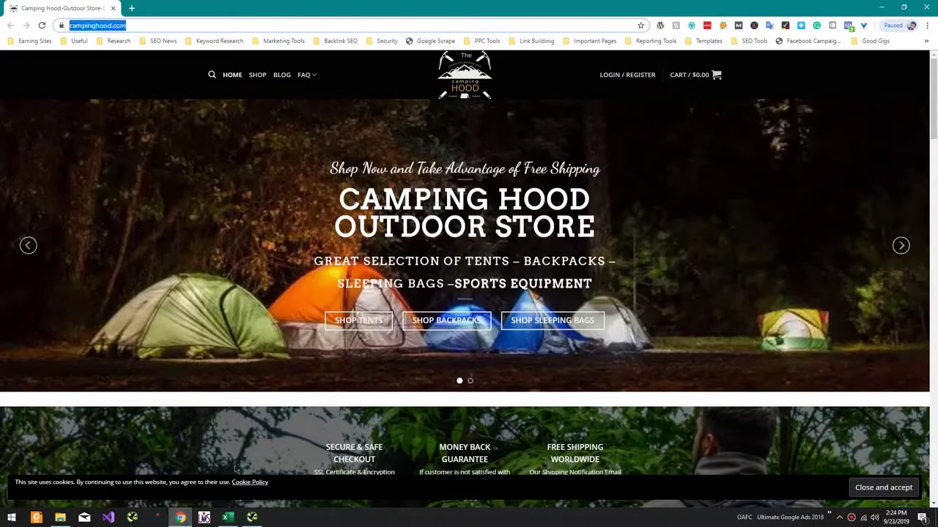
{"action": "left_click", "coordinate": [252, 518]}
{"action": "left_click", "coordinate": [510, 278]}
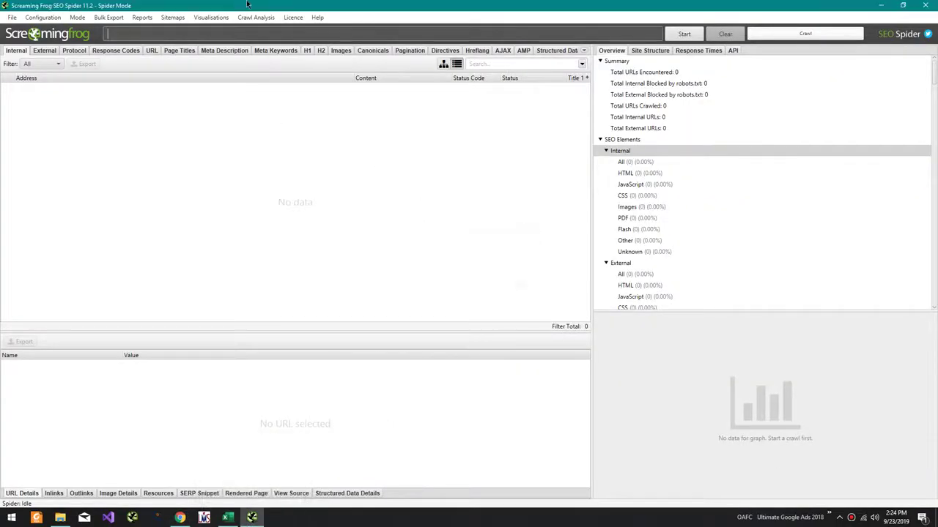
Crawl the whole campinghood.com website with the SEO Spider
{"action": "left_click", "coordinate": [253, 33]}
{"action": "key", "text": "ctrl+v"}
{"action": "left_click", "coordinate": [684, 34]}
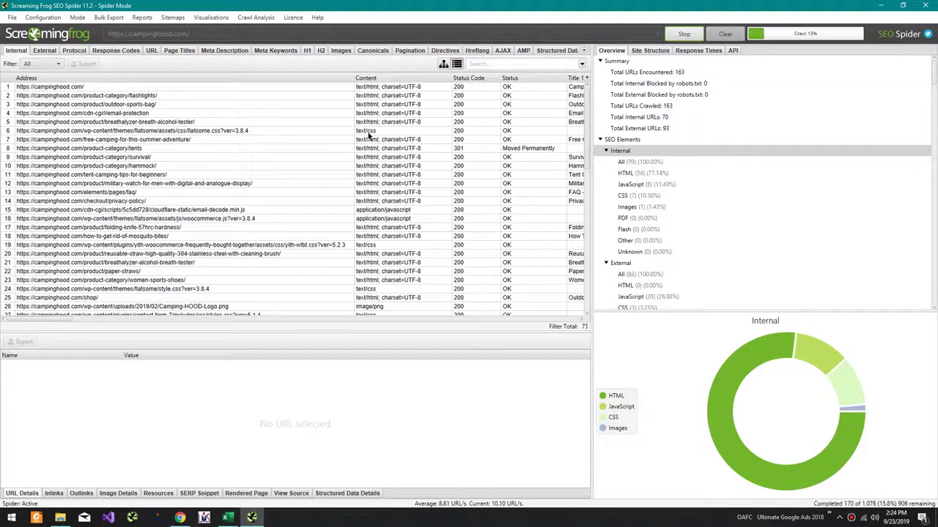
{"action": "key", "text": "alt"}
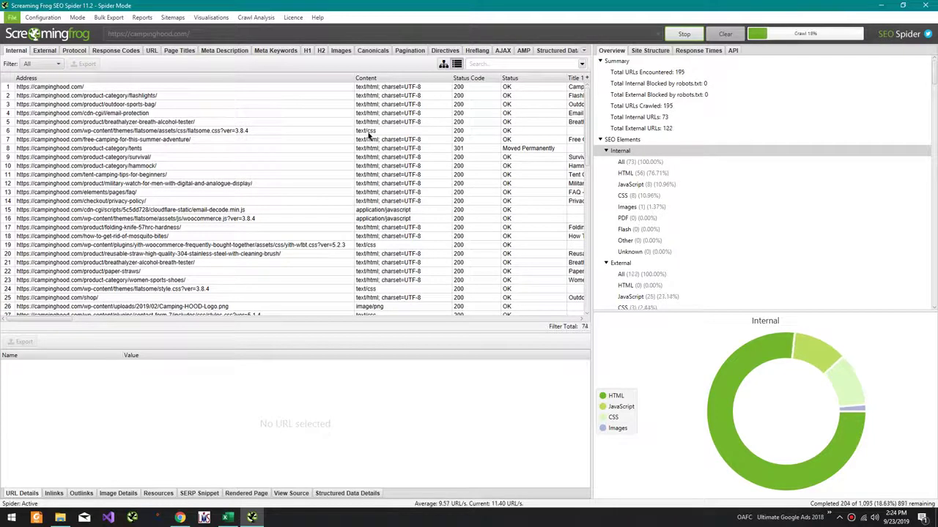
{"action": "key", "text": "alt+Tab"}
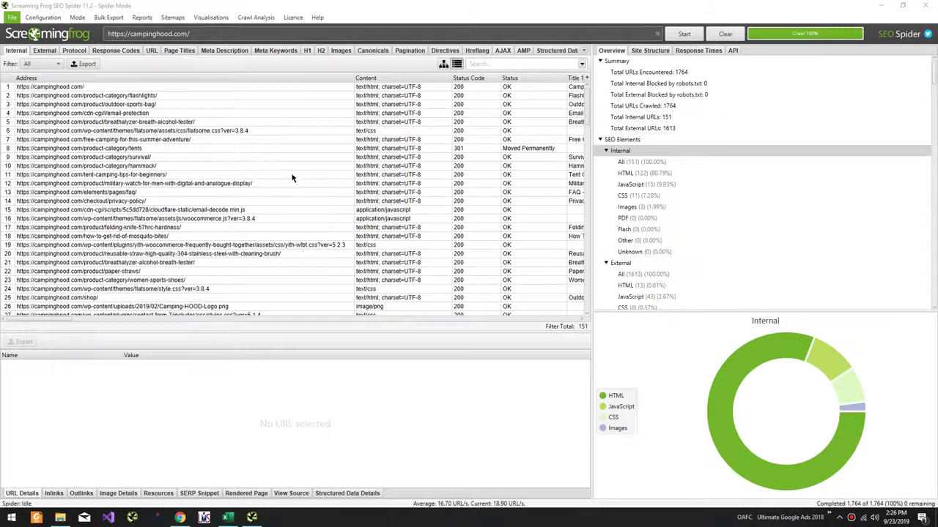
Export all internal crawl results to the Desktop as internal_all.csv, replacing the existing file
{"action": "left_click", "coordinate": [85, 65]}
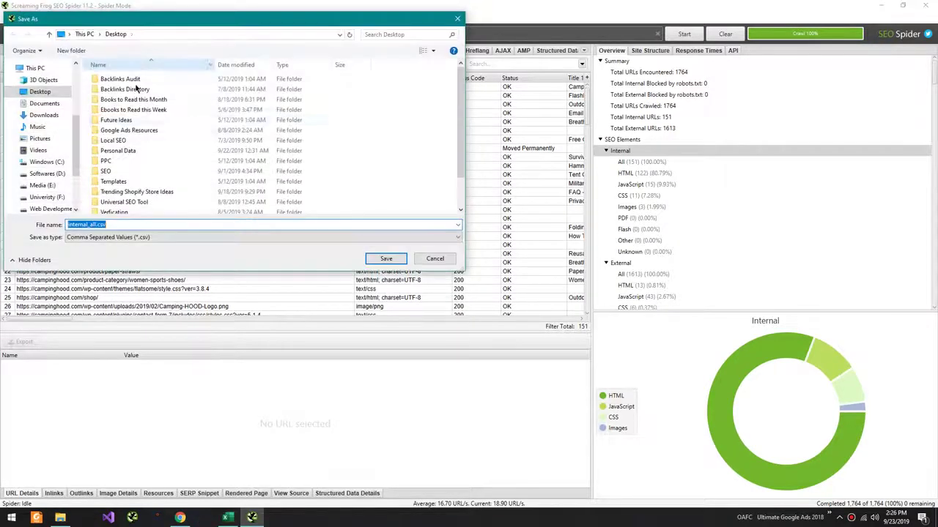
{"action": "left_click", "coordinate": [383, 257]}
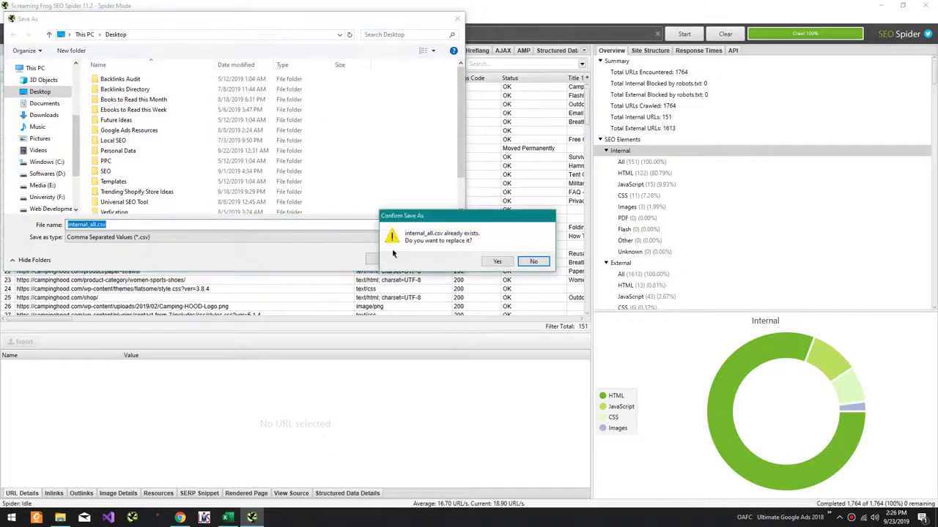
{"action": "left_click", "coordinate": [498, 262]}
Open internal_all.csv from the Desktop and copy all crawl data rows below the headers
{"action": "key", "text": "super+d"}
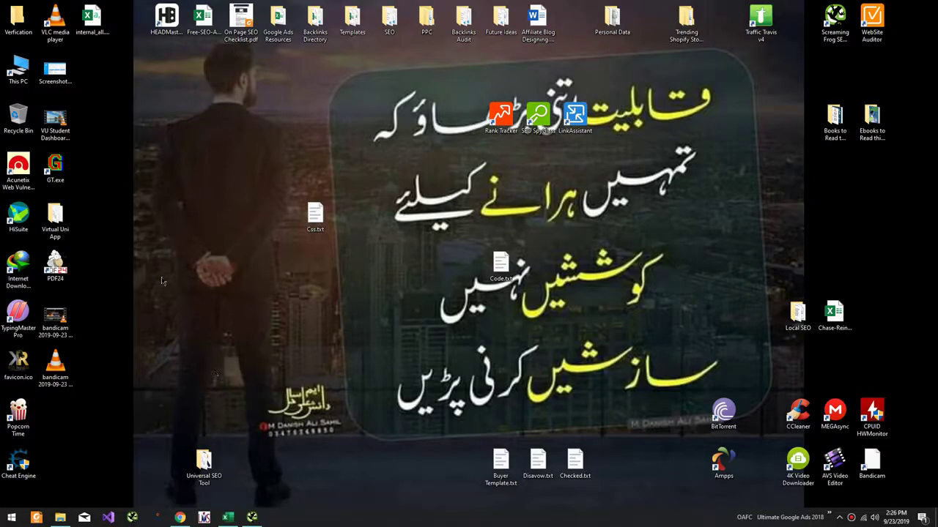
{"action": "double_click", "coordinate": [93, 36]}
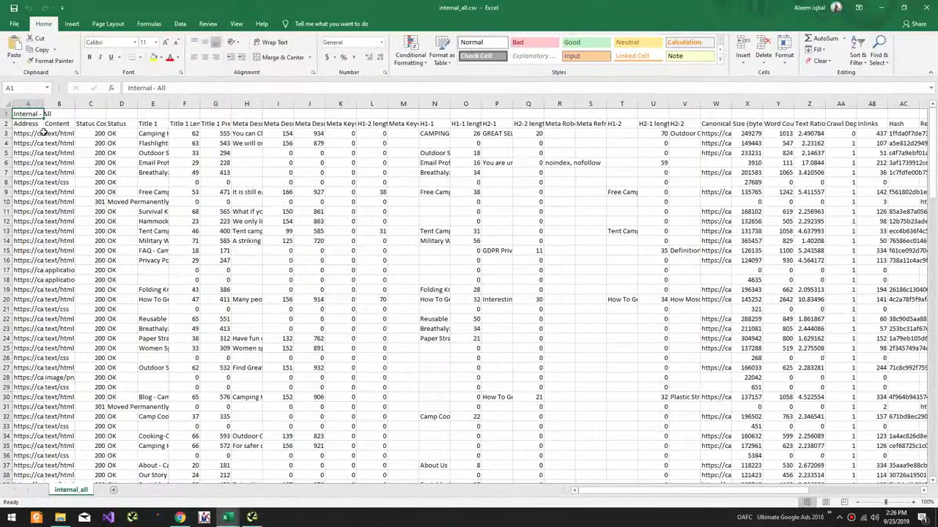
{"action": "left_click_drag", "start_coordinate": [43, 133], "coordinate": [381, 450]}
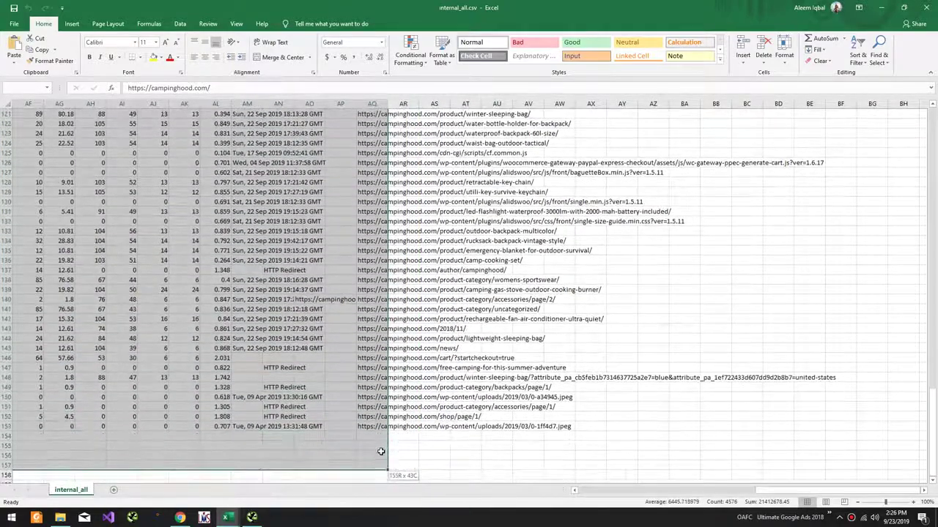
{"action": "key", "text": "ctrl+c"}
Enable editing in Camping Hood Audit.xlsx and paste the crawl data into the Screaming Frog Crawl sheet starting at cell A2
{"action": "key", "text": "alt+Tab"}
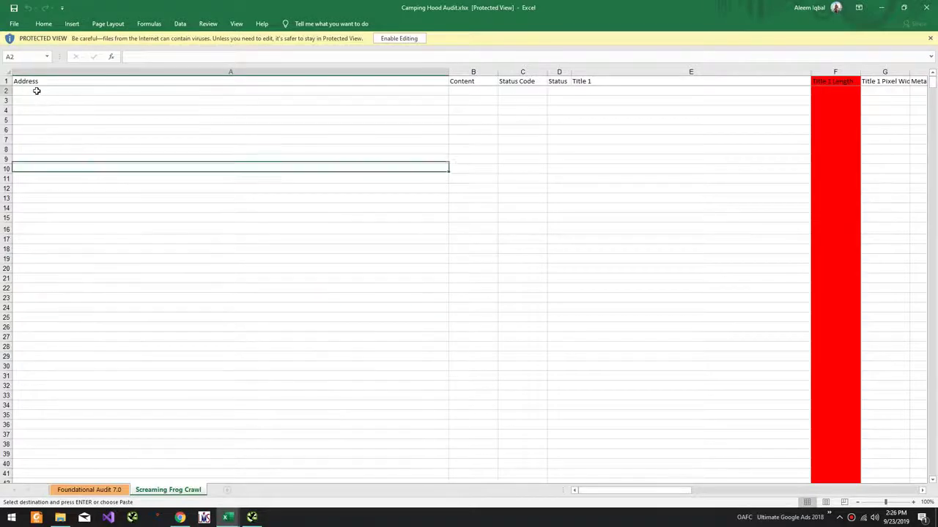
{"action": "left_click", "coordinate": [38, 90]}
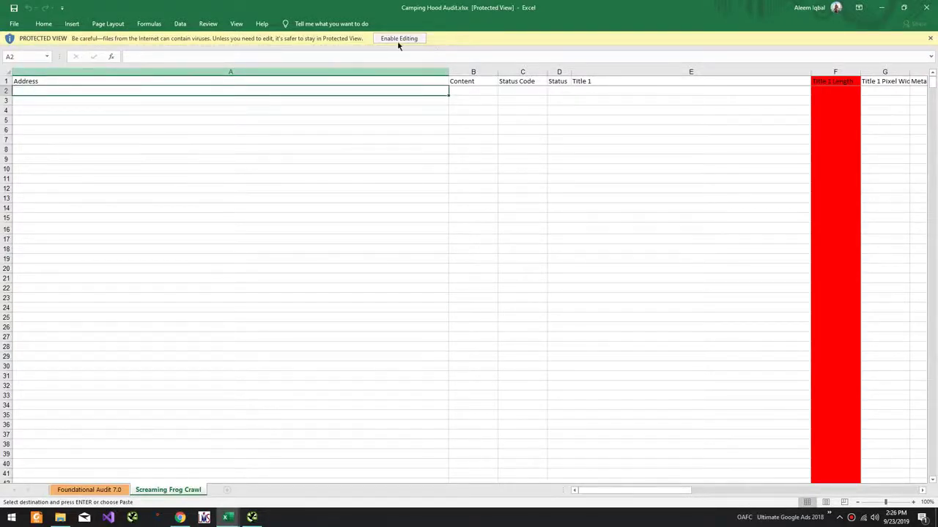
{"action": "left_click", "coordinate": [398, 41]}
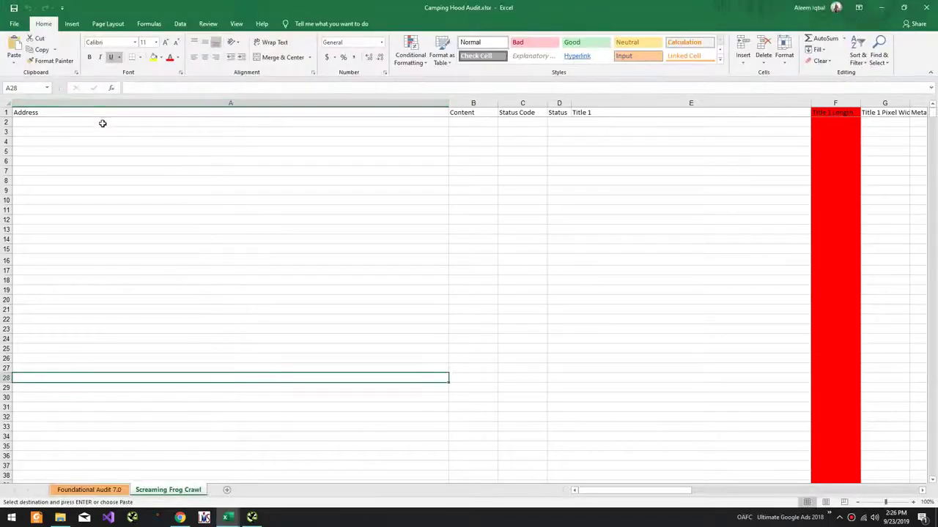
{"action": "left_click", "coordinate": [102, 123]}
{"action": "key", "text": "ctrl+v"}
{"action": "left_click", "coordinate": [159, 189]}
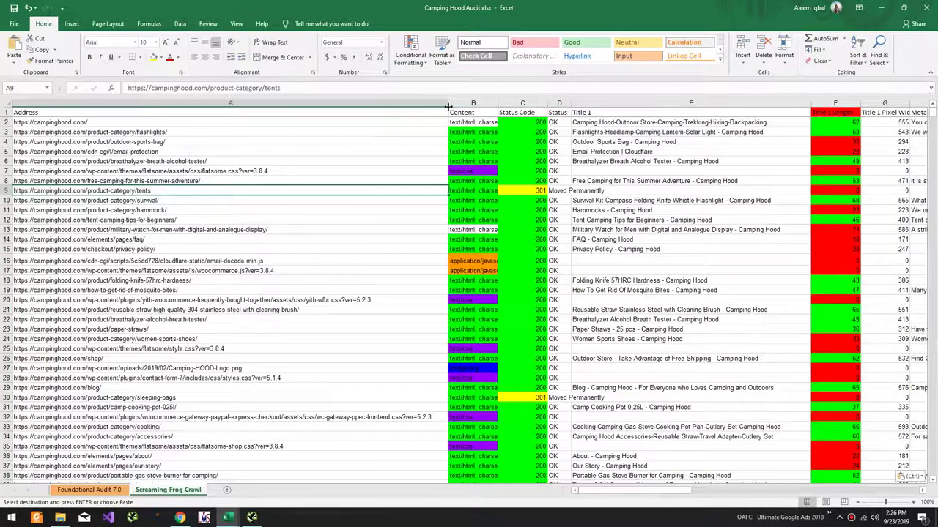
Look through the pasted crawl columns, including the meta keywords, H1, H2, word count and inlinks data
{"action": "left_click_drag", "start_coordinate": [449, 108], "coordinate": [352, 108]}
{"action": "left_click_drag", "start_coordinate": [476, 191], "coordinate": [157, 250]}
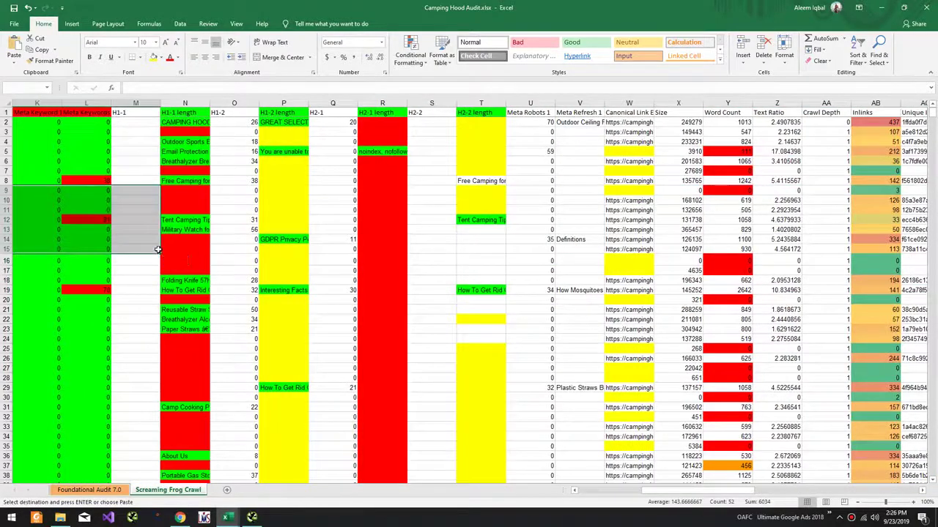
{"action": "left_click", "coordinate": [318, 170]}
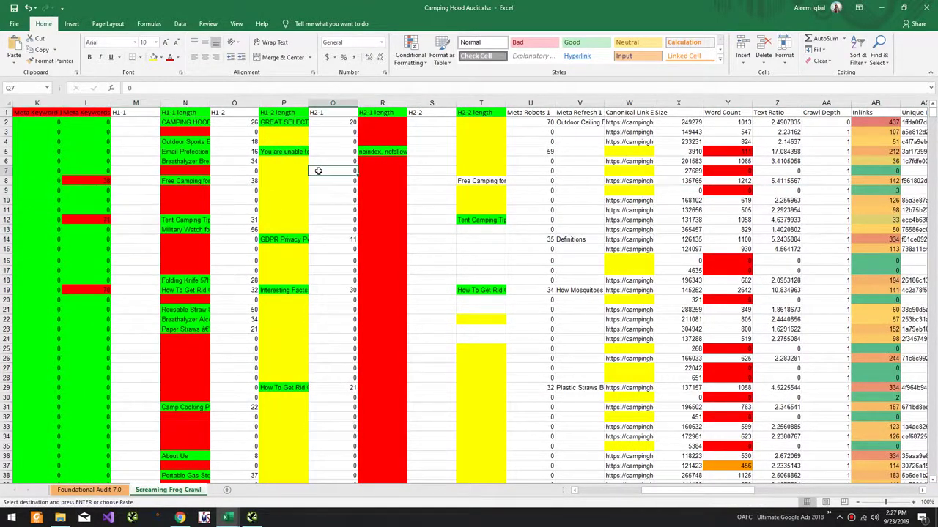
{"action": "mouse_move", "coordinate": [294, 171]}
{"action": "left_mouse_down"}
{"action": "mouse_move", "coordinate": [30, 178]}
{"action": "mouse_move", "coordinate": [285, 178]}
{"action": "left_mouse_up"}
{"action": "left_click", "coordinate": [444, 160]}
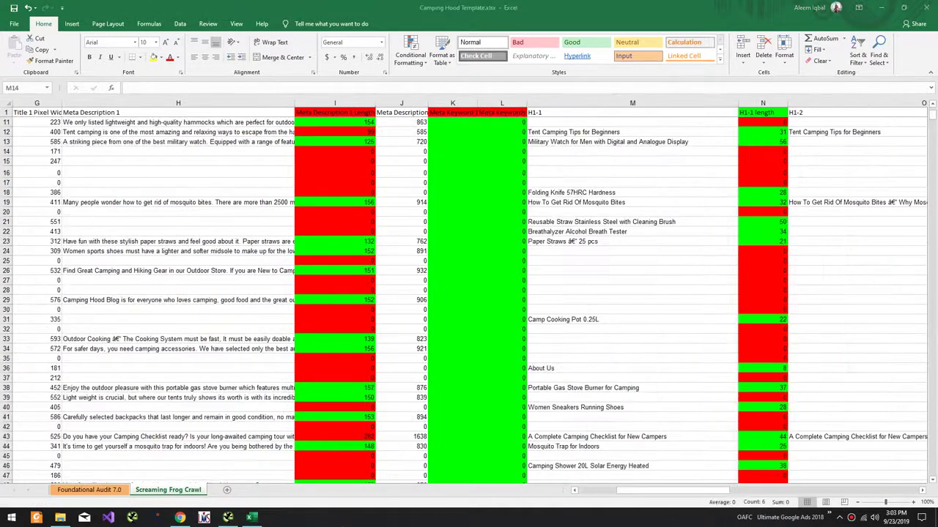
{"action": "scroll", "coordinate": [276, 265], "scroll_direction": "up", "scroll_amount": 3}
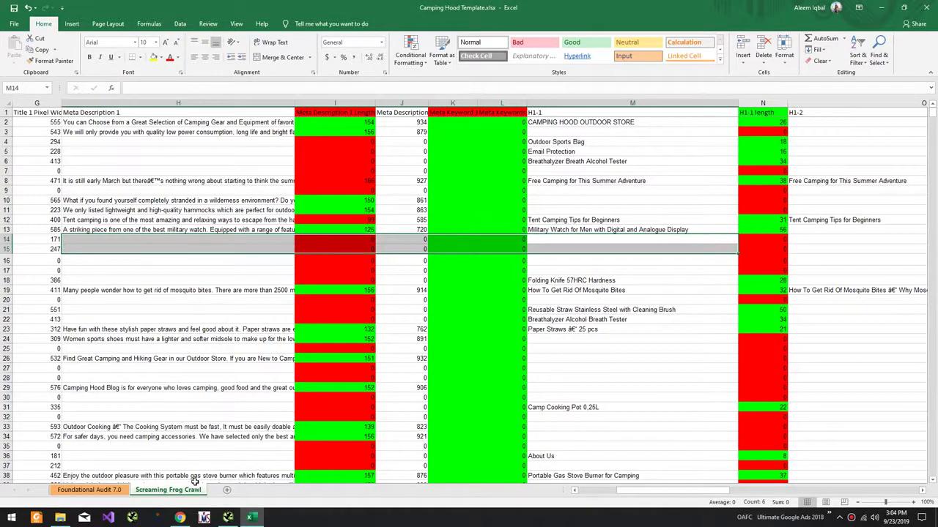
Check the blog page's details in the Screaming Frog SEO Spider results and return to the Excel workbook
{"action": "left_click", "coordinate": [228, 517]}
{"action": "left_click", "coordinate": [120, 130]}
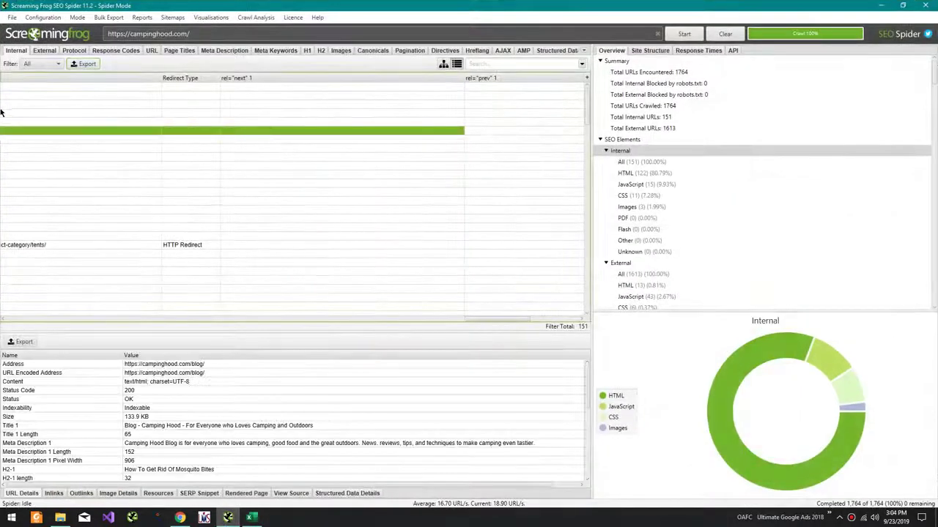
{"action": "key", "text": "alt+Tab"}
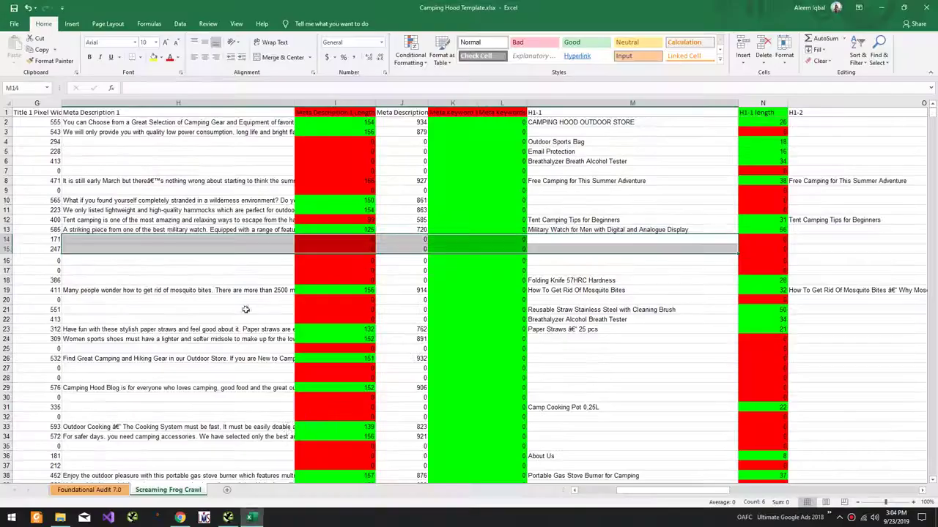
Examine the status code, title length, meta description and H1 columns on the Screaming Frog Crawl sheet
{"action": "key", "text": "ctrl+Page_Down"}
{"action": "left_click_drag", "start_coordinate": [11, 190], "coordinate": [22, 194]}
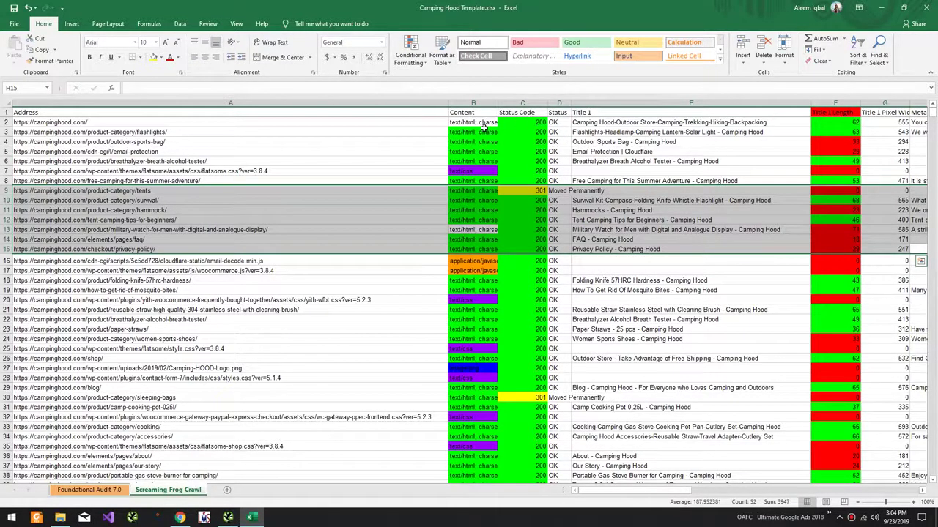
{"action": "left_click", "coordinate": [526, 123]}
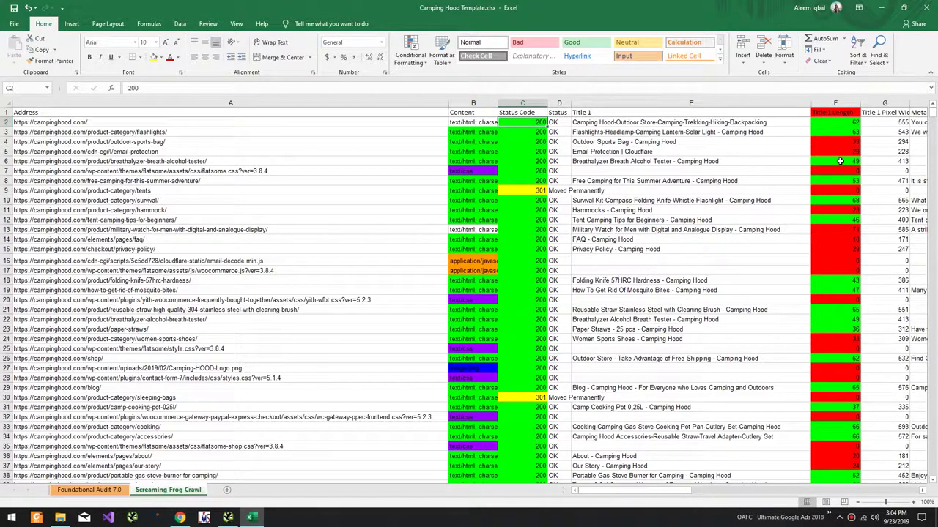
{"action": "left_click", "coordinate": [843, 133]}
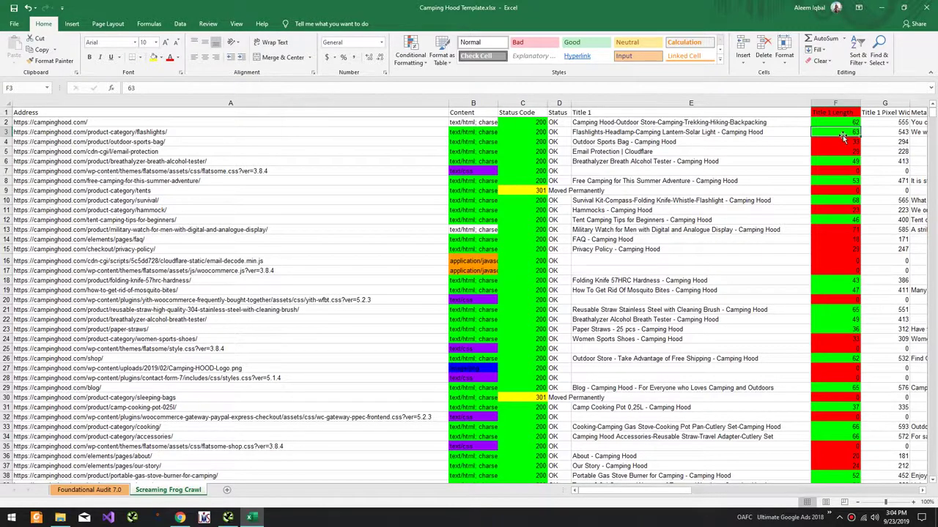
{"action": "mouse_move", "coordinate": [843, 133]}
{"action": "left_mouse_down"}
{"action": "mouse_move", "coordinate": [696, 134]}
{"action": "mouse_move", "coordinate": [219, 172]}
{"action": "mouse_move", "coordinate": [847, 146]}
{"action": "left_mouse_up"}
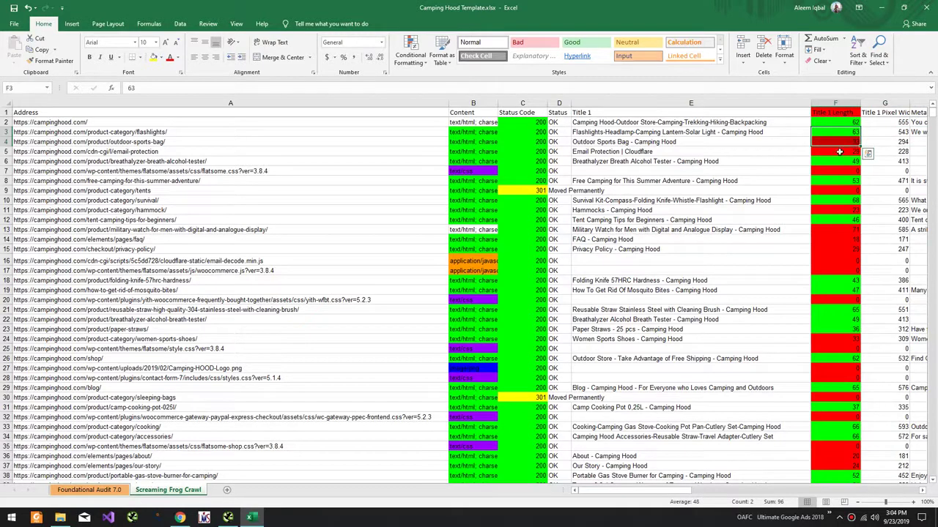
{"action": "left_click", "coordinate": [839, 151]}
{"action": "left_click", "coordinate": [835, 229]}
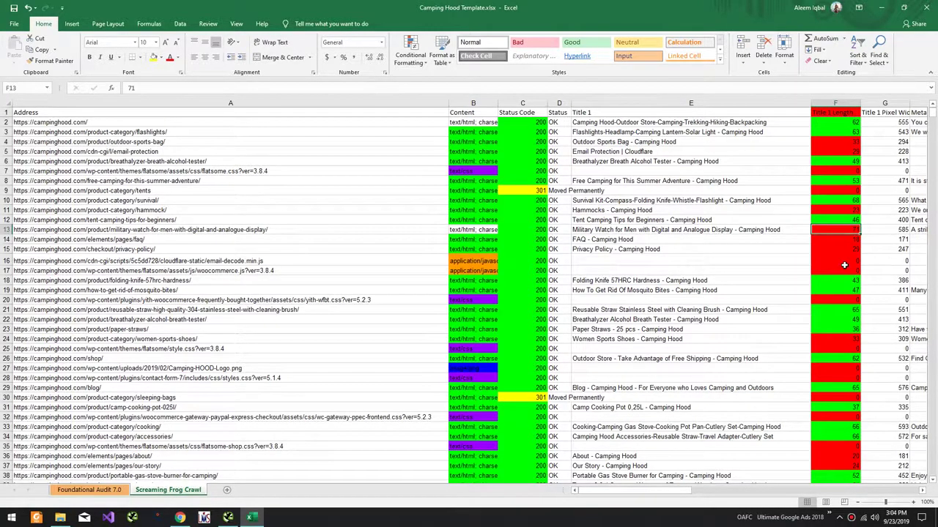
{"action": "scroll", "coordinate": [844, 265], "scroll_direction": "down", "scroll_amount": 9}
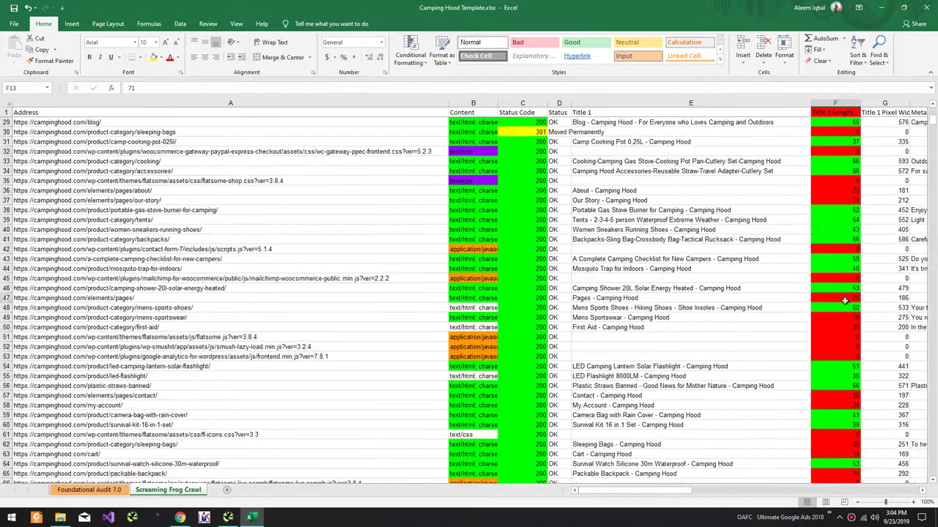
{"action": "left_click_drag", "start_coordinate": [846, 297], "coordinate": [794, 33]}
{"action": "left_click", "coordinate": [580, 199]}
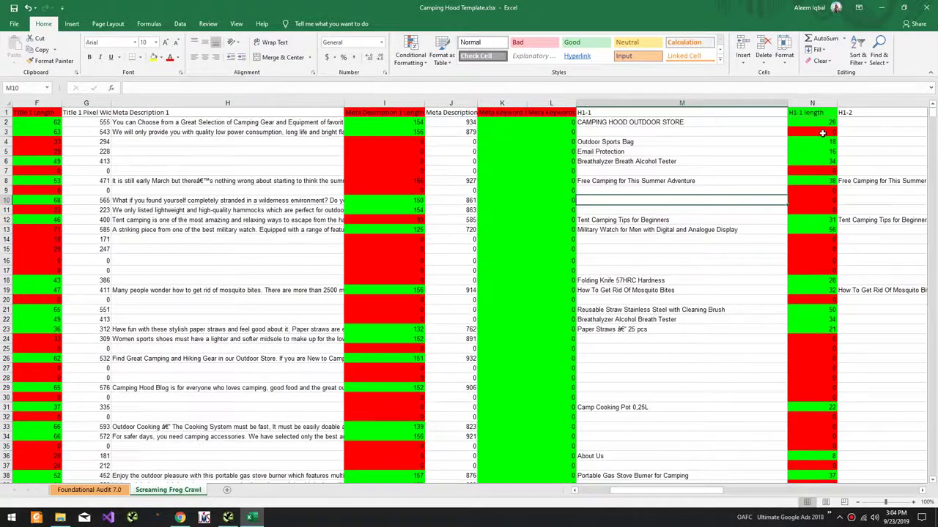
Look over the remaining crawl columns, open the Foundational Audit 7.0 sheet and examine the first item under SEO Audit On Page
{"action": "left_click_drag", "start_coordinate": [822, 142], "coordinate": [240, 24]}
{"action": "left_click", "coordinate": [819, 174]}
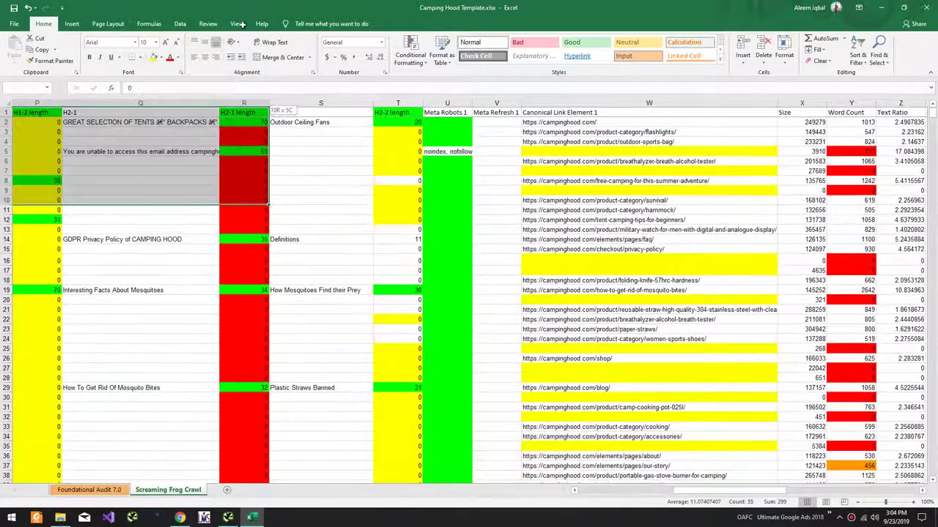
{"action": "left_click", "coordinate": [91, 490]}
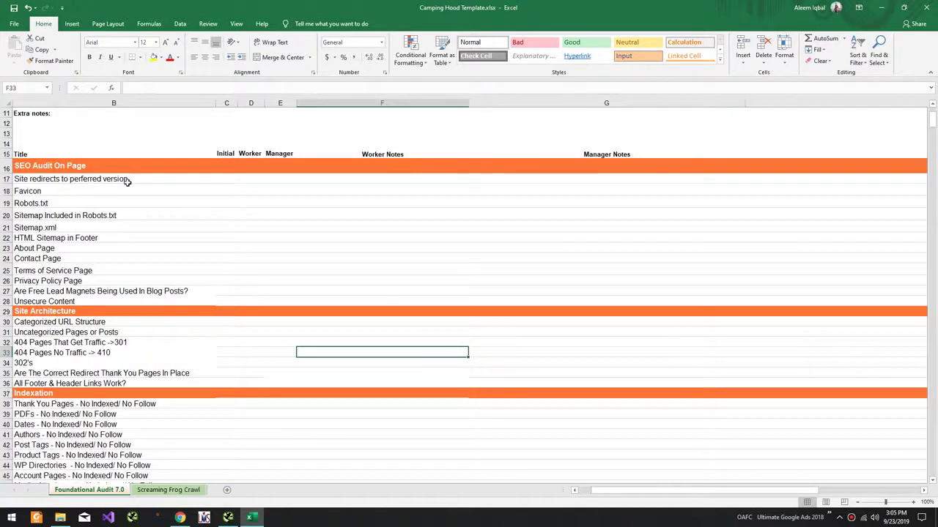
{"action": "left_click", "coordinate": [126, 181]}
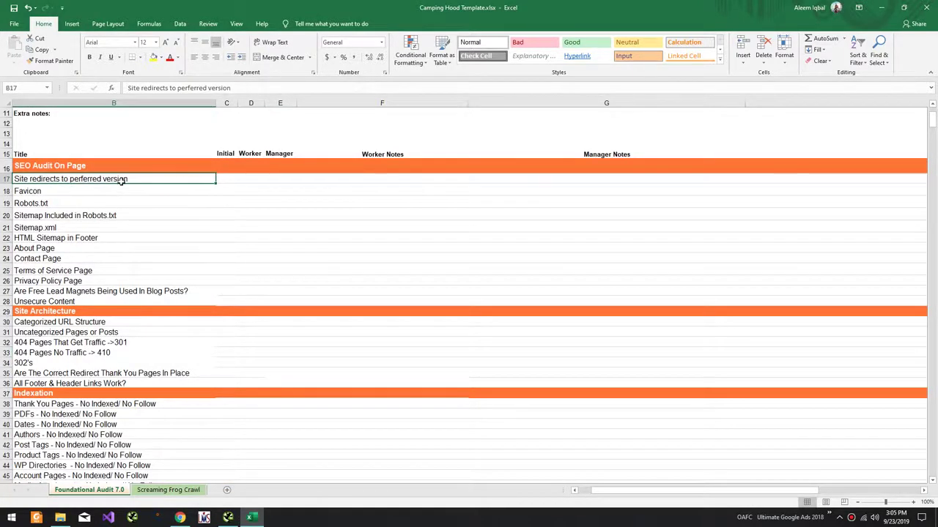
{"action": "left_click", "coordinate": [58, 155]}
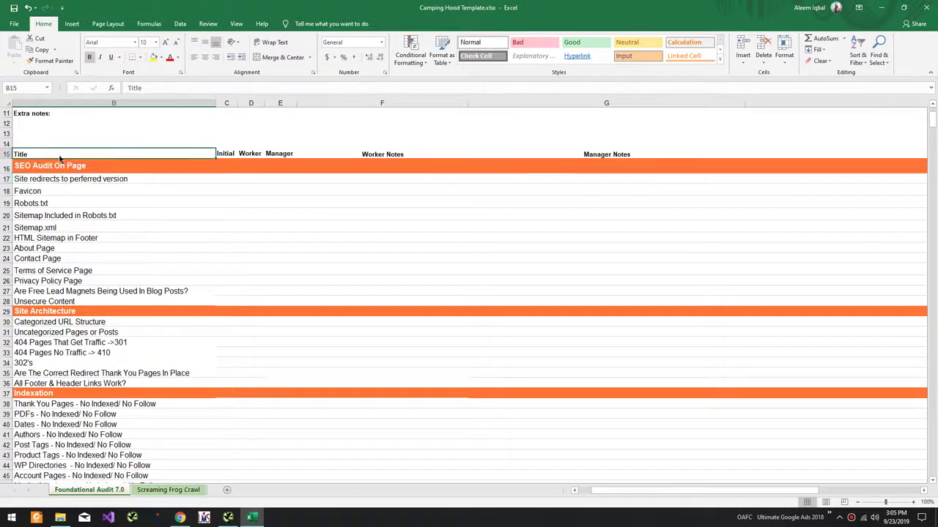
{"action": "left_click", "coordinate": [87, 140]}
{"action": "key", "text": "Down"}
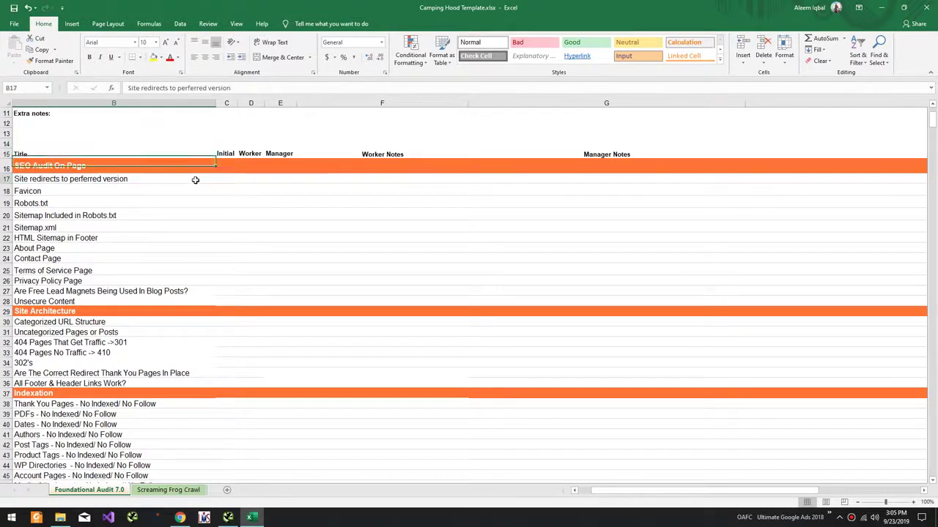
{"action": "left_click", "coordinate": [195, 178]}
{"action": "left_click", "coordinate": [94, 152]}
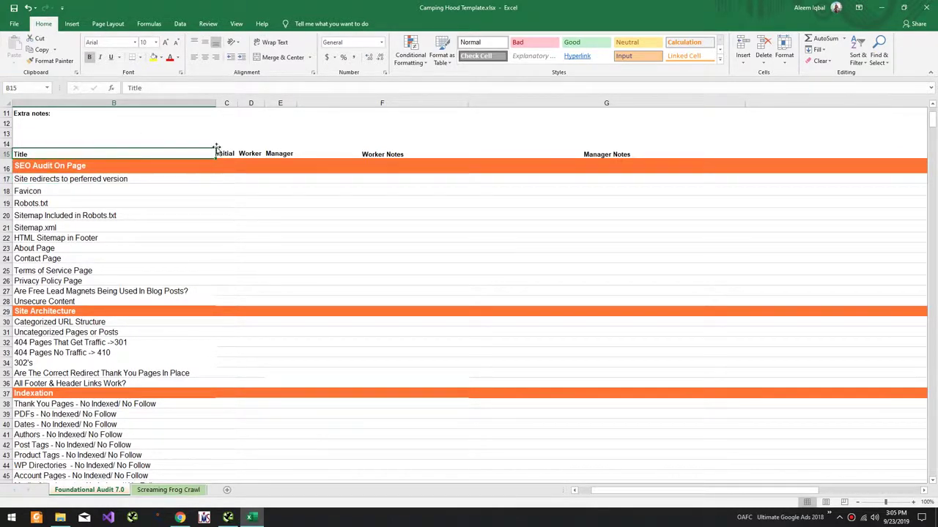
{"action": "left_click", "coordinate": [217, 179]}
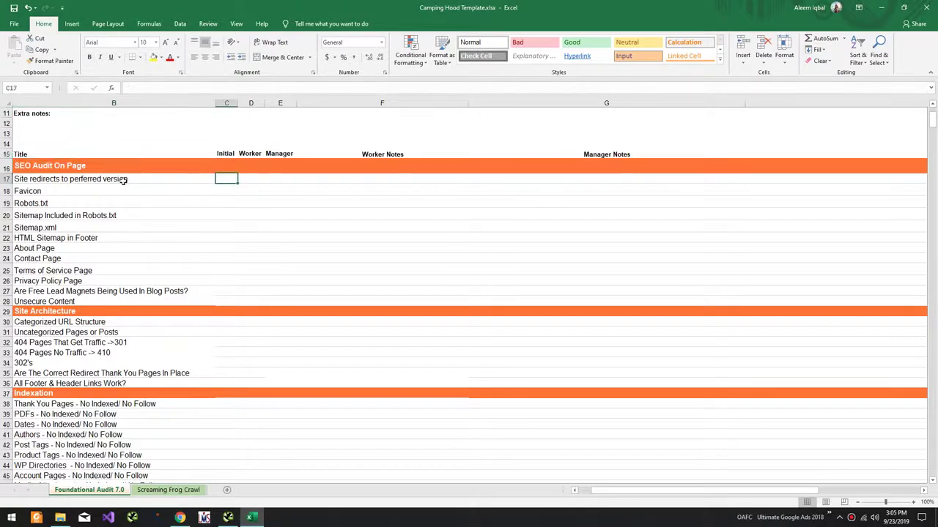
Switch to Chrome and load campinghood.com in two new tabs to test the site's redirects to its preferred version
{"action": "key", "text": "alt+Tab"}
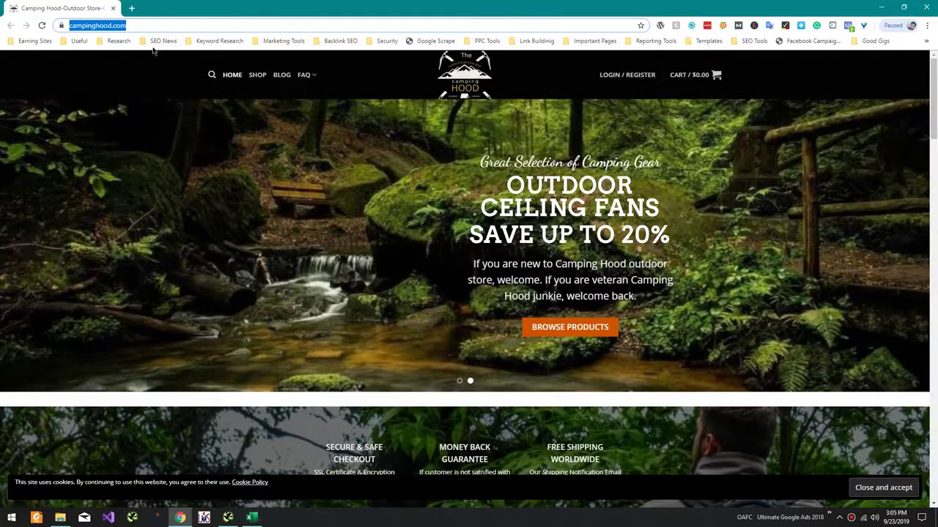
{"action": "key", "text": "ctrl+t"}
{"action": "type", "text": "https://campinghood.com/"}
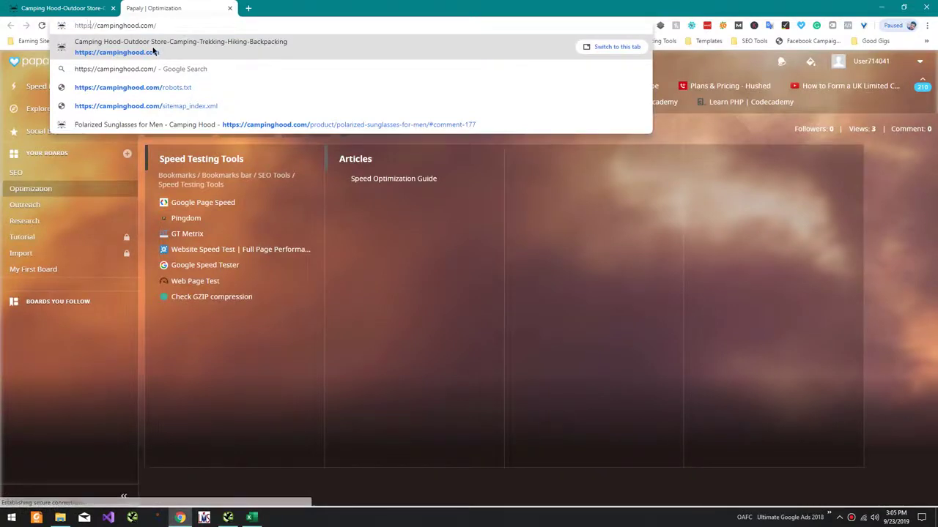
{"action": "key", "text": "Return"}
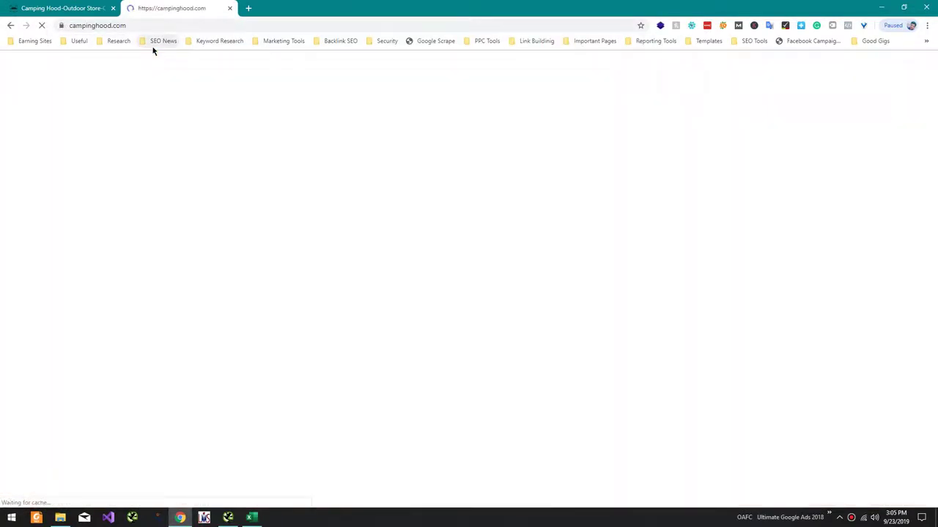
{"action": "key", "text": "ctrl+t"}
{"action": "type", "text": "https://campinghood.com/"}
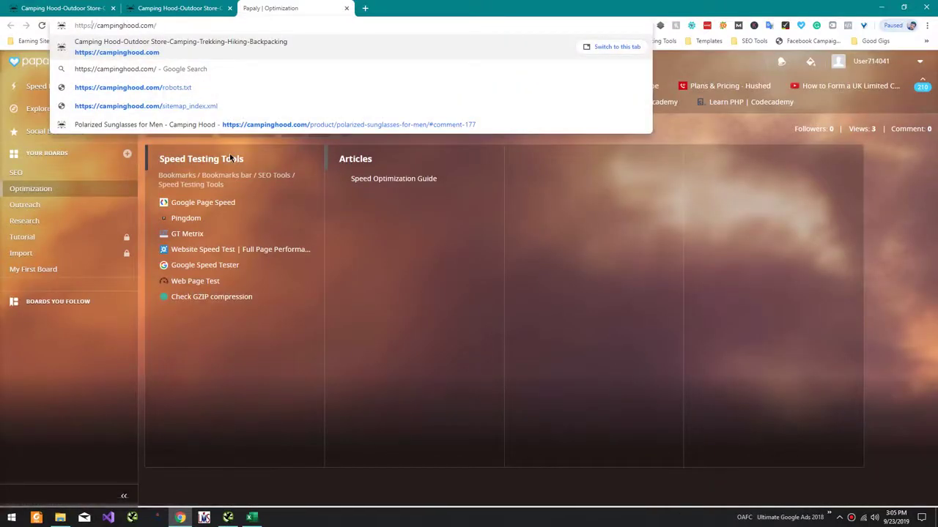
{"action": "key", "text": "Return"}
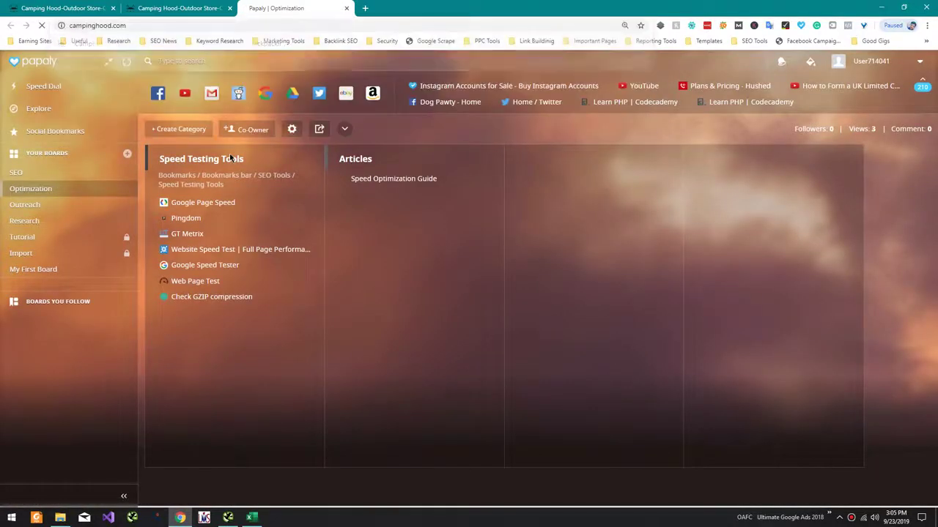
{"action": "key", "text": "ctrl+t"}
{"action": "type", "text": "https://campinghood.com/"}
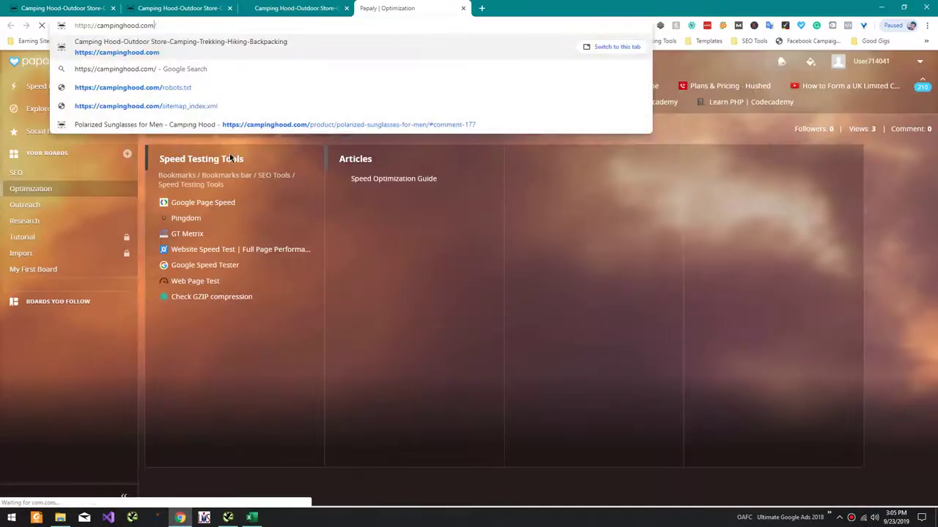
{"action": "key", "text": "Right"}
{"action": "key", "text": "Right"}
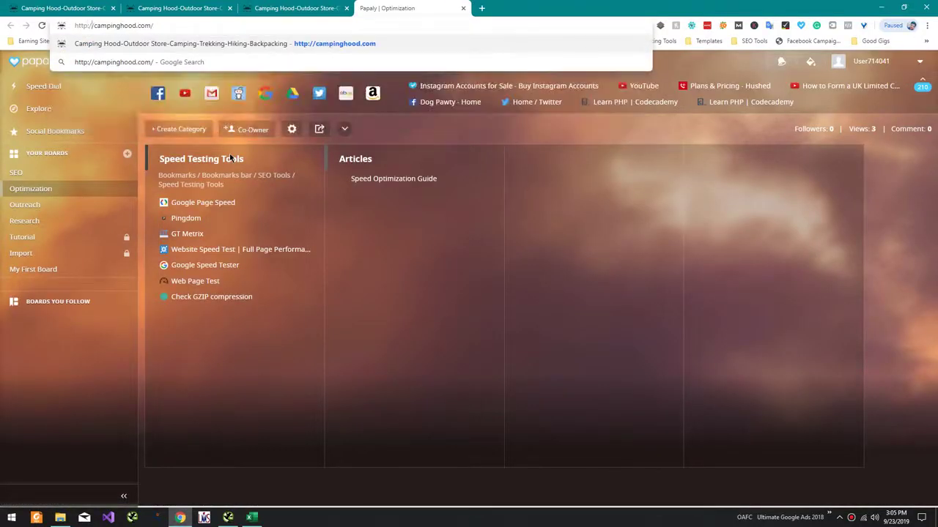
{"action": "type", "text": "www."}
{"action": "key", "text": "Return"}
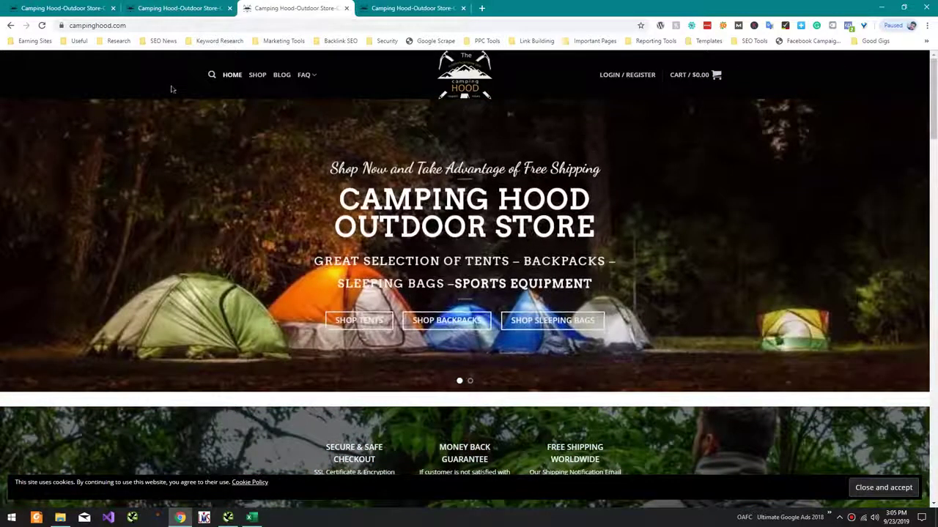
Return to the Excel audit sheet and enter Yes in C17 for the site redirecting to its preferred version
{"action": "left_click", "coordinate": [251, 517]}
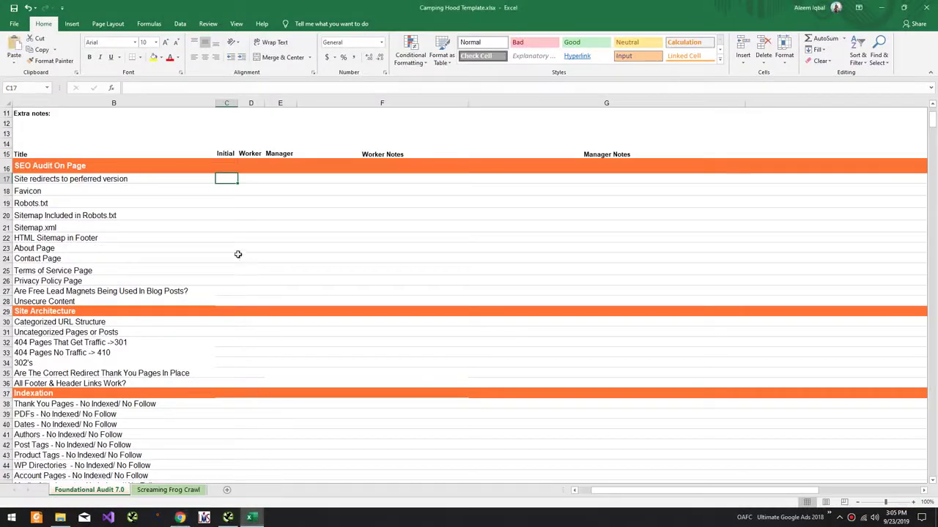
{"action": "type", "text": "Yes"}
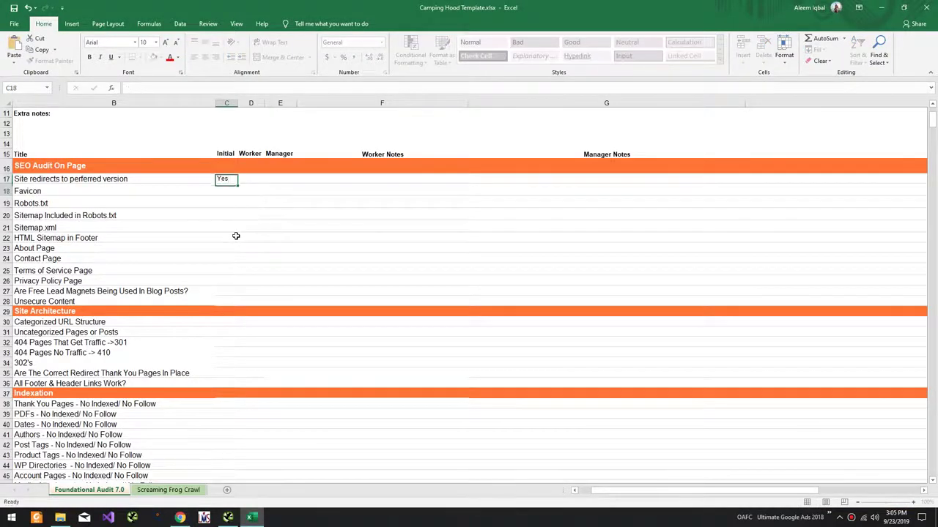
{"action": "key", "text": "Return"}
Check the site's favicon in Chrome and enter Yes for Favicon in C18 of the Excel audit sheet
{"action": "key", "text": "alt+Tab"}
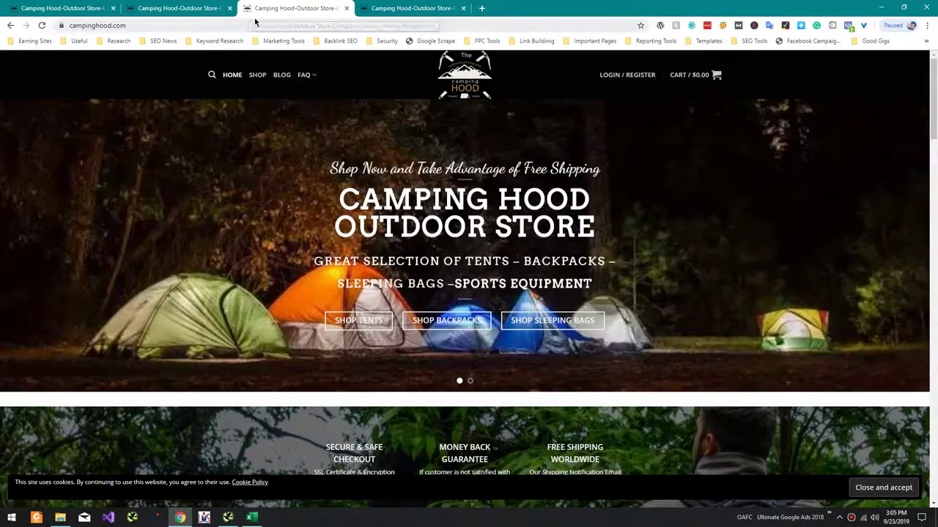
{"action": "key", "text": "alt+Tab"}
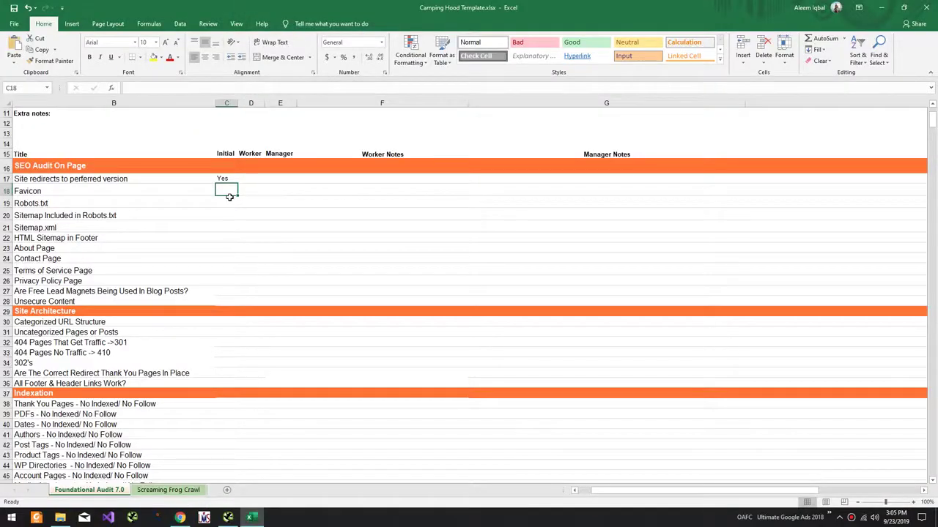
{"action": "type", "text": "Yes"}
{"action": "key", "text": "Return"}
{"action": "key", "text": "alt+Tab"}
{"action": "left_click", "coordinate": [152, 25]}
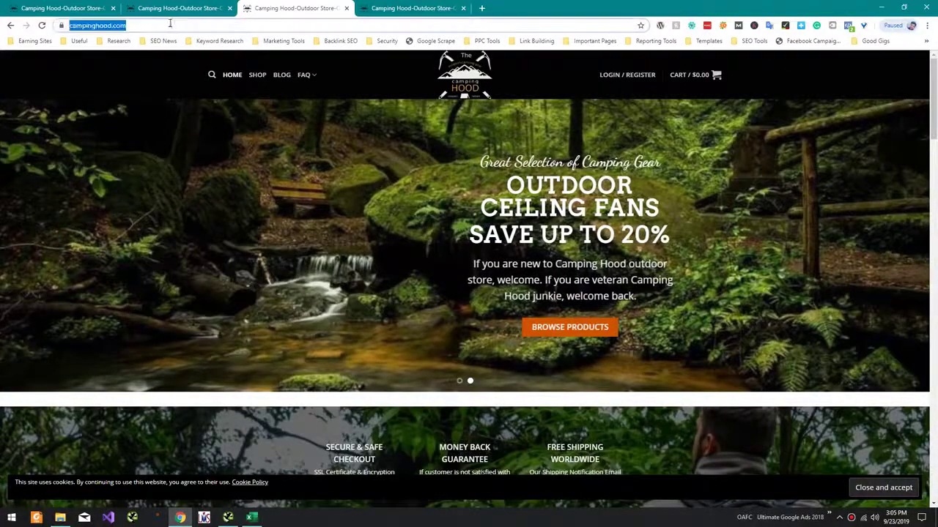
{"action": "left_click", "coordinate": [172, 25]}
{"action": "type", "text": "rpo"}
{"action": "key", "text": "BackSpace"}
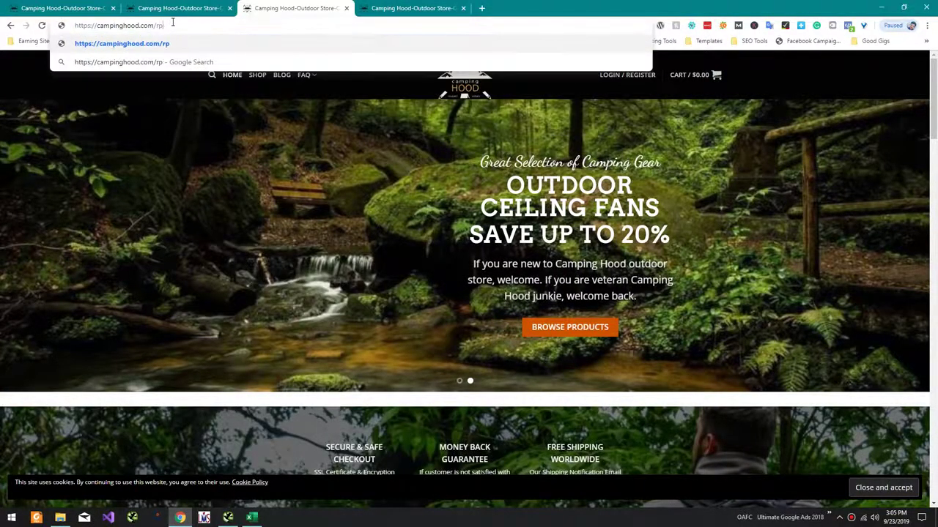
{"action": "key", "text": "BackSpace"}
{"action": "type", "text": "obots.txt"}
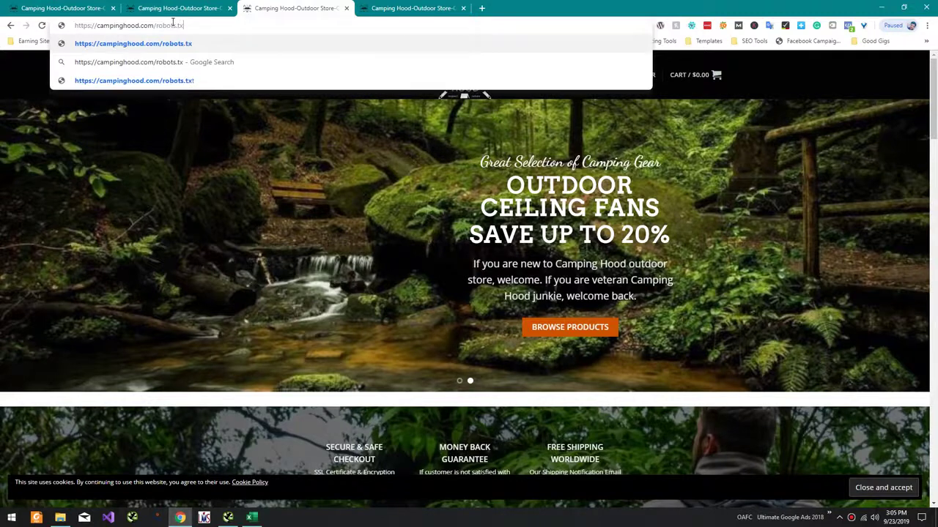
{"action": "key", "text": "Return"}
{"action": "left_click_drag", "start_coordinate": [88, 98], "coordinate": [1, 70]}
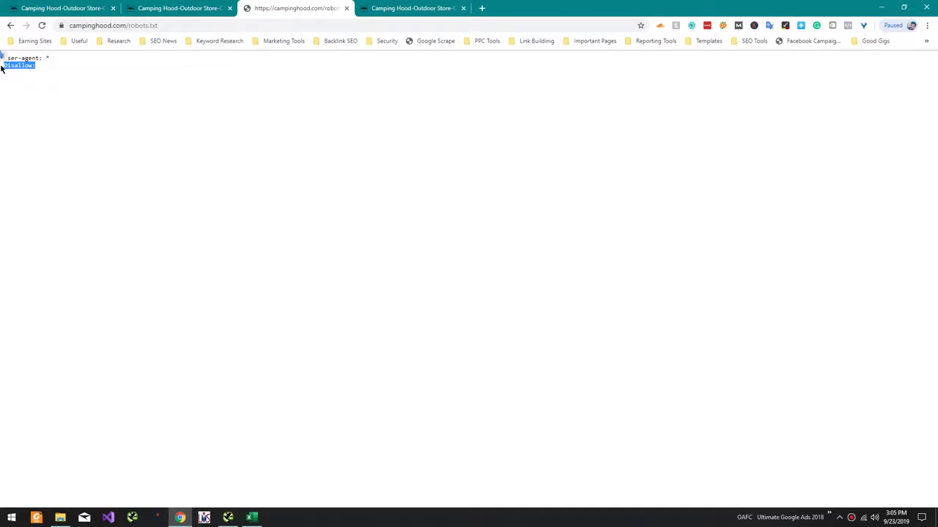
Back in Excel, enter Yes for Robots.txt in C19 with the note "But not configured properly" in D19
{"action": "key", "text": "alt+Tab"}
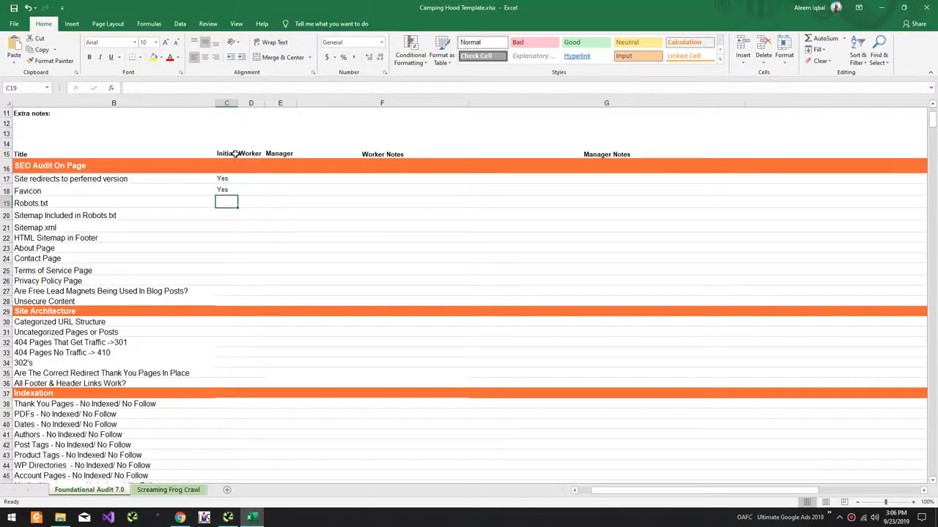
{"action": "type", "text": "Yes"}
{"action": "key", "text": "Tab"}
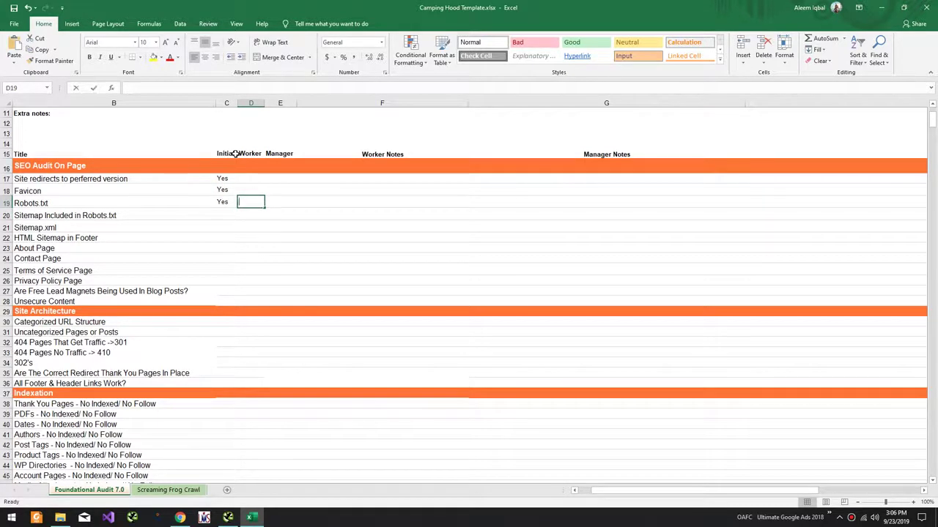
{"action": "type", "text": "But not configured properly"}
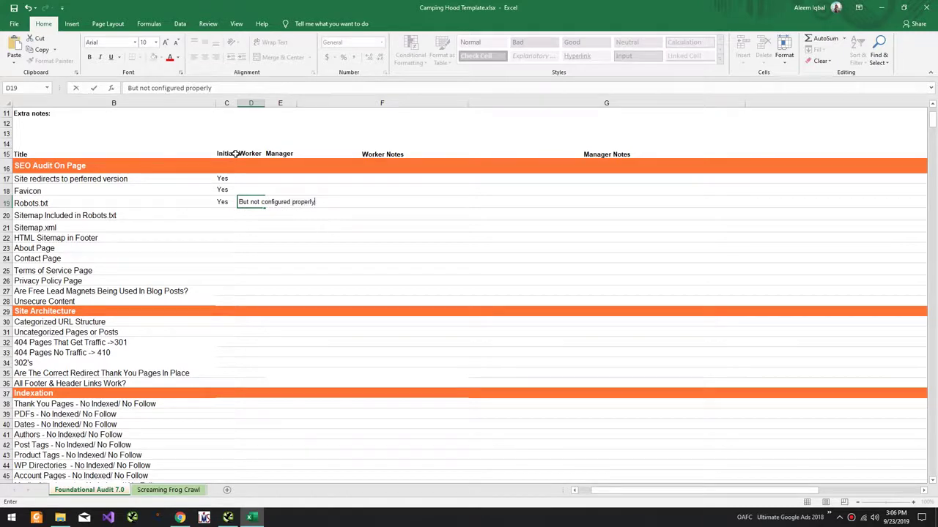
{"action": "key", "text": "Return"}
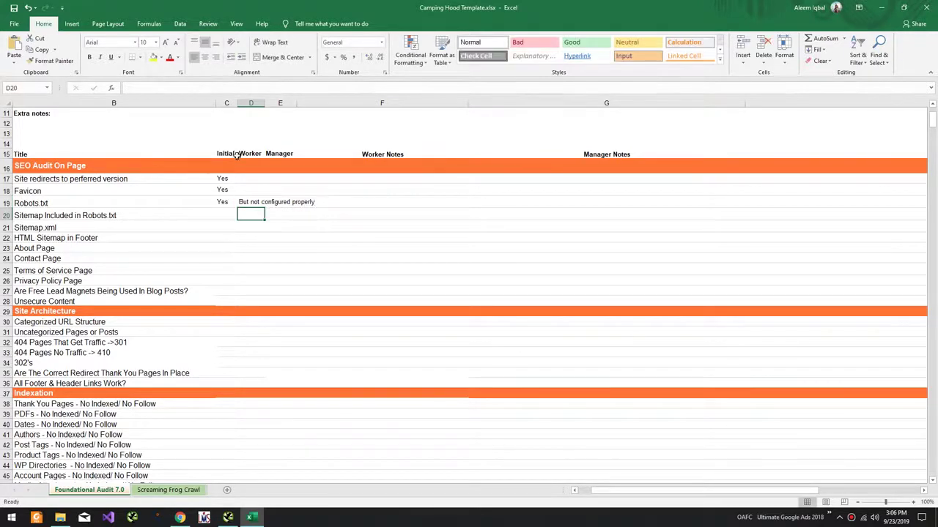
Clear the Worker and Manager headings in D15 and E15, and rename the Initial heading in C15 to Status
{"action": "left_click", "coordinate": [242, 201]}
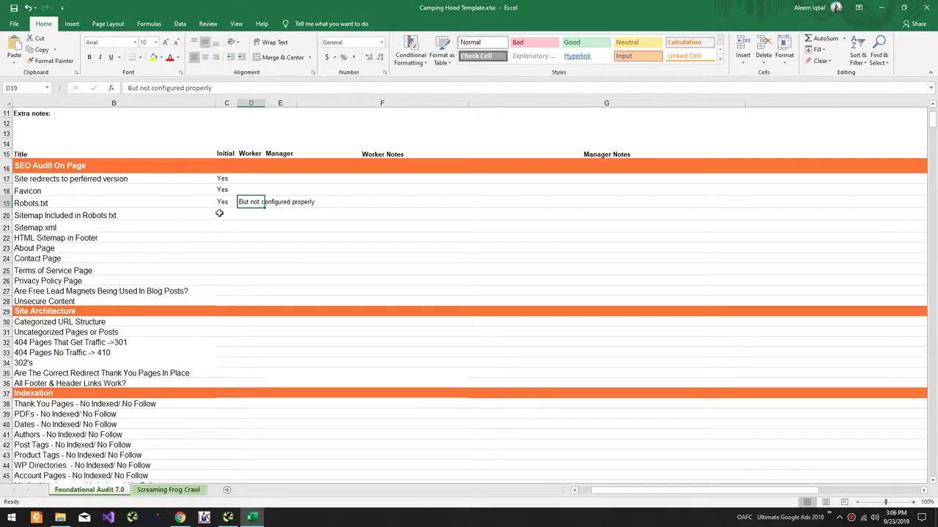
{"action": "left_click", "coordinate": [249, 154]}
{"action": "key", "text": "Delete"}
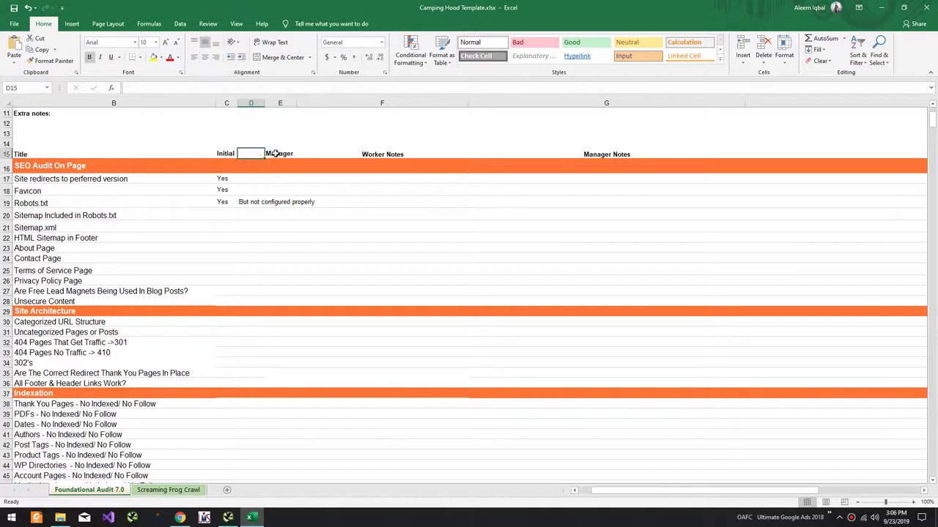
{"action": "key", "text": "Right"}
{"action": "key", "text": "Delete"}
{"action": "left_click", "coordinate": [224, 153]}
{"action": "type", "text": "Stat"}
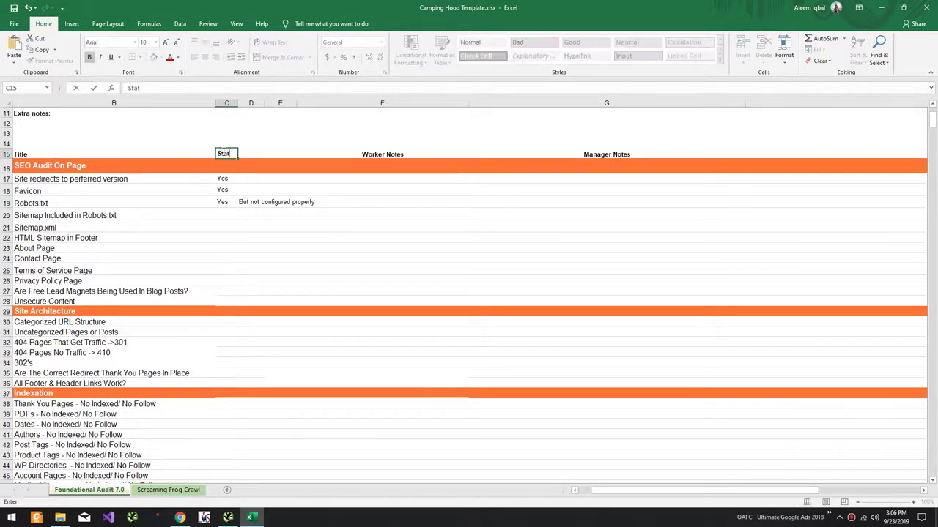
{"action": "type", "text": "us"}
{"action": "key", "text": "Return"}
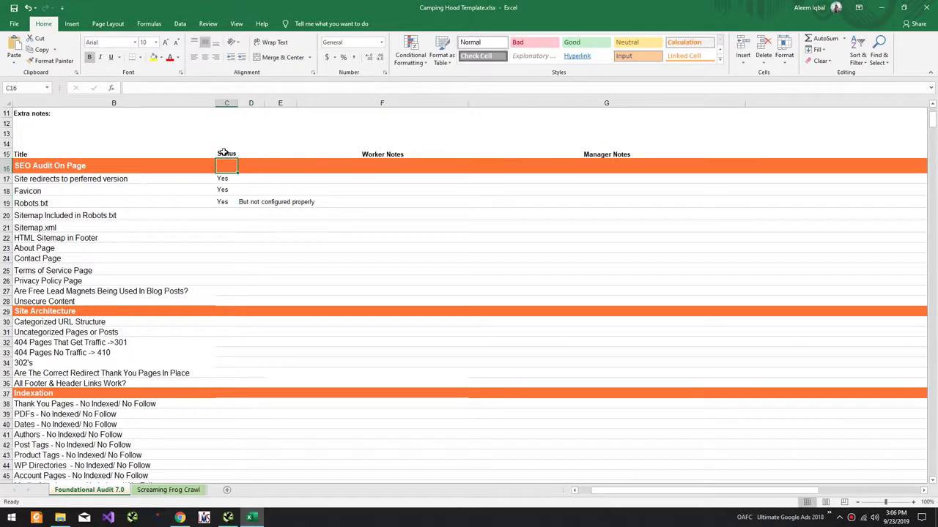
Move the Worker Notes heading from F15 to D15 and widen column D to fit the notes
{"action": "left_click", "coordinate": [372, 155]}
{"action": "left_click_drag", "start_coordinate": [297, 155], "coordinate": [249, 154]}
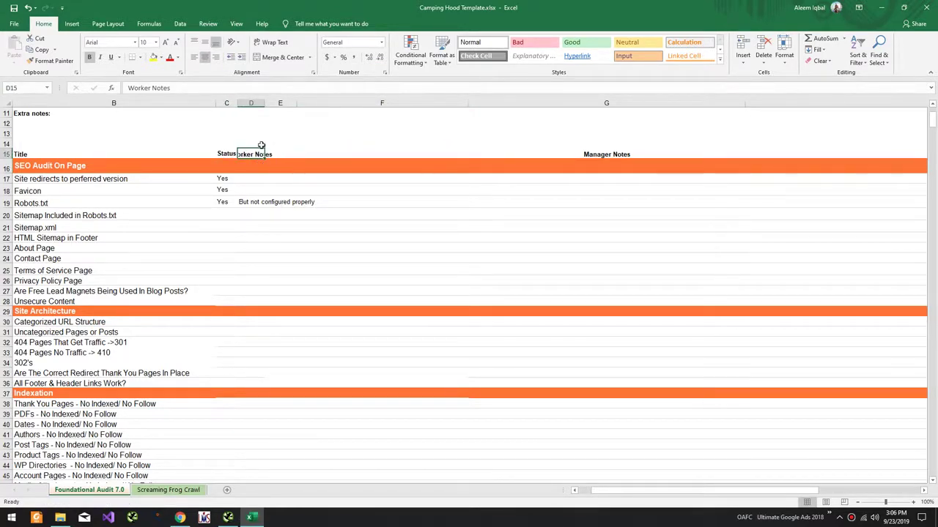
{"action": "left_click_drag", "start_coordinate": [265, 103], "coordinate": [365, 108]}
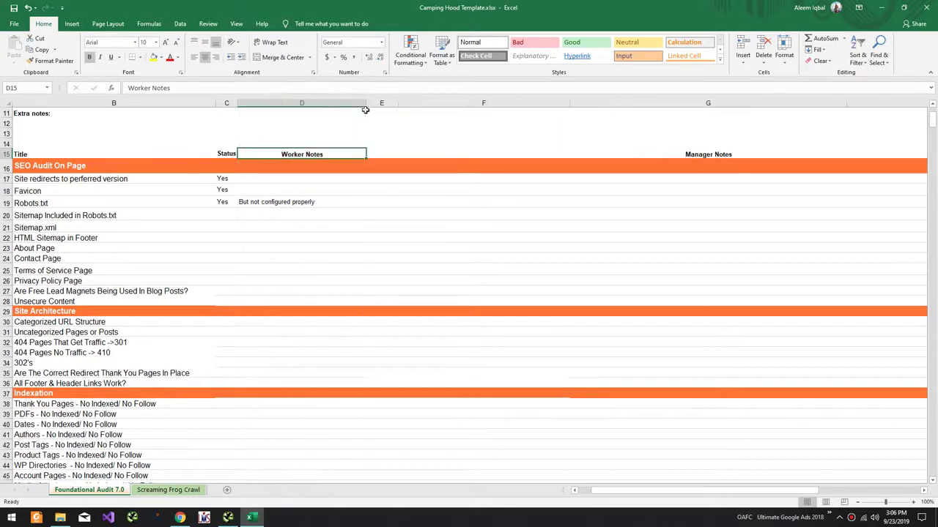
{"action": "left_click", "coordinate": [301, 204]}
{"action": "left_click", "coordinate": [227, 236]}
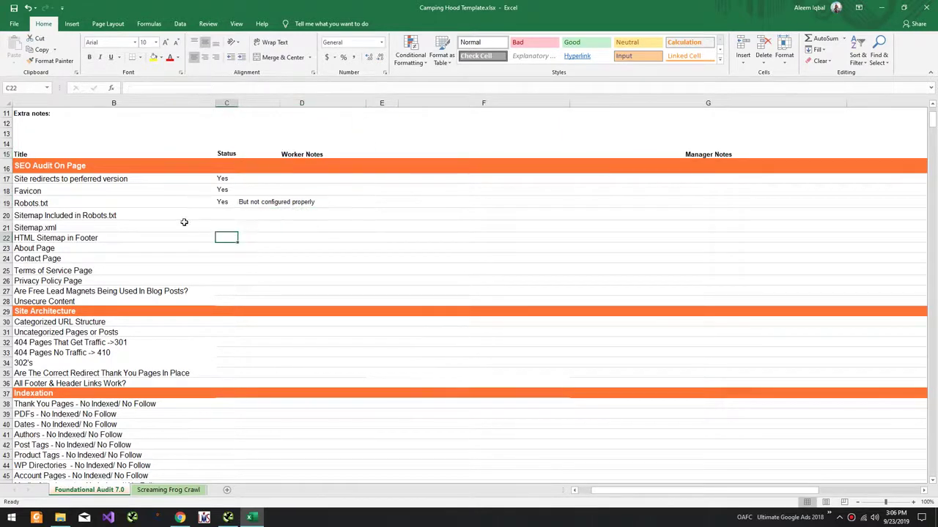
{"action": "left_click", "coordinate": [223, 211]}
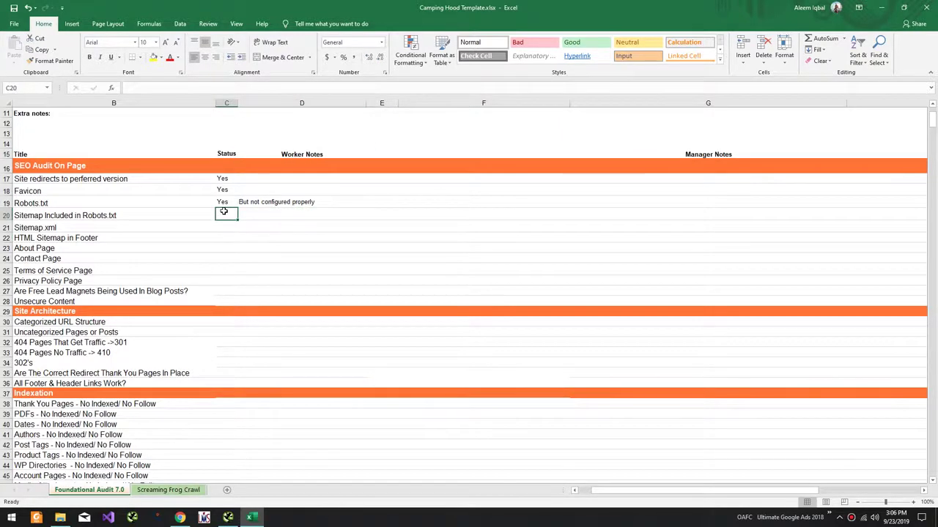
Recheck the robots.txt page in Chrome and enter No for Sitemap Included in Robots.txt in C20 of the Excel audit
{"action": "key", "text": "alt+Tab"}
{"action": "key", "text": "alt+Tab"}
{"action": "type", "text": "No"}
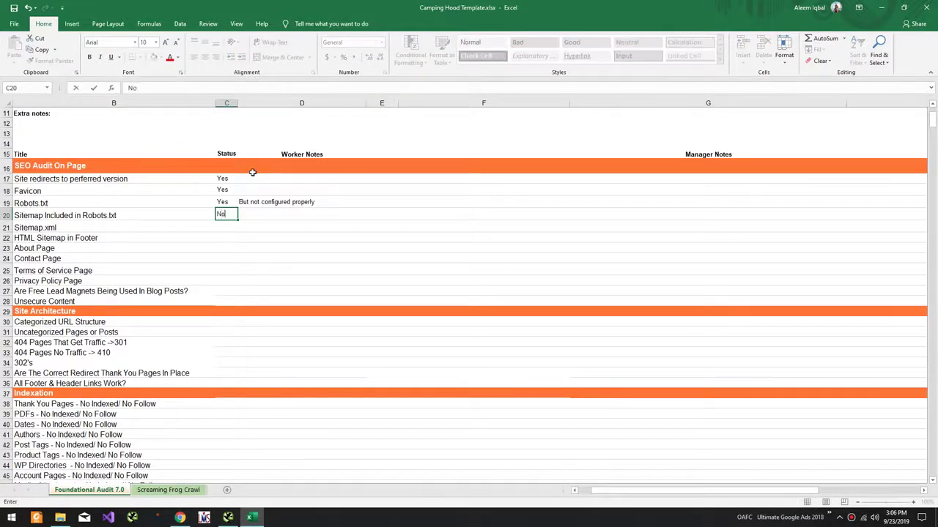
Switch to Chrome, open protechreviewer.com/robots.txt in a new tab and examine its Sitemap line as a comparison
{"action": "key", "text": "alt+Tab"}
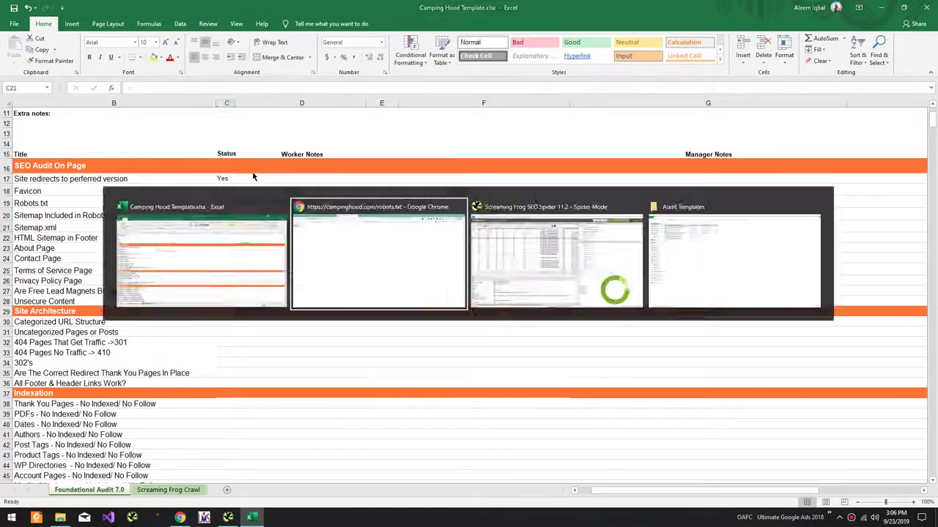
{"action": "key", "text": "ctrl+t"}
{"action": "type", "text": "p"}
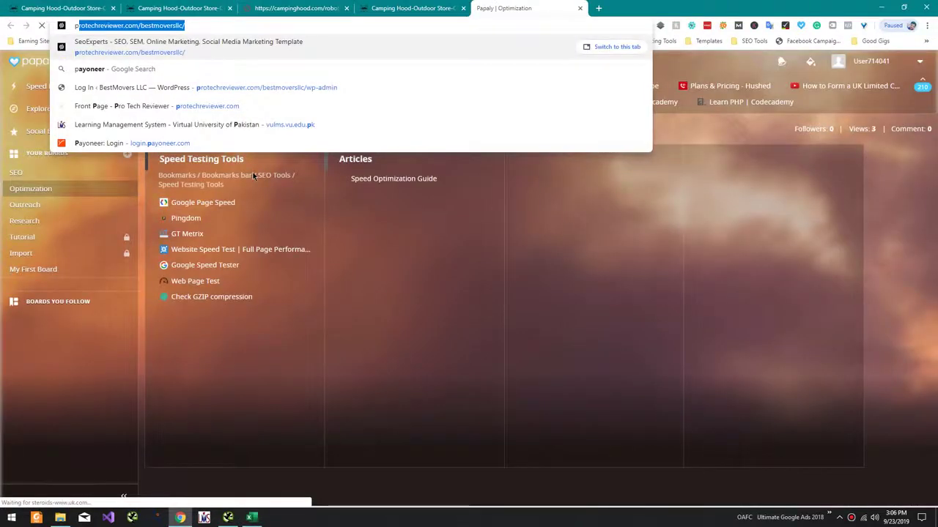
{"action": "type", "text": "rotechreviewer.com/"}
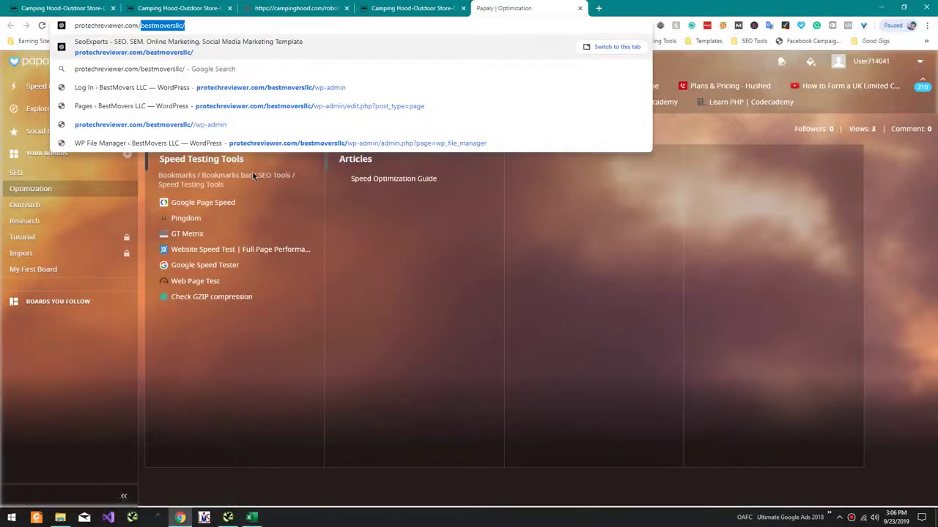
{"action": "type", "text": "robots.txt"}
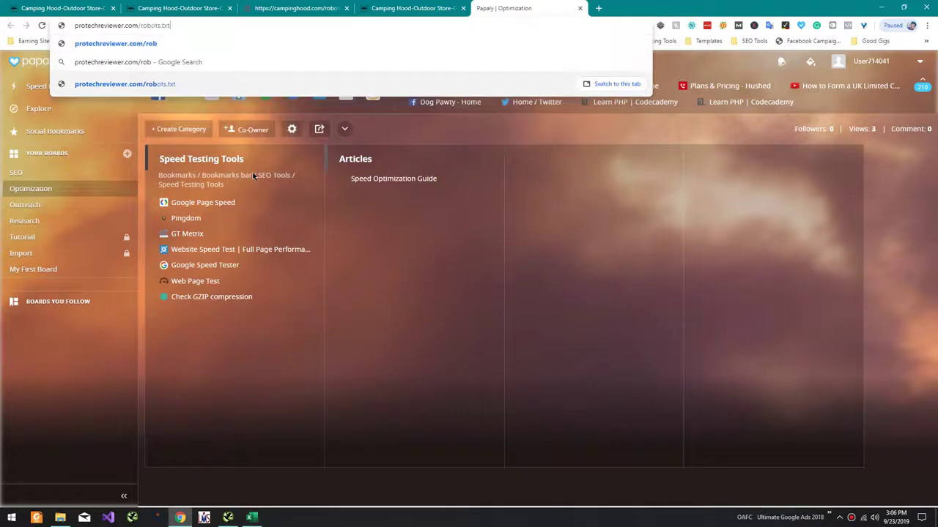
{"action": "key", "text": "Return"}
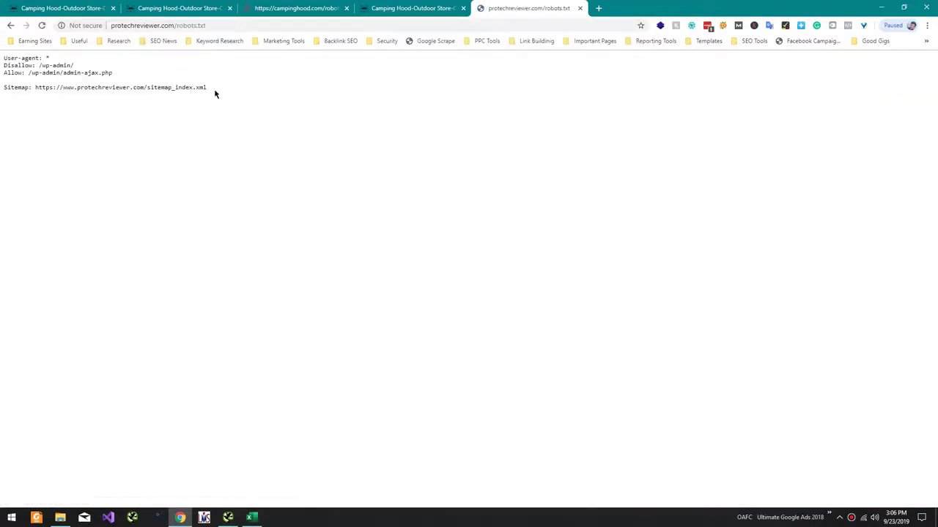
{"action": "left_click_drag", "start_coordinate": [214, 94], "coordinate": [3, 92]}
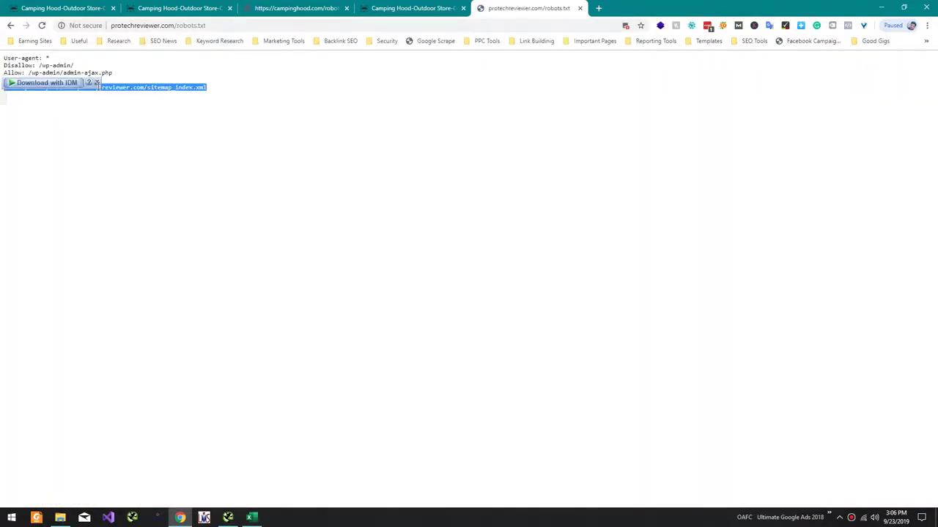
{"action": "key", "text": "alt+Tab"}
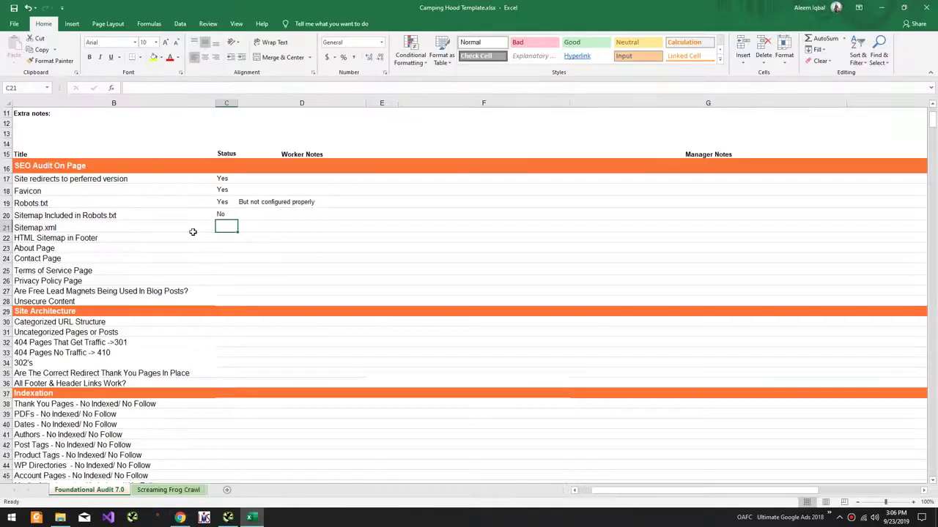
{"action": "key", "text": "alt+Tab"}
{"action": "left_click", "coordinate": [225, 91]}
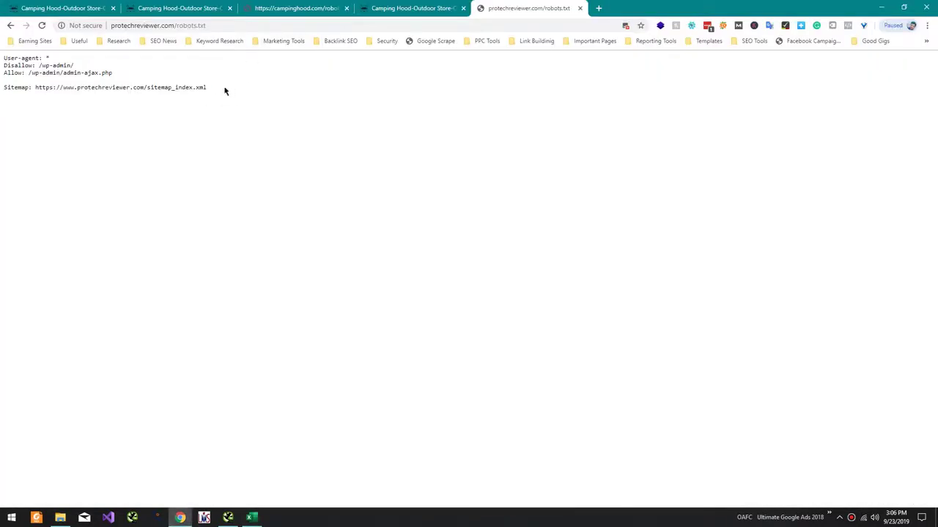
Copy sitemap_index.xml from the Sitemap line and open campinghood.com/sitemap_index.xml in the second Camping Hood tab
{"action": "double_click", "coordinate": [186, 87]}
{"action": "key", "text": "ctrl+c"}
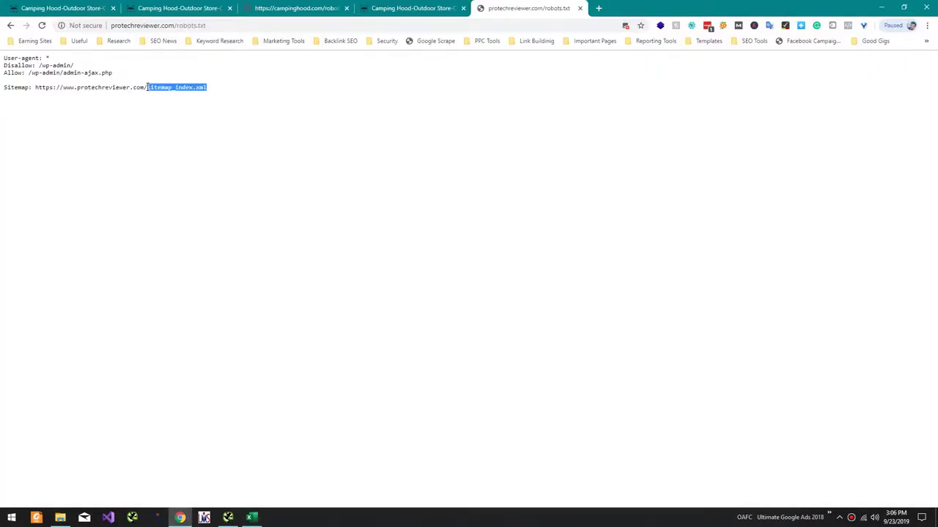
{"action": "left_click", "coordinate": [179, 8]}
{"action": "left_click", "coordinate": [247, 25]}
{"action": "left_click", "coordinate": [247, 24]}
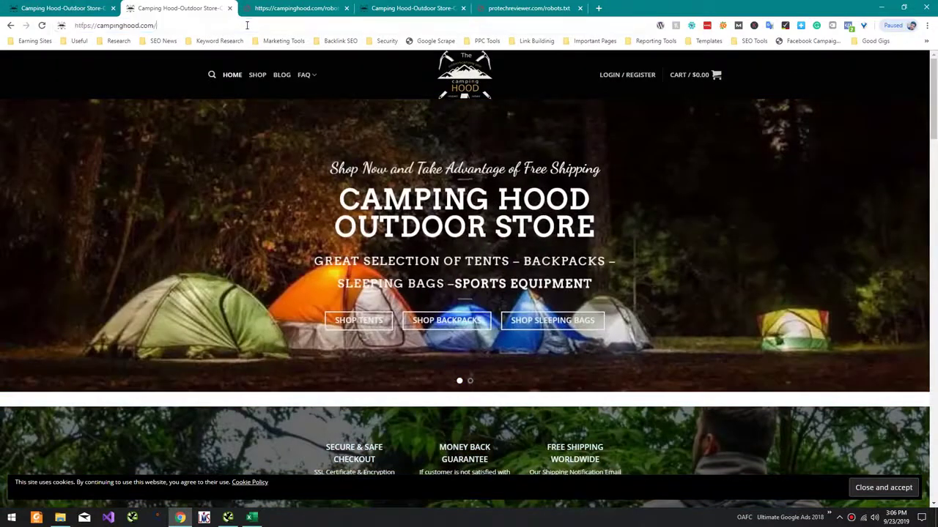
{"action": "key", "text": "ctrl+v"}
{"action": "key", "text": "Return"}
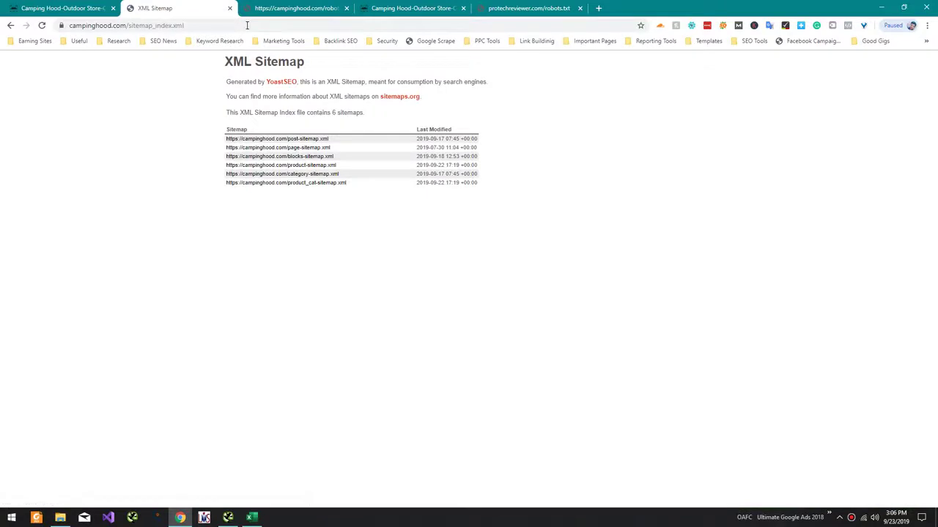
Switch back to Excel and enter Yes for Sitemap.xml in C21
{"action": "key", "text": "alt+Tab"}
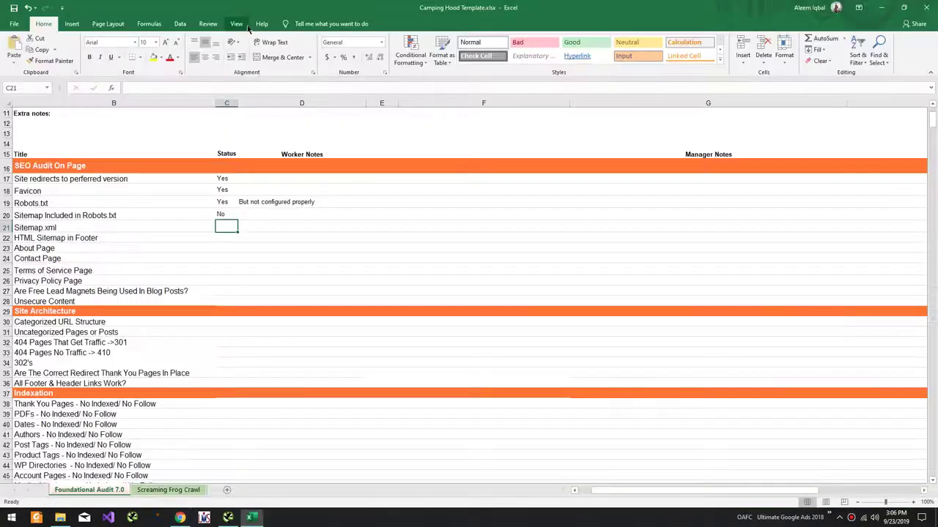
{"action": "type", "text": "Yes"}
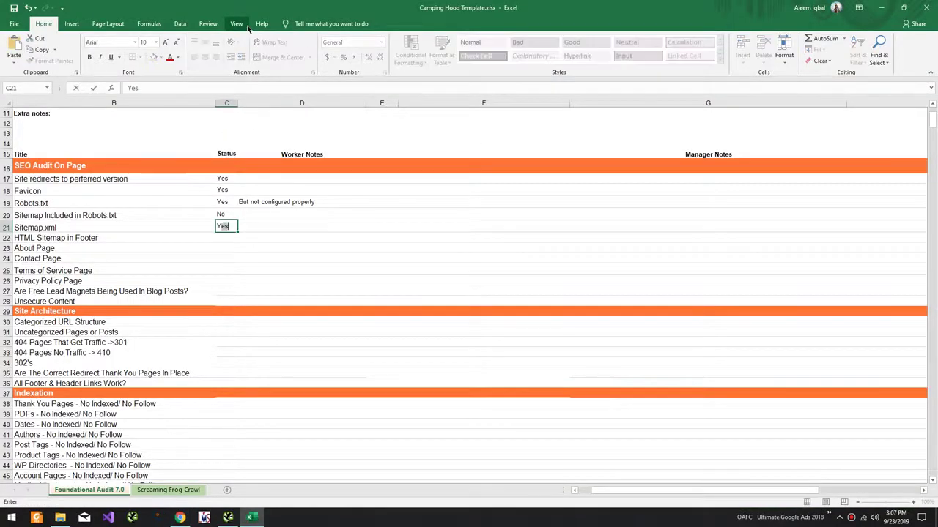
{"action": "key", "text": "Return"}
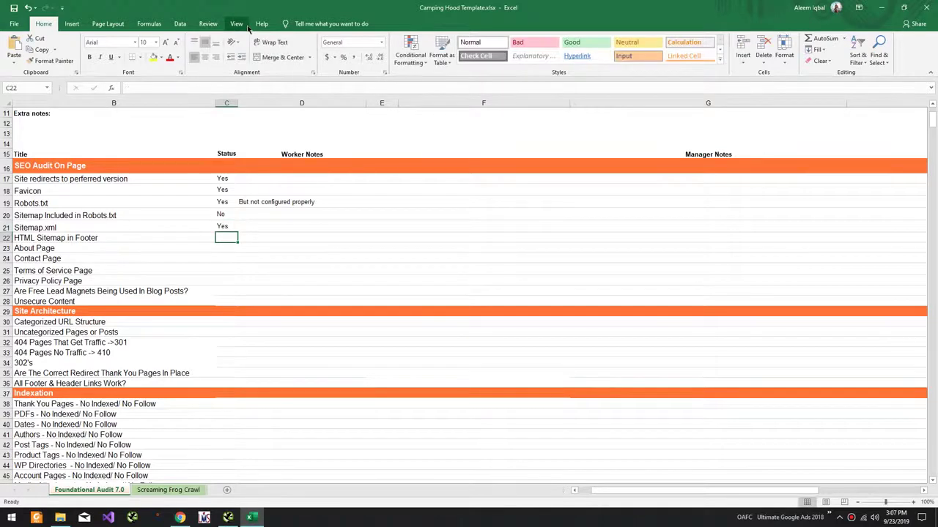
In Chrome, go from the Camping Hood home page to the Reusable Straw product page and examine its footer for an HTML sitemap link
{"action": "key", "text": "alt+Tab"}
{"action": "left_click", "coordinate": [62, 8]}
{"action": "scroll", "coordinate": [232, 276], "scroll_direction": "down", "scroll_amount": 10}
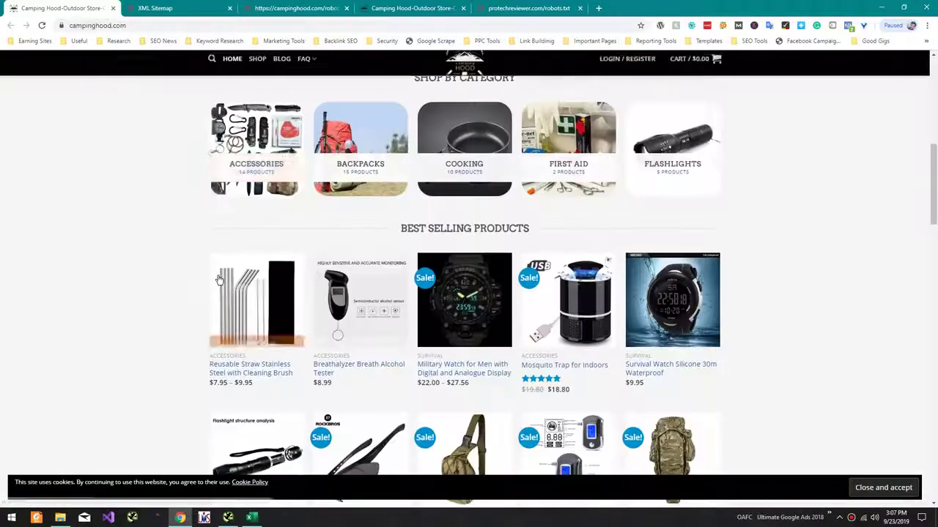
{"action": "left_click", "coordinate": [234, 278]}
{"action": "scroll", "coordinate": [232, 276], "scroll_direction": "down", "scroll_amount": 10}
{"action": "scroll", "coordinate": [232, 275], "scroll_direction": "down", "scroll_amount": 15}
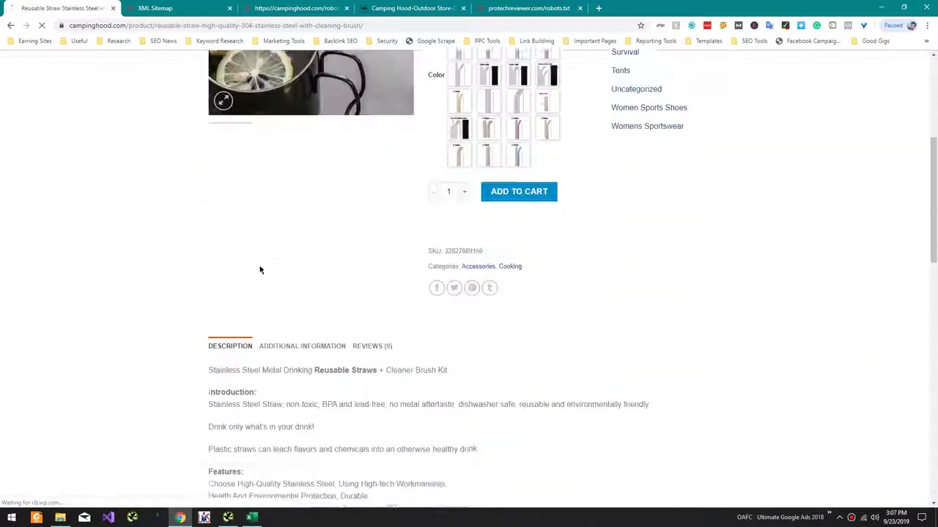
{"action": "scroll", "coordinate": [186, 293], "scroll_direction": "down", "scroll_amount": 7}
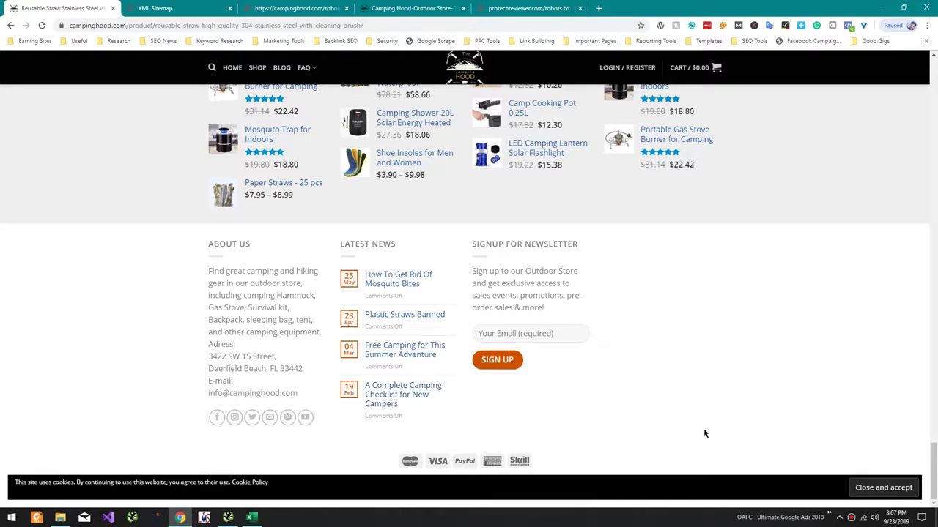
Return to Excel and enter No for HTML Sitemap in Footer in C22
{"action": "key", "text": "alt+Tab"}
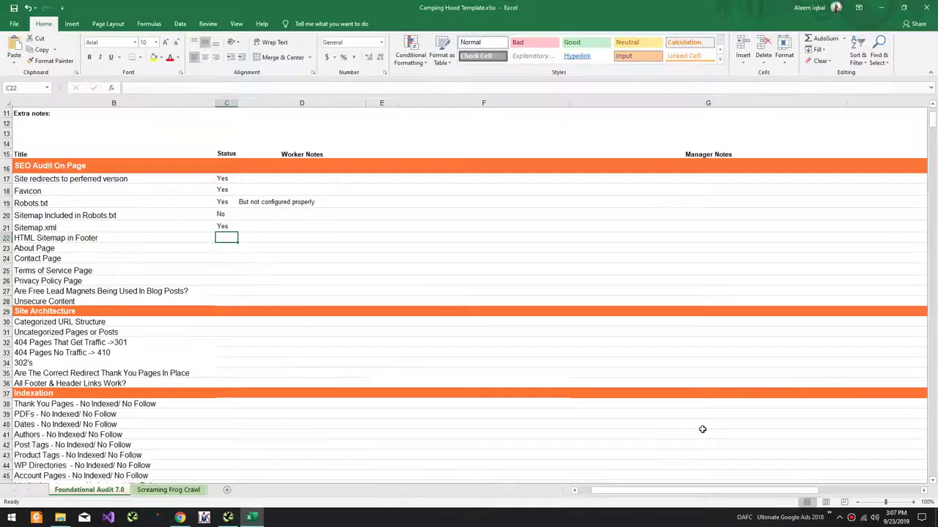
{"action": "type", "text": "No"}
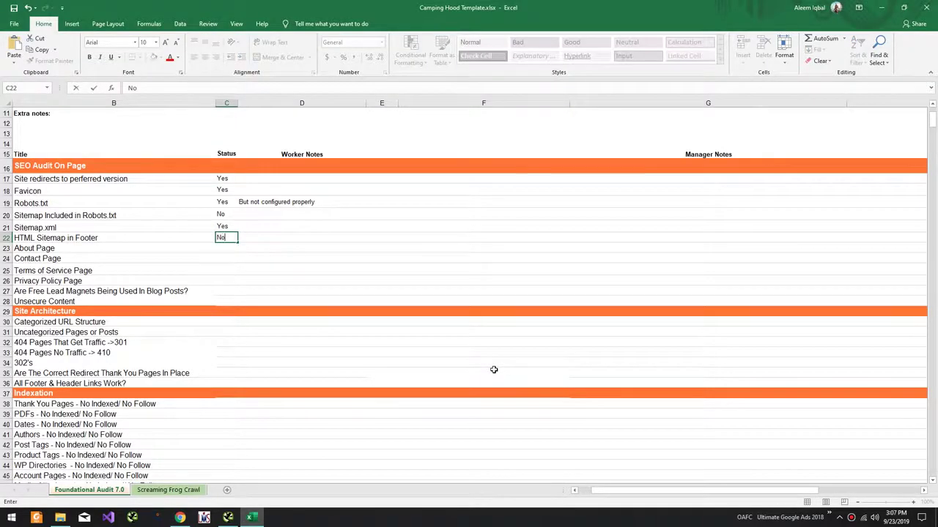
{"action": "key", "text": "Return"}
Check the site's FAQ navigation in Chrome for an About page and enter Yes for About Page in C23 of the Excel audit
{"action": "key", "text": "alt+Tab"}
{"action": "scroll", "coordinate": [688, 345], "scroll_direction": "up", "scroll_amount": 1}
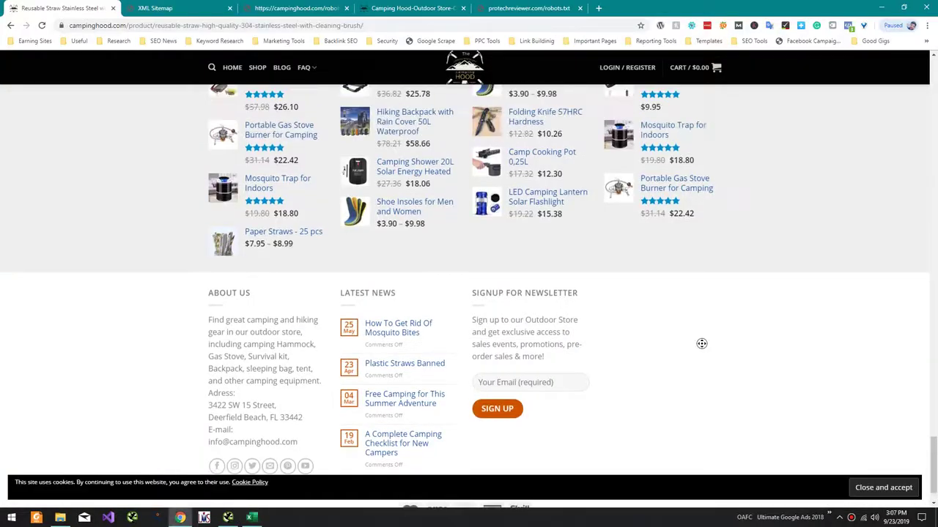
{"action": "scroll", "coordinate": [701, 344], "scroll_direction": "up", "scroll_amount": 10}
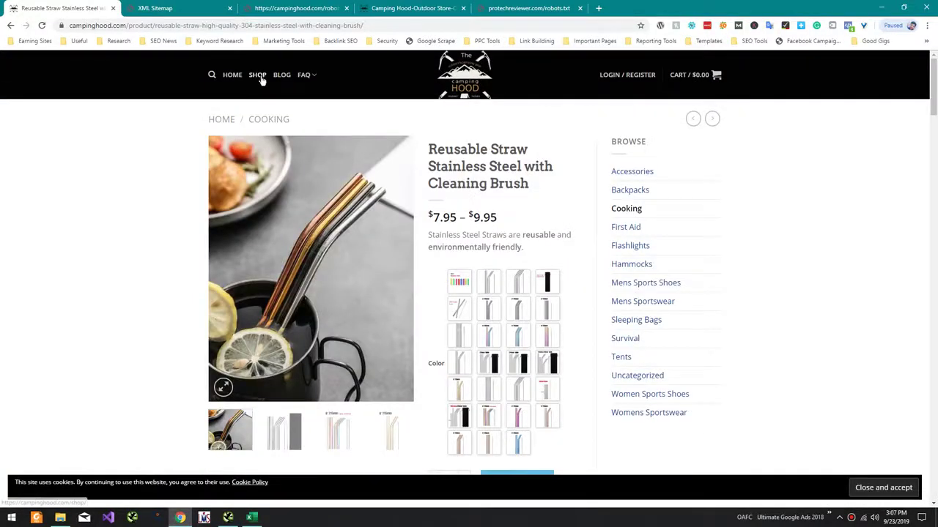
{"action": "mouse_move", "coordinate": [306, 76]}
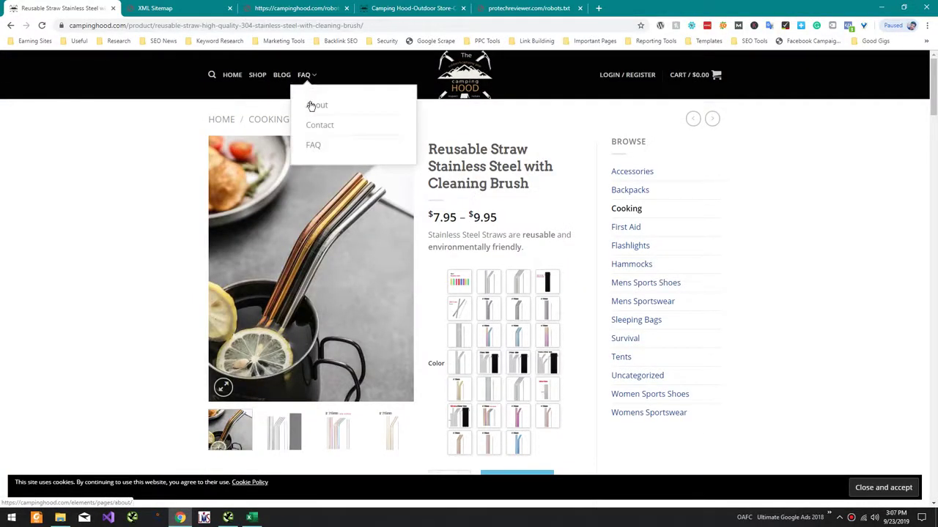
{"action": "key", "text": "alt+Tab"}
{"action": "type", "text": "TY"}
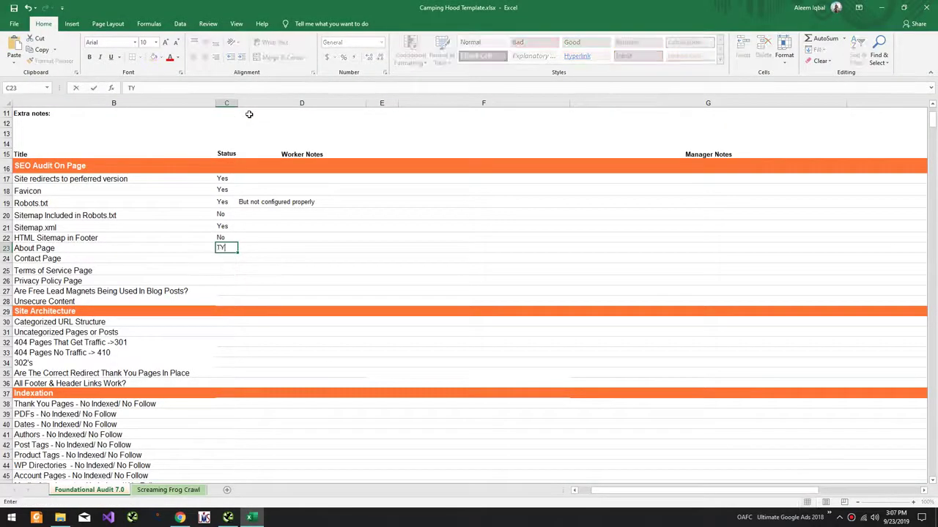
{"action": "key", "text": "Return"}
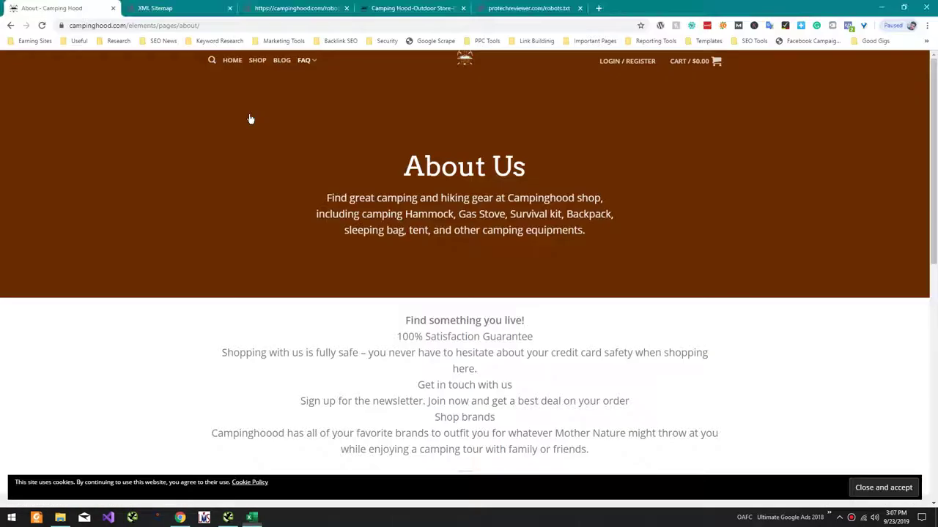
Review the About Us page and the Contact link in Chrome, and enter Yes for Contact Page in C24 of the Excel audit
{"action": "key", "text": "alt+Tab"}
{"action": "scroll", "coordinate": [247, 144], "scroll_direction": "down", "scroll_amount": 10}
{"action": "scroll", "coordinate": [247, 145], "scroll_direction": "up", "scroll_amount": 8}
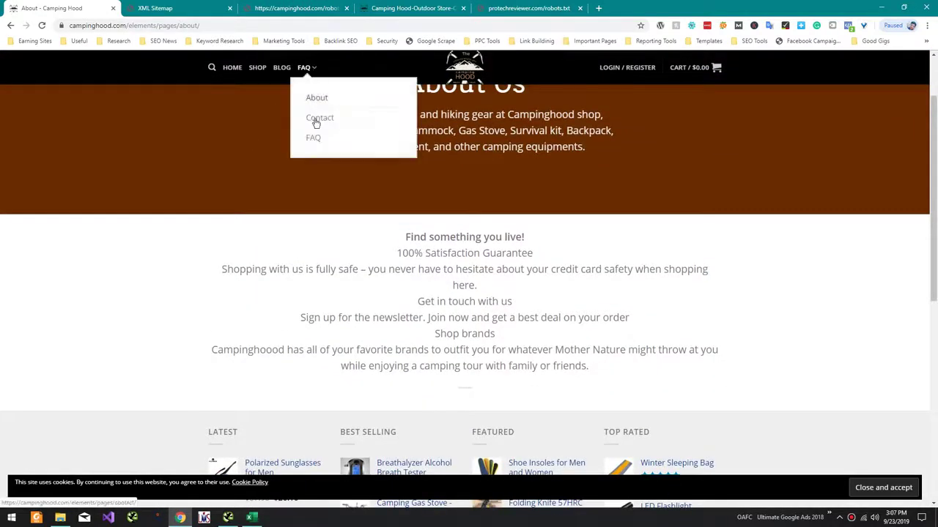
{"action": "key", "text": "alt+Tab"}
{"action": "type", "text": "Yes"}
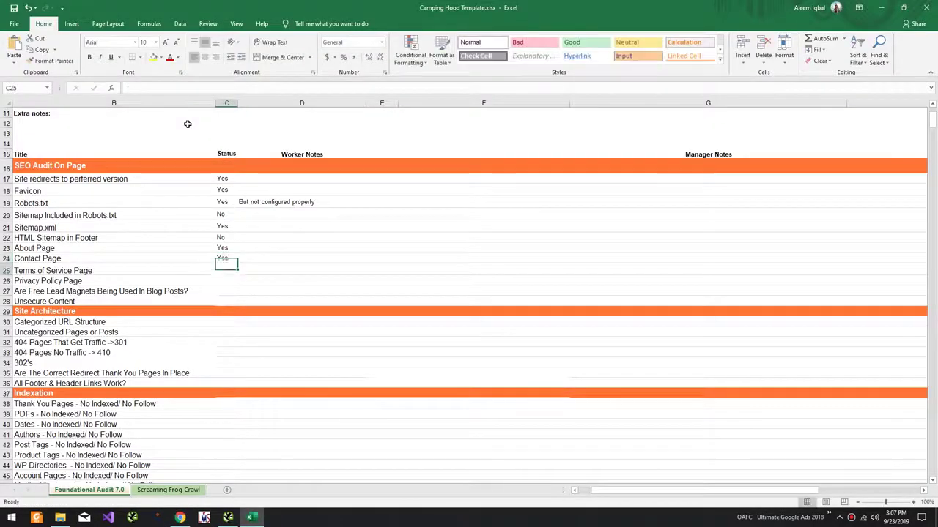
{"action": "key", "text": "Return"}
Switch to Chrome, examine the Contact page down to its footer and search the page for "Terms"
{"action": "key", "text": "alt+Tab"}
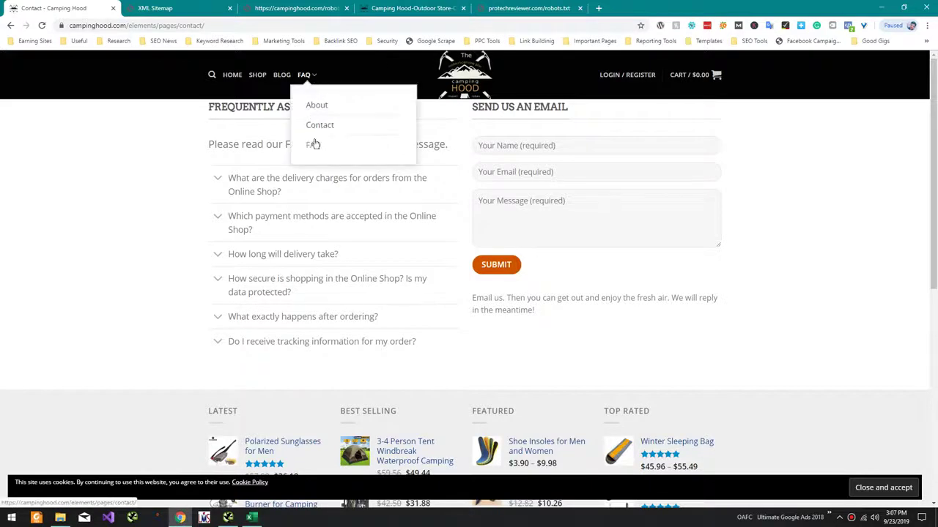
{"action": "scroll", "coordinate": [305, 168], "scroll_direction": "down", "scroll_amount": 6}
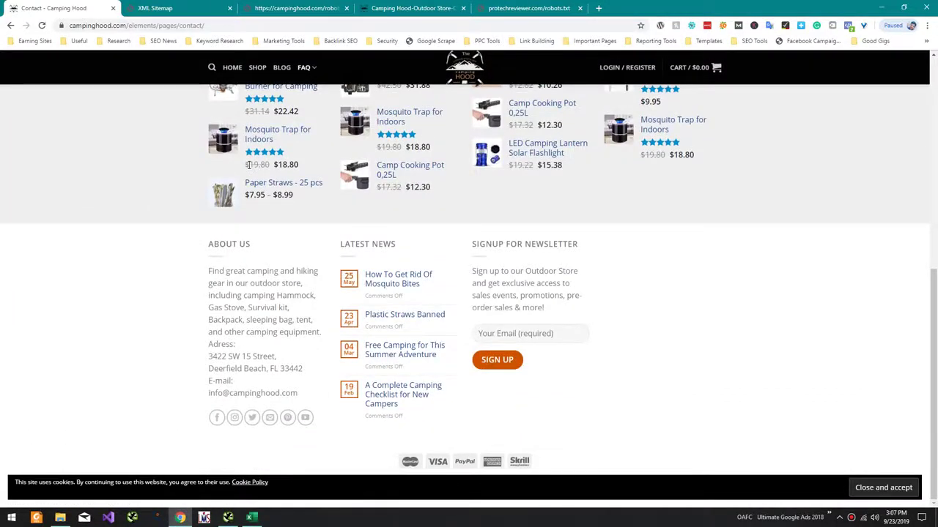
{"action": "key", "text": "ctrl+f"}
{"action": "scroll", "coordinate": [249, 164], "scroll_direction": "up", "scroll_amount": 6}
{"action": "type", "text": "Terms"}
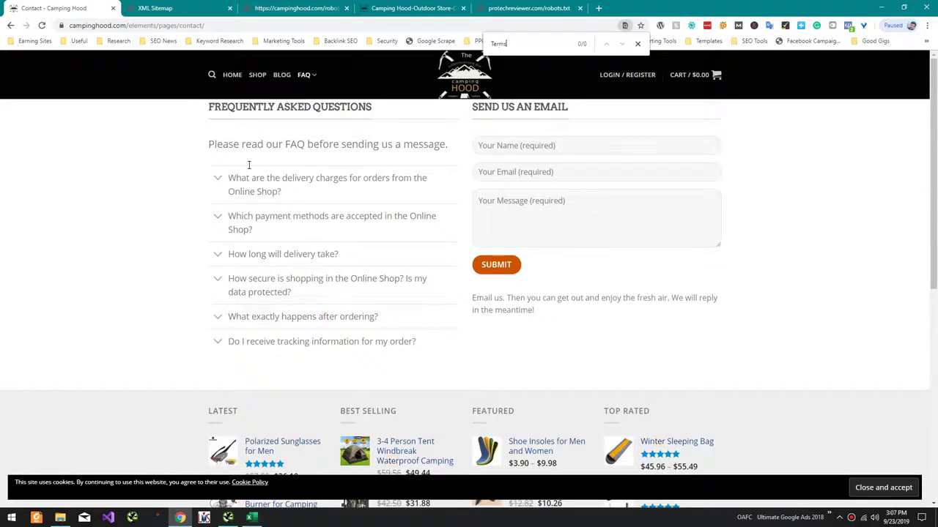
{"action": "key", "text": "Escape"}
Go back to Excel and enter No for Terms of Service Page in C25
{"action": "key", "text": "alt+Tab"}
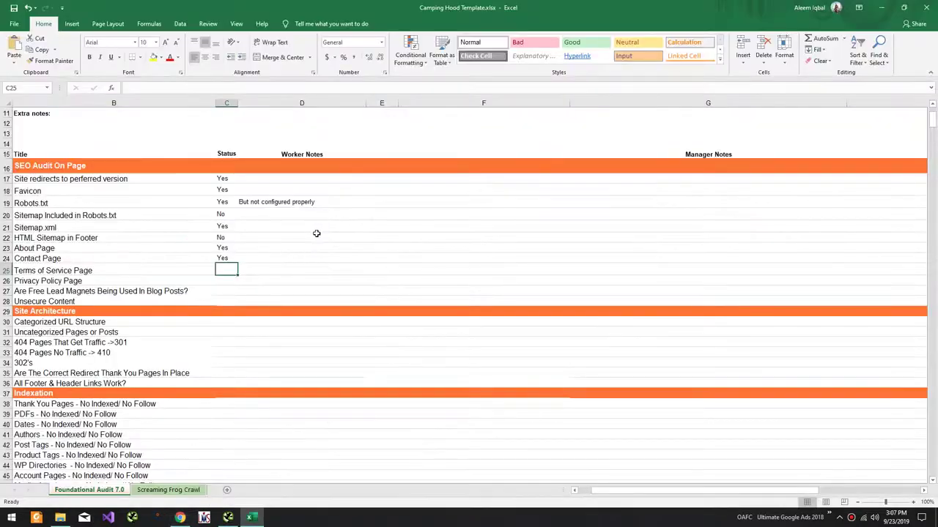
{"action": "type", "text": "No"}
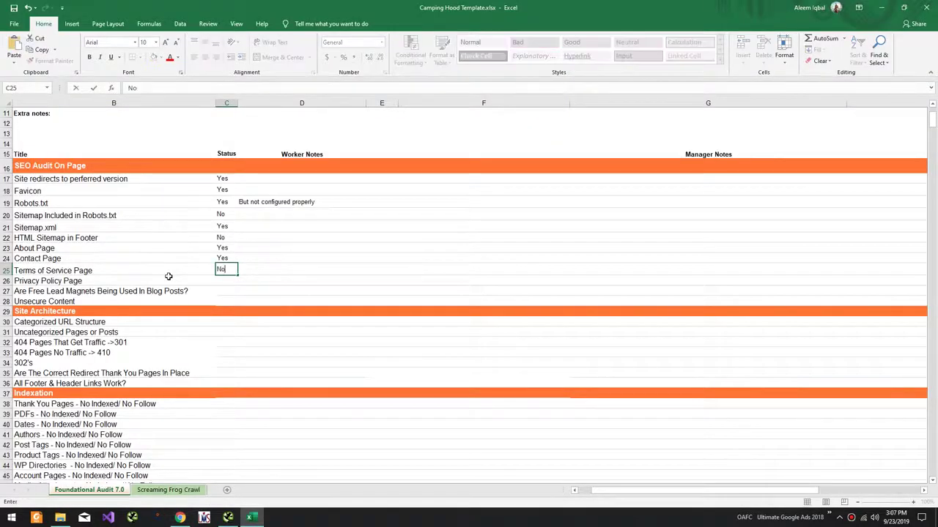
{"action": "key", "text": "Return"}
Check the Camping Hood home page in Chrome for a privacy policy and enter No for Privacy Policy Page in C26 of the Excel audit
{"action": "key", "text": "alt+Tab"}
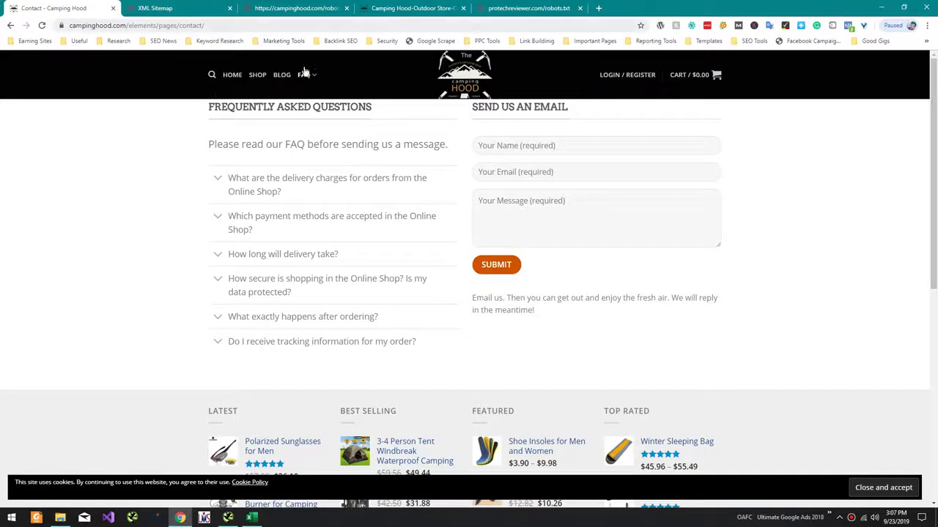
{"action": "left_click", "coordinate": [232, 76]}
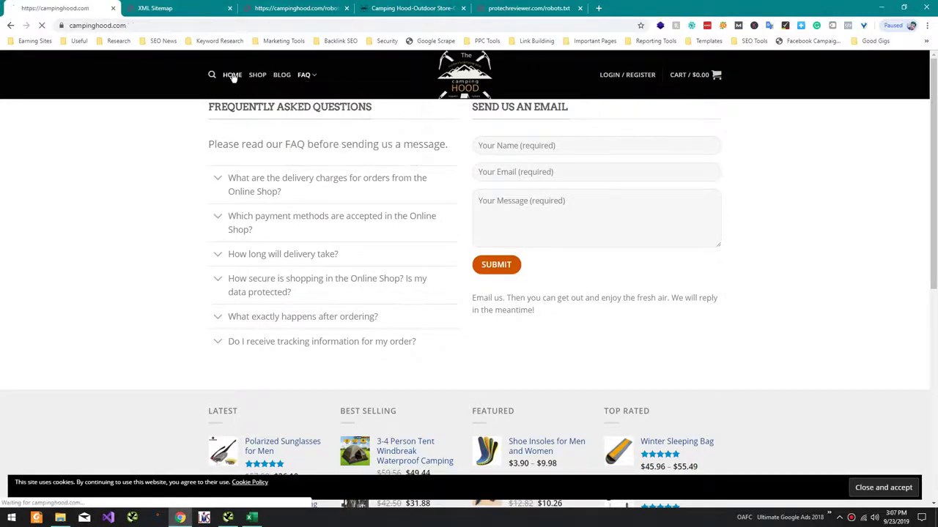
{"action": "scroll", "coordinate": [179, 89], "scroll_direction": "down", "scroll_amount": 5}
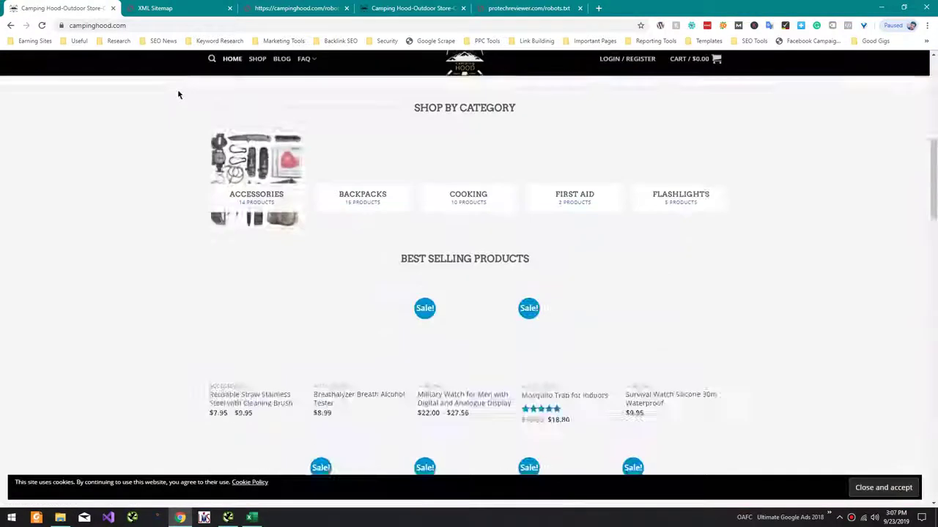
{"action": "scroll", "coordinate": [178, 94], "scroll_direction": "down", "scroll_amount": 5}
{"action": "key", "text": "alt+Tab"}
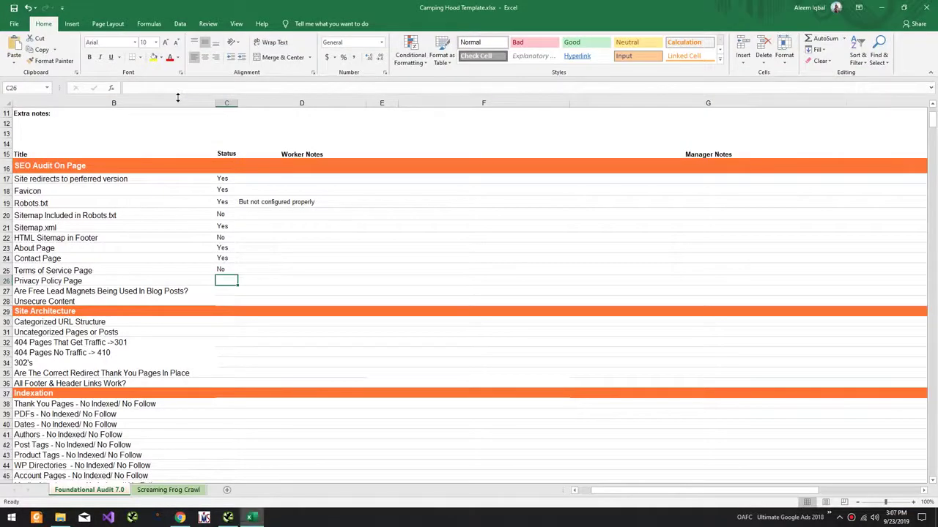
{"action": "type", "text": "No"}
{"action": "key", "text": "Return"}
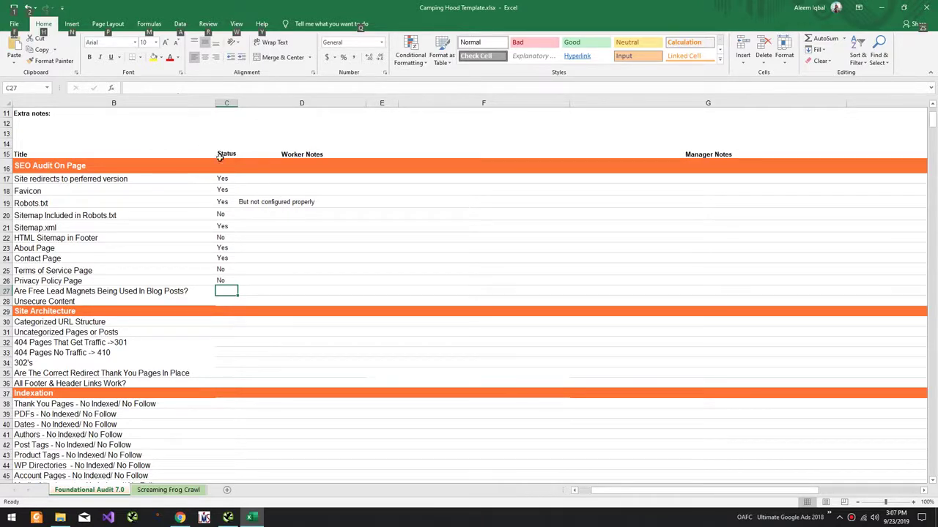
Clear the "Are Free Lead Magnets Being Used In Blog Posts?" title from row 27
{"action": "left_click", "coordinate": [194, 292]}
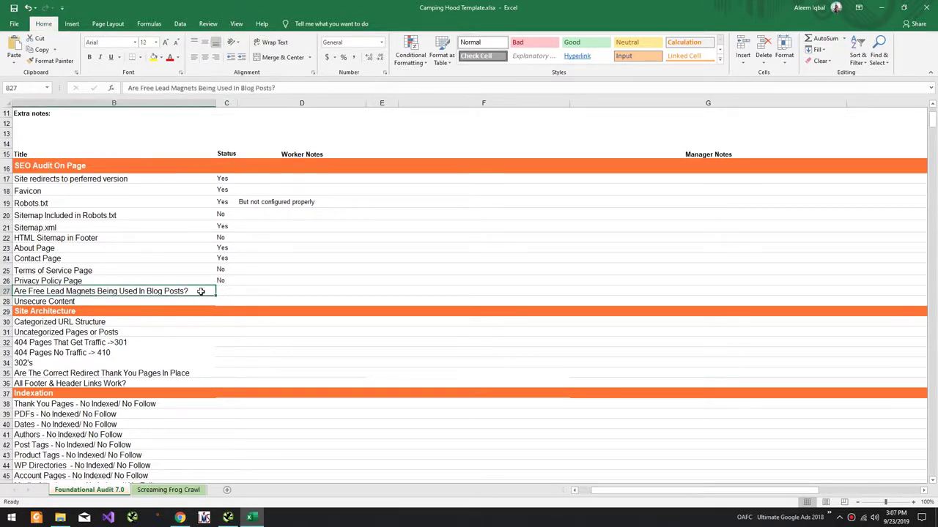
{"action": "left_click", "coordinate": [223, 291]}
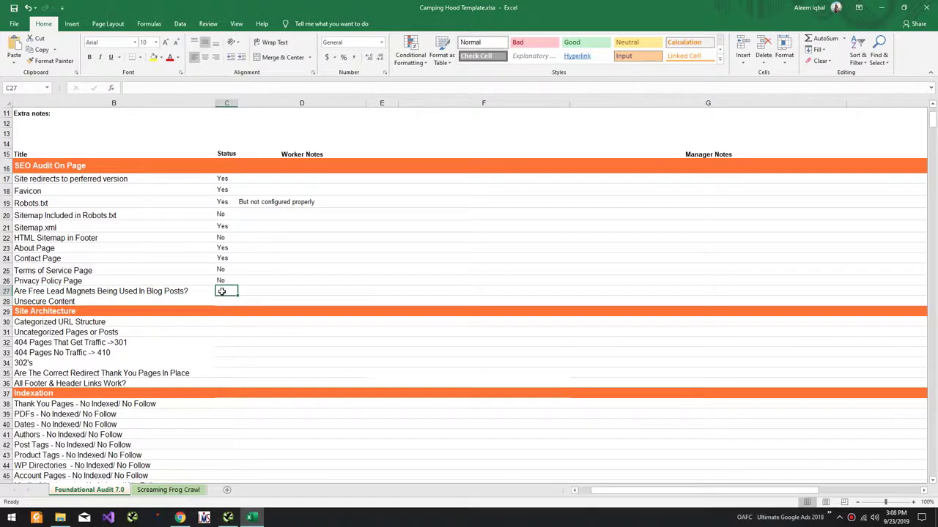
{"action": "left_click_drag", "start_coordinate": [222, 291], "coordinate": [184, 289]}
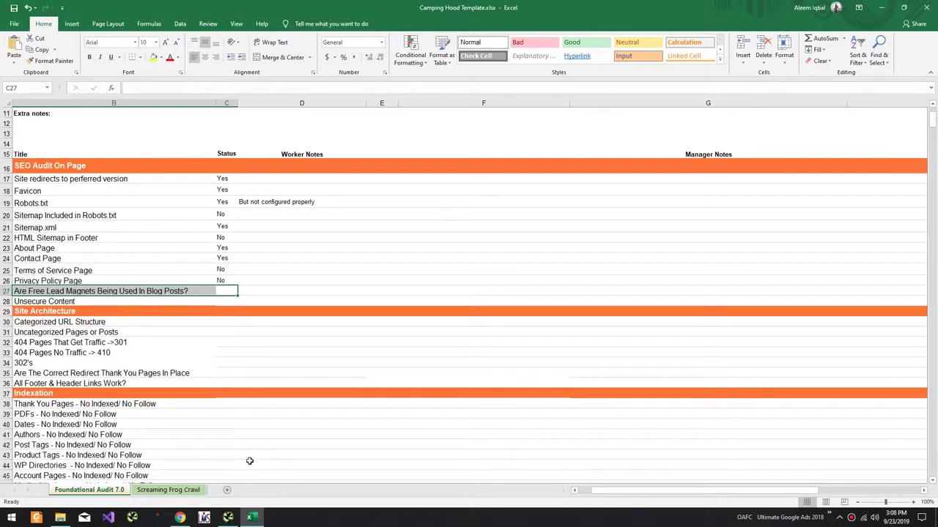
{"action": "key", "text": "Delete"}
Switch to Chrome, copy the campinghood.com address, search Google for "why no green padlock" in a new tab and open Why No Padlock
{"action": "key", "text": "alt+Tab"}
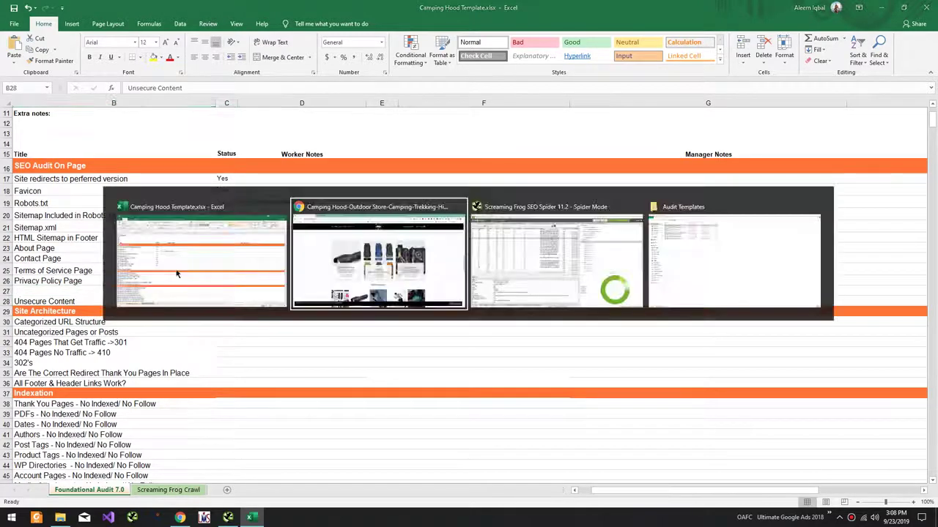
{"action": "left_click", "coordinate": [467, 26]}
{"action": "key", "text": "ctrl+c"}
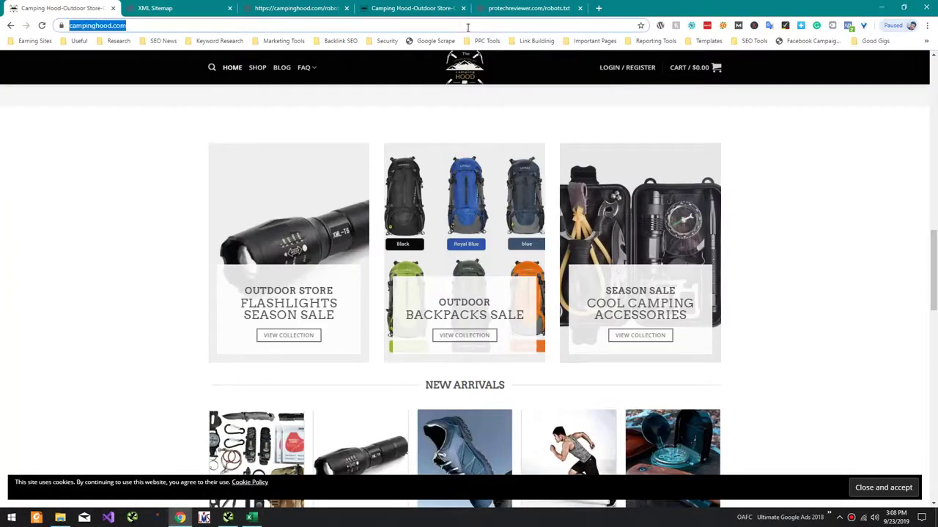
{"action": "key", "text": "ctrl+t"}
{"action": "type", "text": "no s"}
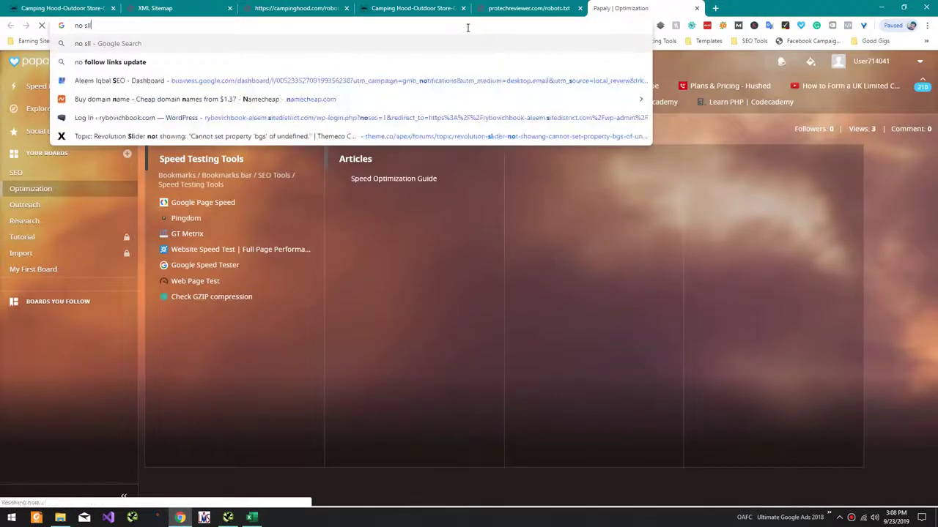
{"action": "key", "text": "ctrl+a"}
{"action": "type", "text": "why "}
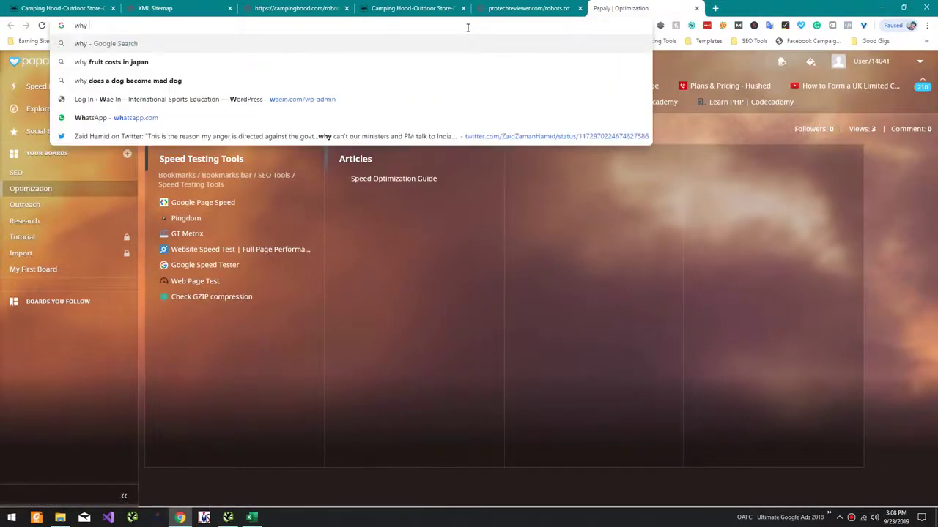
{"action": "type", "text": "no gree"}
{"action": "key", "text": "Down"}
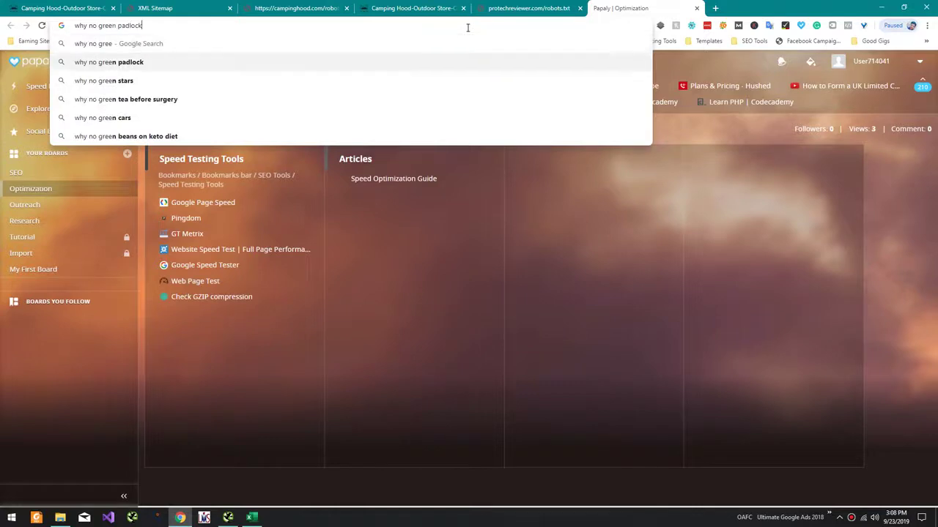
{"action": "key", "text": "Return"}
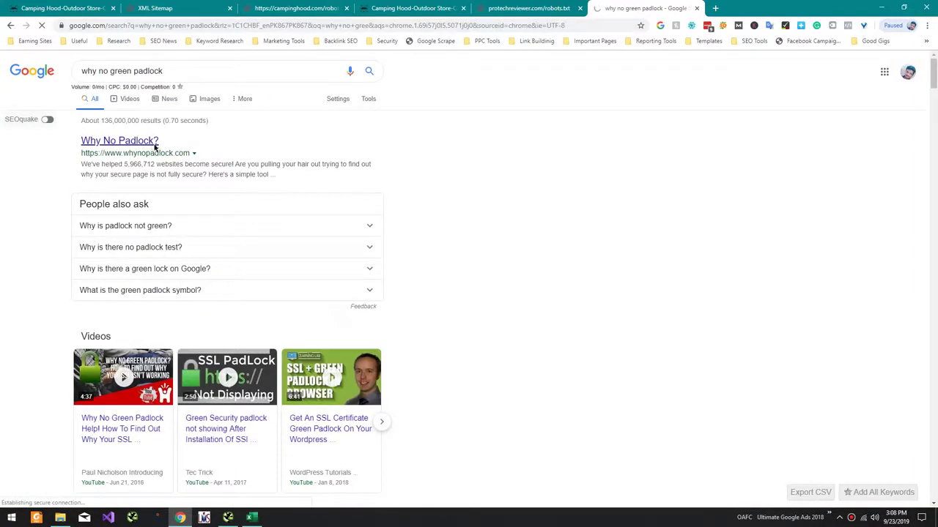
Return to Excel and move the Unsecure Content title up from B28 into the empty cell B27
{"action": "key", "text": "alt+Tab"}
{"action": "key", "text": "alt+Tab"}
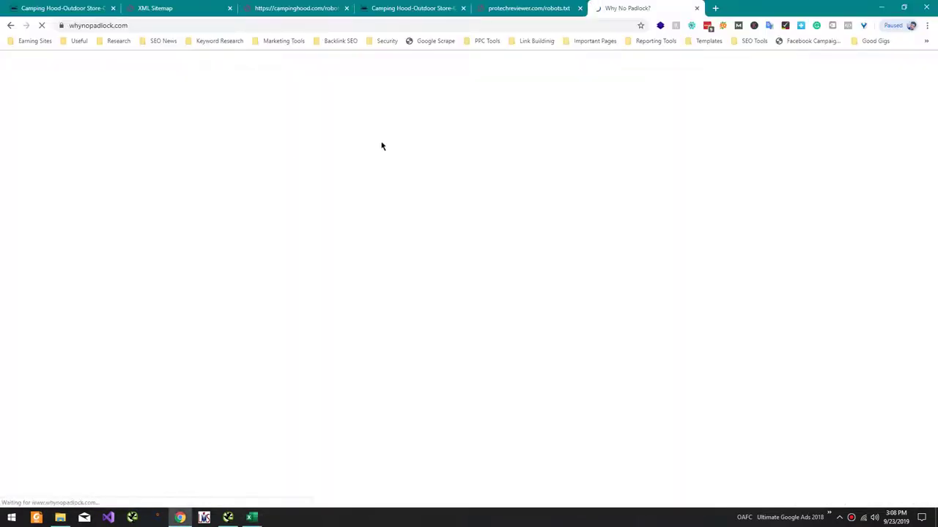
{"action": "key", "text": "alt+Tab"}
{"action": "left_click_drag", "start_coordinate": [128, 296], "coordinate": [129, 292]}
{"action": "left_click", "coordinate": [224, 291]}
{"action": "key", "text": "alt+Tab"}
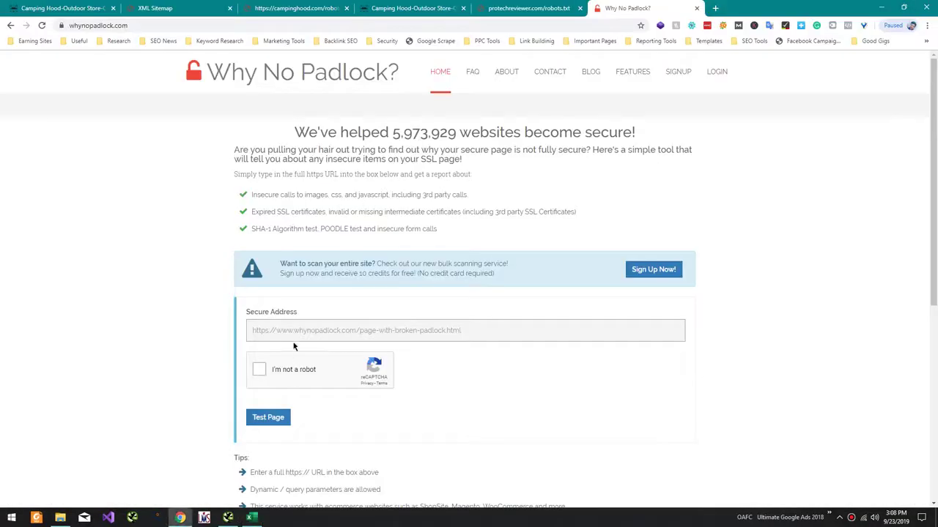
{"action": "key", "text": "alt+Tab"}
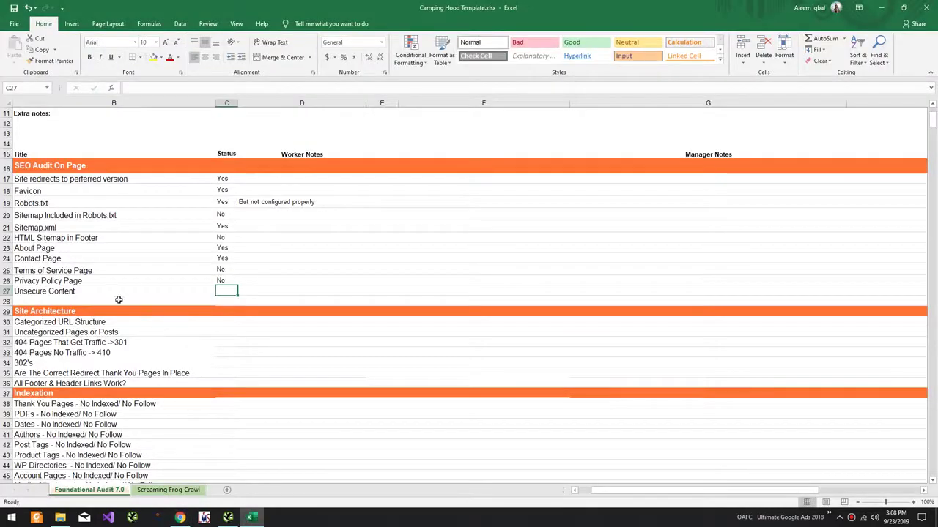
{"action": "key", "text": "alt+Tab"}
{"action": "left_click", "coordinate": [62, 8]}
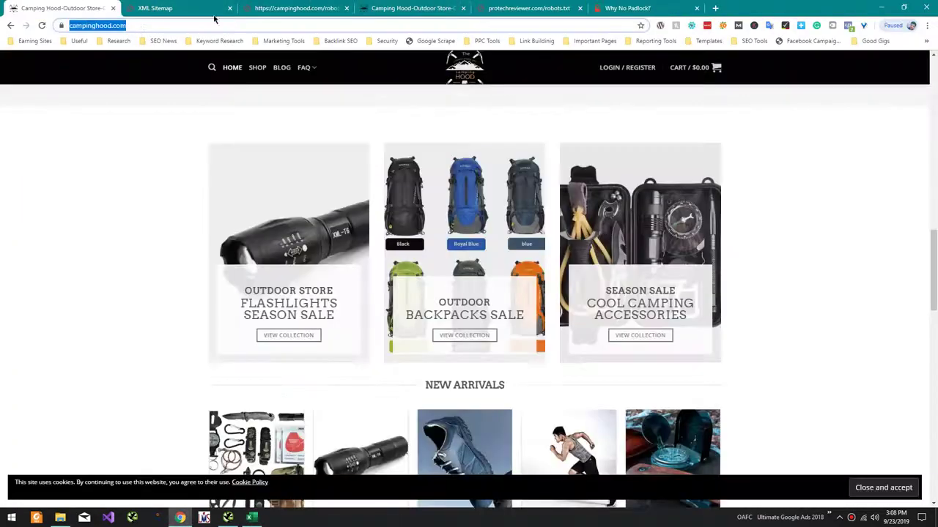
{"action": "left_click", "coordinate": [627, 8]}
{"action": "key", "text": "ctrl+v"}
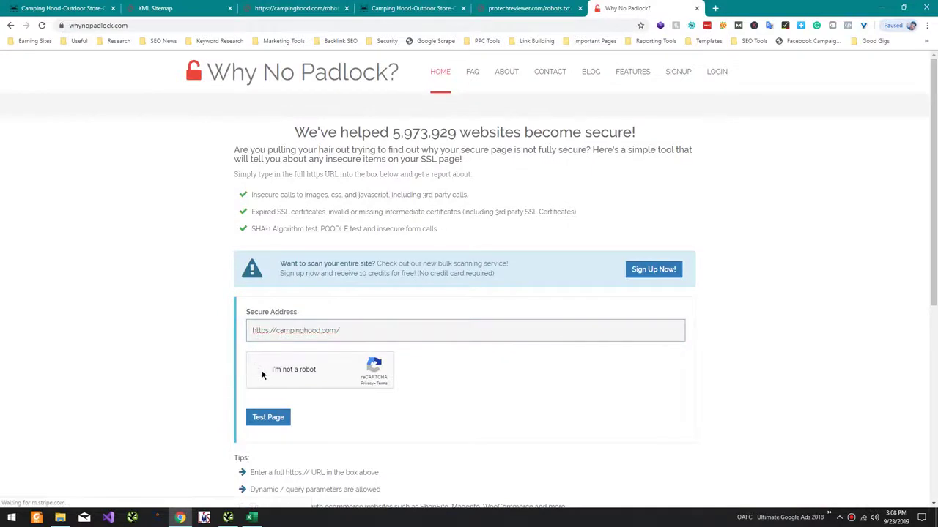
{"action": "left_click", "coordinate": [259, 369]}
{"action": "left_click", "coordinate": [268, 419]}
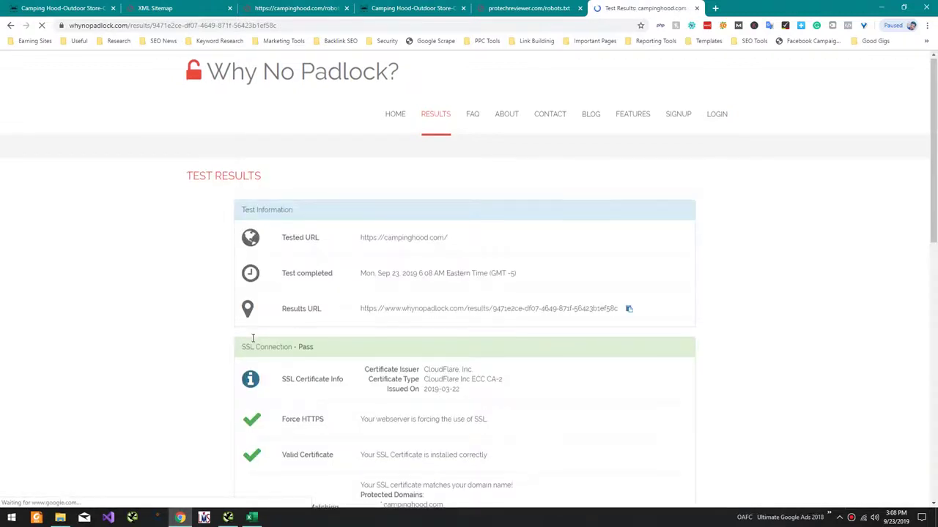
Review the Mixed Content test result and enter No for Unsecure Content in C27 of the Excel audit
{"action": "scroll", "coordinate": [253, 337], "scroll_direction": "down", "scroll_amount": 5}
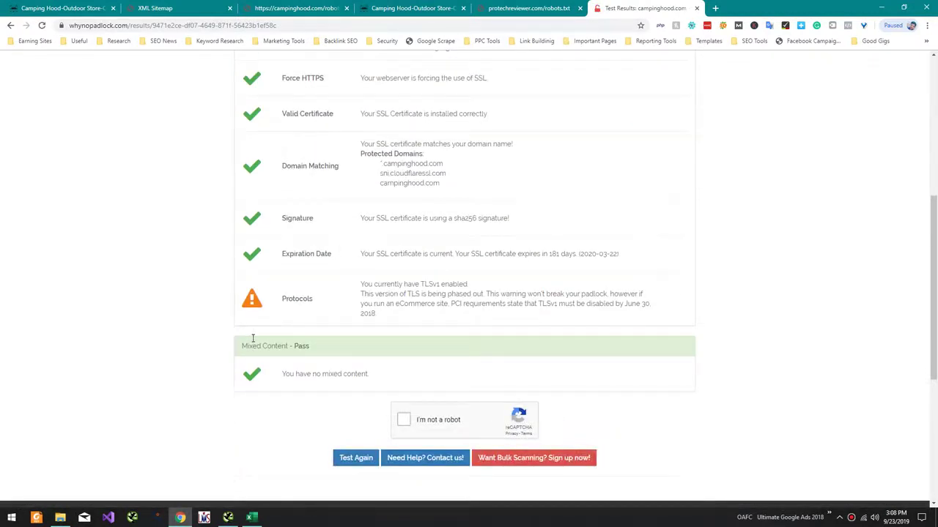
{"action": "left_click_drag", "start_coordinate": [383, 376], "coordinate": [217, 382]}
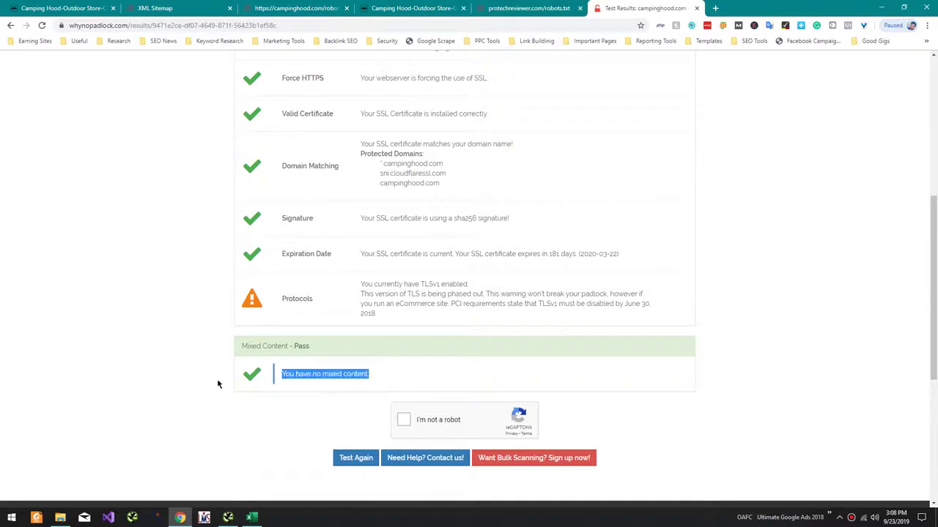
{"action": "key", "text": "ctrl+1"}
{"action": "key", "text": "alt+Tab"}
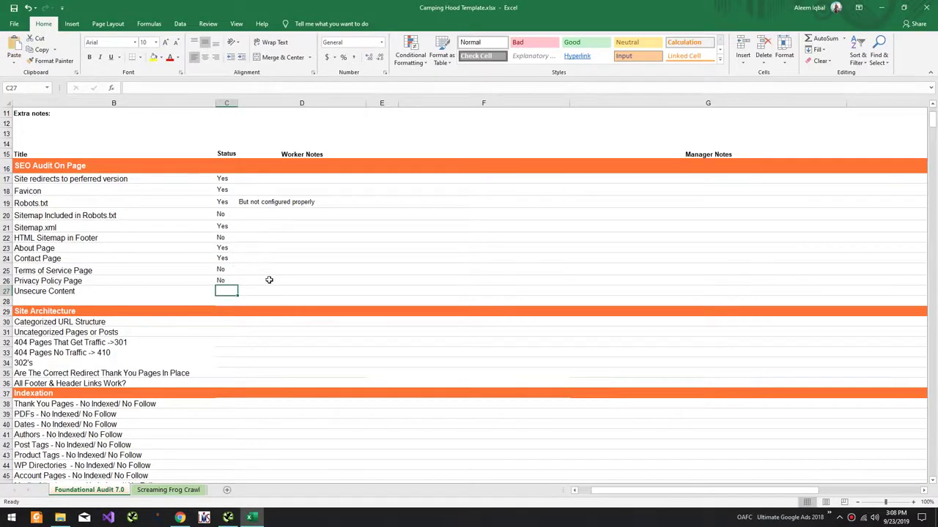
{"action": "type", "text": "No"}
{"action": "key", "text": "Tab"}
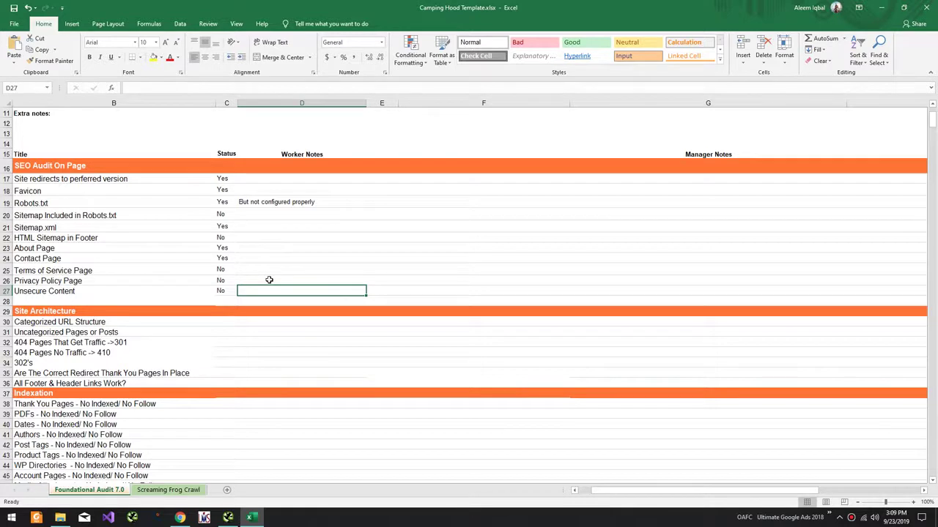
Move on to Categorized URL Structure in C30, and examine the Shop page and the Accessories category URL in Chrome
{"action": "key", "text": "Down"}
{"action": "key", "text": "Down"}
{"action": "key", "text": "Left"}
{"action": "key", "text": "Down"}
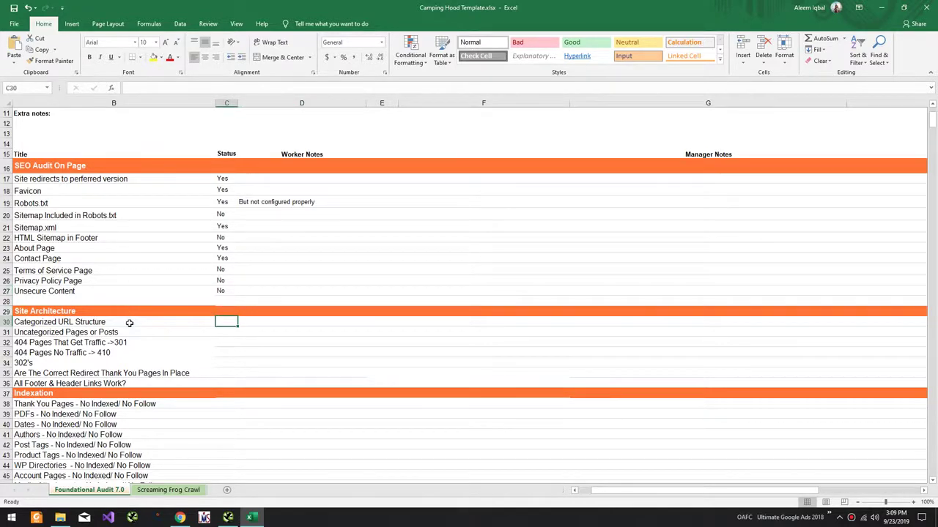
{"action": "key", "text": "alt+Tab"}
{"action": "scroll", "coordinate": [268, 299], "scroll_direction": "up", "scroll_amount": 3}
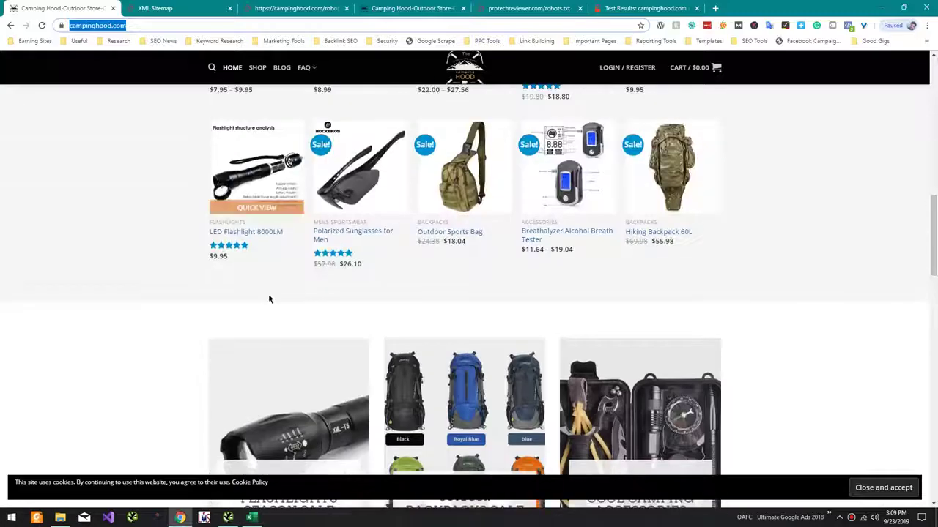
{"action": "scroll", "coordinate": [268, 299], "scroll_direction": "up", "scroll_amount": 10}
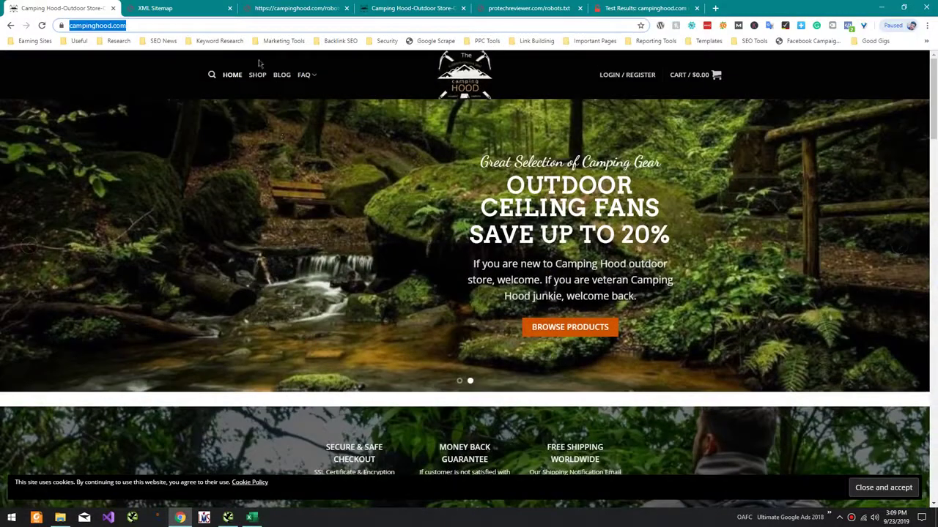
{"action": "left_click", "coordinate": [253, 76]}
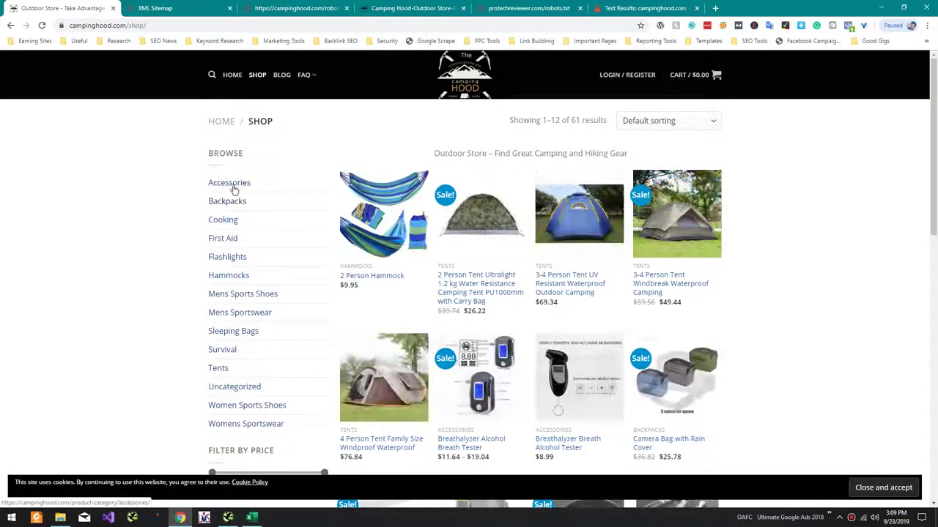
{"action": "left_click", "coordinate": [232, 189]}
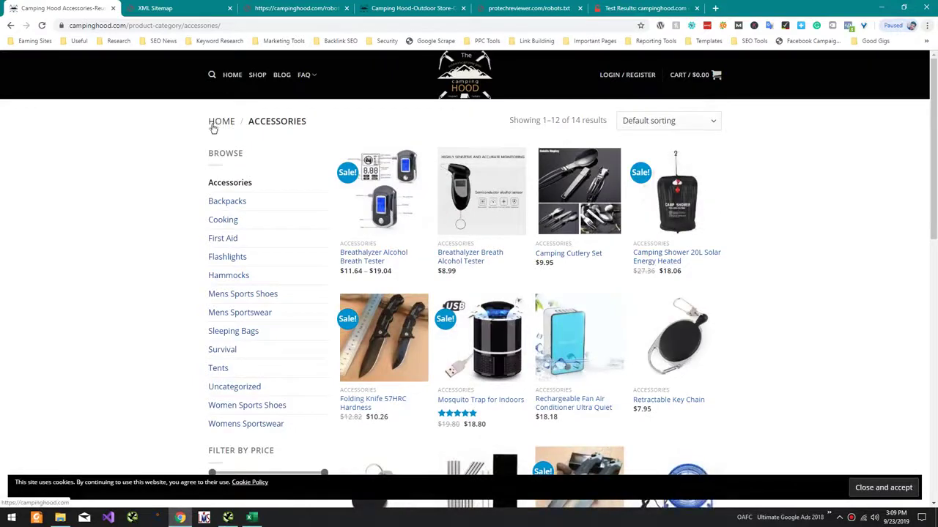
Go back to Excel and enter Yes for Categorized URL Structure in C30
{"action": "key", "text": "alt+Tab"}
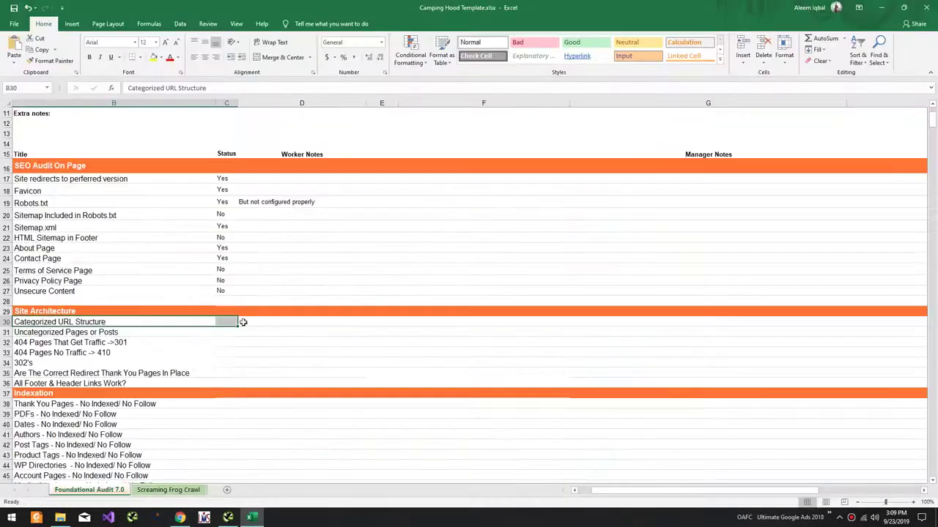
{"action": "left_click", "coordinate": [227, 322]}
{"action": "type", "text": "Yes"}
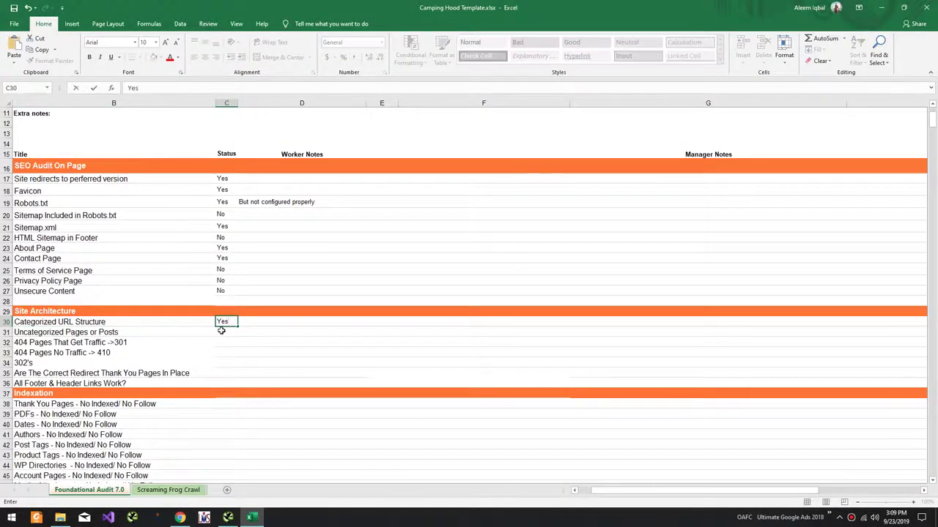
{"action": "key", "text": "Return"}
Look through the Accessories category page in Chrome for the Uncategorized Pages or Posts check and return to the Excel audit
{"action": "key", "text": "alt+Tab"}
{"action": "scroll", "coordinate": [150, 128], "scroll_direction": "down", "scroll_amount": 4}
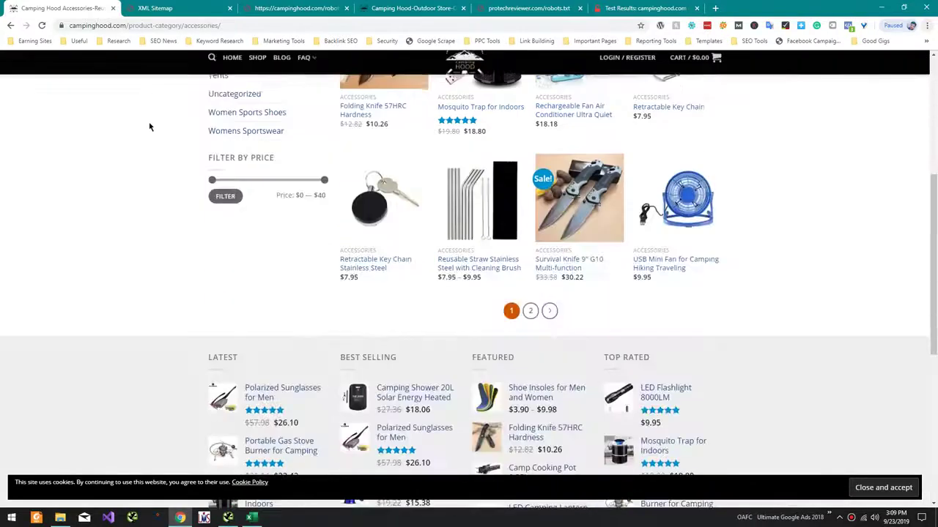
{"action": "scroll", "coordinate": [149, 127], "scroll_direction": "down", "scroll_amount": 3}
{"action": "scroll", "coordinate": [149, 128], "scroll_direction": "up", "scroll_amount": 6}
{"action": "key", "text": "alt+Tab"}
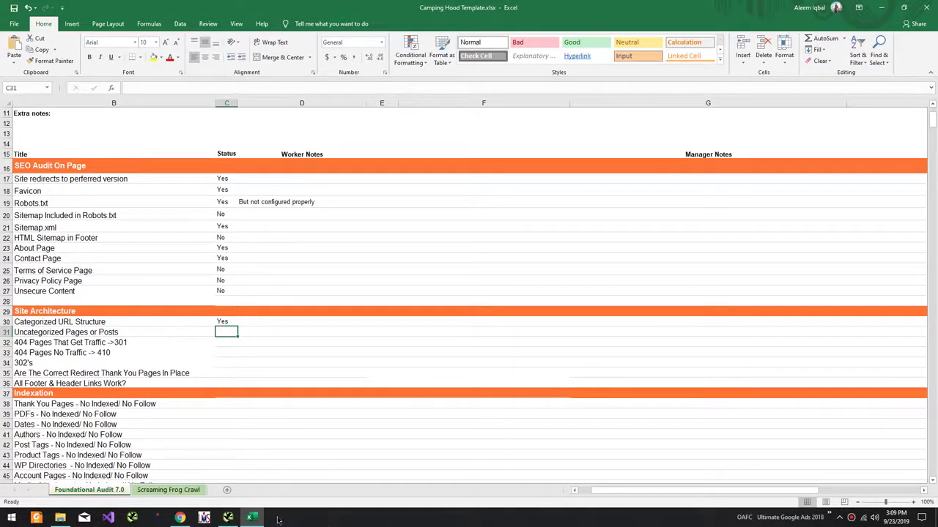
Switch to Screaming Frog, open the crawl tree graph for campinghood.com and check the page details of its top-level nodes
{"action": "left_click", "coordinate": [227, 518]}
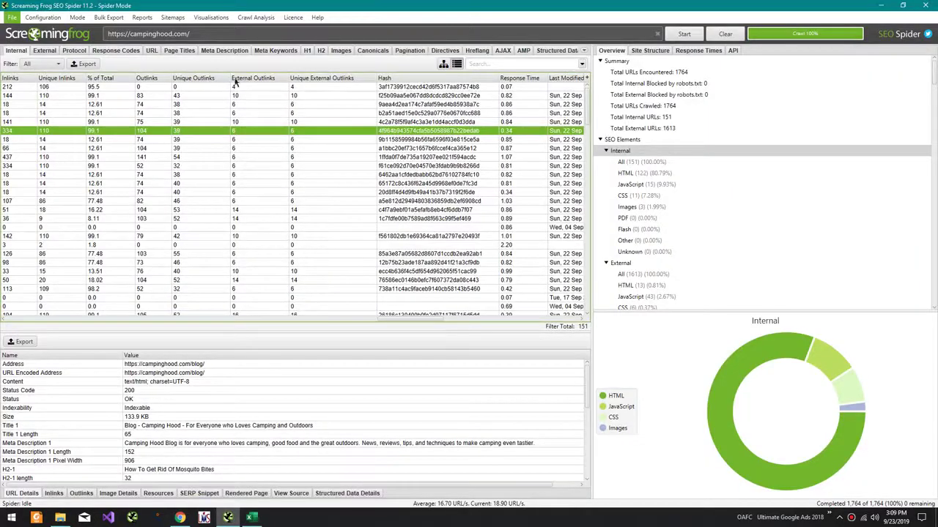
{"action": "left_click", "coordinate": [211, 17]}
{"action": "left_click", "coordinate": [214, 32]}
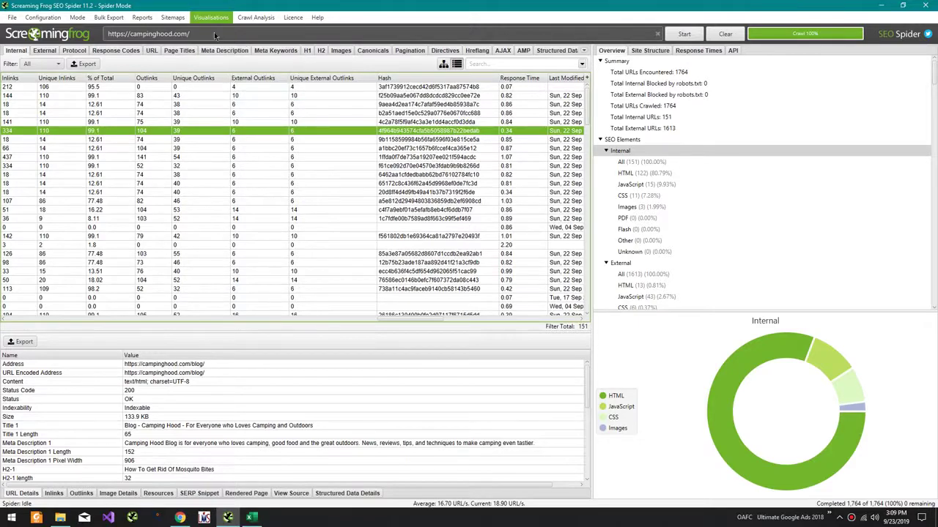
{"action": "scroll", "coordinate": [206, 107], "scroll_direction": "down", "scroll_amount": 3}
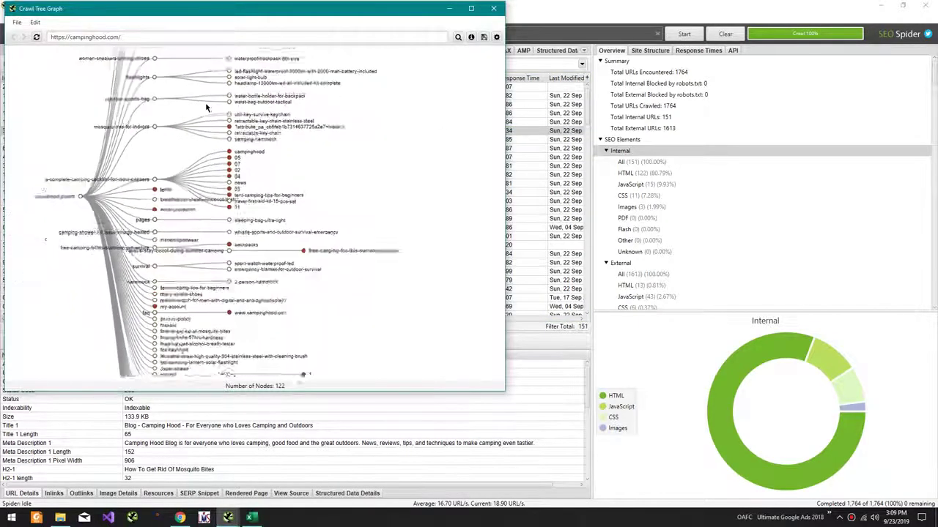
{"action": "scroll", "coordinate": [163, 191], "scroll_direction": "up", "scroll_amount": 2}
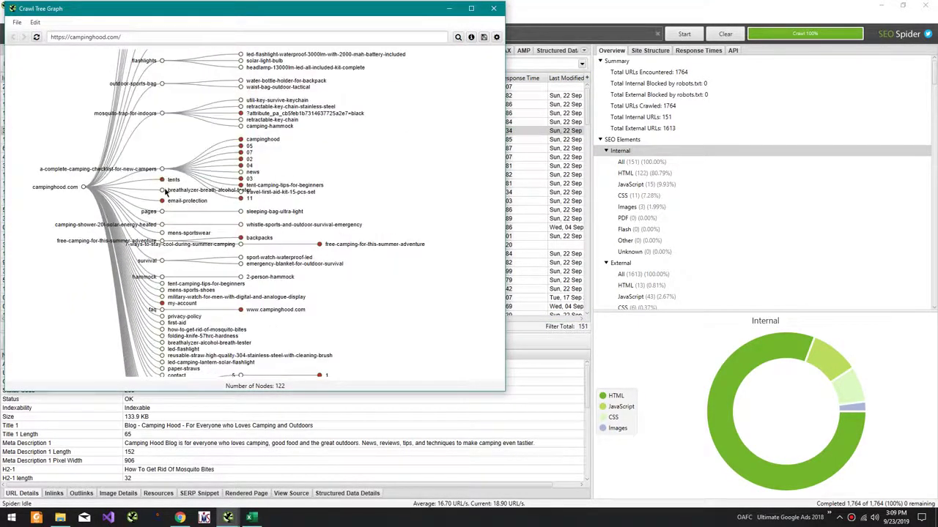
{"action": "mouse_move", "coordinate": [164, 194]}
{"action": "mouse_move", "coordinate": [164, 173]}
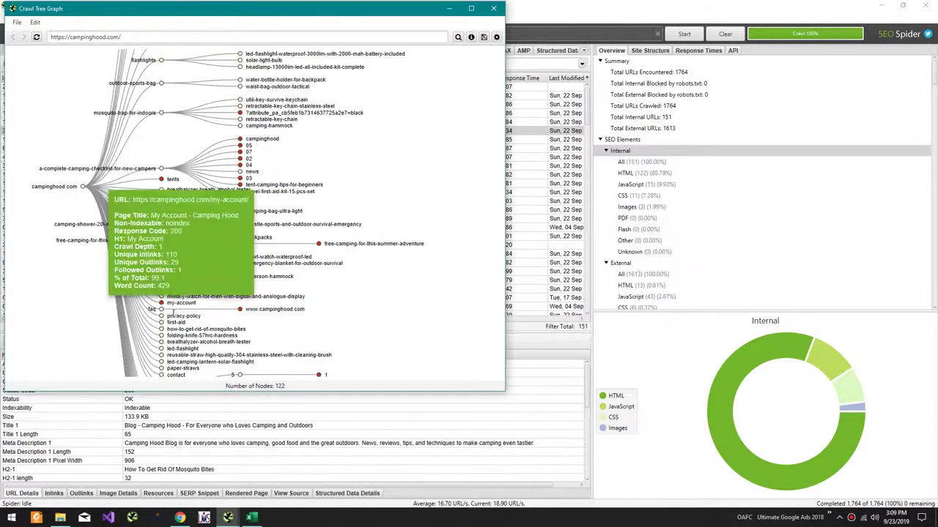
{"action": "mouse_move", "coordinate": [168, 339]}
Examine the crawl tree's product and shop pagination nodes, and the uncategorized archive under the cooking branch
{"action": "scroll", "coordinate": [407, 245], "scroll_direction": "down", "scroll_amount": 5}
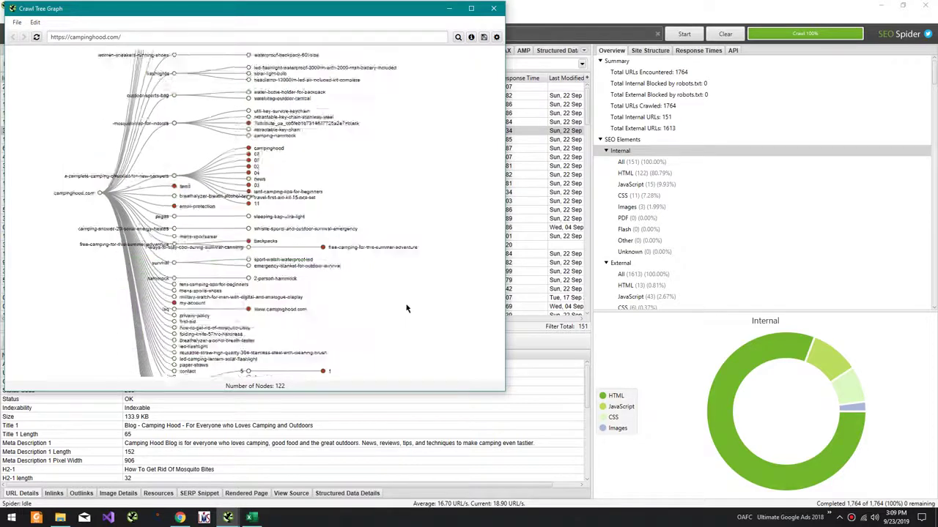
{"action": "scroll", "coordinate": [296, 258], "scroll_direction": "up", "scroll_amount": 3}
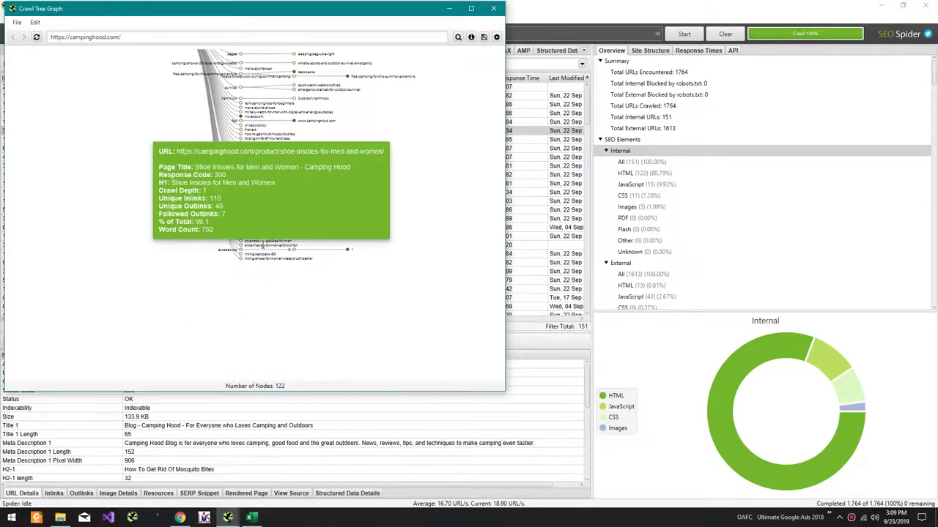
{"action": "mouse_move", "coordinate": [256, 255]}
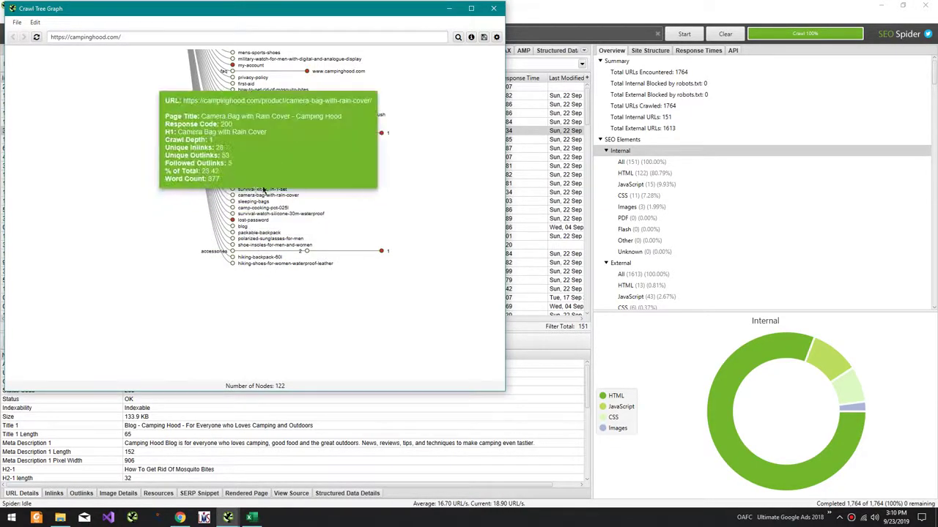
{"action": "left_click", "coordinate": [260, 221]}
{"action": "mouse_move", "coordinate": [368, 313]}
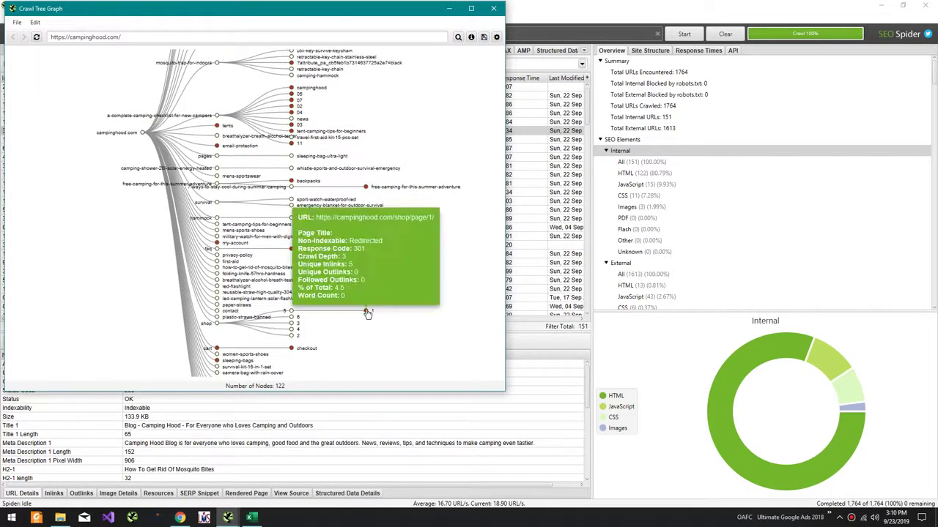
{"action": "scroll", "coordinate": [455, 244], "scroll_direction": "up", "scroll_amount": 3}
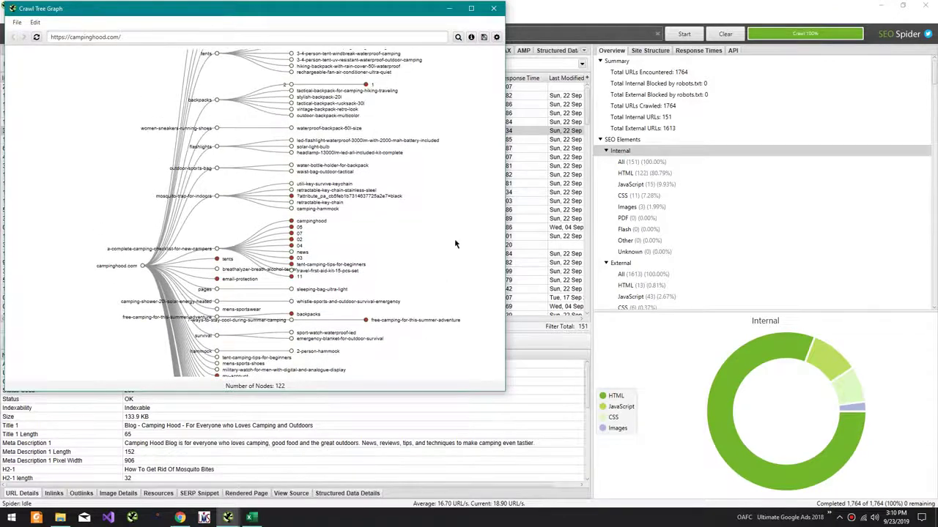
{"action": "scroll", "coordinate": [454, 244], "scroll_direction": "up", "scroll_amount": 4}
{"action": "mouse_move", "coordinate": [267, 156]}
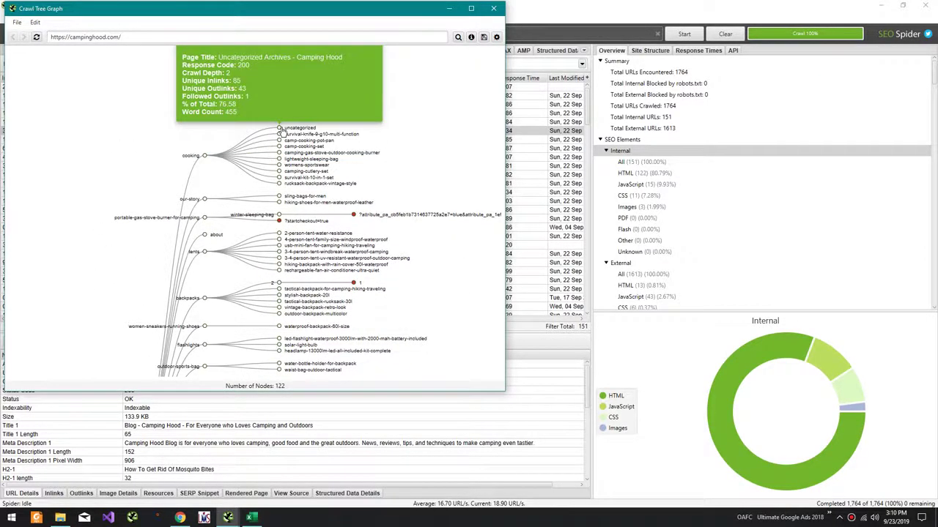
{"action": "mouse_move", "coordinate": [284, 137]}
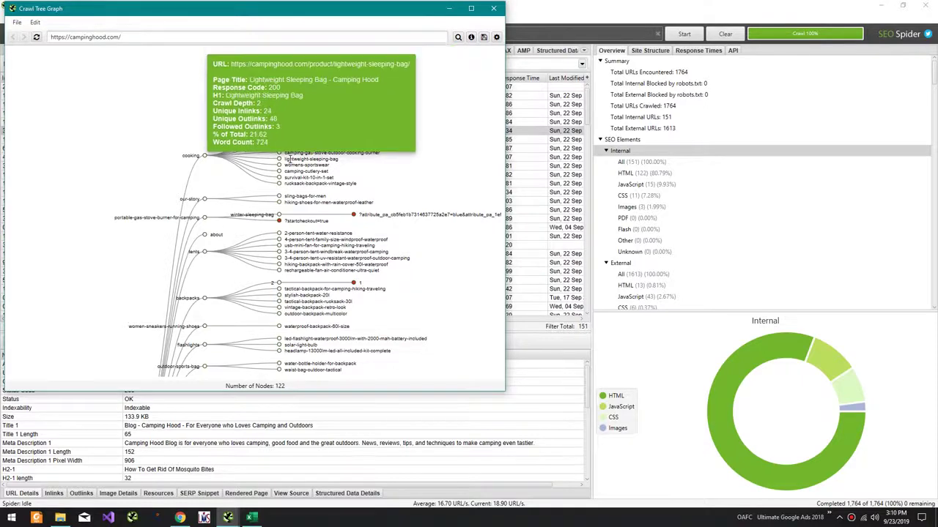
Check the page details of the tree nodes from tents down to led-flashlight for missing categories in their URLs
{"action": "left_click_drag", "start_coordinate": [457, 318], "coordinate": [435, 167]}
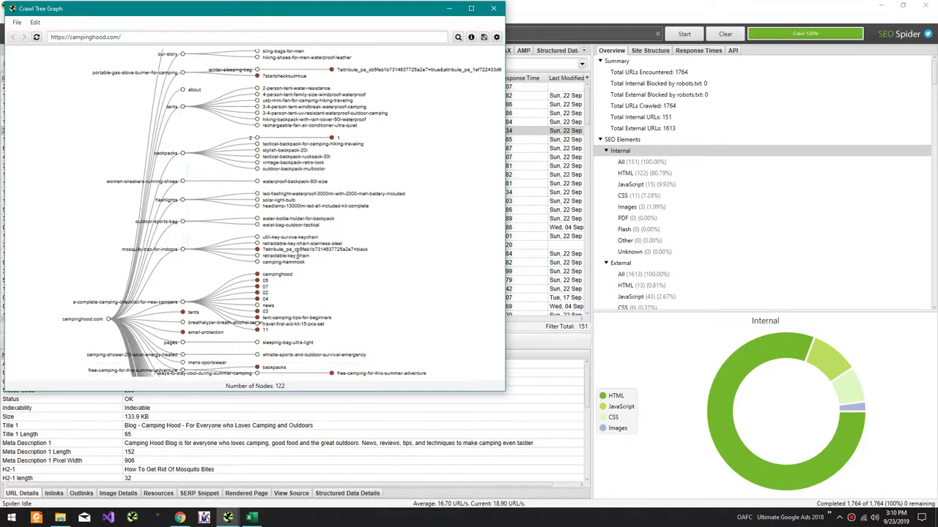
{"action": "mouse_move", "coordinate": [192, 312]}
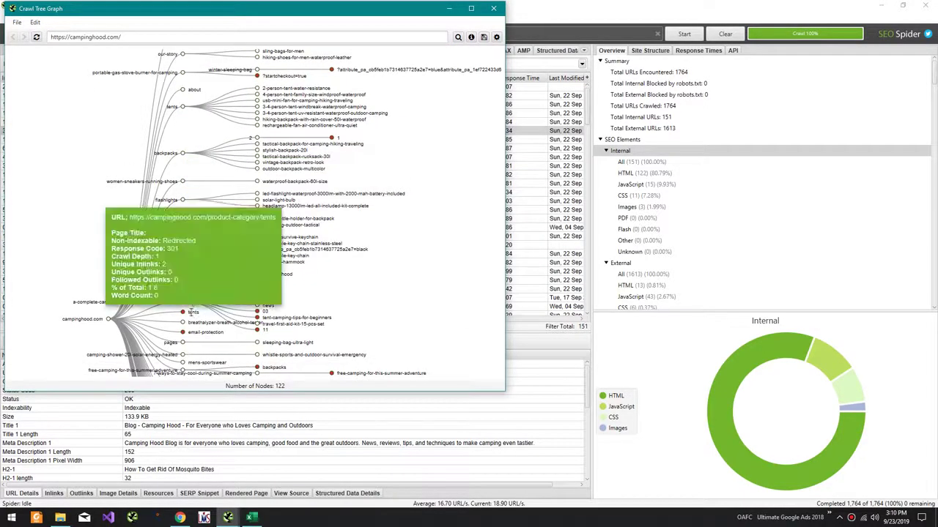
{"action": "mouse_move", "coordinate": [197, 331]}
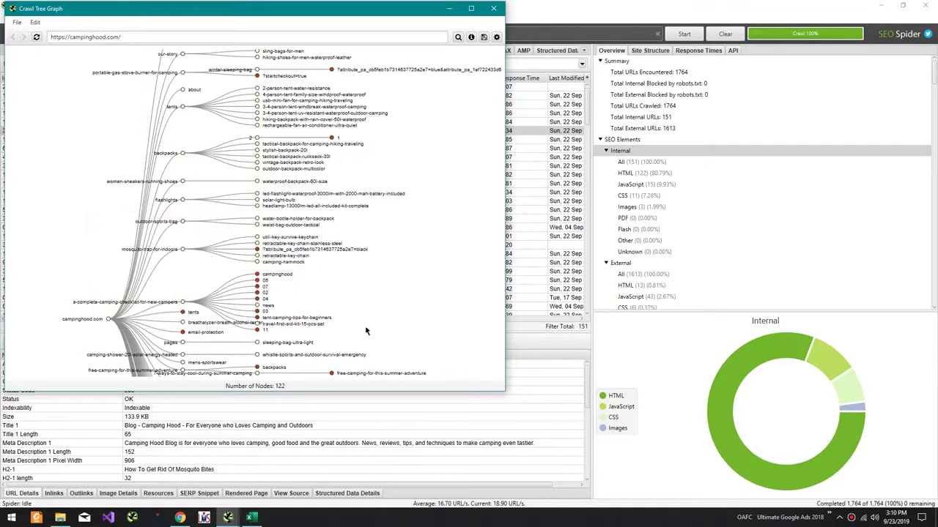
{"action": "left_click_drag", "start_coordinate": [368, 331], "coordinate": [371, 264]}
{"action": "mouse_move", "coordinate": [213, 296]}
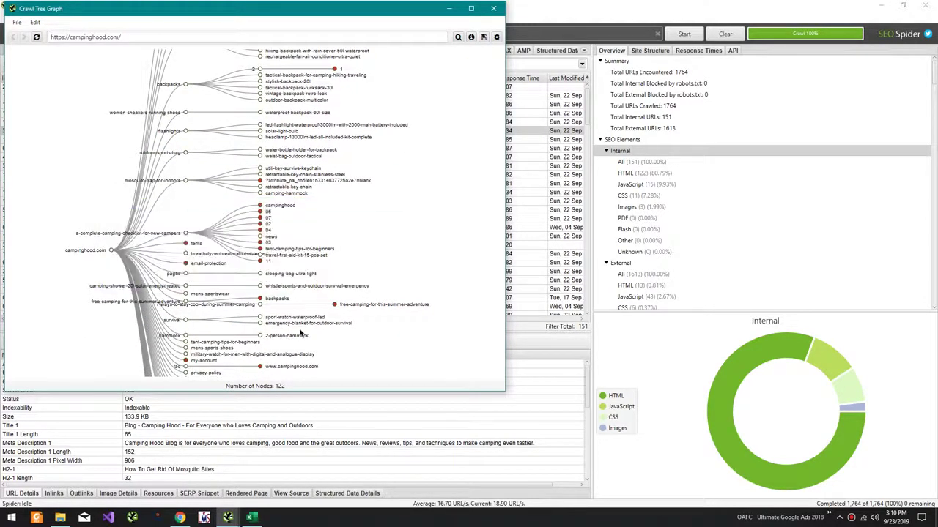
{"action": "left_click_drag", "start_coordinate": [301, 333], "coordinate": [300, 285]}
{"action": "mouse_move", "coordinate": [203, 336]}
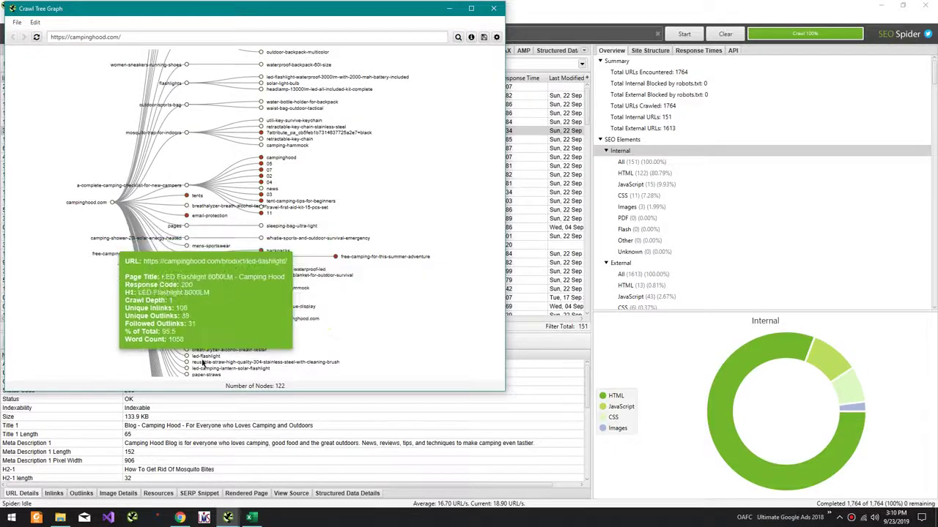
{"action": "mouse_move", "coordinate": [200, 356]}
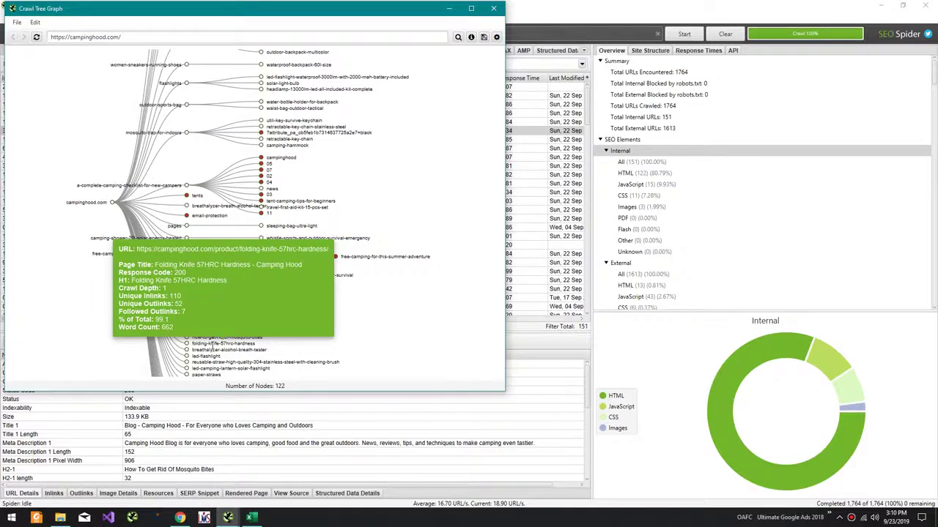
Copy the breathalyzer-alcohol-breath-tester URL from the crawl tree, open it in a new Chrome tab and look through the product page
{"action": "right_click", "coordinate": [231, 350]}
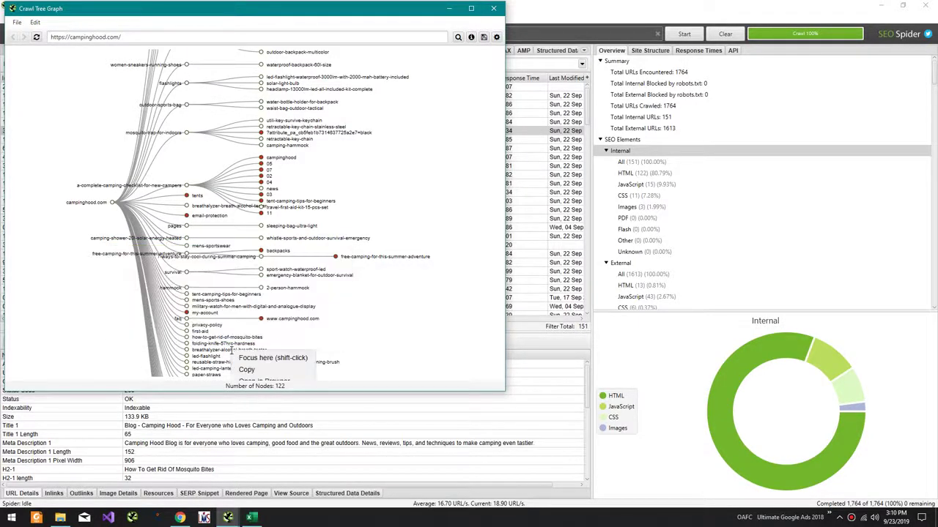
{"action": "key", "text": "alt+Tab"}
{"action": "key", "text": "Tab"}
{"action": "key", "text": "Tab"}
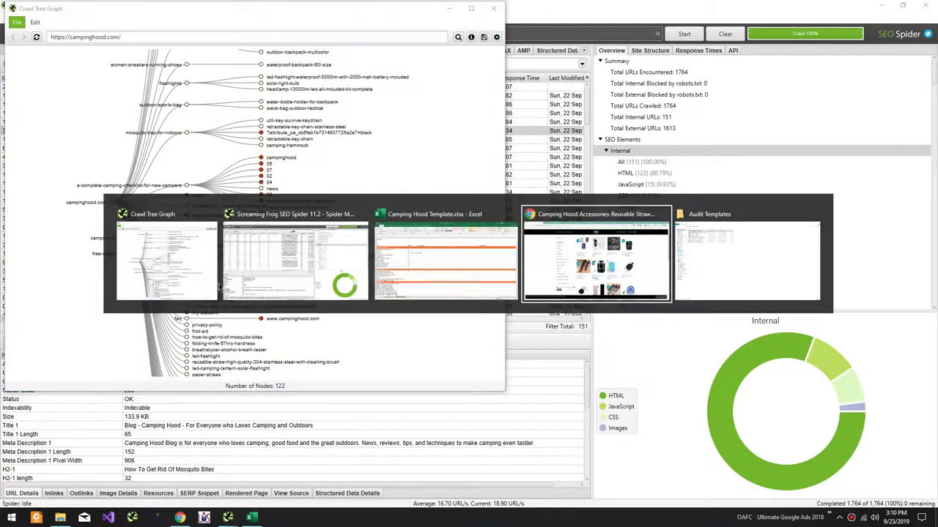
{"action": "key", "text": "ctrl+t"}
{"action": "type", "text": "https://campinghood.com/product/breathalyzer-alcohol-breath-tester/"}
{"action": "key", "text": "Return"}
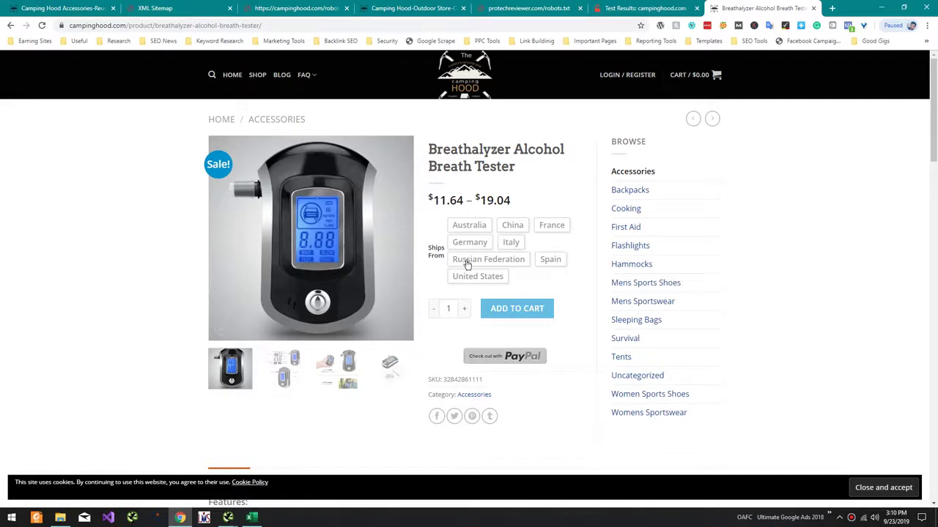
{"action": "scroll", "coordinate": [230, 222], "scroll_direction": "down", "scroll_amount": 4}
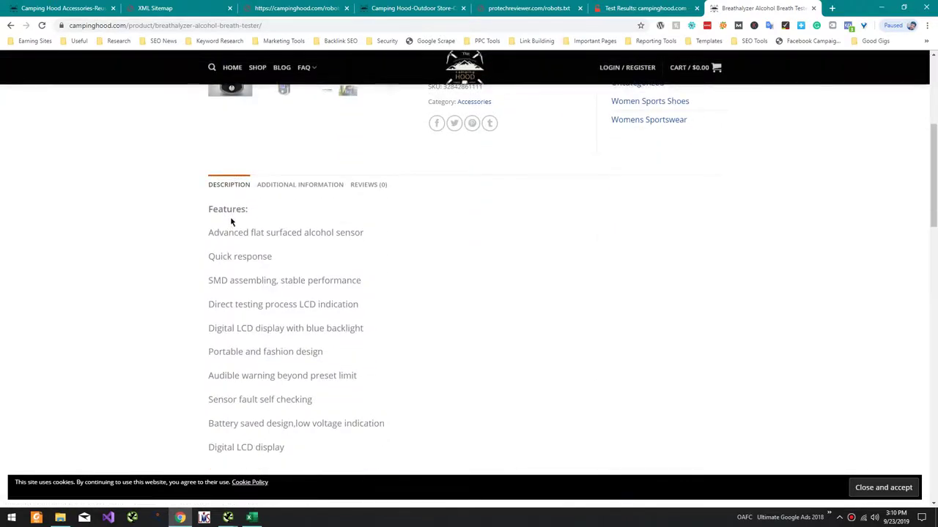
{"action": "scroll", "coordinate": [287, 199], "scroll_direction": "down", "scroll_amount": 4}
Return to the Excel audit and enter Yes for Uncategorized Pages or Posts in C31
{"action": "key", "text": "alt+Tab"}
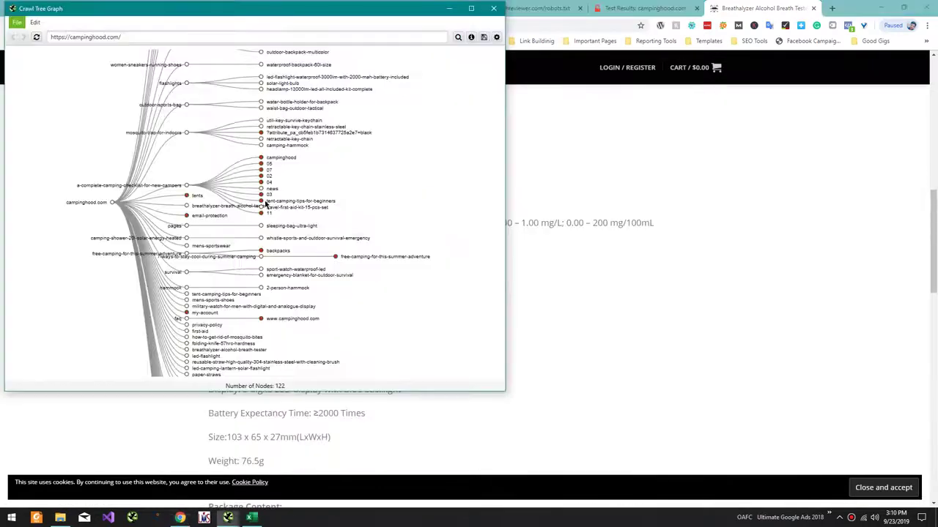
{"action": "key", "text": "alt+Tab"}
{"action": "key", "text": "alt+Tab"}
{"action": "key", "text": "alt+Tab"}
{"action": "key", "text": "alt+Tab"}
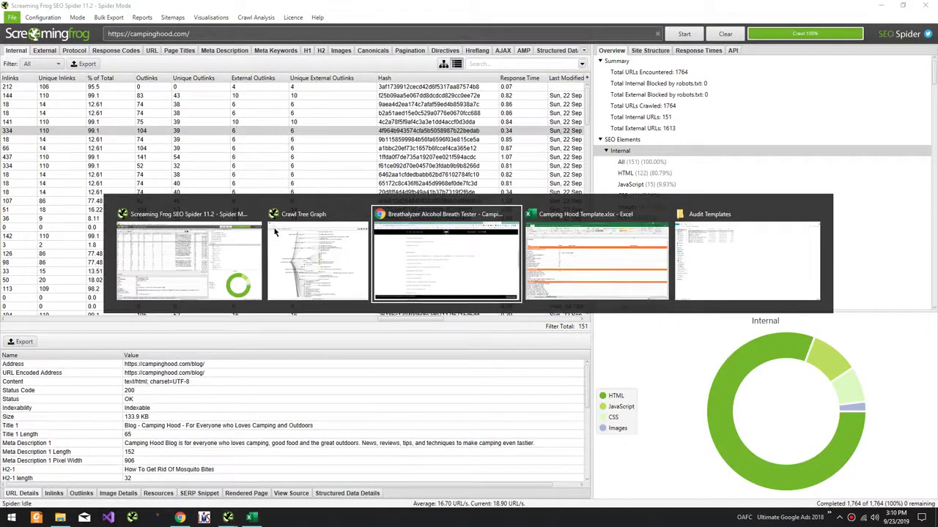
{"action": "key", "text": "alt+Tab"}
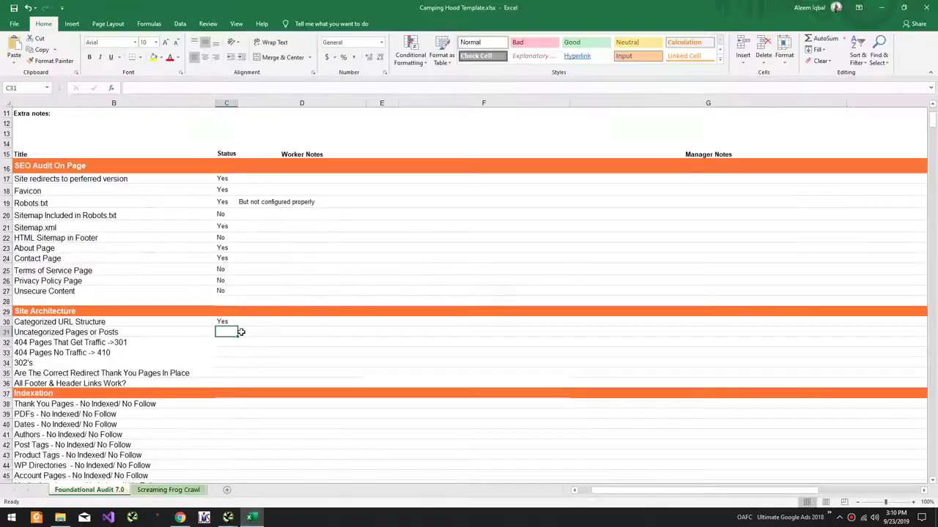
{"action": "type", "text": "Yes"}
{"action": "key", "text": "Return"}
Go back to Screaming Frog, look over the crawl tree graph once more and close it
{"action": "key", "text": "alt"}
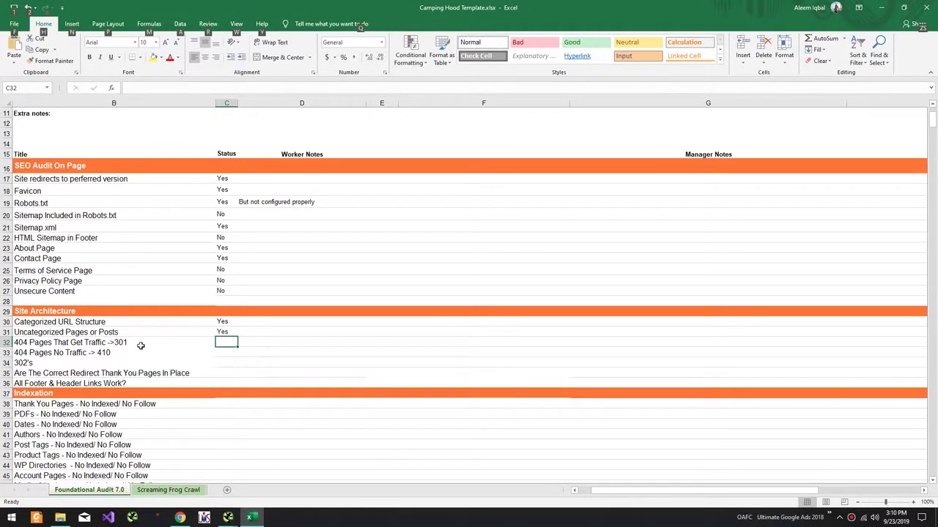
{"action": "key", "text": "alt+Tab"}
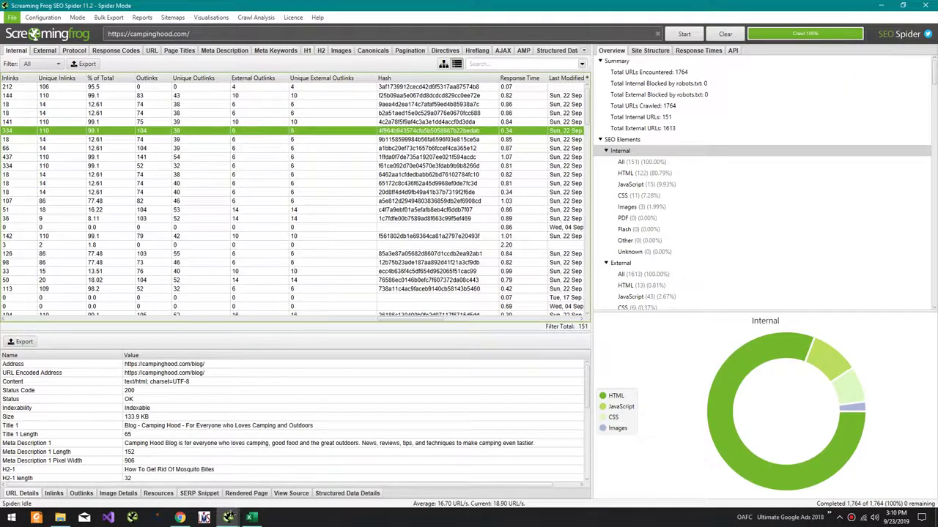
{"action": "mouse_move", "coordinate": [228, 517]}
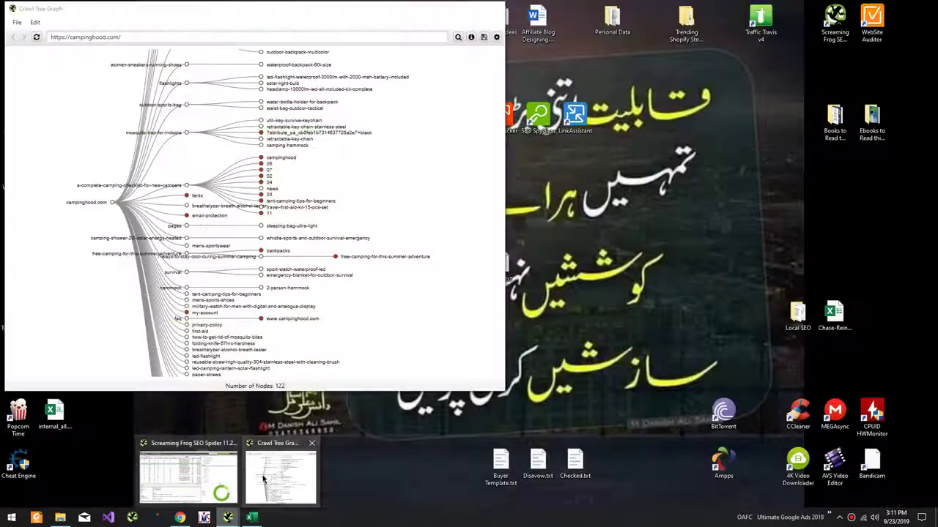
{"action": "left_click", "coordinate": [280, 475]}
{"action": "scroll", "coordinate": [408, 211], "scroll_direction": "down", "scroll_amount": 5}
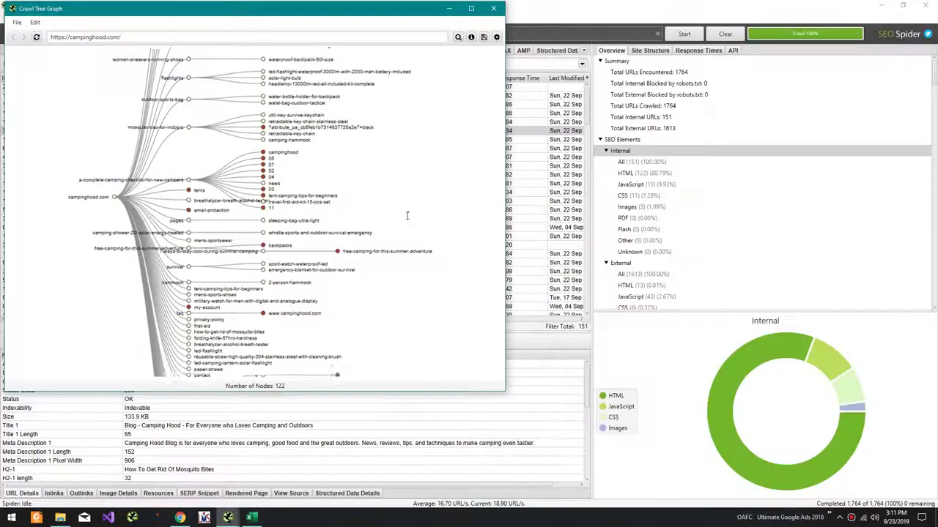
{"action": "scroll", "coordinate": [403, 174], "scroll_direction": "up", "scroll_amount": 5}
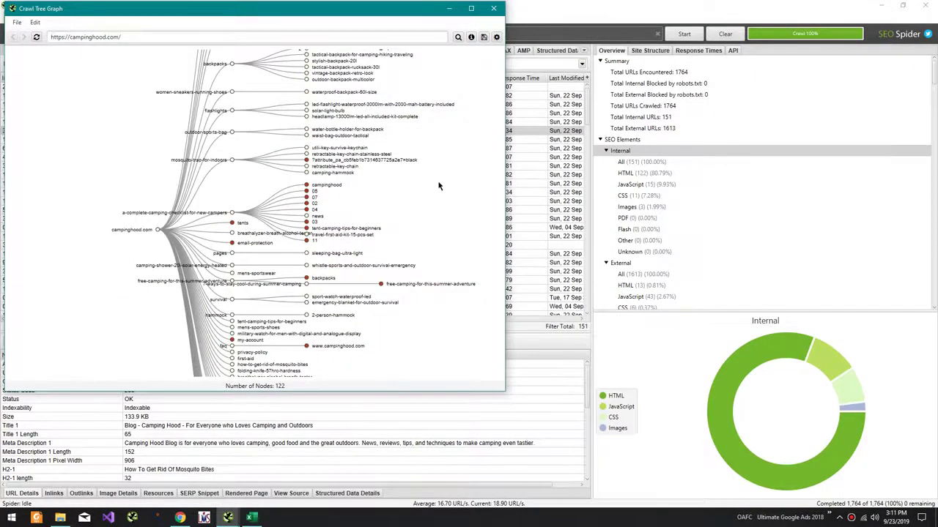
{"action": "scroll", "coordinate": [413, 326], "scroll_direction": "up", "scroll_amount": 2}
{"action": "left_click", "coordinate": [493, 9]}
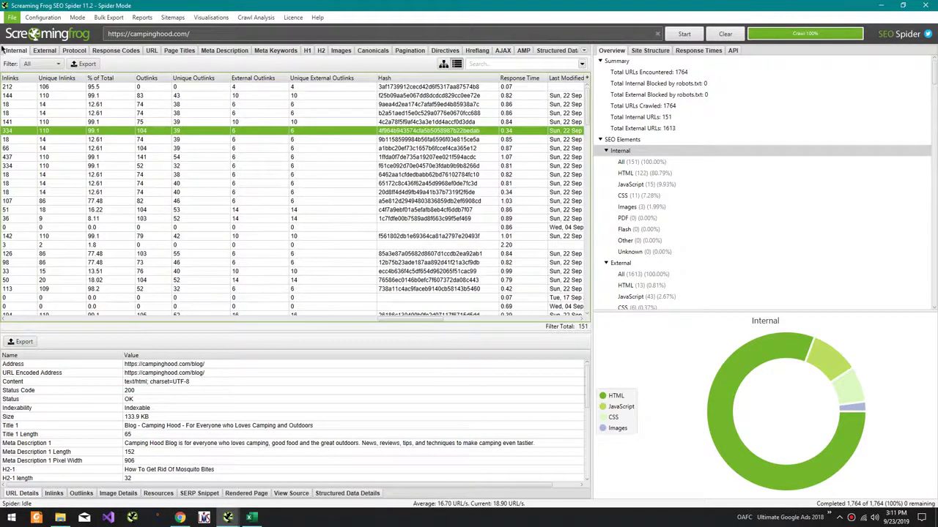
Show the crawl's external URLs, sort them by status code in descending order and look through the list for 404 pages
{"action": "left_click", "coordinate": [46, 51]}
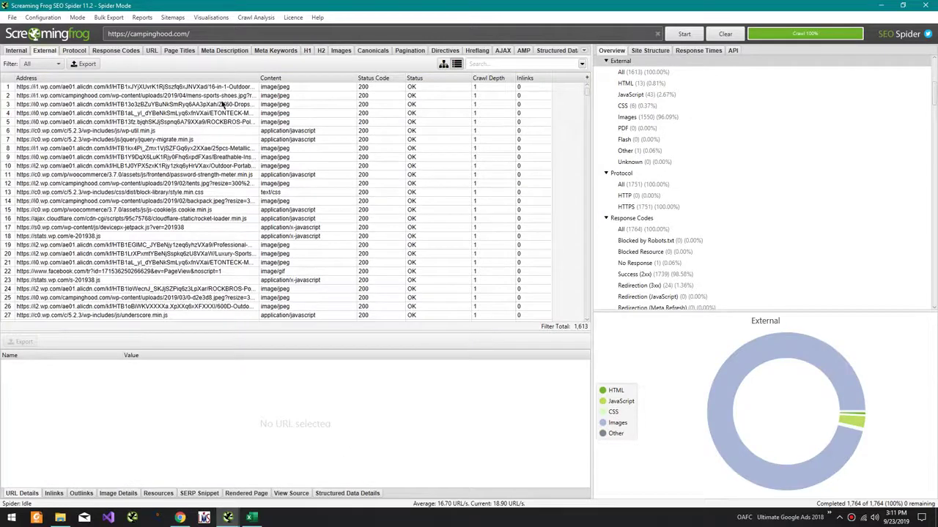
{"action": "left_click", "coordinate": [372, 86]}
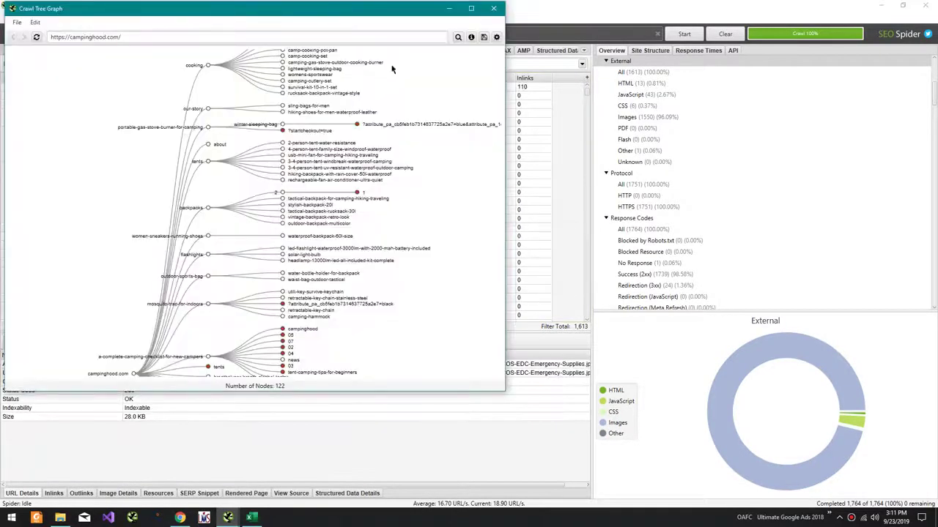
{"action": "left_click", "coordinate": [491, 8]}
{"action": "left_click", "coordinate": [376, 81]}
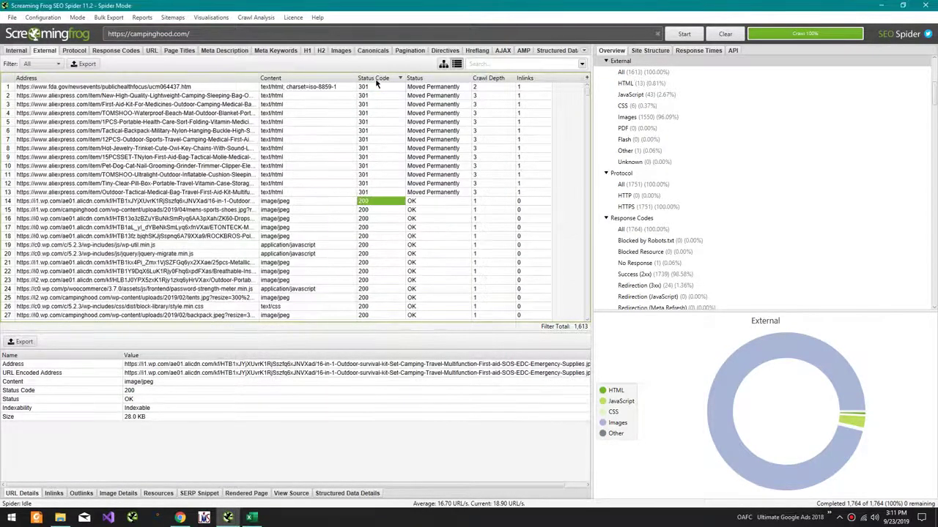
{"action": "scroll", "coordinate": [368, 106], "scroll_direction": "down", "scroll_amount": 19}
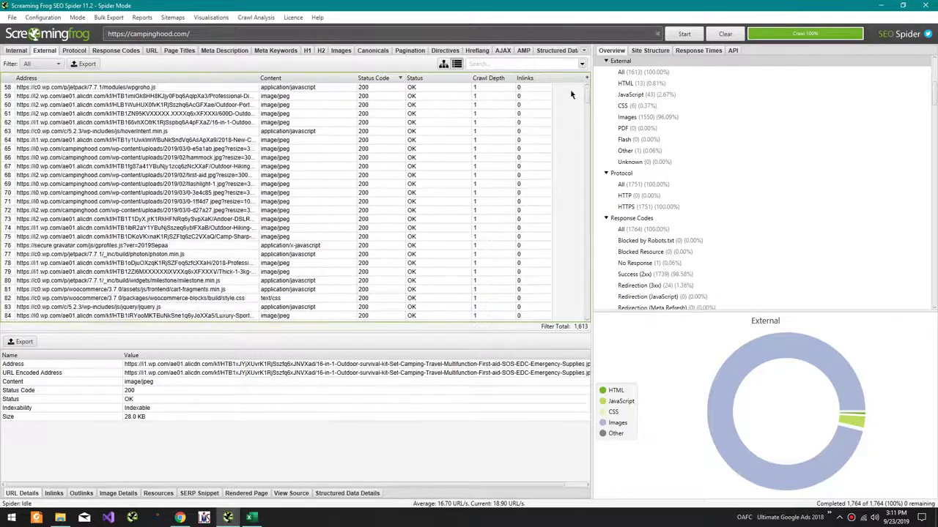
Finish looking through the external URLs, return to the Excel audit and enter No for both 404 Pages items in C32 and C33
{"action": "left_click_drag", "start_coordinate": [586, 104], "coordinate": [559, 305]}
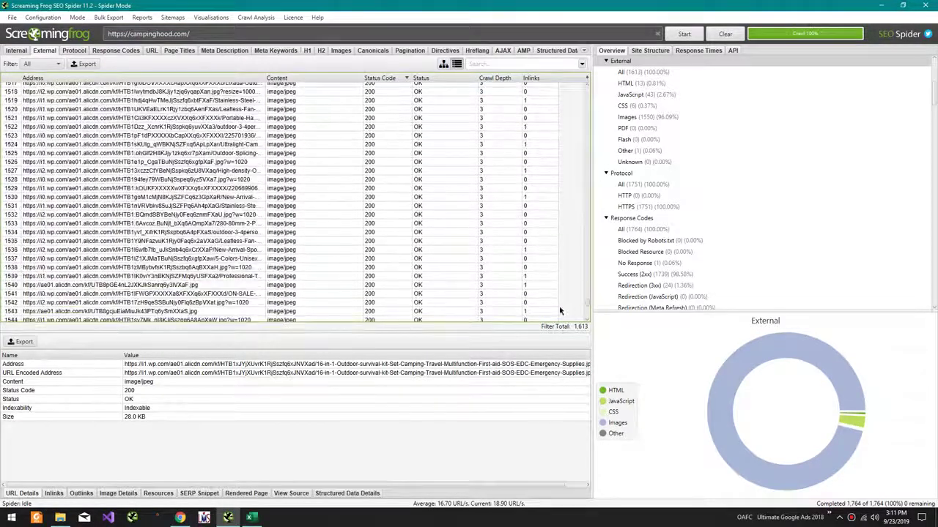
{"action": "key", "text": "alt+Tab"}
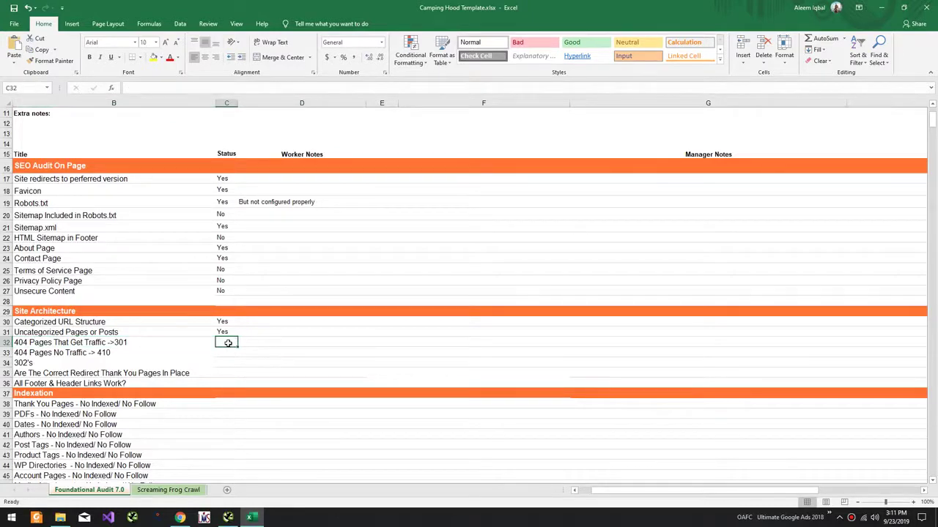
{"action": "type", "text": "No"}
{"action": "key", "text": "Return"}
{"action": "type", "text": "N"}
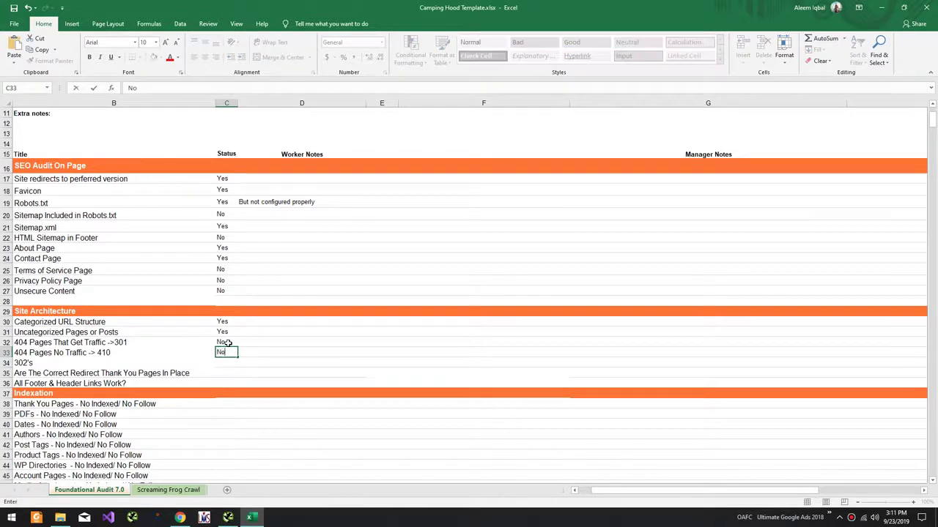
{"action": "key", "text": "Return"}
Return to Screaming Frog and look through the external URLs' status codes for 302 redirects
{"action": "key", "text": "alt+Tab"}
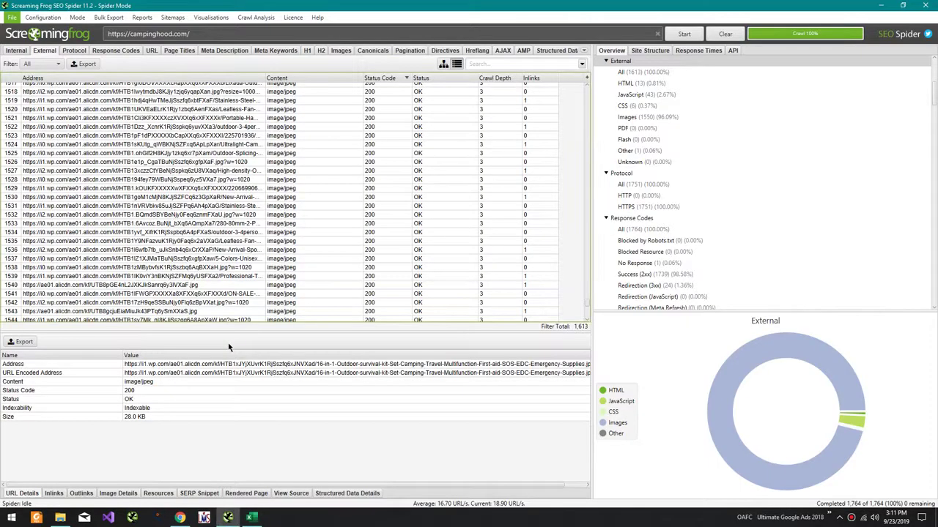
{"action": "left_click_drag", "start_coordinate": [419, 215], "coordinate": [382, 432]}
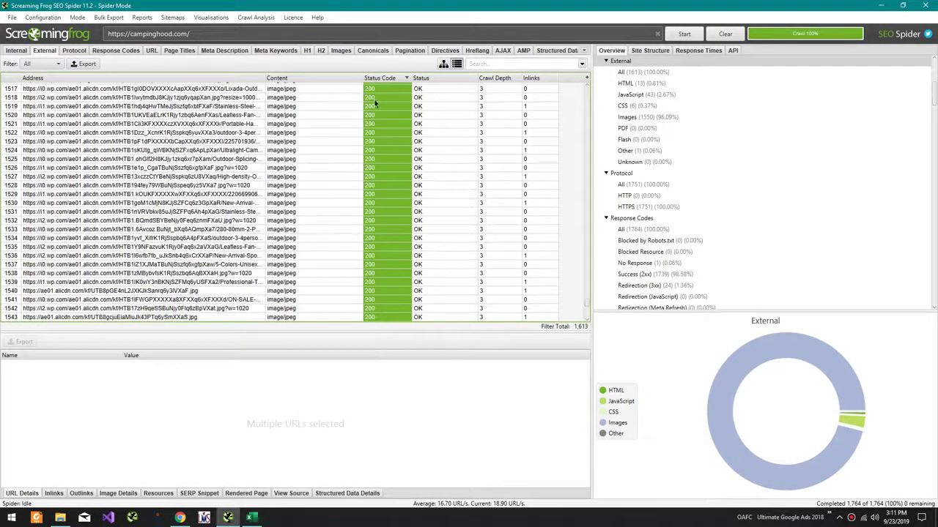
{"action": "scroll", "coordinate": [383, 109], "scroll_direction": "up", "scroll_amount": 20}
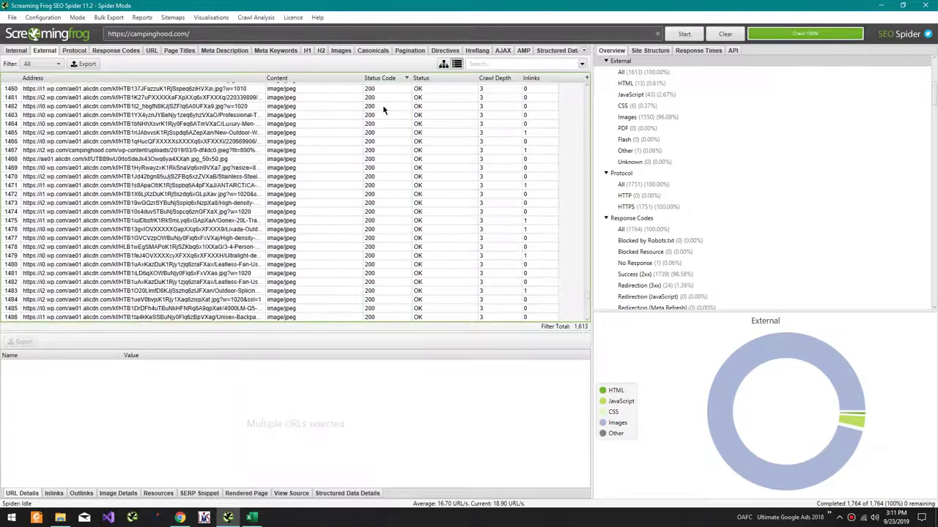
{"action": "left_click_drag", "start_coordinate": [587, 297], "coordinate": [587, 82]}
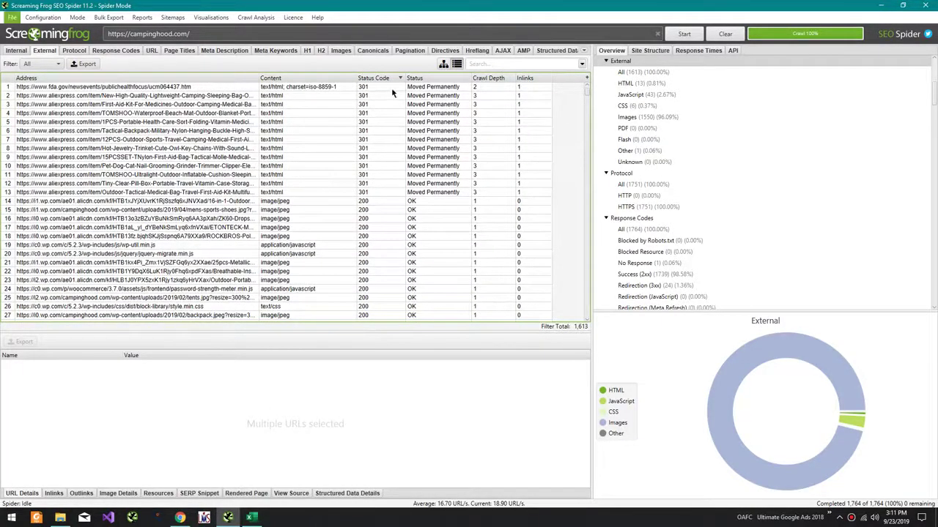
Enter No for 302's in C34 of the Excel audit and switch to the product page in Chrome
{"action": "key", "text": "alt+Tab"}
{"action": "type", "text": "N"}
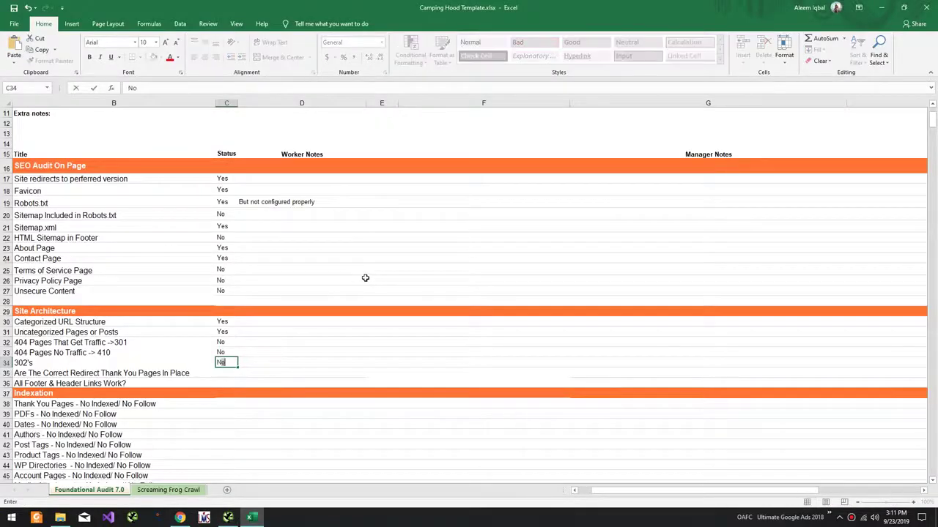
{"action": "key", "text": "Return"}
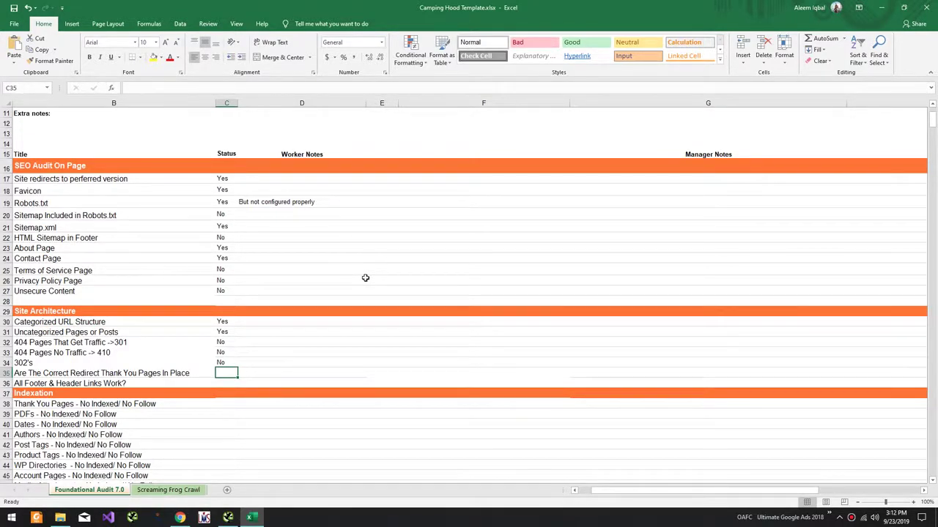
{"action": "key", "text": "alt"}
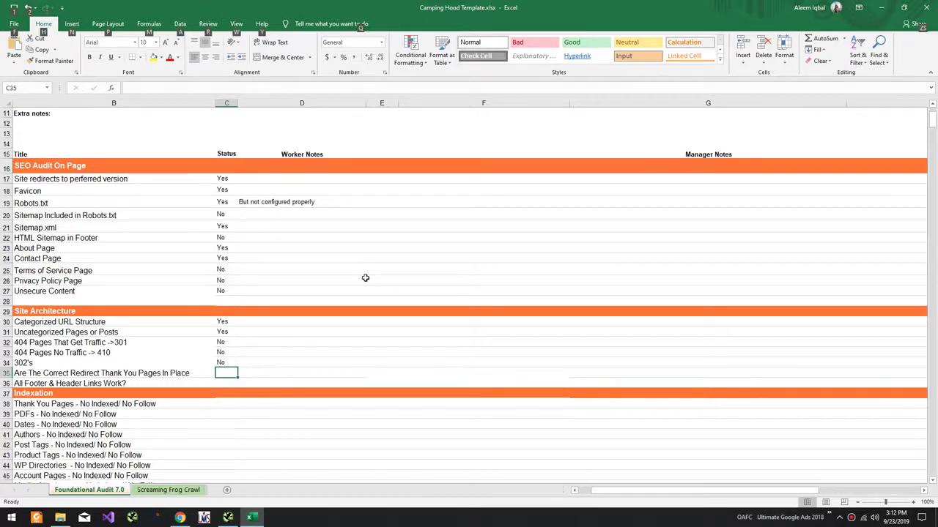
{"action": "key", "text": "alt+Tab"}
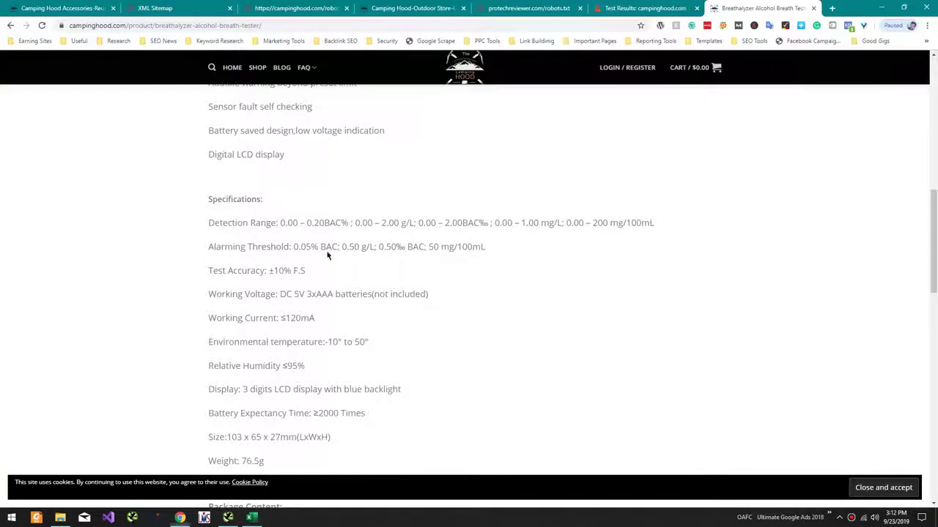
{"action": "left_click_drag", "start_coordinate": [128, 27], "coordinate": [458, 30]}
{"action": "type", "text": "yes"}
{"action": "key", "text": "Return"}
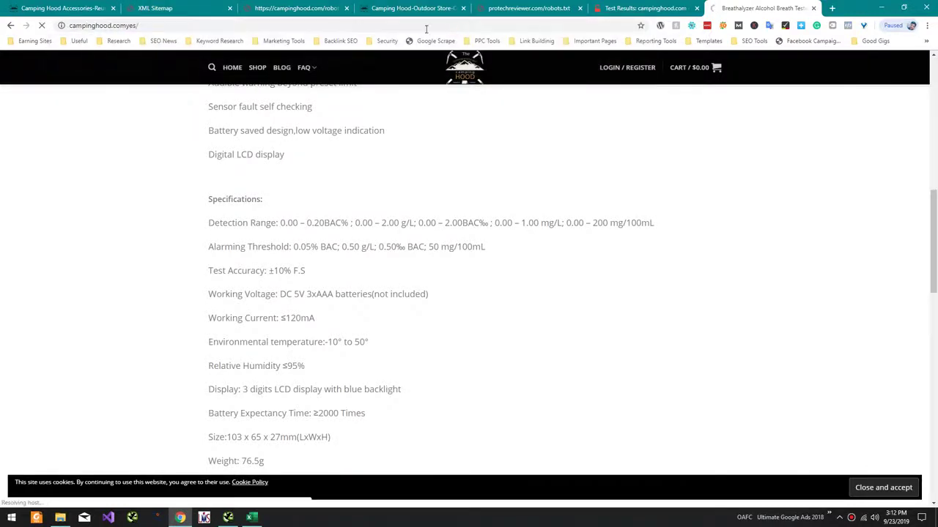
{"action": "left_click", "coordinate": [11, 25]}
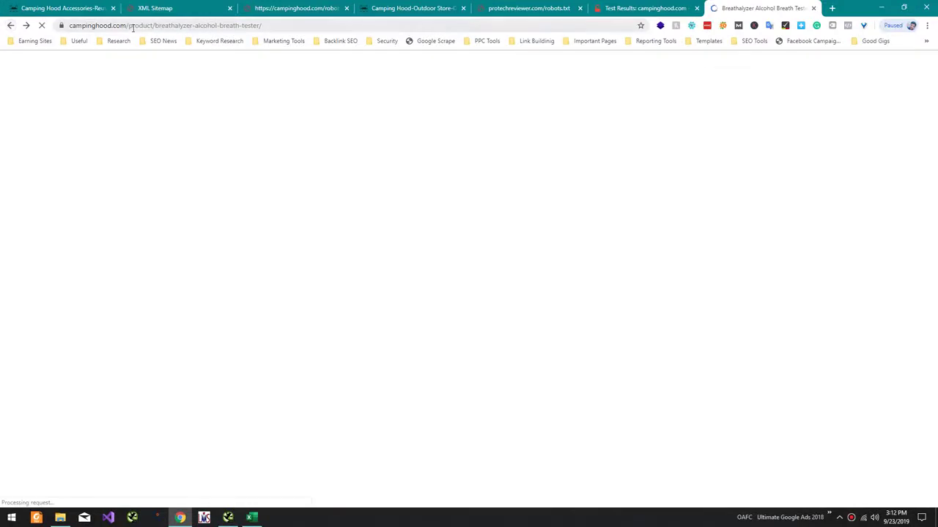
Load the made-up address campinghood.com/sadas, and enter Yes in C35 of the Excel audit for Are The Correct Redirect Thank You Pages In Place
{"action": "type", "text": "sadas"}
{"action": "key", "text": "Return"}
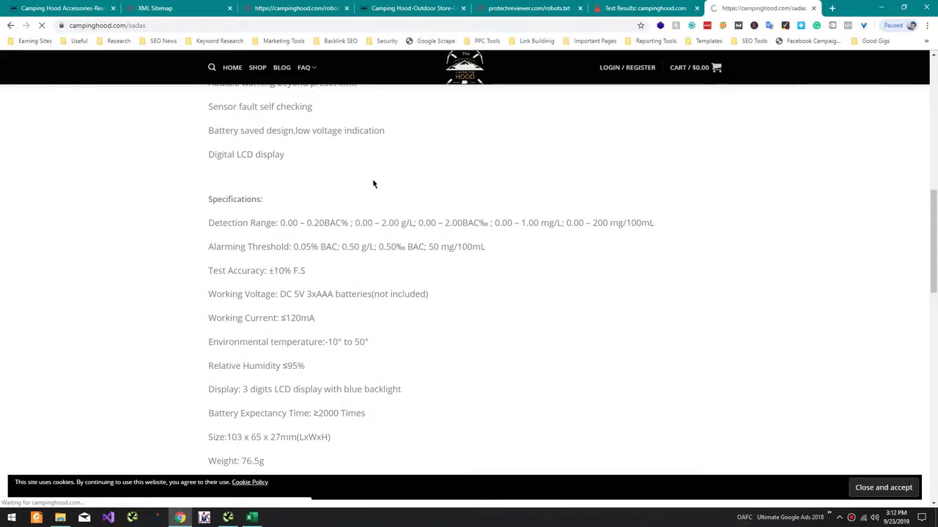
{"action": "key", "text": "alt+Tab"}
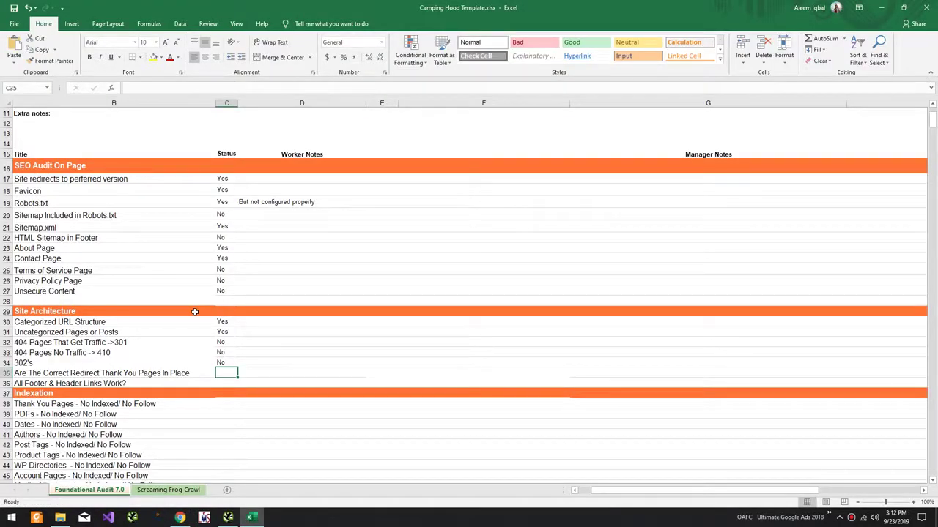
{"action": "type", "text": "Yes"}
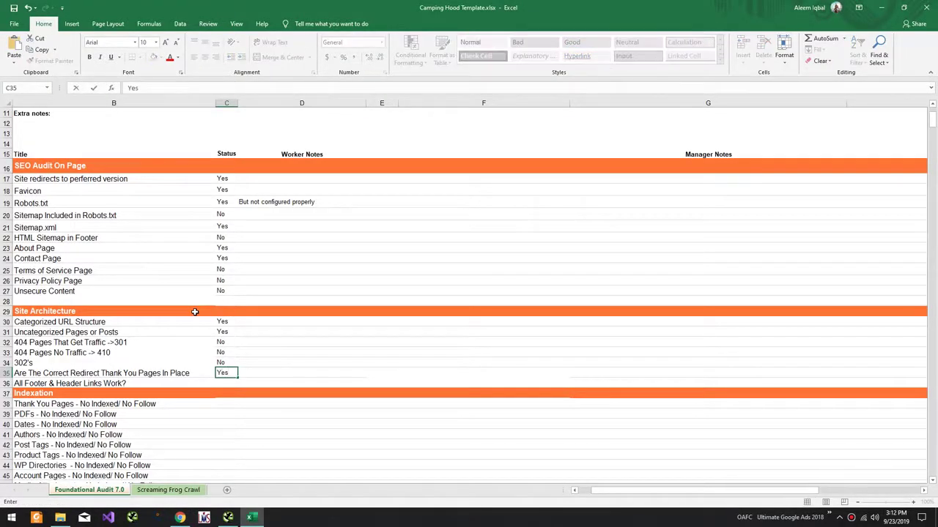
{"action": "key", "text": "Return"}
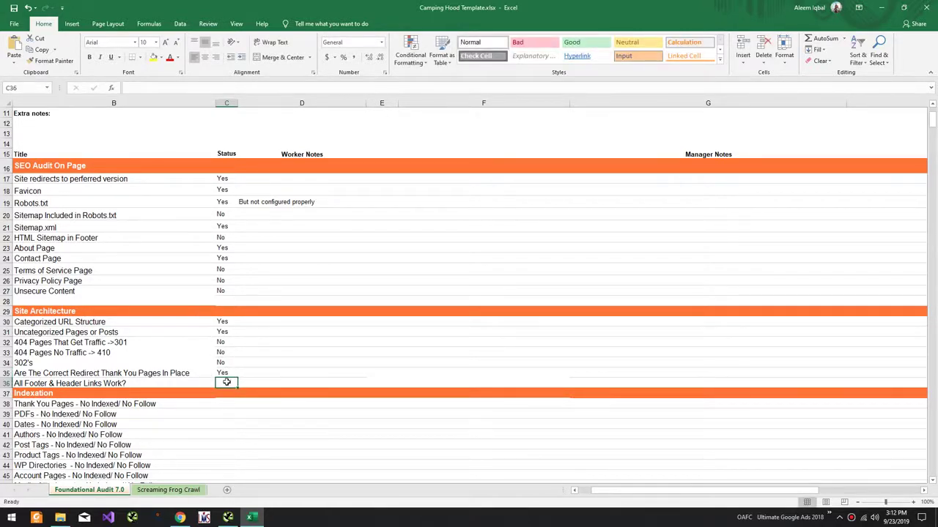
Go back to Chrome, open the campinghood.com homepage and run the Check My Links extension on it
{"action": "key", "text": "alt+Tab"}
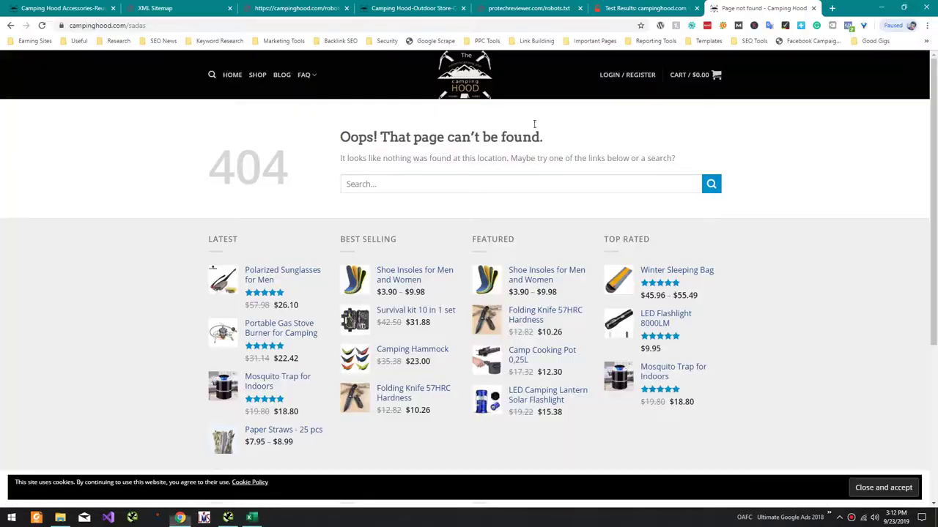
{"action": "left_click", "coordinate": [448, 70]}
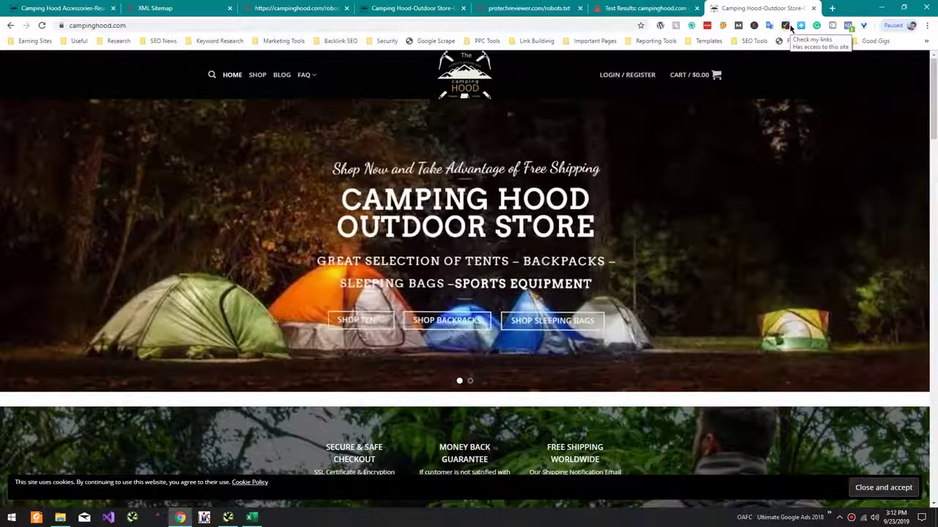
{"action": "left_click", "coordinate": [785, 25]}
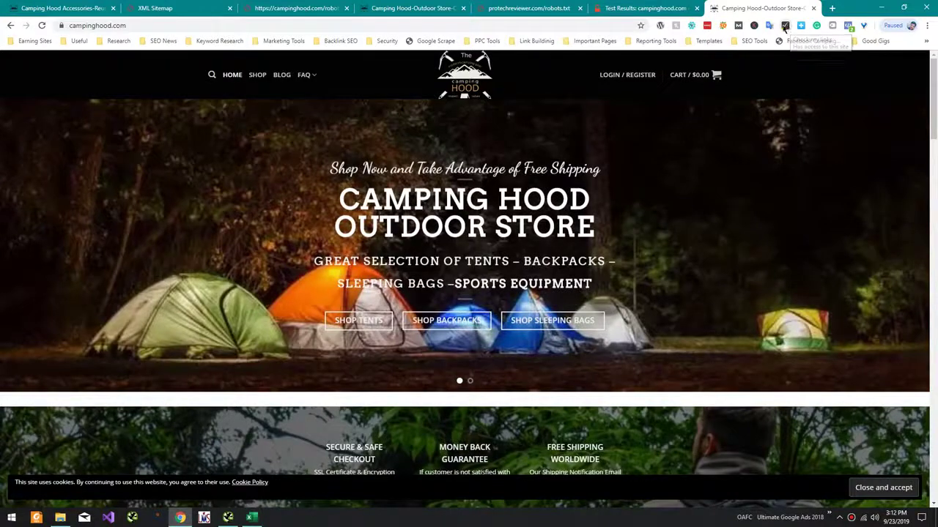
{"action": "scroll", "coordinate": [469, 140], "scroll_direction": "down", "scroll_amount": 10}
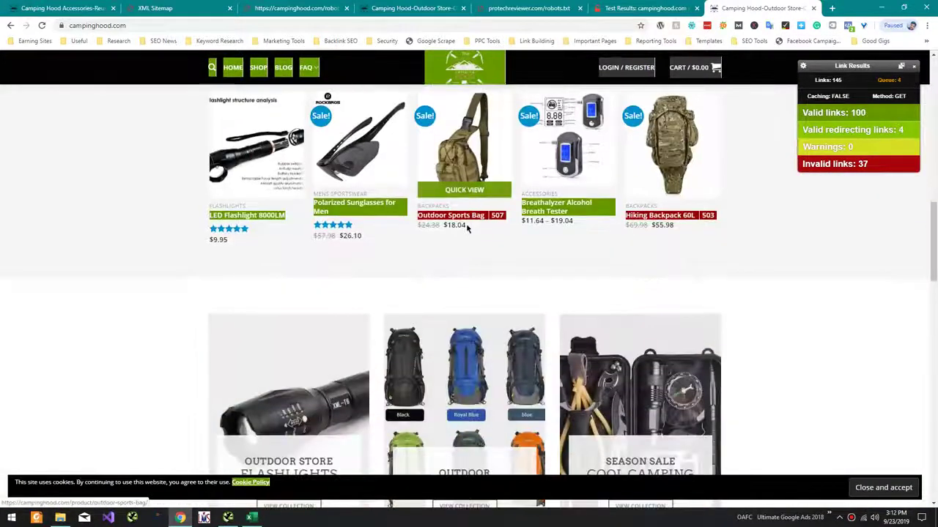
Open the flagged Outdoor Sports Bag link in a new tab to check whether it loads, and return to the homepage
{"action": "right_click", "coordinate": [459, 217]}
{"action": "left_click", "coordinate": [472, 224]}
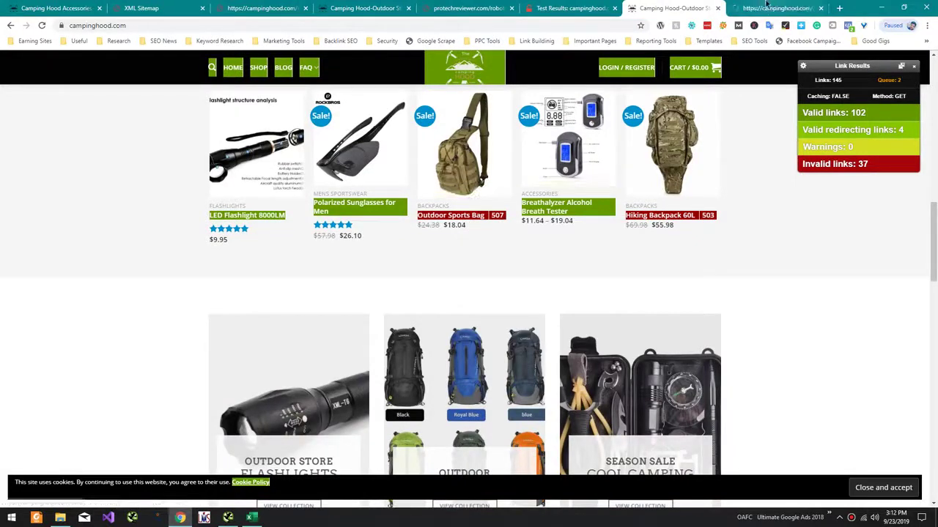
{"action": "left_click", "coordinate": [766, 5]}
{"action": "left_click", "coordinate": [670, 8]}
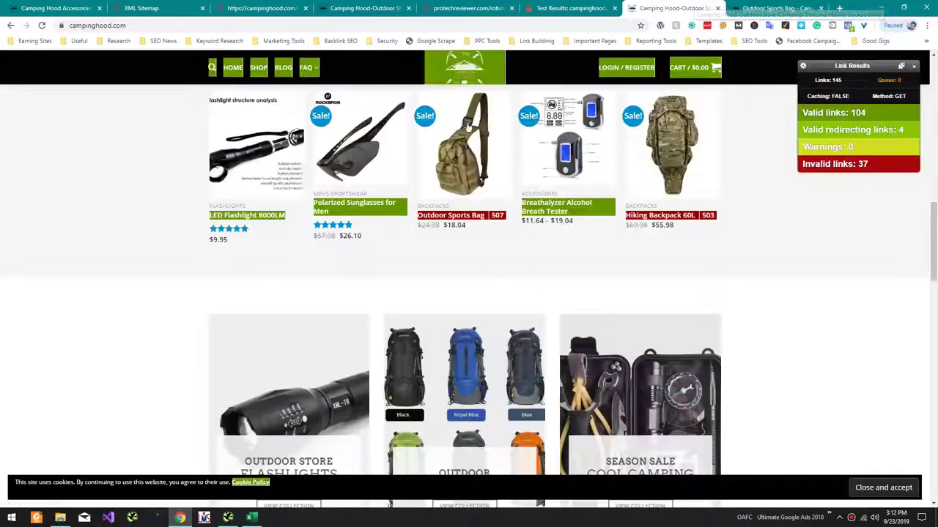
Open the flagged footer link A Complete Camping Checklist for New Campers in a new tab, check the page and return to the homepage
{"action": "scroll", "coordinate": [392, 151], "scroll_direction": "down", "scroll_amount": 15}
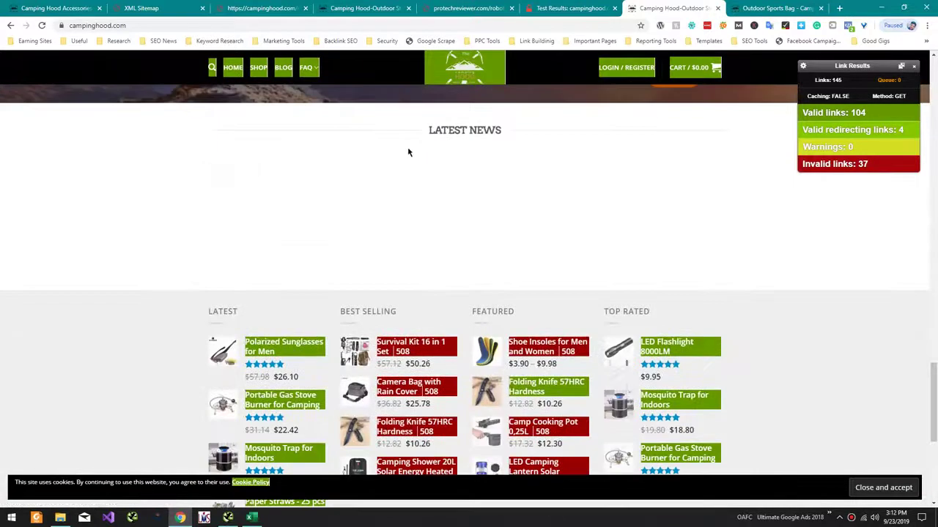
{"action": "scroll", "coordinate": [419, 158], "scroll_direction": "down", "scroll_amount": 2}
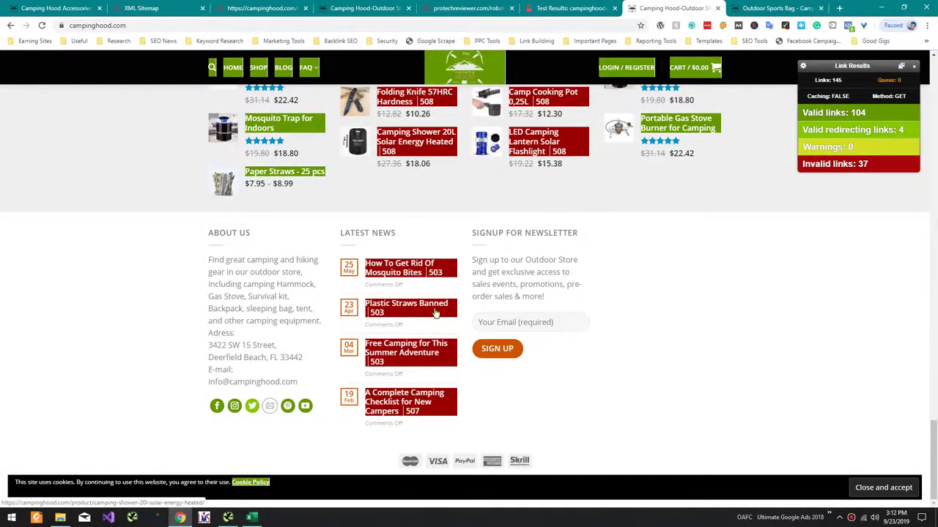
{"action": "right_click", "coordinate": [409, 395]}
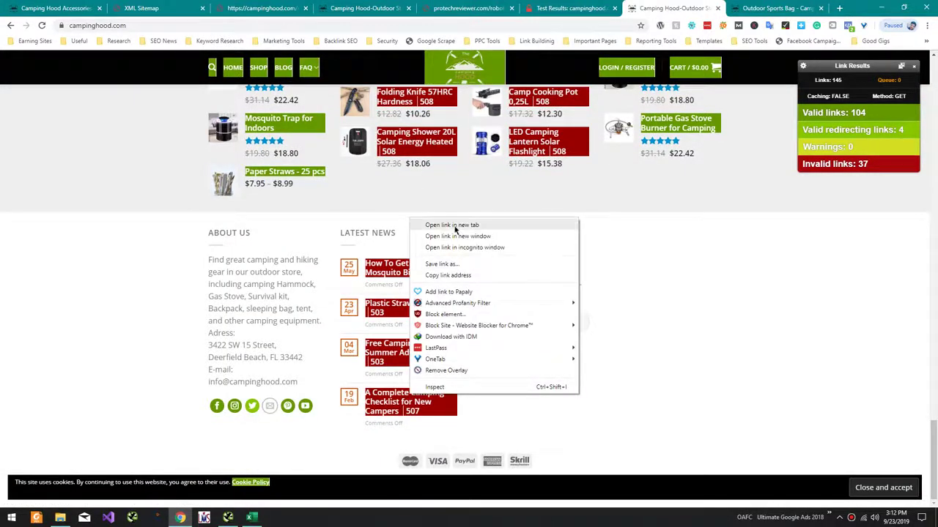
{"action": "left_click", "coordinate": [454, 226]}
{"action": "left_click", "coordinate": [769, 7]}
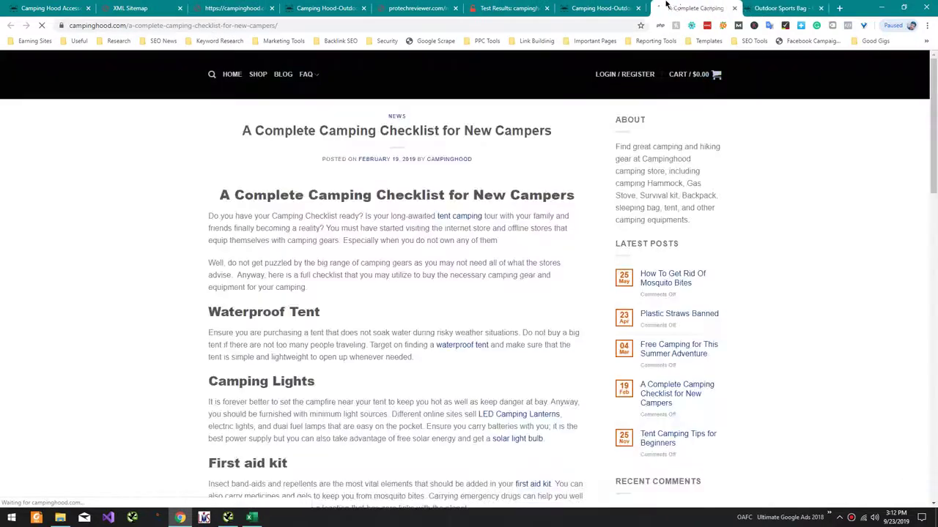
{"action": "left_click", "coordinate": [586, 8]}
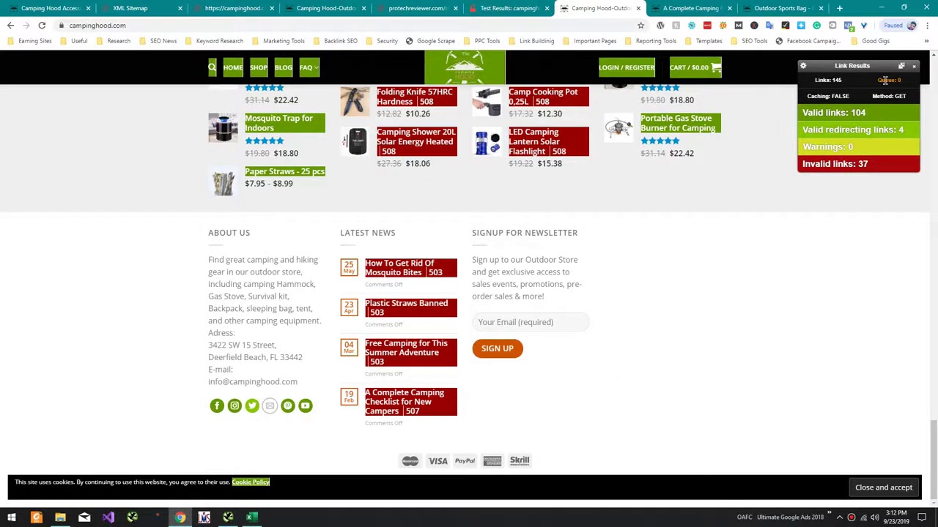
View the Check My Links options, close them and review the flagged links across the campinghood.com homepage
{"action": "left_click", "coordinate": [804, 67]}
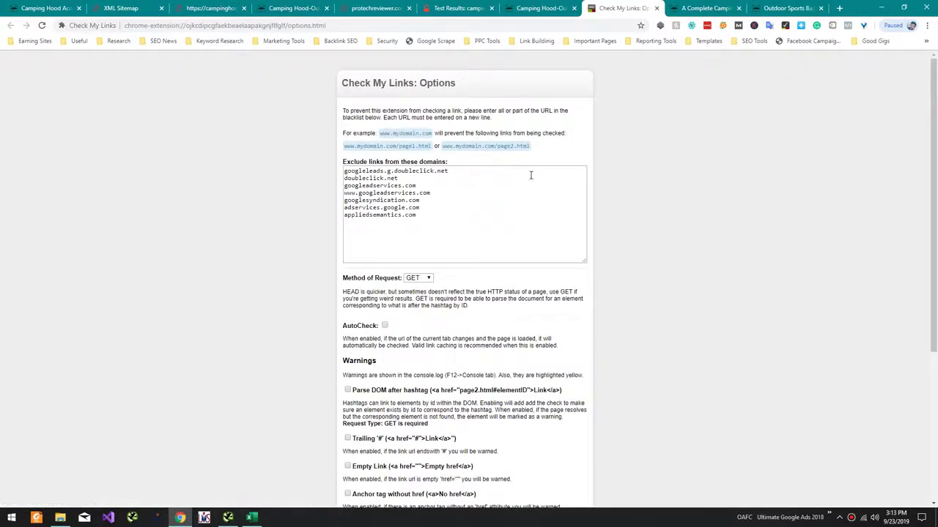
{"action": "key", "text": "ctrl+w"}
{"action": "scroll", "coordinate": [703, 220], "scroll_direction": "up", "scroll_amount": 3}
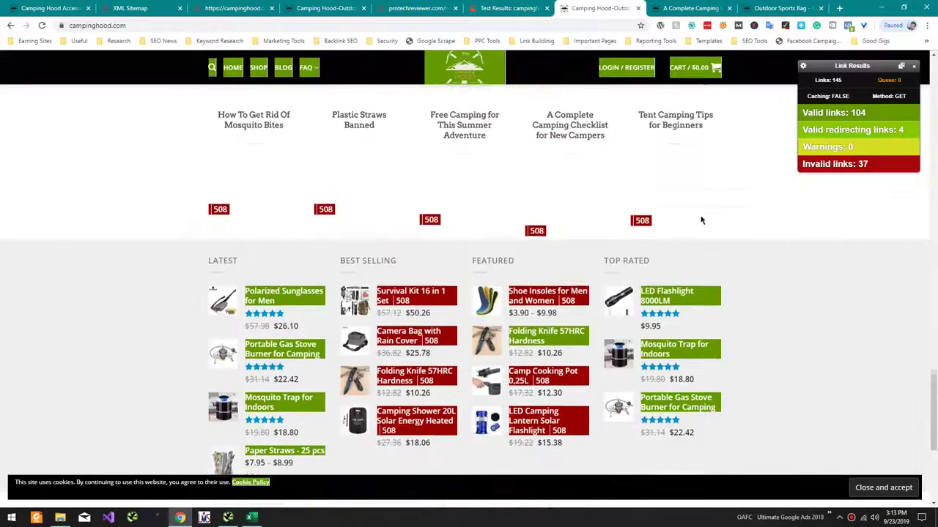
{"action": "scroll", "coordinate": [552, 261], "scroll_direction": "down", "scroll_amount": 4}
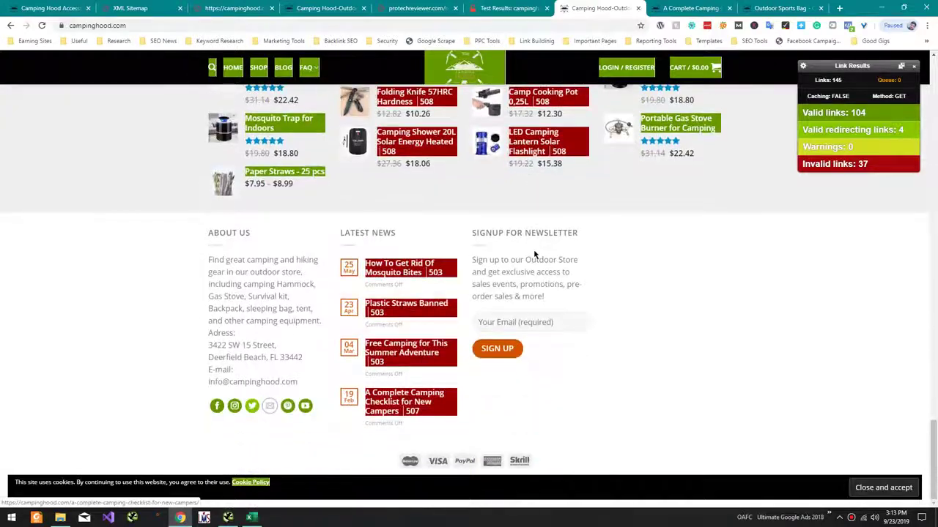
{"action": "scroll", "coordinate": [384, 272], "scroll_direction": "up", "scroll_amount": 10}
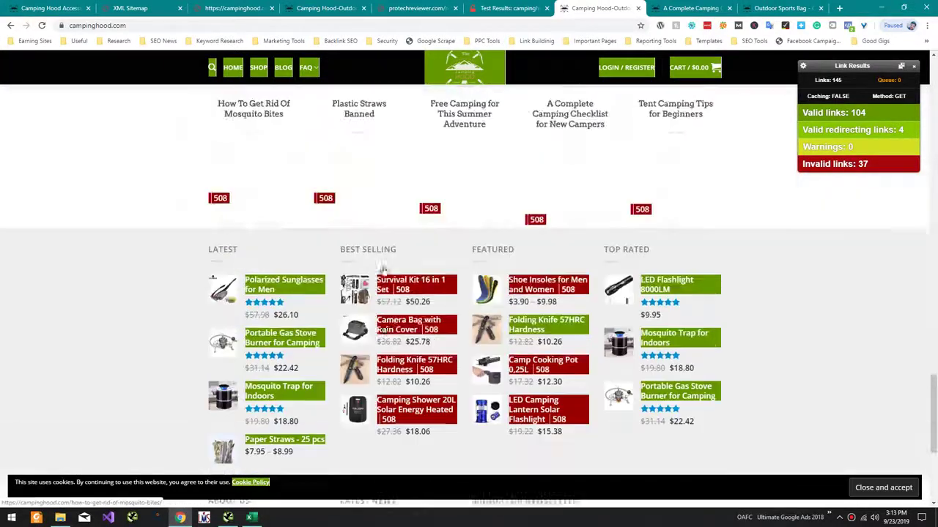
{"action": "scroll", "coordinate": [384, 272], "scroll_direction": "up", "scroll_amount": 8}
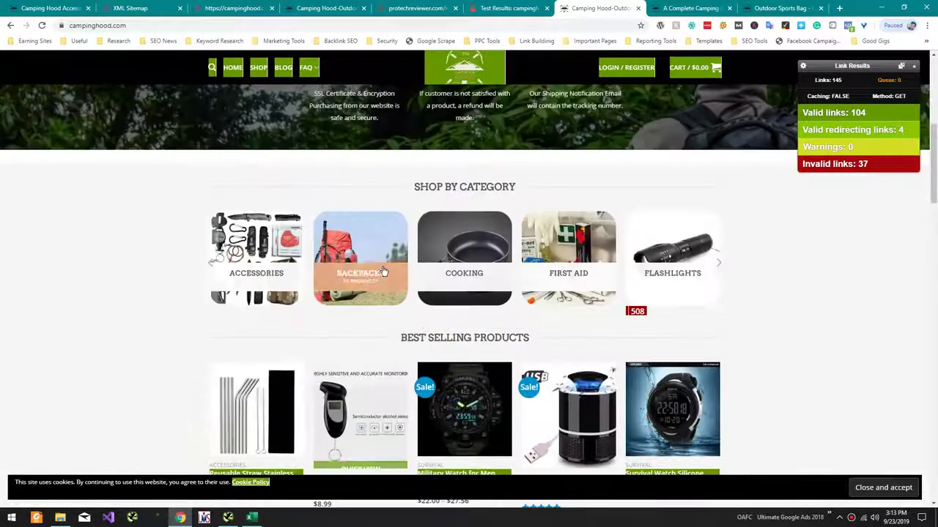
{"action": "scroll", "coordinate": [382, 299], "scroll_direction": "down", "scroll_amount": 3}
{"action": "scroll", "coordinate": [382, 299], "scroll_direction": "up", "scroll_amount": 3}
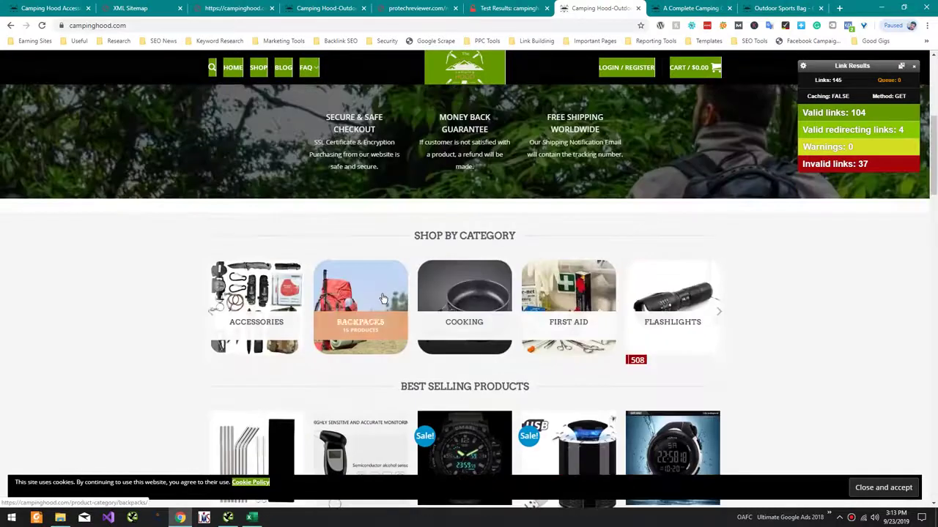
Open the flagged Breathalyzer Breath Alcohol Tester link in a new tab to check whether it loads, and close that tab
{"action": "scroll", "coordinate": [382, 304], "scroll_direction": "down", "scroll_amount": 4}
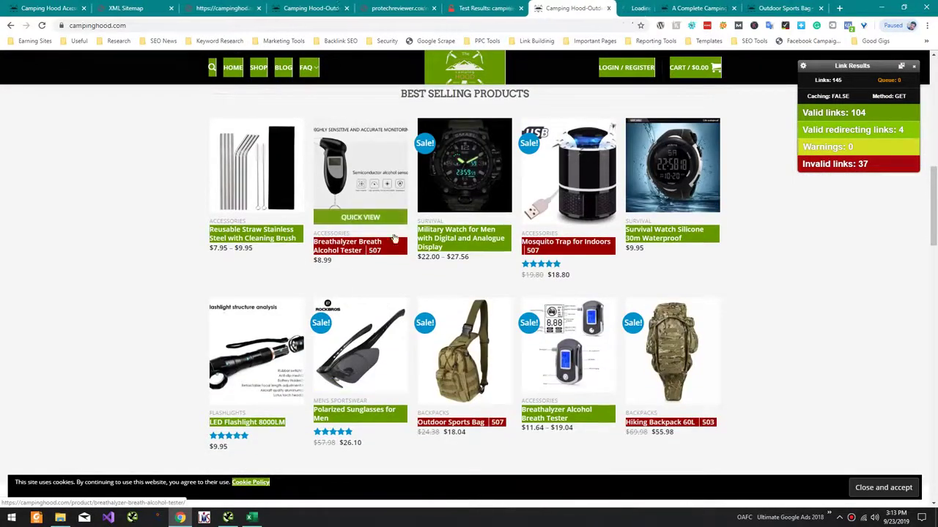
{"action": "left_click", "coordinate": [359, 176]}
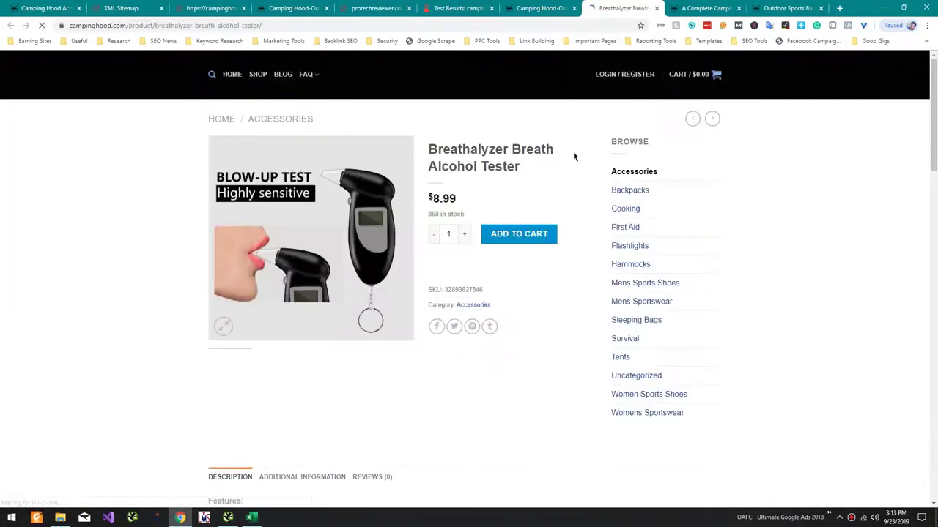
{"action": "key", "text": "ctrl+w"}
Switch to the Excel audit and enter Yes in C36 for All Footer & Header Links Work?
{"action": "key", "text": "alt+Tab"}
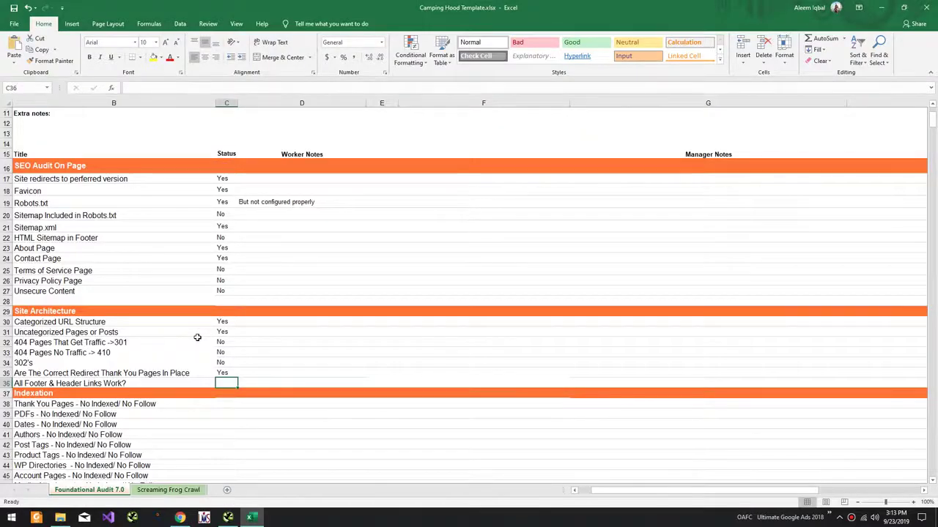
{"action": "type", "text": "Yes"}
{"action": "key", "text": "Return"}
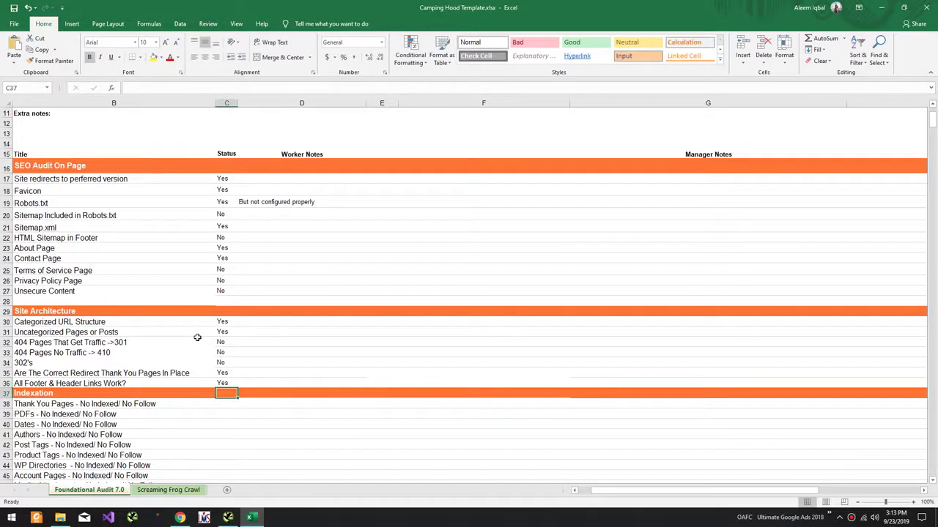
Enter Yes in C39 for PDFs - No Indexed/ No Follow in the Indexation section
{"action": "scroll", "coordinate": [197, 338], "scroll_direction": "down", "scroll_amount": 4}
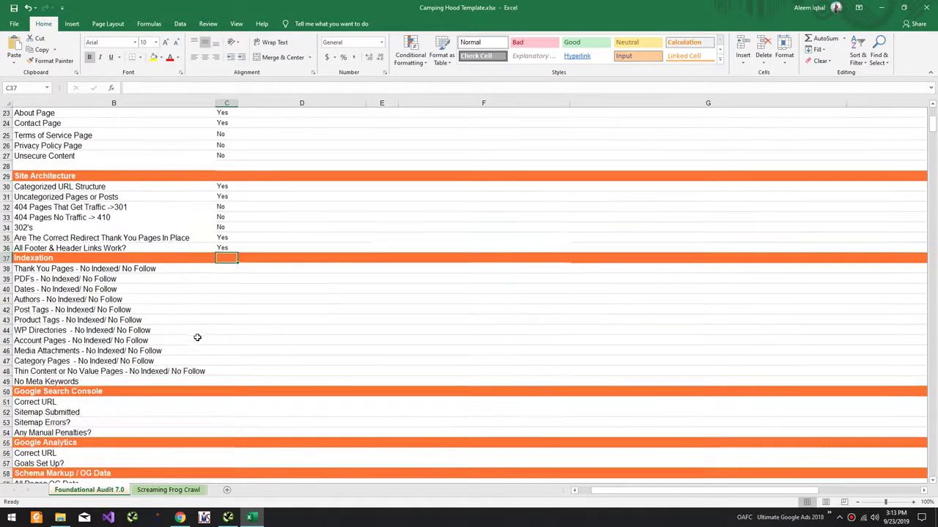
{"action": "left_click", "coordinate": [196, 277]}
{"action": "left_click", "coordinate": [227, 277]}
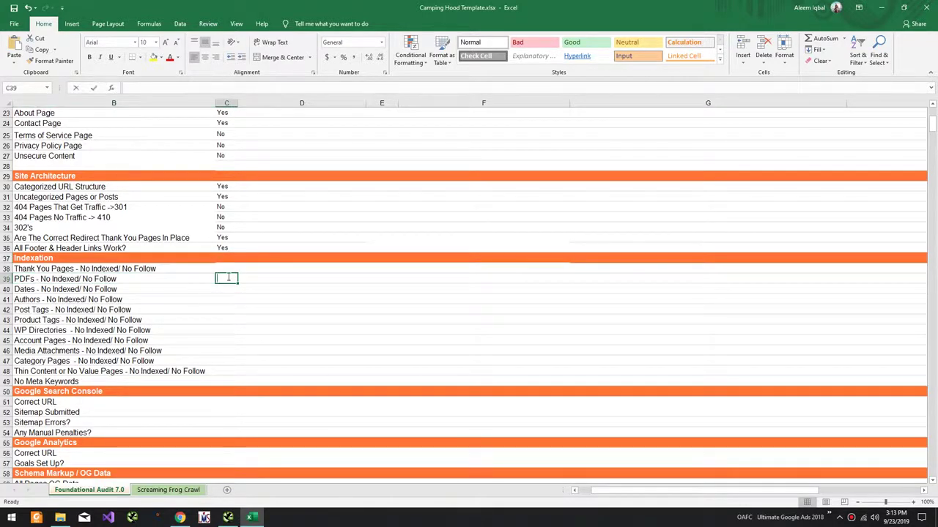
{"action": "type", "text": "Yes"}
{"action": "key", "text": "Return"}
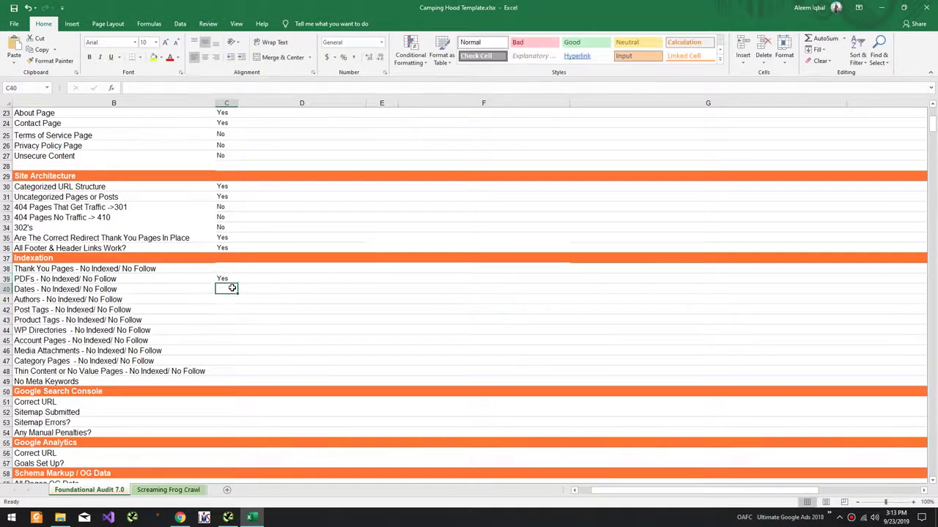
Go back to Chrome, search Google for site:campinghood.com in a new tab and review the indexed pages
{"action": "key", "text": "alt+Tab"}
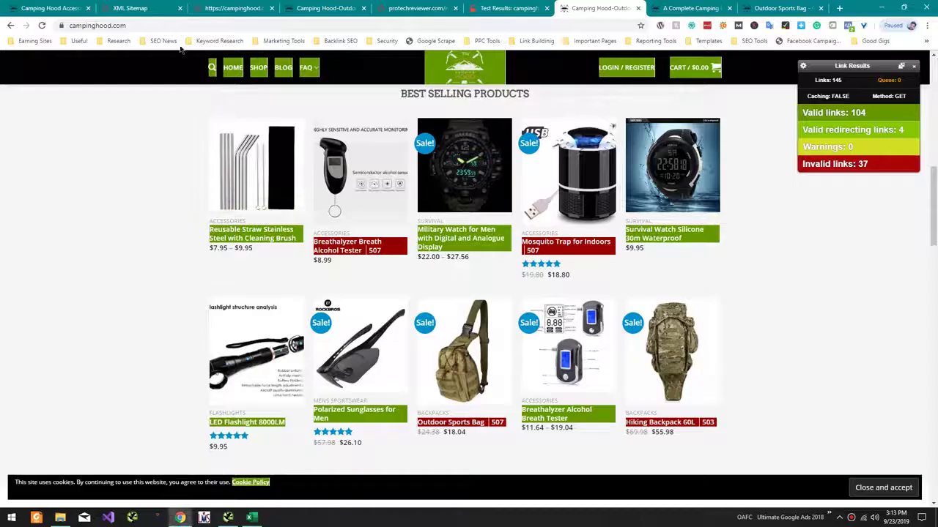
{"action": "left_click", "coordinate": [128, 24]}
{"action": "key", "text": "ctrl+c"}
{"action": "key", "text": "ctrl+t"}
{"action": "type", "text": "site:Funender.com"}
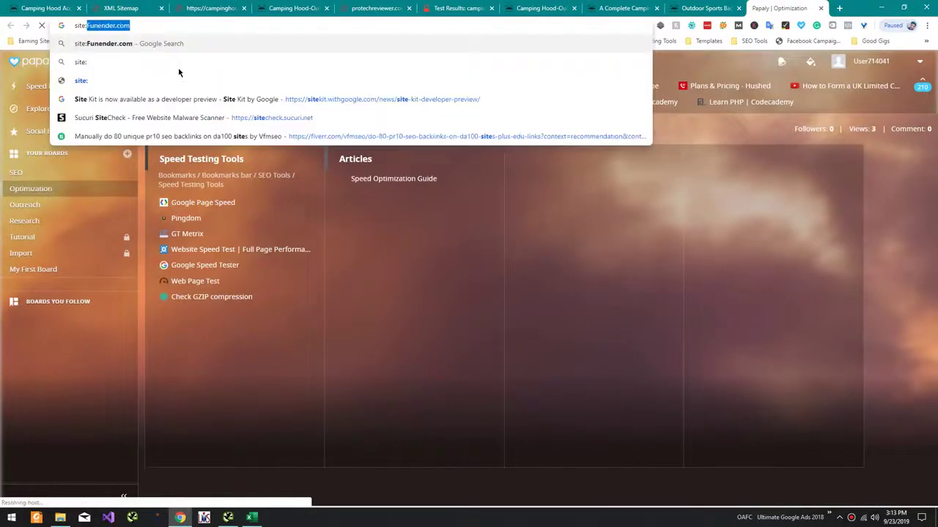
{"action": "key", "text": "ctrl+v"}
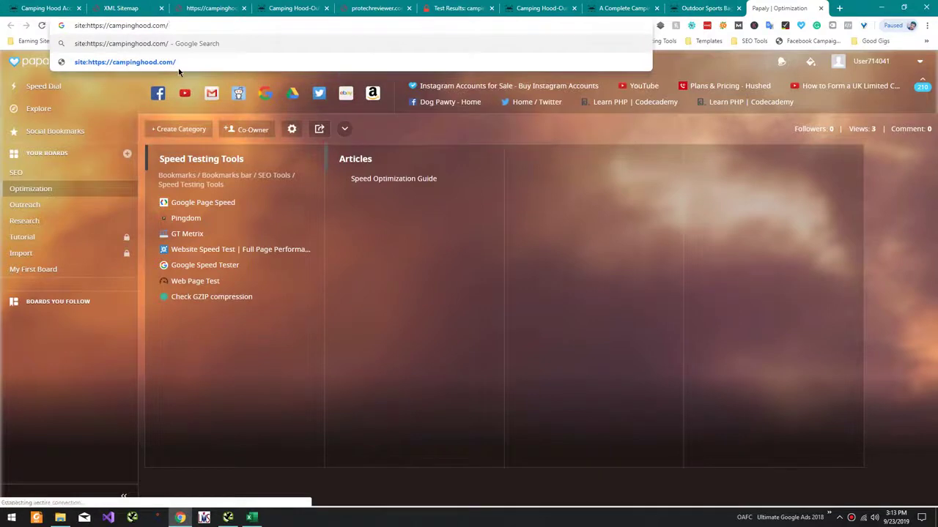
{"action": "key", "text": "Left"}
{"action": "key", "text": "Left"}
{"action": "key", "text": "Left"}
{"action": "key", "text": "Left"}
{"action": "key", "text": "Left"}
{"action": "key", "text": "Left"}
{"action": "key", "text": "Left"}
{"action": "key", "text": "Left"}
{"action": "key", "text": "Left"}
{"action": "key", "text": "Left"}
{"action": "key", "text": "Left"}
{"action": "key", "text": "Left"}
{"action": "key", "text": "Left"}
{"action": "key", "text": "Left"}
{"action": "key", "text": "Left"}
{"action": "key", "text": "BackSpace"}
{"action": "key", "text": "BackSpace"}
{"action": "key", "text": "BackSpace"}
{"action": "key", "text": "BackSpace"}
{"action": "key", "text": "BackSpace"}
{"action": "key", "text": "BackSpace"}
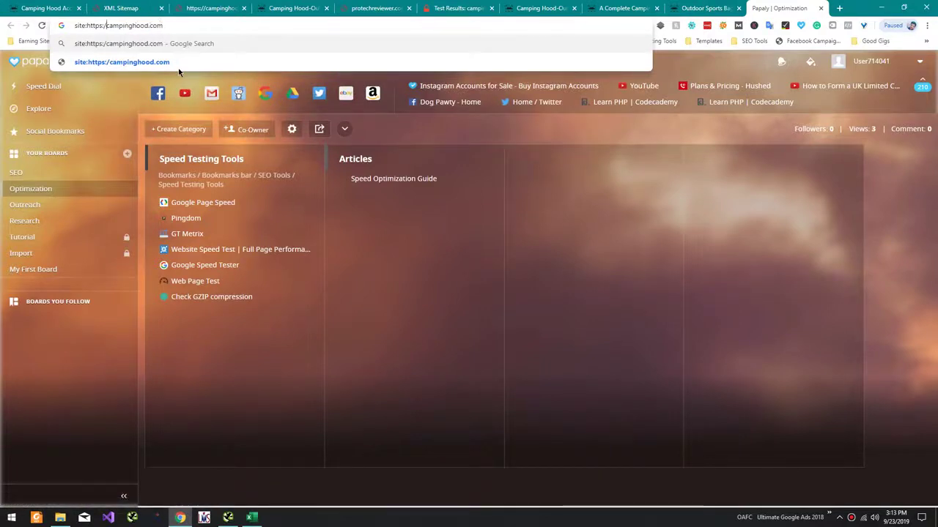
{"action": "key", "text": "BackSpace"}
{"action": "key", "text": "BackSpace"}
{"action": "key", "text": "Return"}
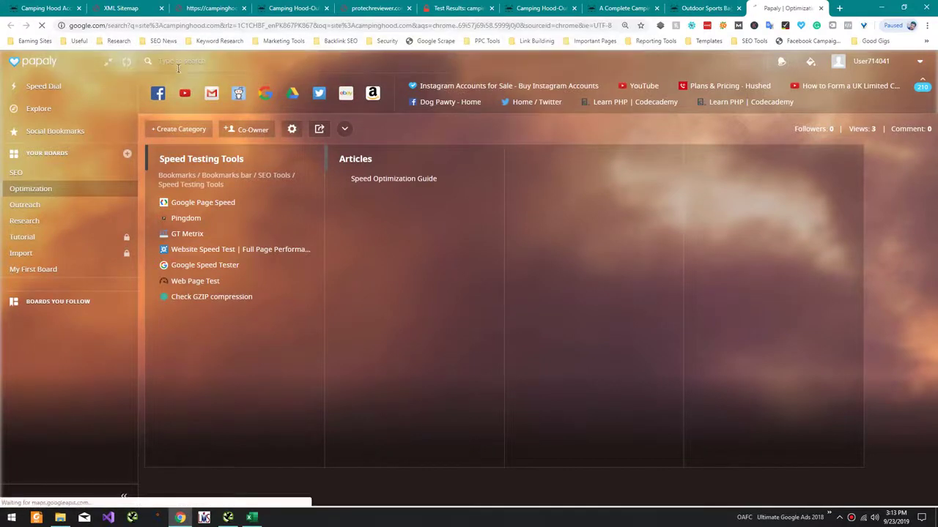
{"action": "scroll", "coordinate": [209, 168], "scroll_direction": "down", "scroll_amount": 9}
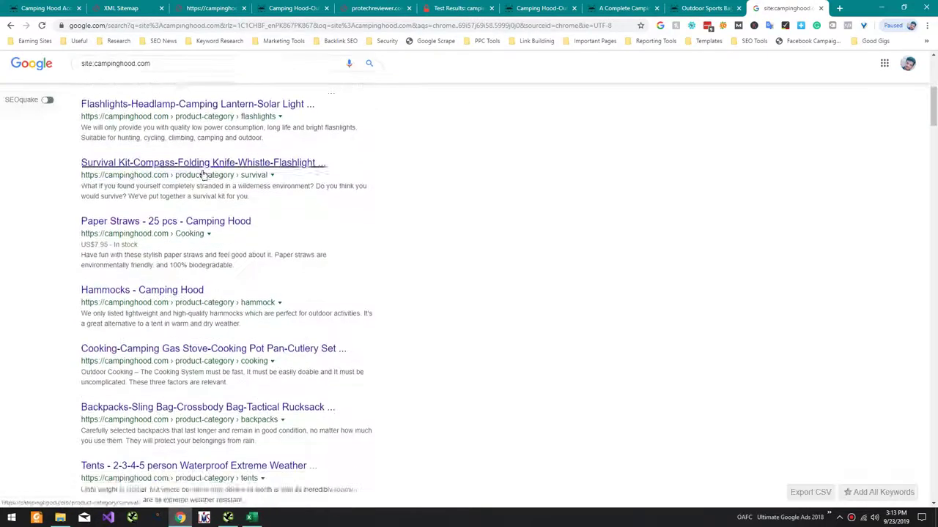
Search Google for site:campinghood.com inurl:2018, and enter Yes in C40 of the Excel audit for Dates - No Indexed/ No Follow
{"action": "left_click", "coordinate": [200, 64]}
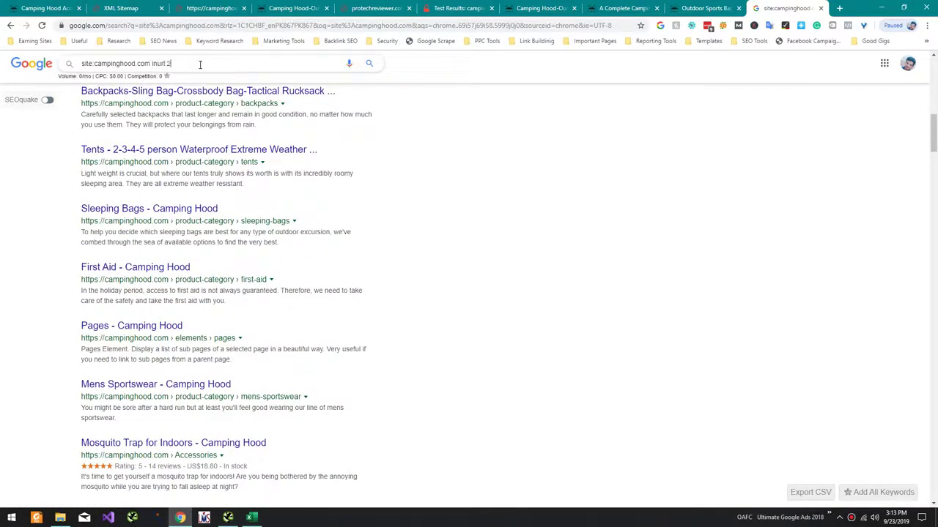
{"action": "type", "text": "inurl:2018"}
{"action": "key", "text": "Return"}
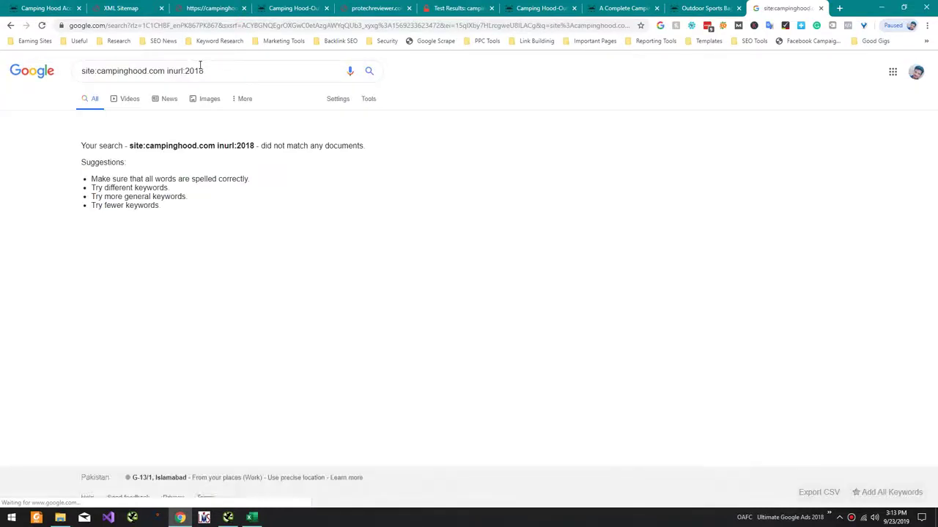
{"action": "key", "text": "alt+Tab"}
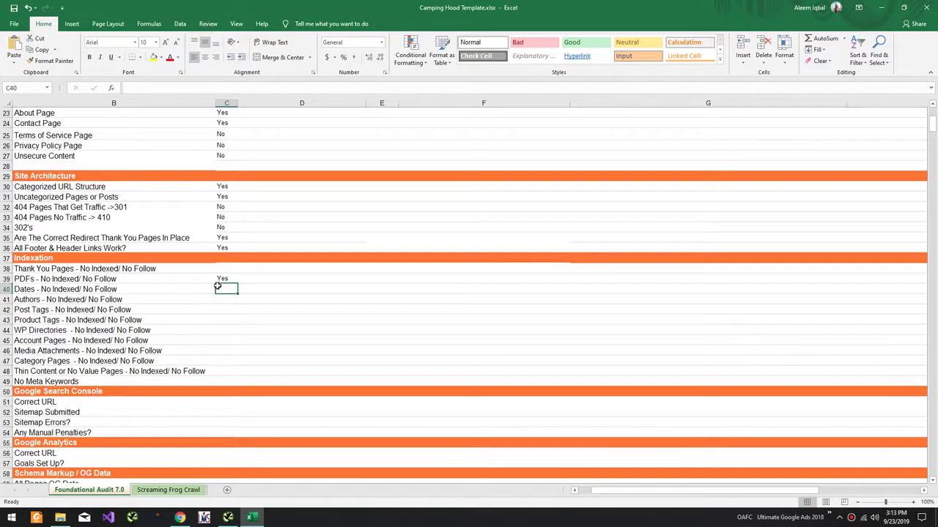
{"action": "type", "text": "Yes"}
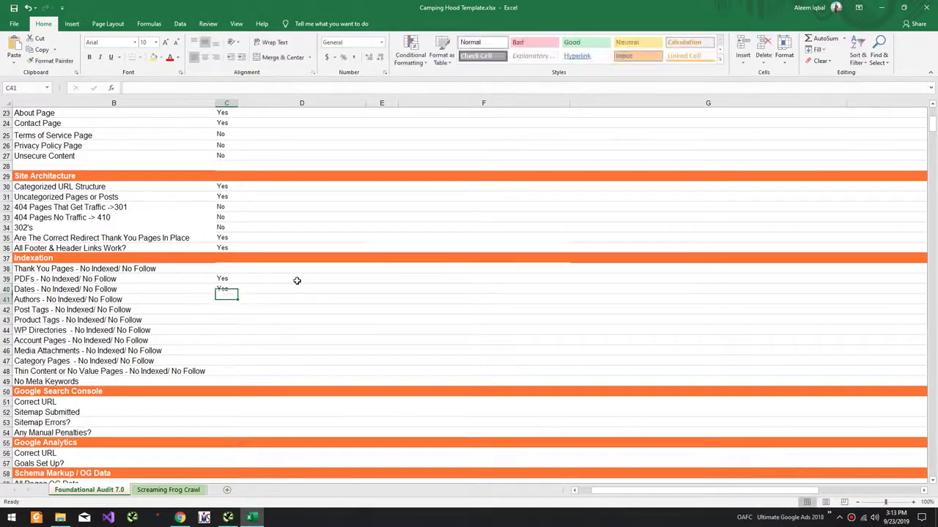
{"action": "key", "text": "Return"}
In Chrome, search site:campinghood.com with inurl:authors and inurl:author, and enter Yes in C41 of the Excel audit for Authors - No Indexed/ No Follow
{"action": "key", "text": "alt+Tab"}
{"action": "double_click", "coordinate": [193, 71]}
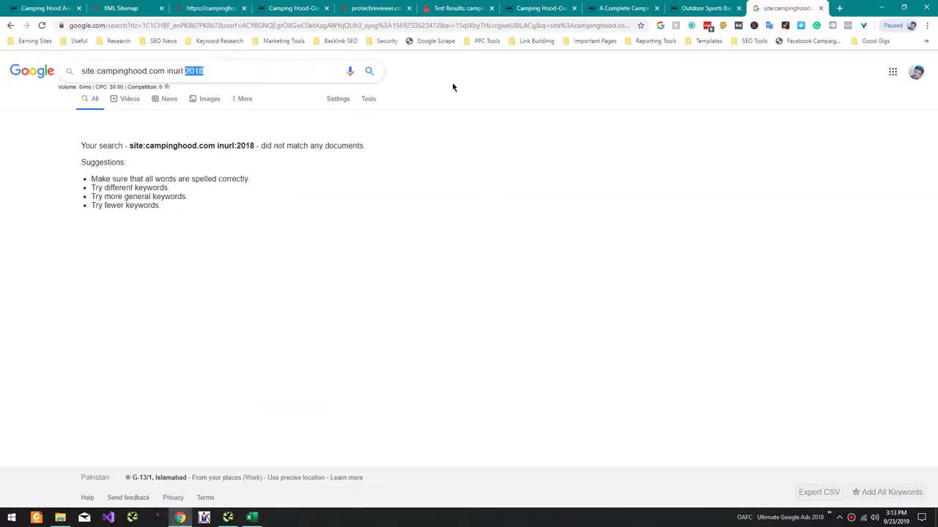
{"action": "type", "text": "authors"}
{"action": "key", "text": "Return"}
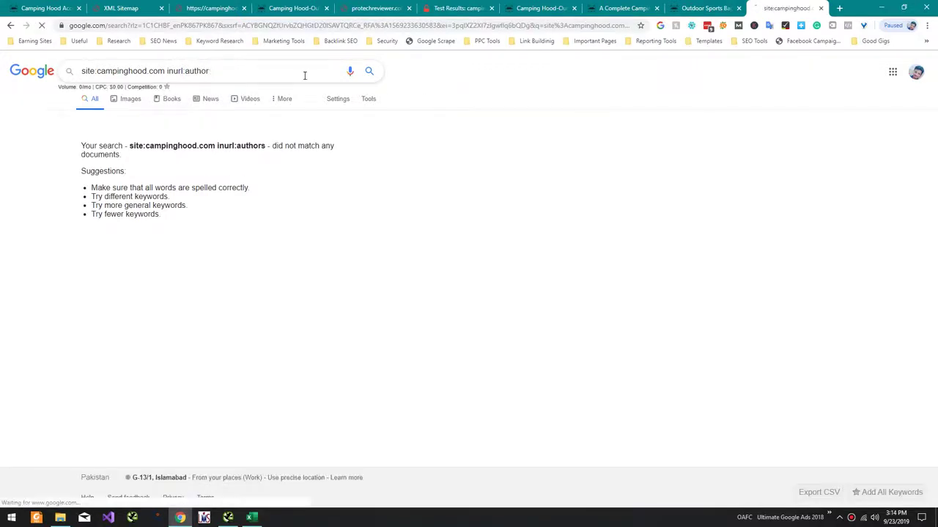
{"action": "key", "text": "alt+Tab"}
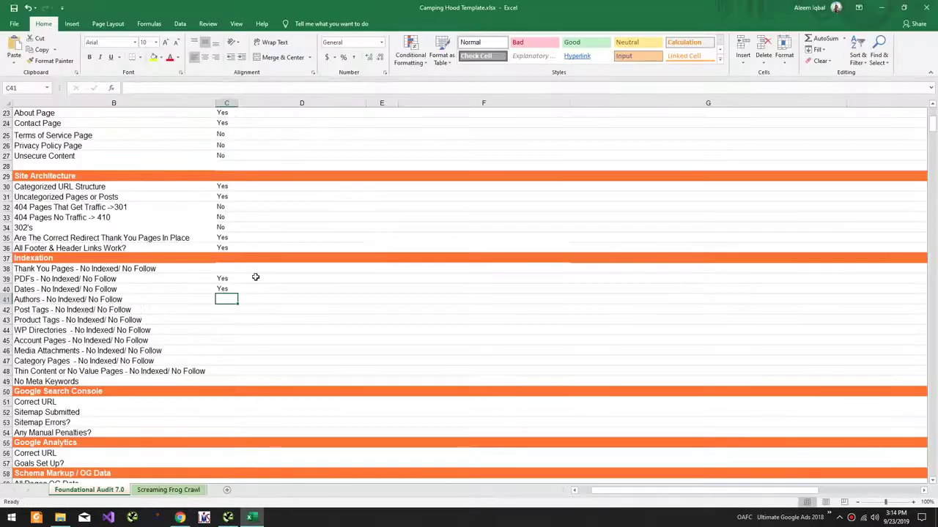
{"action": "type", "text": "Yes"}
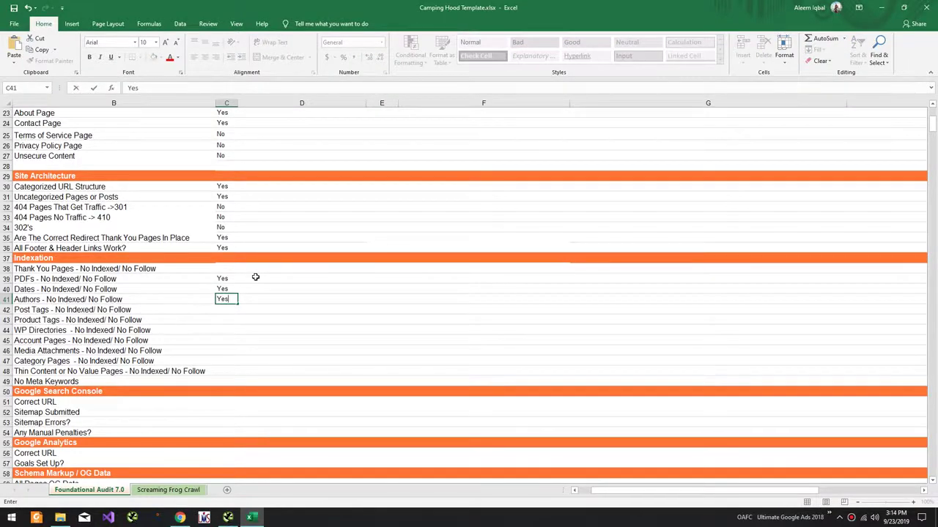
{"action": "key", "text": "Return"}
In Chrome, search site:campinghood.com with inurl:tags and inurl:tag, and enter Yes in C42 of the Excel audit for Post Tags - No Indexed/ No Follow
{"action": "key", "text": "alt+Tab"}
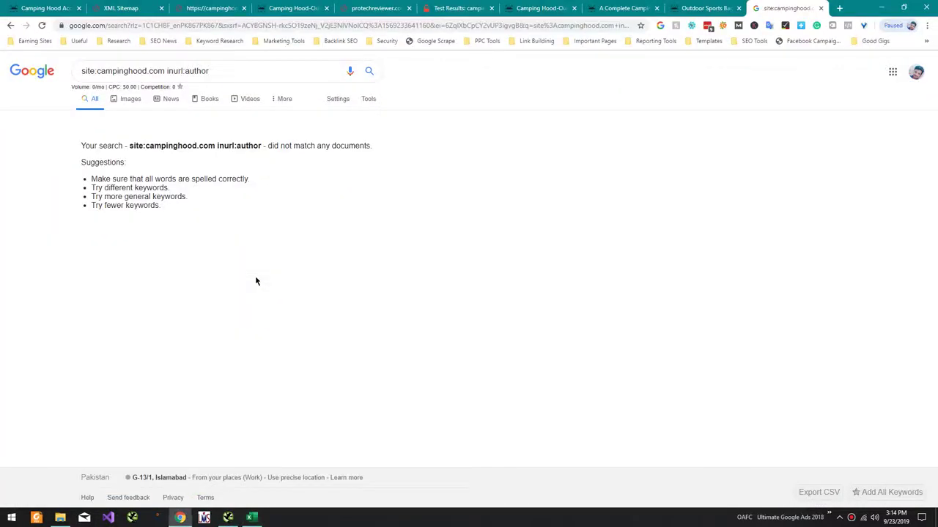
{"action": "double_click", "coordinate": [189, 71]}
{"action": "type", "text": "tags"}
{"action": "key", "text": "Return"}
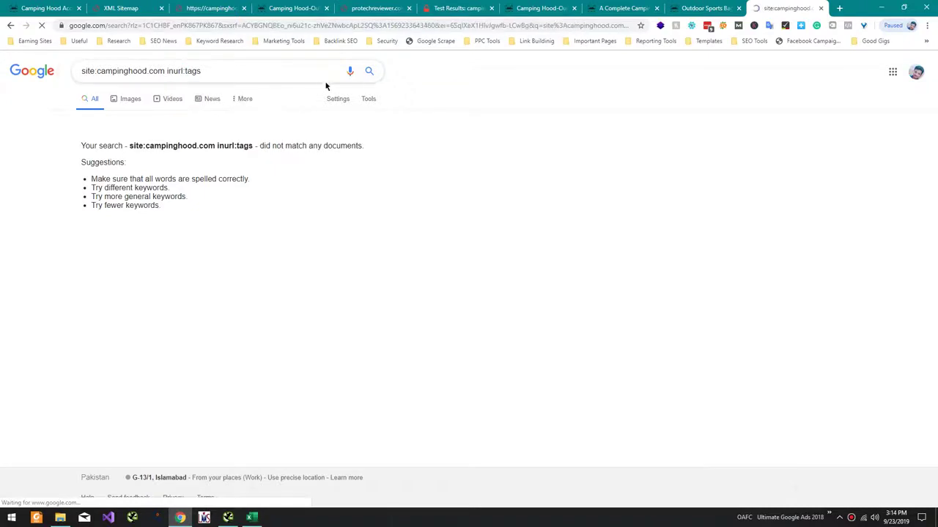
{"action": "key", "text": "BackSpace"}
{"action": "key", "text": "Return"}
{"action": "key", "text": "alt+Tab"}
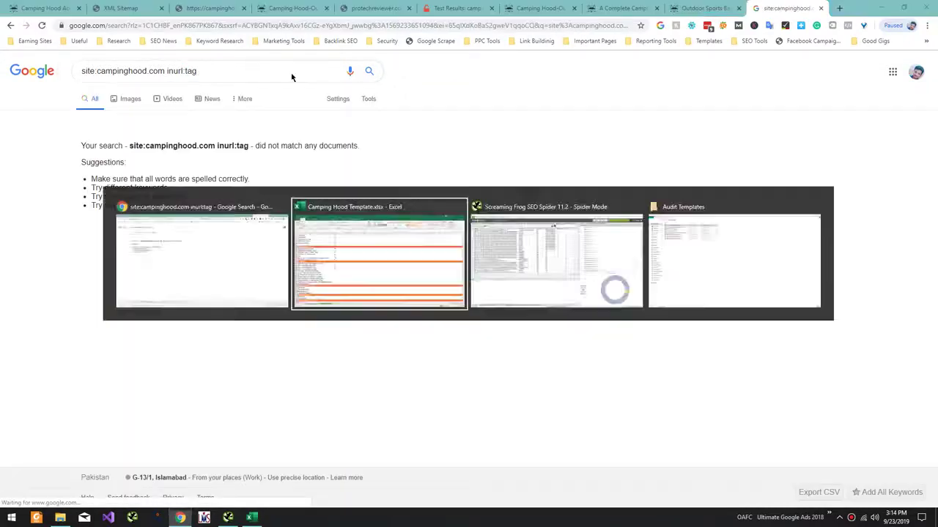
{"action": "type", "text": "Yes"}
{"action": "key", "text": "Return"}
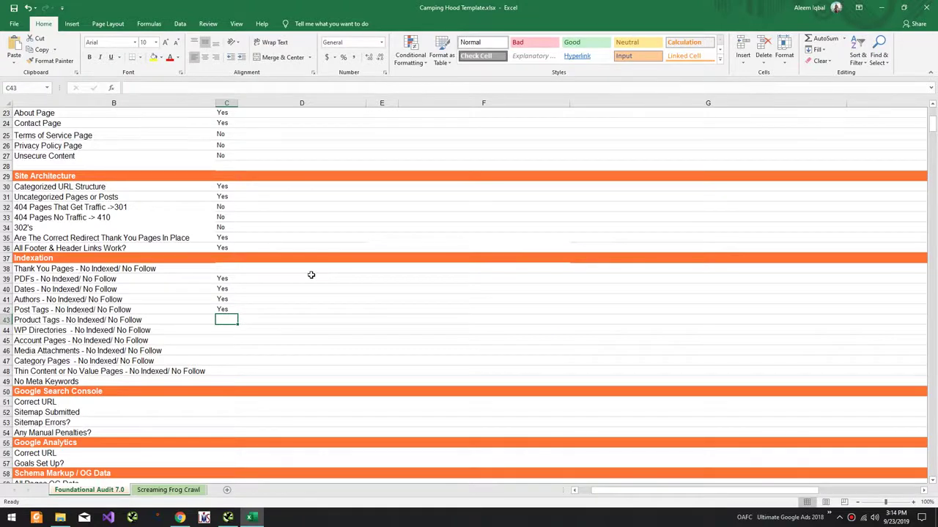
In Chrome, search site:campinghood.com inurl:product-tags, enter Yes in C43 of the Excel audit for Product Tags - No Indexed/ No Follow, and return to Chrome
{"action": "key", "text": "alt+Tab"}
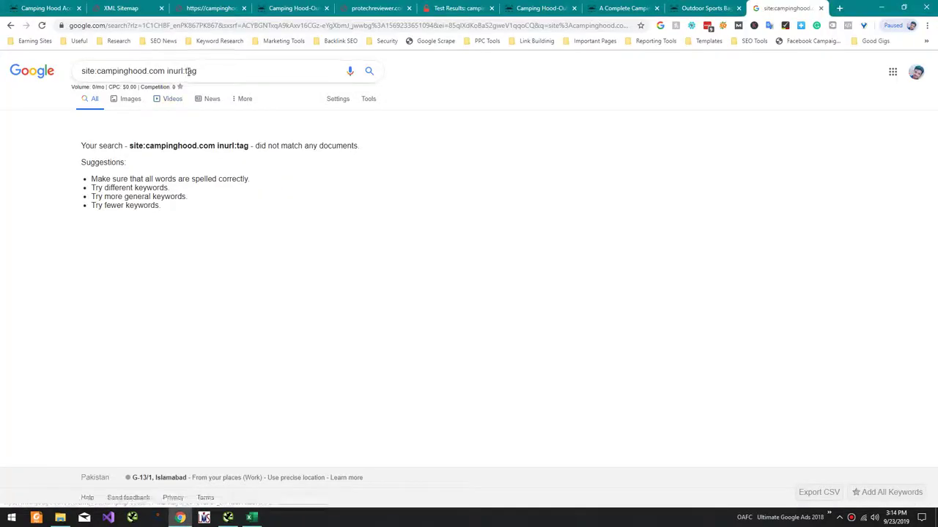
{"action": "double_click", "coordinate": [186, 70]}
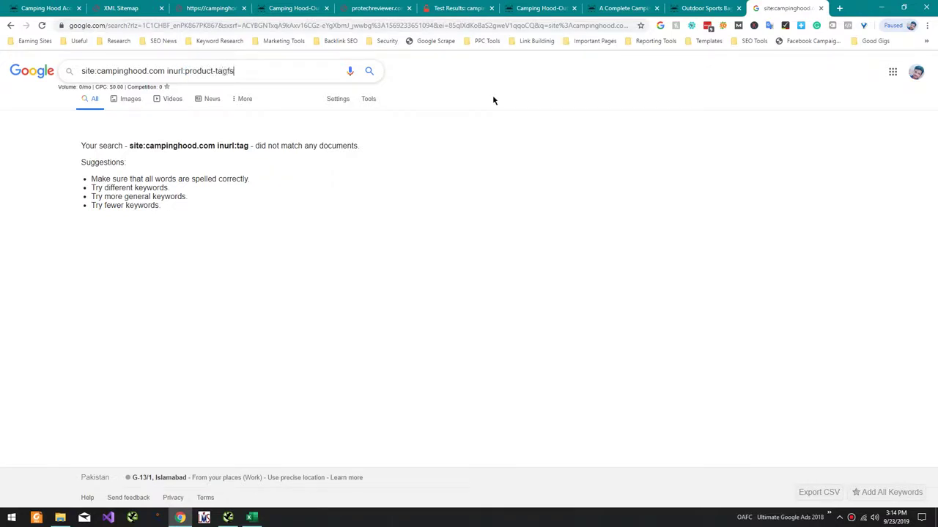
{"action": "type", "text": "product-tags"}
{"action": "key", "text": "Return"}
{"action": "key", "text": "alt+Tab"}
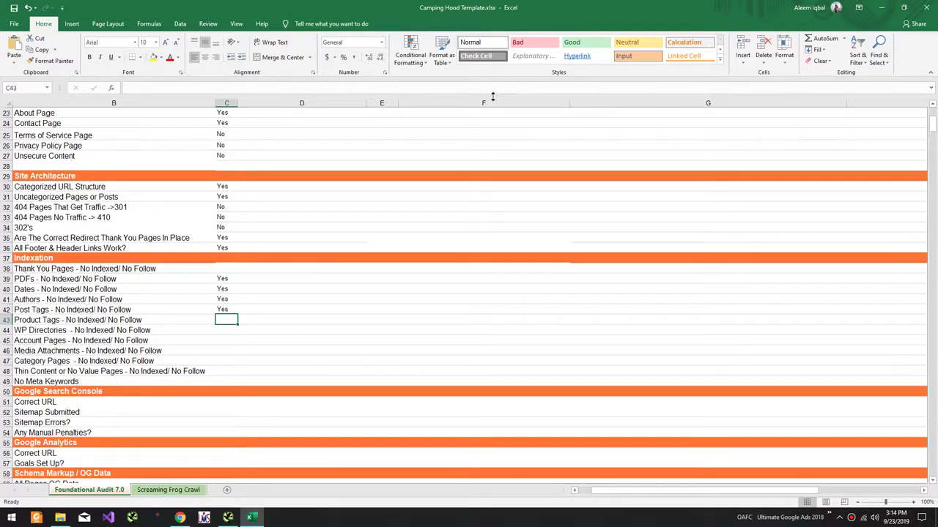
{"action": "type", "text": "Yes"}
{"action": "key", "text": "Return"}
{"action": "key", "text": "alt+Tab"}
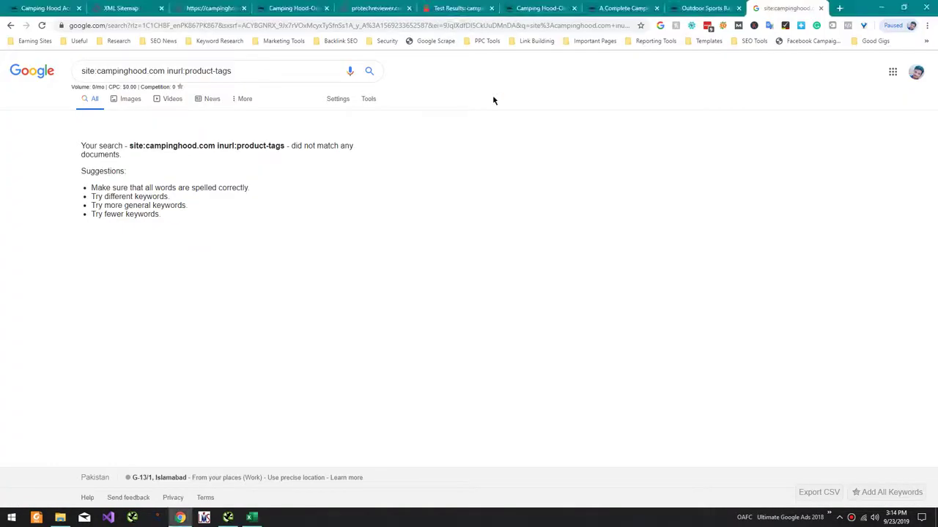
Search Google for site:campinghood.com inurl:wp-content, and enter Yes in C44 of the Excel audit for WP Directories - No Indexed/ No Follow
{"action": "left_click_drag", "start_coordinate": [189, 71], "coordinate": [233, 71]}
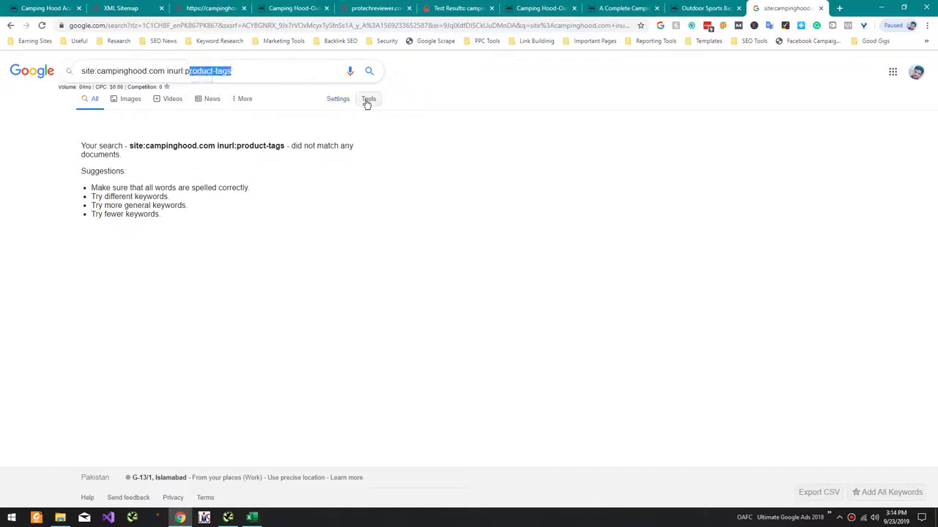
{"action": "key", "text": "BackSpace"}
{"action": "key", "text": "BackSpace"}
{"action": "type", "text": "wp-content"}
{"action": "key", "text": "Return"}
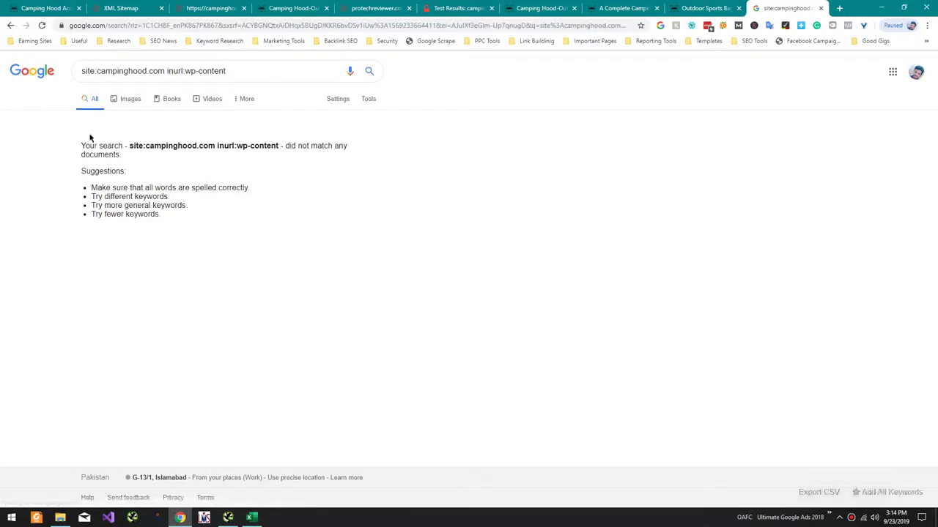
{"action": "key", "text": "alt+Tab"}
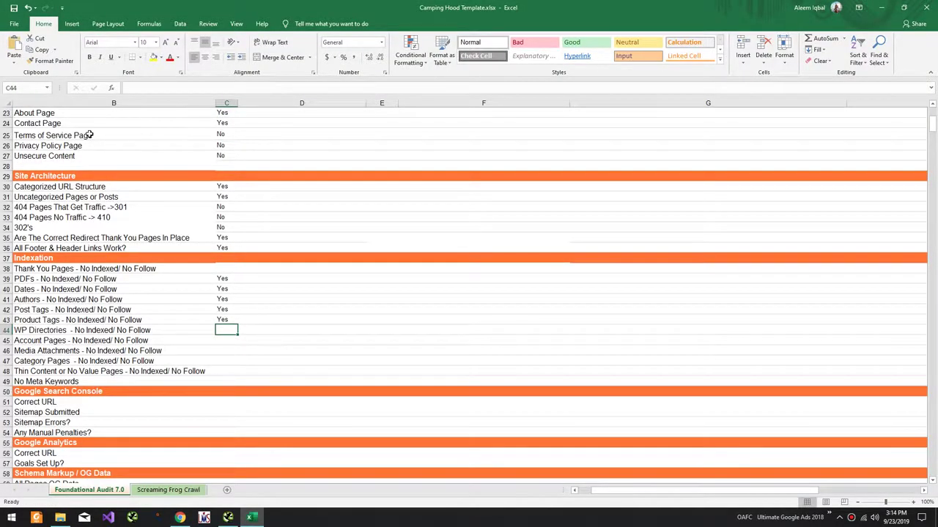
{"action": "type", "text": "Yes"}
{"action": "key", "text": "Return"}
In Chrome, search Google for site:campinghood.com with inurl:login and with inurl:my-account
{"action": "key", "text": "alt+Tab"}
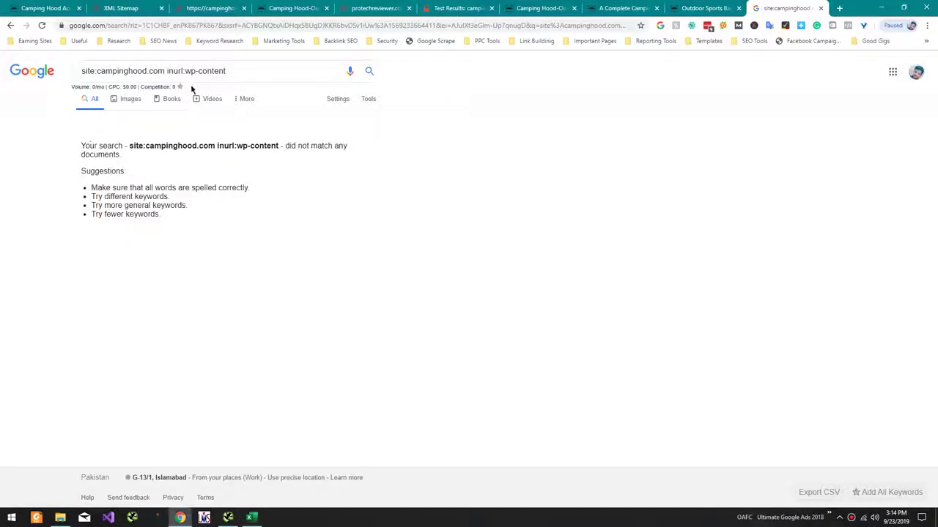
{"action": "left_click_drag", "start_coordinate": [184, 71], "coordinate": [381, 74]}
{"action": "key", "text": "BackSpace"}
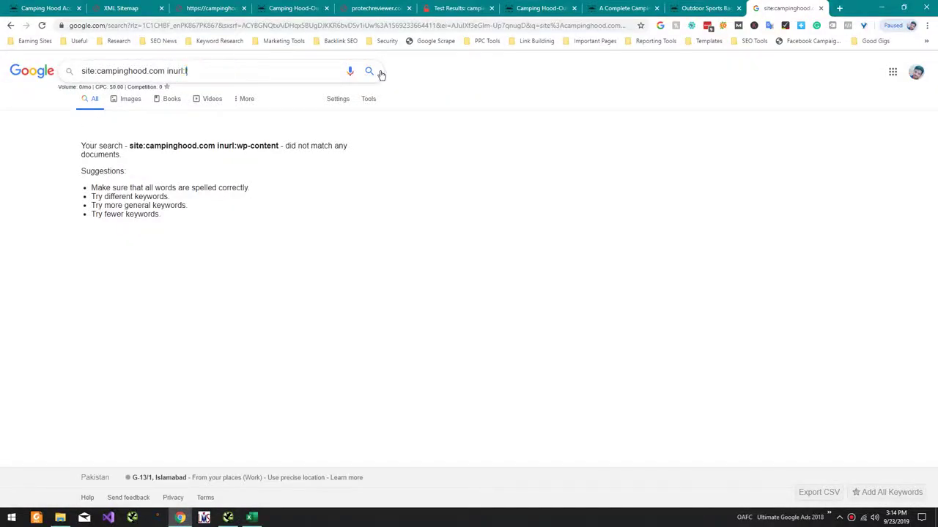
{"action": "left_click", "coordinate": [381, 74]}
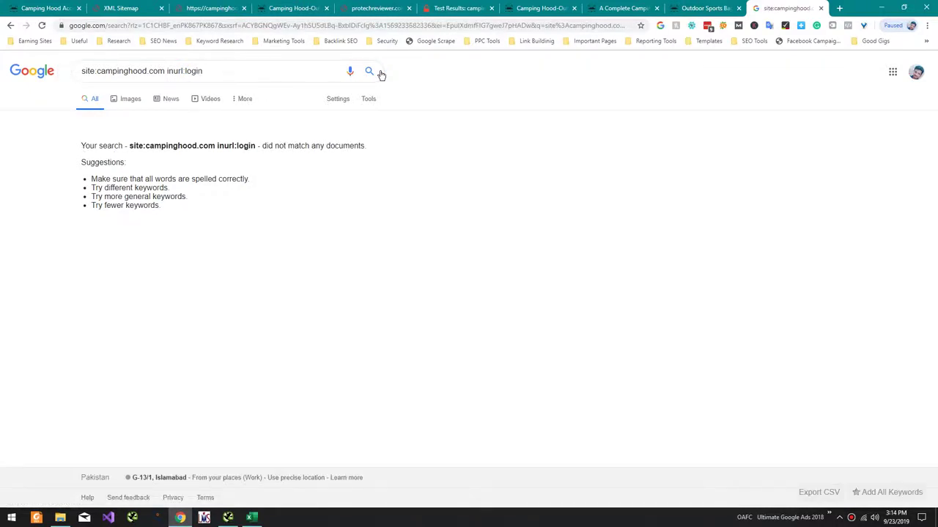
{"action": "key", "text": "alt+Tab"}
{"action": "key", "text": "alt+Tab"}
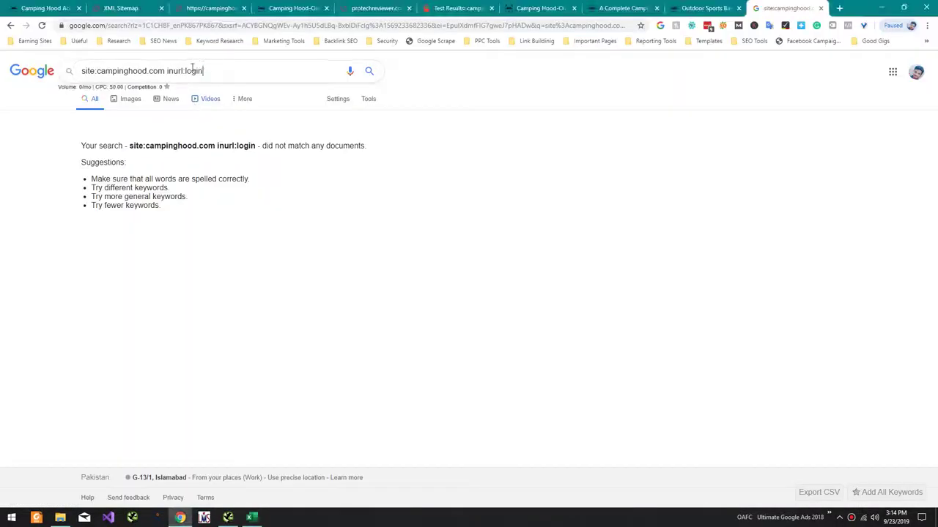
{"action": "double_click", "coordinate": [189, 68]}
{"action": "type", "text": "my-account"}
{"action": "key", "text": "Return"}
{"action": "key", "text": "alt+Tab"}
{"action": "key", "text": "alt+Tab"}
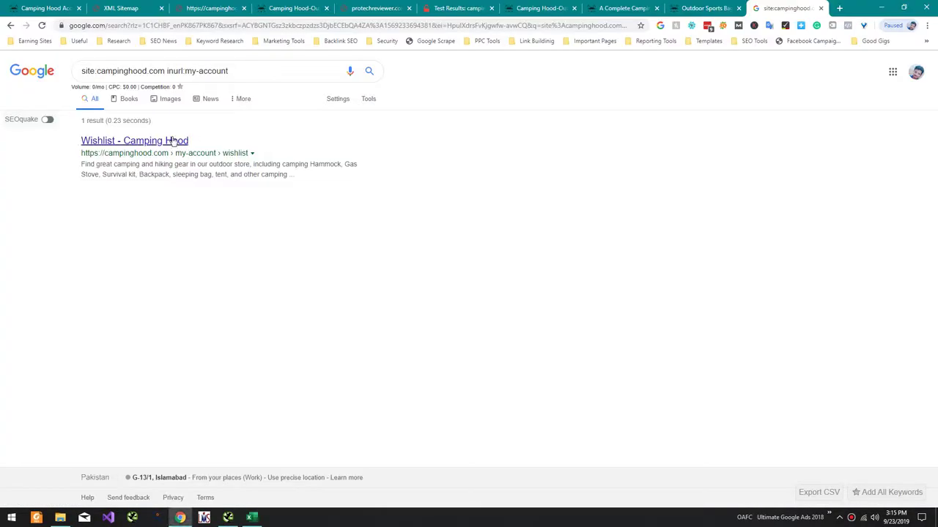
Open the Wishlist search result in a new tab to inspect it, and enter No in C45 of the Excel audit for Account Pages
{"action": "left_click", "coordinate": [172, 141], "text": "ctrl"}
{"action": "left_click", "coordinate": [779, 7]}
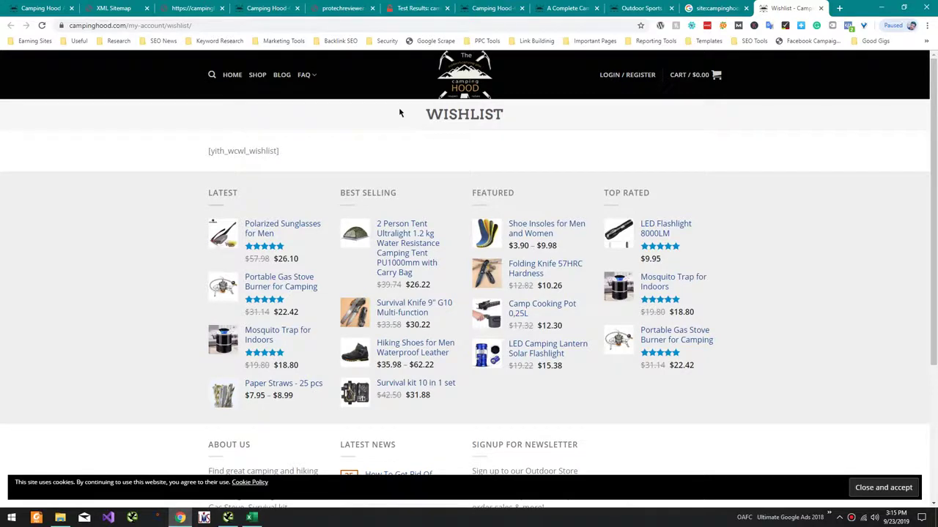
{"action": "key", "text": "alt+Tab"}
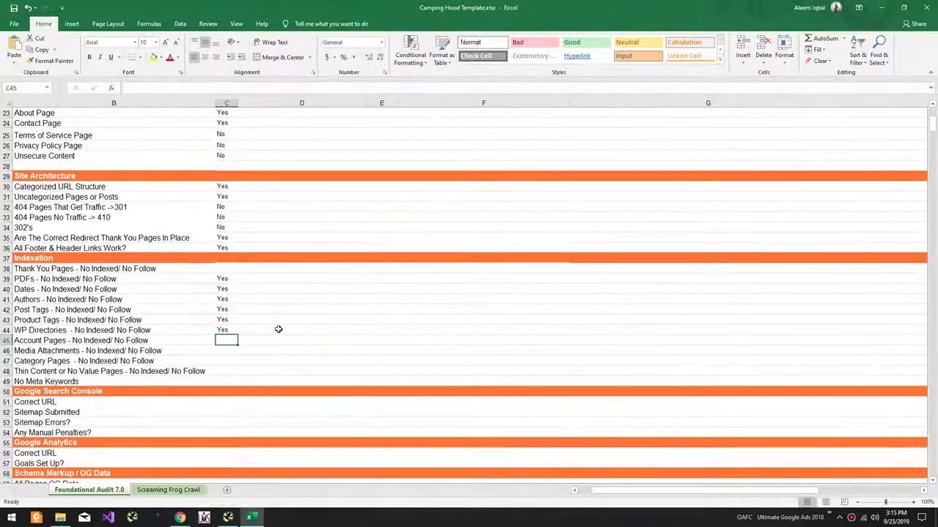
{"action": "key", "text": "alt+Tab"}
{"action": "left_click_drag", "start_coordinate": [283, 154], "coordinate": [200, 164]}
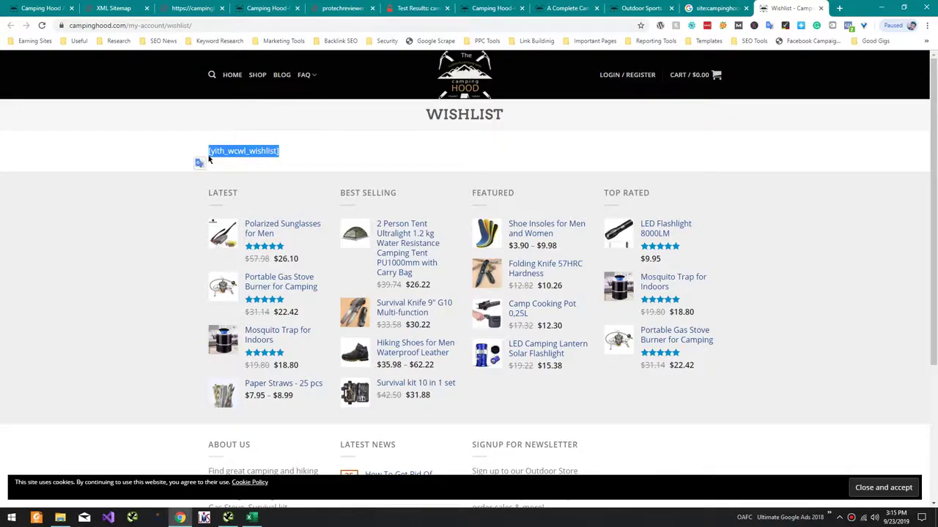
{"action": "left_click", "coordinate": [210, 152]}
{"action": "key", "text": "alt+Tab"}
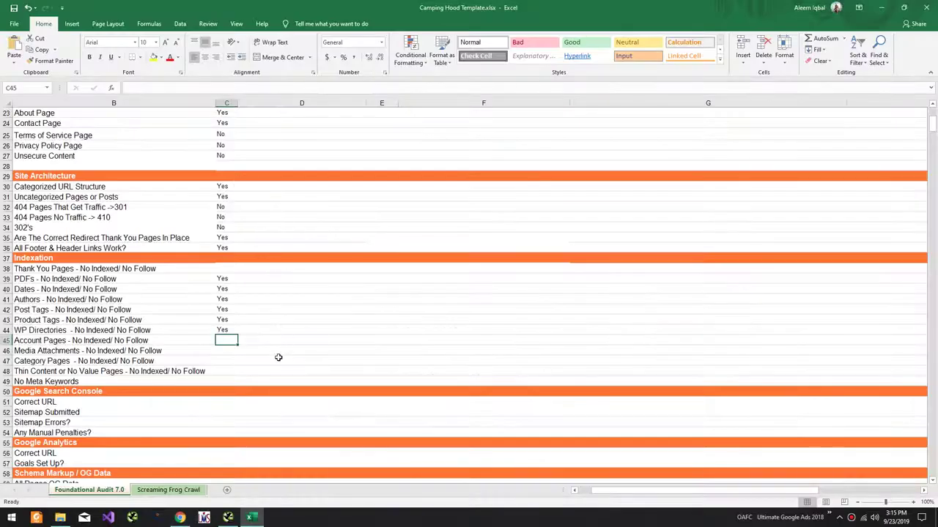
{"action": "type", "text": "No"}
{"action": "key", "text": "Return"}
Copy the wishlist page's URL from Chrome into D45 of the Excel audit, beside the Account Pages answer
{"action": "key", "text": "alt+Tab"}
{"action": "left_click", "coordinate": [80, 25]}
{"action": "key", "text": "ctrl+c"}
{"action": "key", "text": "alt+Tab"}
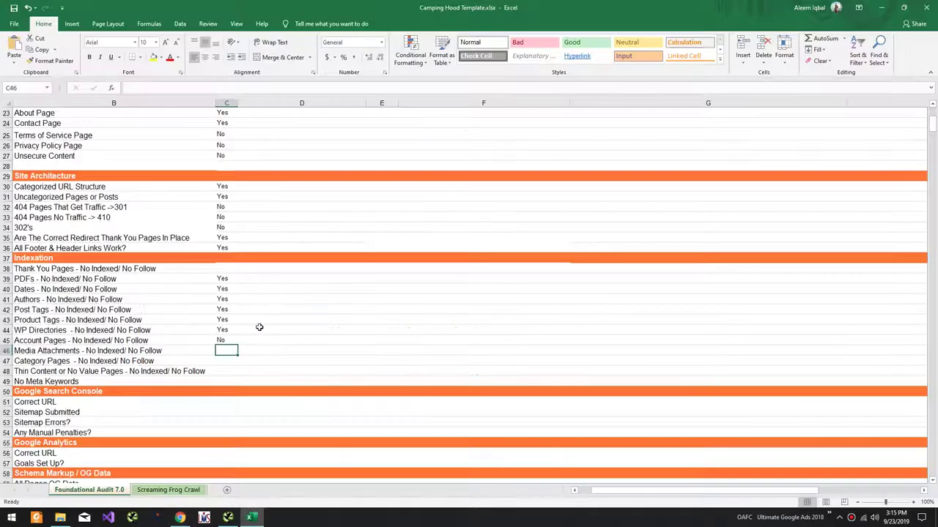
{"action": "key", "text": "ctrl+v"}
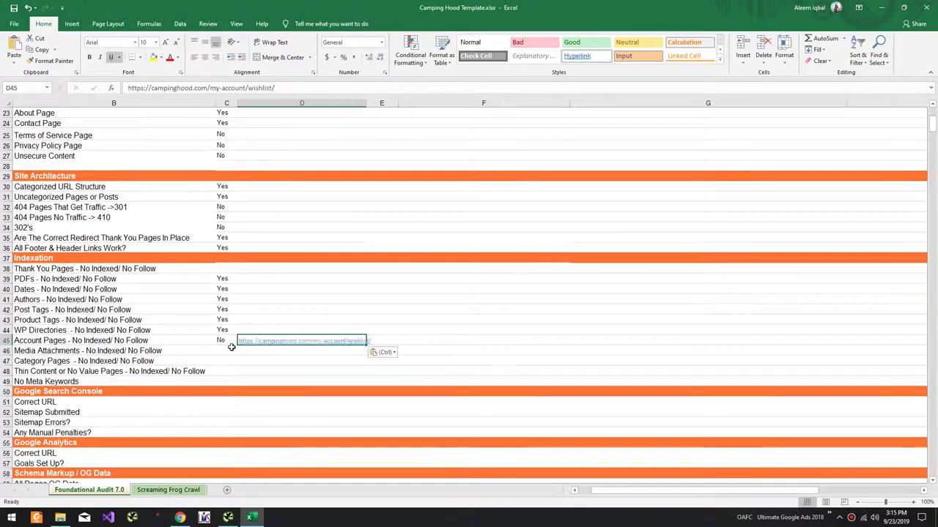
{"action": "left_click", "coordinate": [222, 349]}
In Chrome, leave the wishlist page and search Google for site:campinghood.com without any inurl filter
{"action": "key", "text": "alt+Tab"}
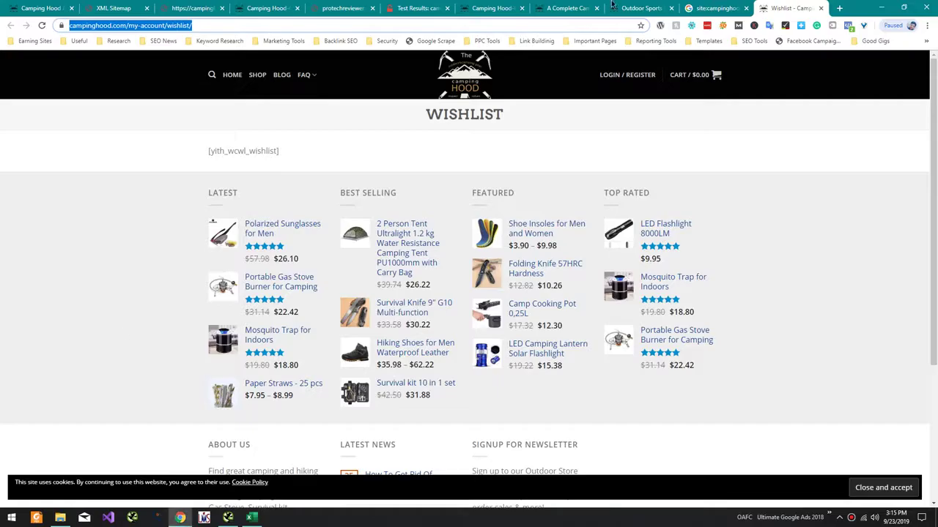
{"action": "key", "text": "alt+Left"}
{"action": "left_click", "coordinate": [9, 25]}
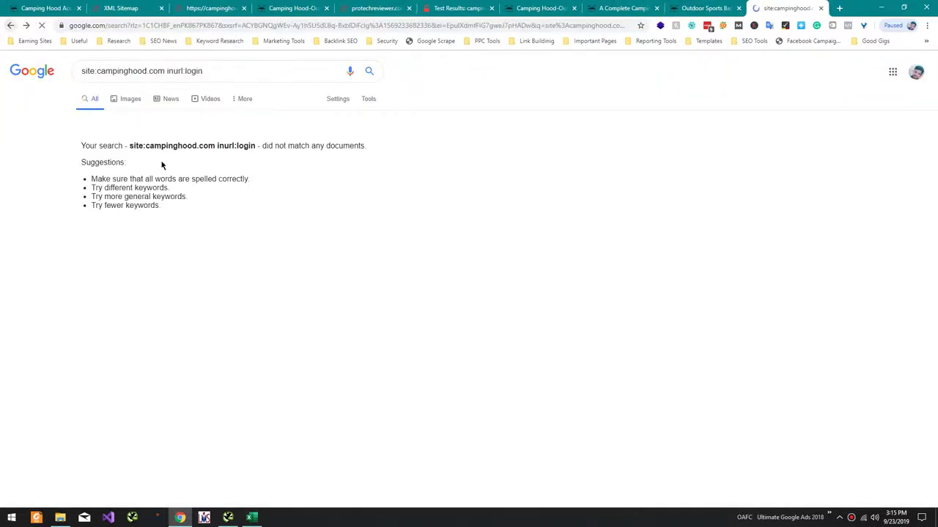
{"action": "left_click", "coordinate": [9, 25]}
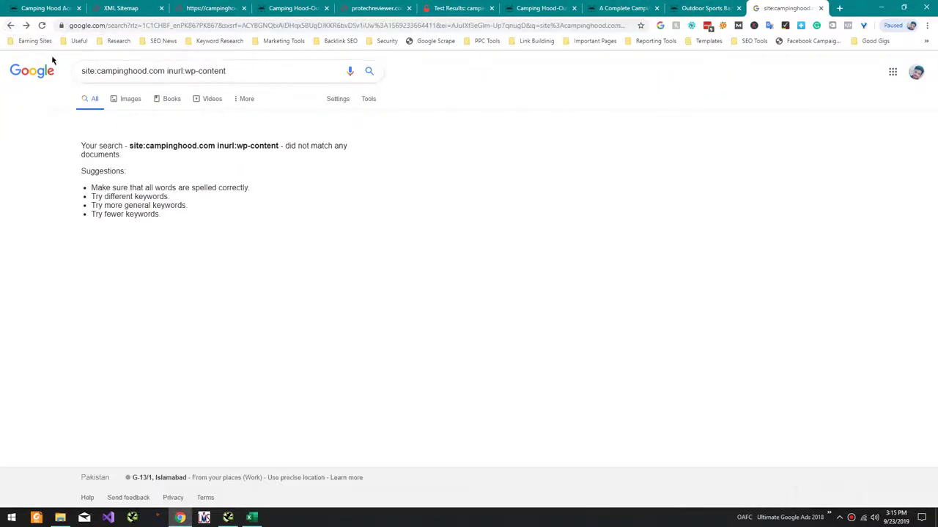
{"action": "left_click_drag", "start_coordinate": [181, 71], "coordinate": [323, 78]}
{"action": "key", "text": "BackSpace"}
{"action": "key", "text": "Return"}
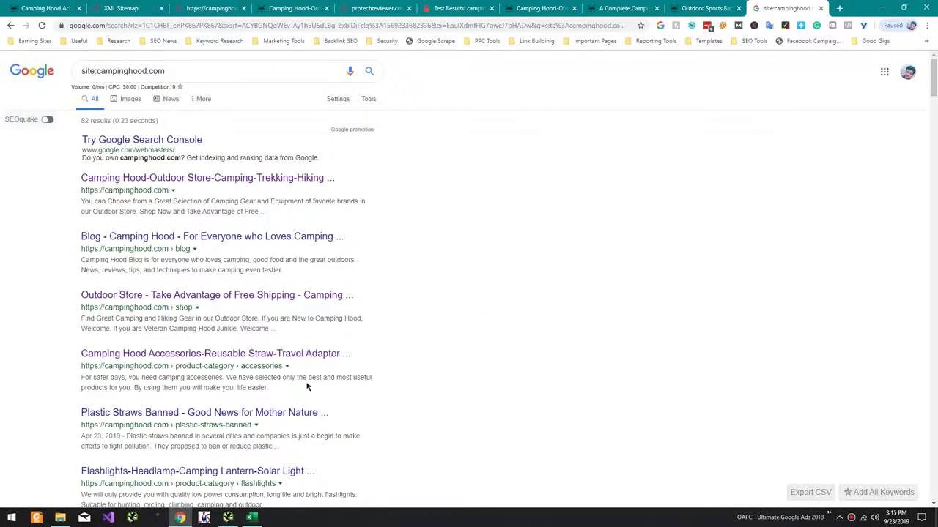
Examine the indexed campinghood.com pages in the search results for media attachment pages
{"action": "scroll", "coordinate": [286, 417], "scroll_direction": "down", "scroll_amount": 5}
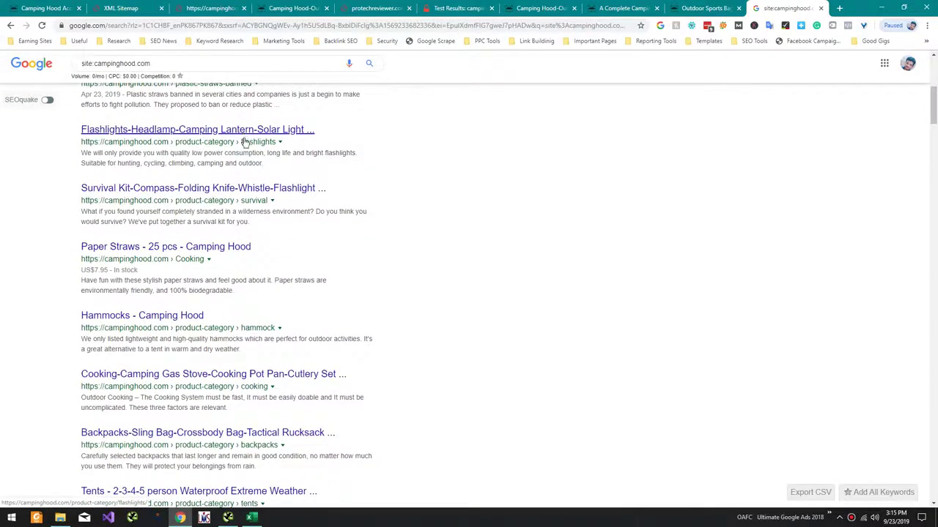
{"action": "scroll", "coordinate": [251, 188], "scroll_direction": "down", "scroll_amount": 3}
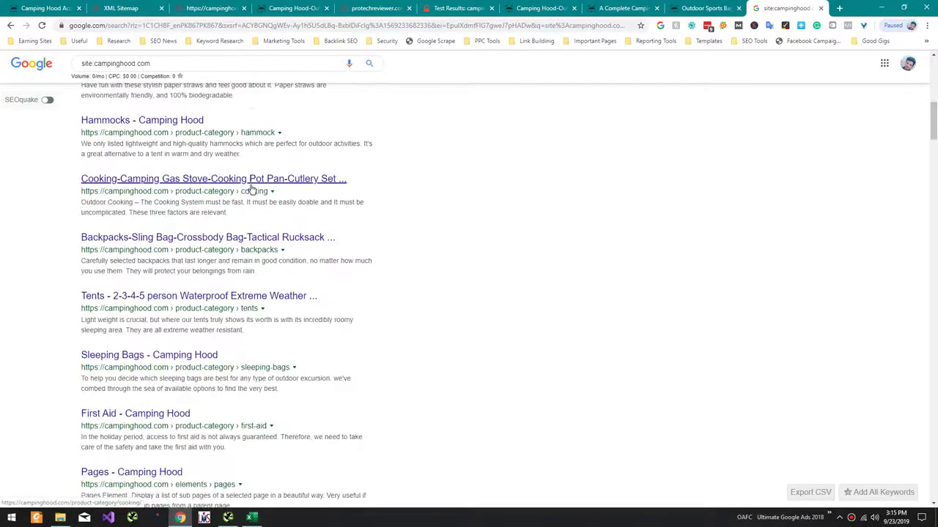
{"action": "scroll", "coordinate": [251, 189], "scroll_direction": "down", "scroll_amount": 2}
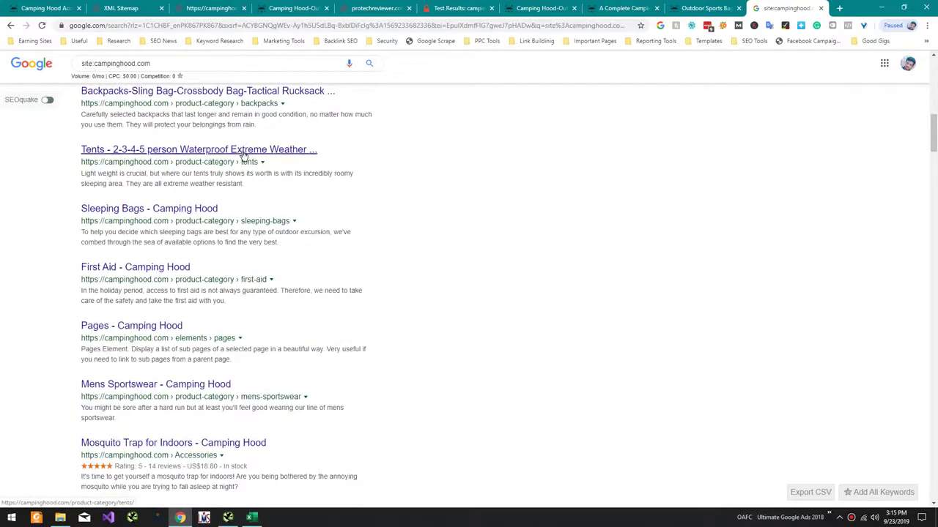
{"action": "scroll", "coordinate": [246, 156], "scroll_direction": "down", "scroll_amount": 2}
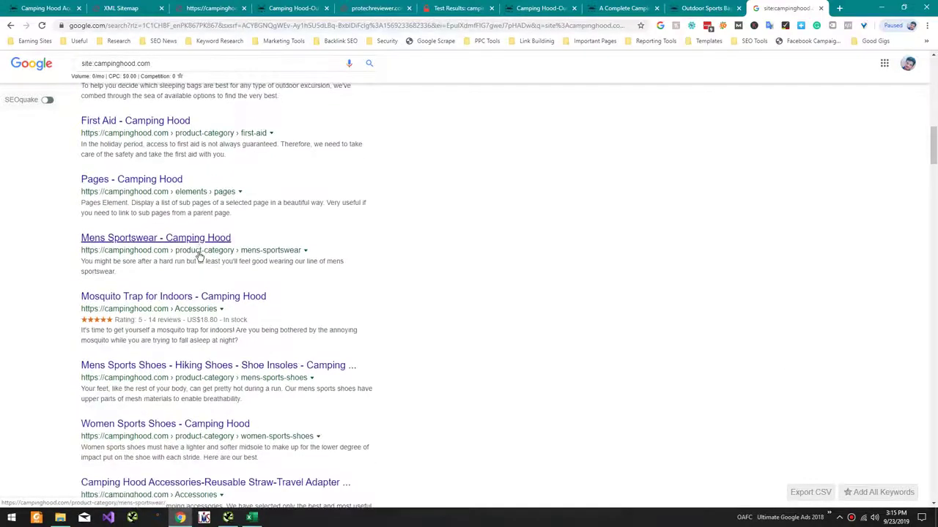
{"action": "scroll", "coordinate": [197, 330], "scroll_direction": "down", "scroll_amount": 5}
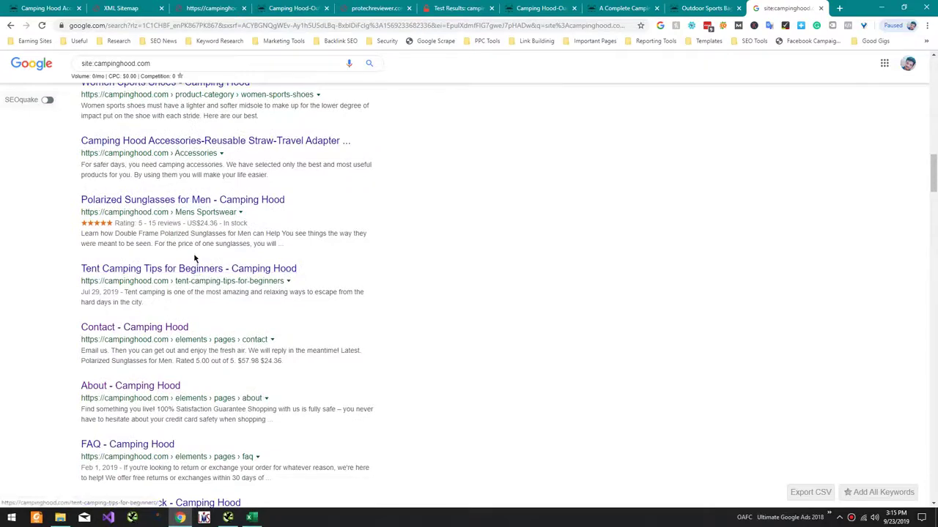
{"action": "scroll", "coordinate": [195, 271], "scroll_direction": "down", "scroll_amount": 6}
{"action": "scroll", "coordinate": [195, 267], "scroll_direction": "down", "scroll_amount": 1}
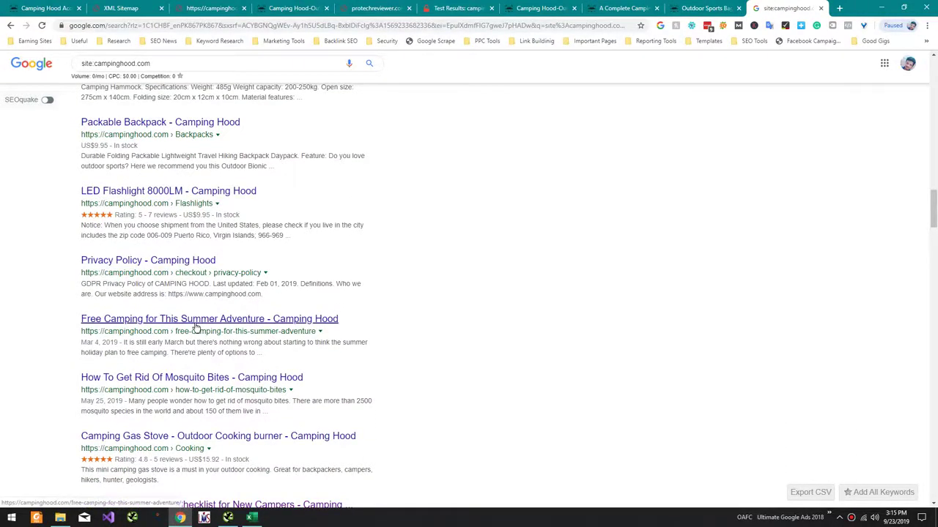
{"action": "scroll", "coordinate": [195, 322], "scroll_direction": "down", "scroll_amount": 4}
{"action": "scroll", "coordinate": [195, 318], "scroll_direction": "down", "scroll_amount": 10}
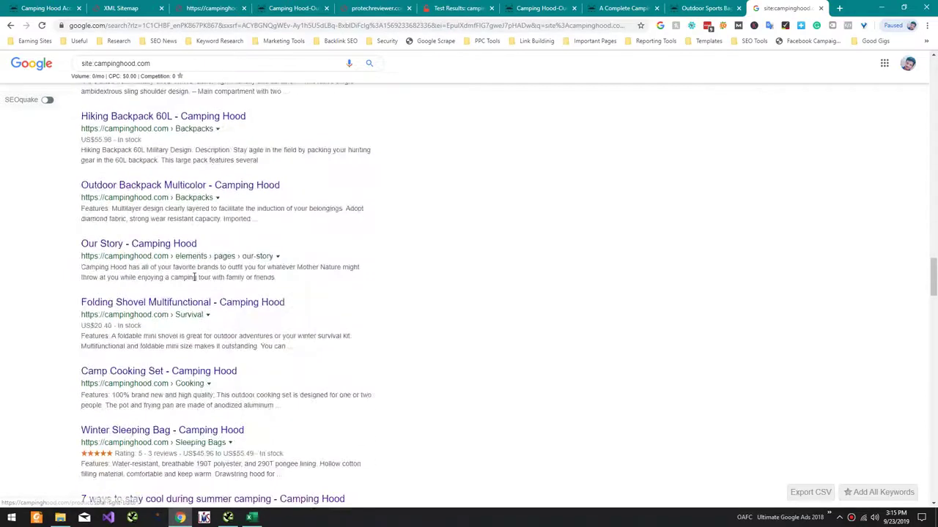
{"action": "scroll", "coordinate": [195, 277], "scroll_direction": "down", "scroll_amount": 4}
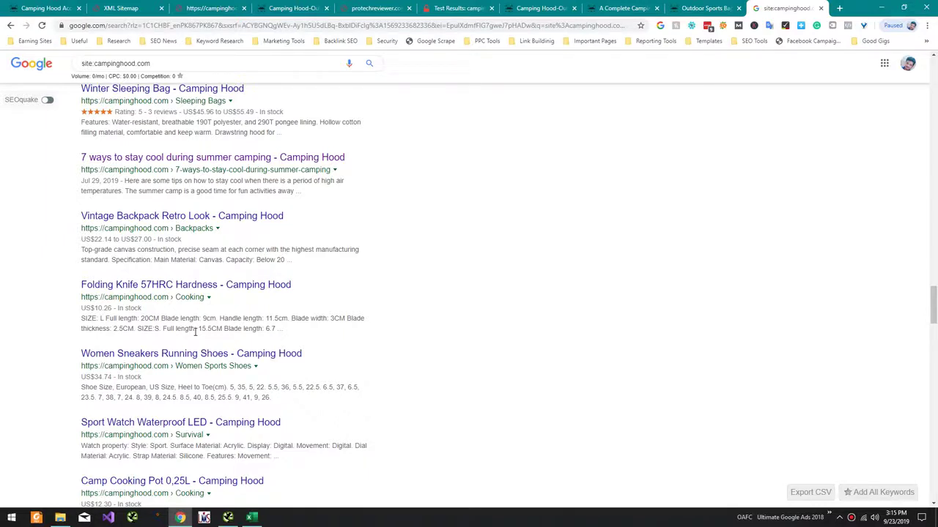
{"action": "scroll", "coordinate": [195, 332], "scroll_direction": "down", "scroll_amount": 4}
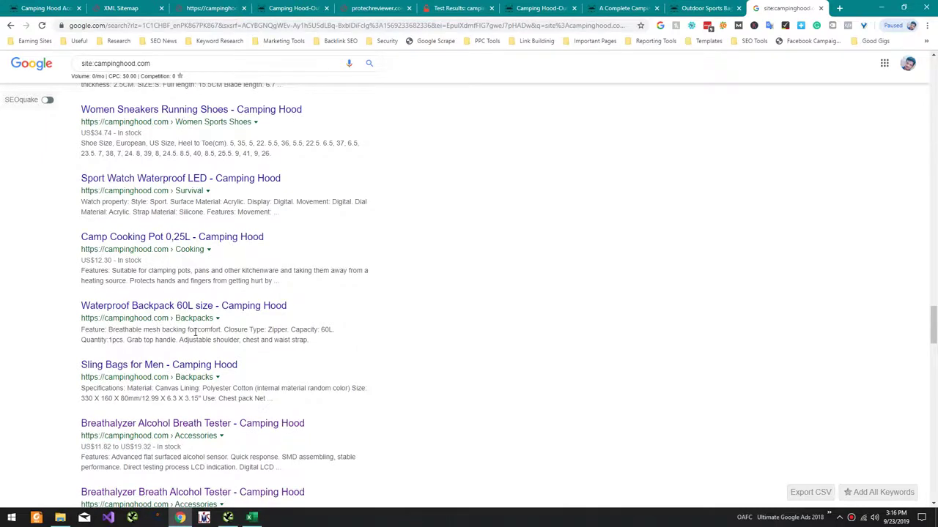
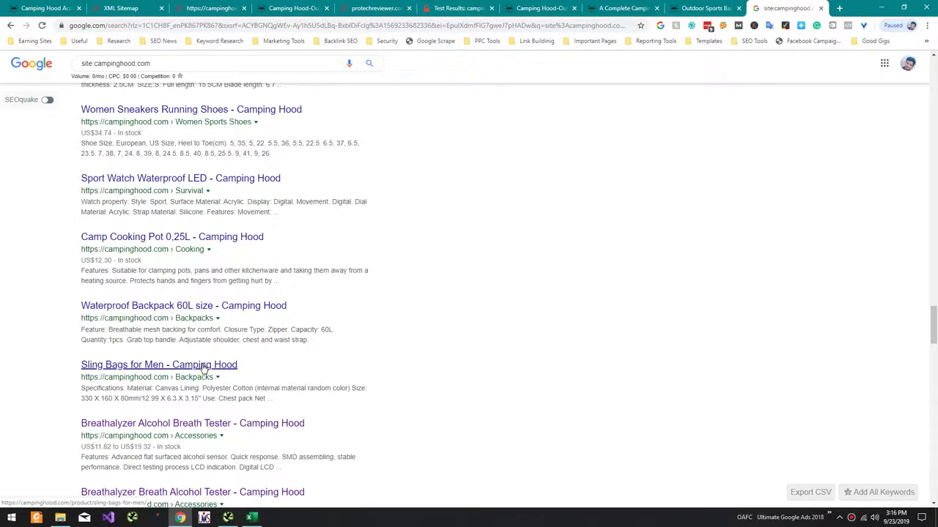
{"action": "scroll", "coordinate": [204, 372], "scroll_direction": "down", "scroll_amount": 15}
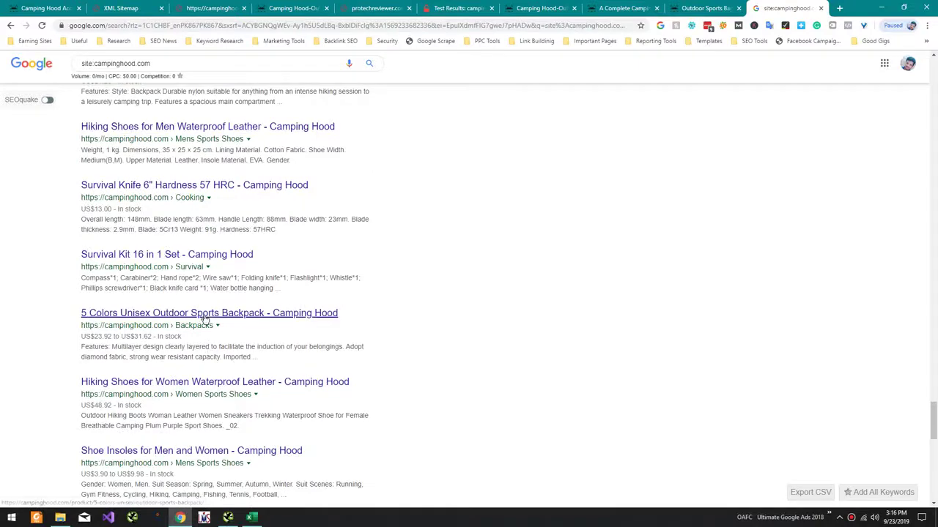
{"action": "scroll", "coordinate": [203, 337], "scroll_direction": "down", "scroll_amount": 10}
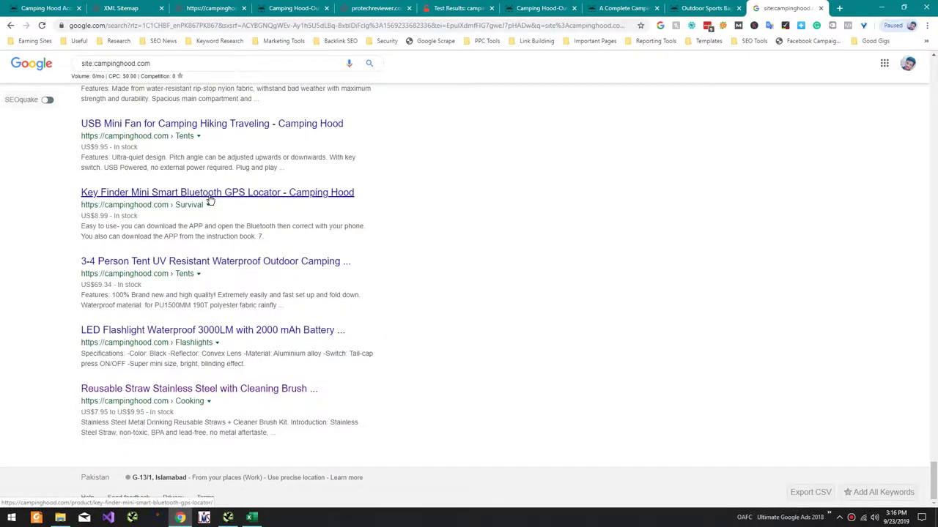
{"action": "scroll", "coordinate": [210, 200], "scroll_direction": "up", "scroll_amount": 4}
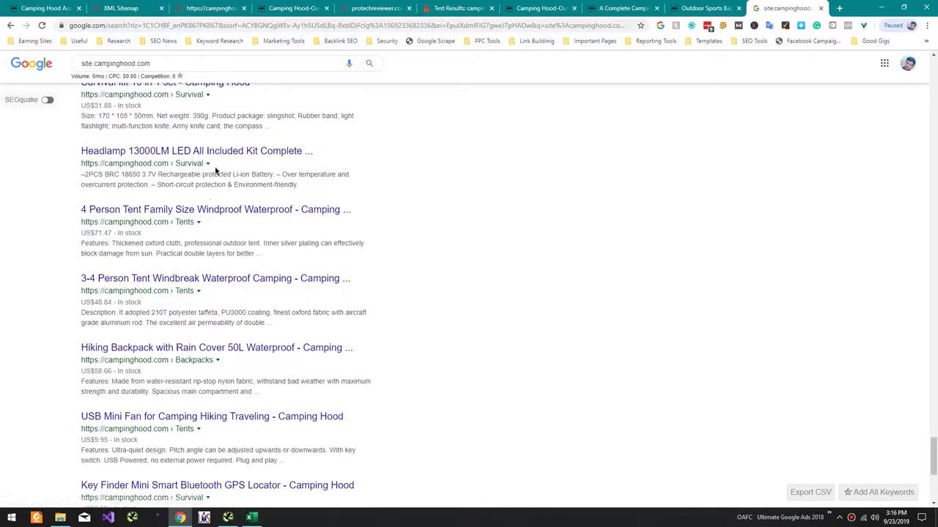
Enter Yes in C46 of the Excel audit for Media Attachments - No Indexed/ No Follow
{"action": "key", "text": "alt+Tab"}
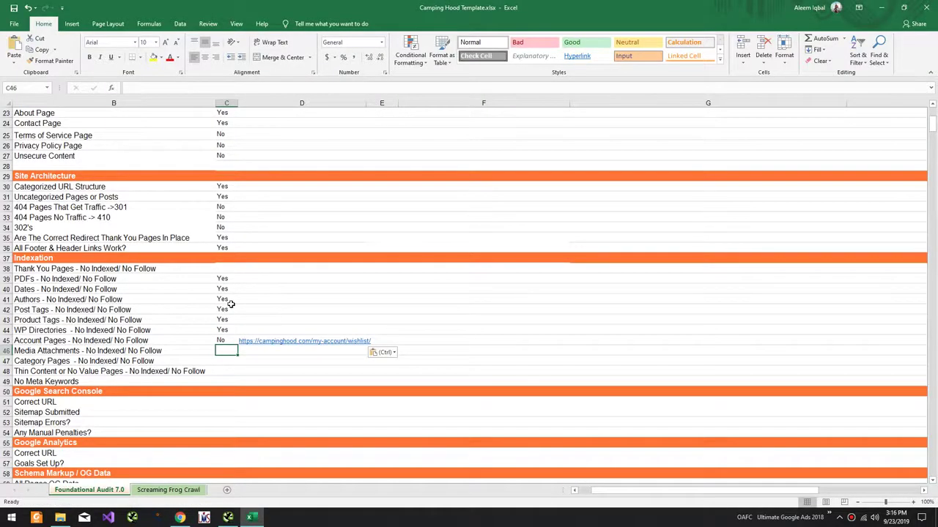
{"action": "type", "text": "Yes"}
{"action": "key", "text": "Return"}
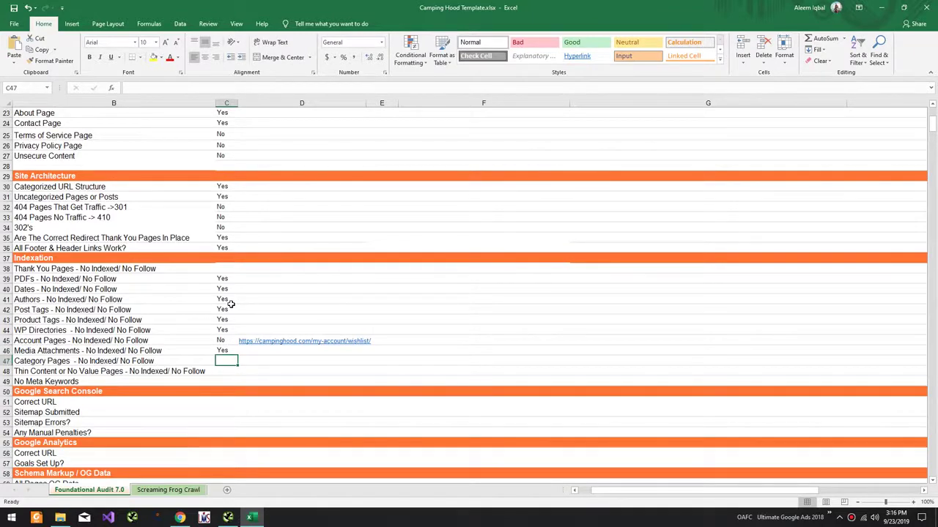
Switch to Chrome and search Google for site:campinghood.com inurl:category
{"action": "key", "text": "alt+Tab"}
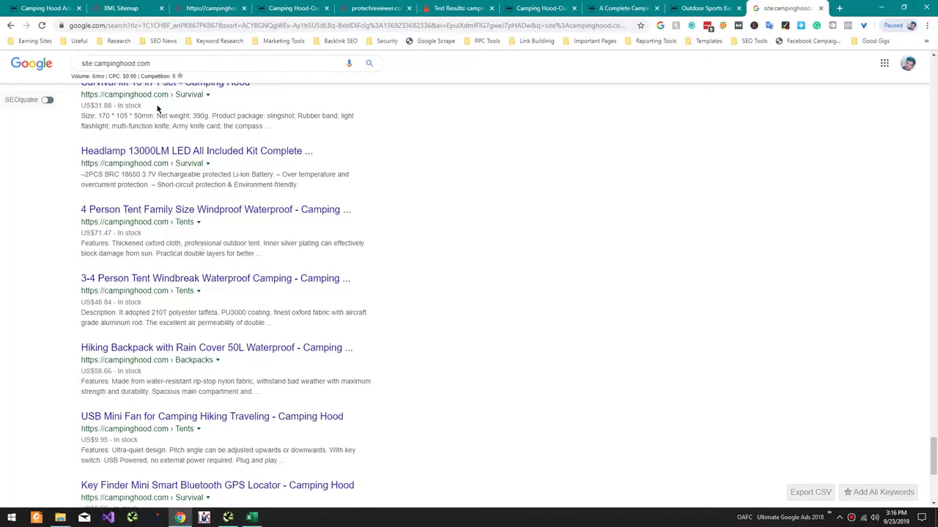
{"action": "left_click", "coordinate": [191, 66]}
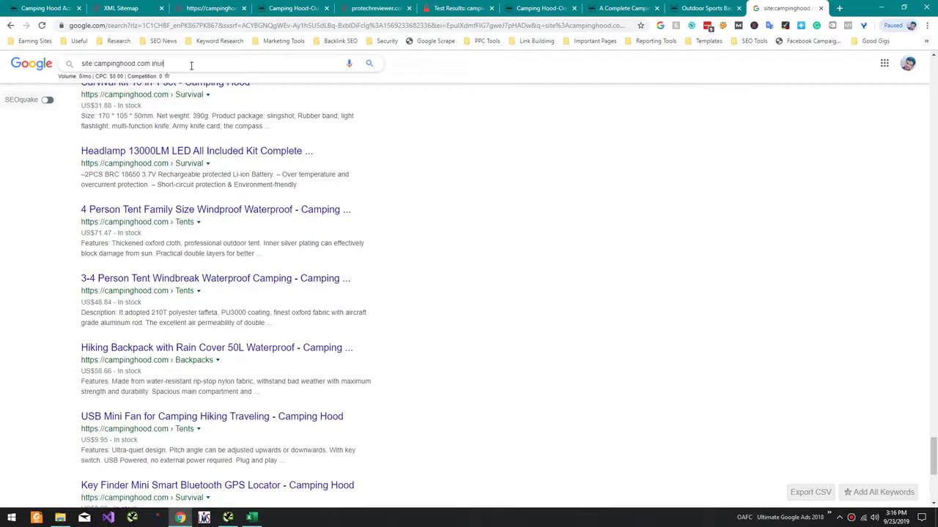
{"action": "type", "text": "inurl:category"}
{"action": "key", "text": "Return"}
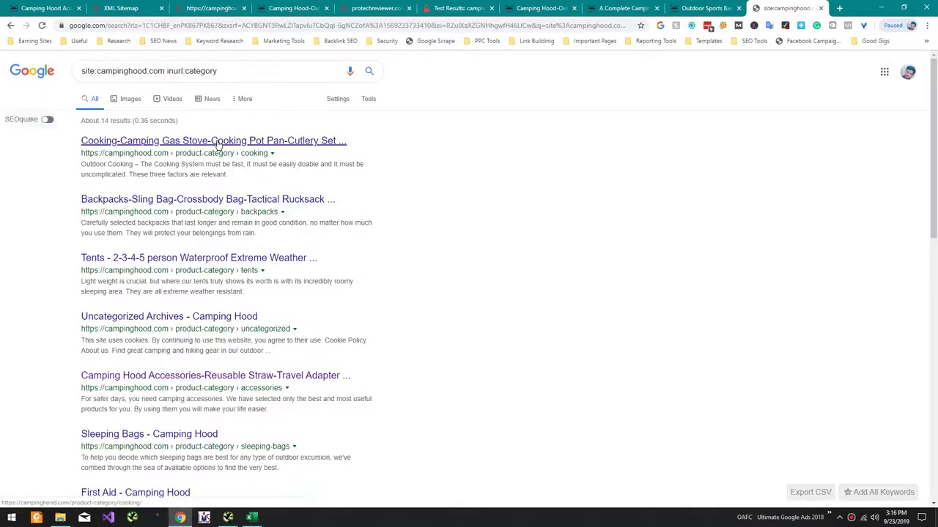
Open the Cooking product category result in a new tab and examine the page for unique content
{"action": "right_click", "coordinate": [217, 144]}
{"action": "left_click", "coordinate": [238, 150]}
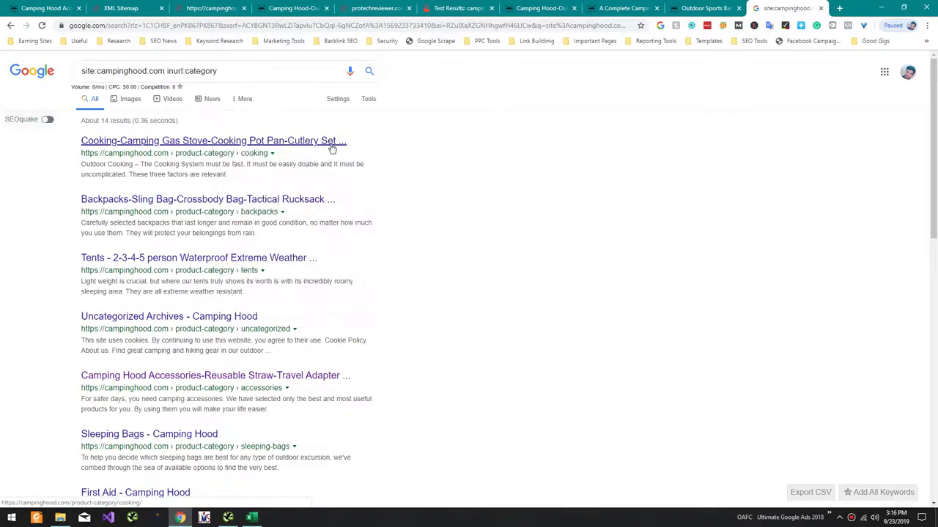
{"action": "left_click", "coordinate": [814, 4]}
{"action": "scroll", "coordinate": [640, 105], "scroll_direction": "down", "scroll_amount": 5}
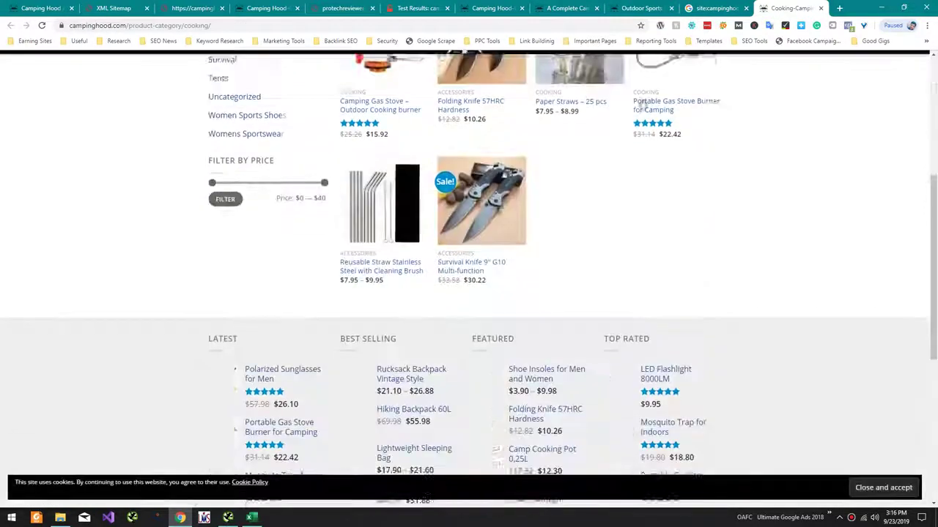
{"action": "scroll", "coordinate": [639, 104], "scroll_direction": "down", "scroll_amount": 3}
Review the remaining indexed product-category results in Google, then recheck the Cooking category page from its footer up to its heading
{"action": "left_click", "coordinate": [715, 8]}
{"action": "scroll", "coordinate": [547, 193], "scroll_direction": "down", "scroll_amount": 5}
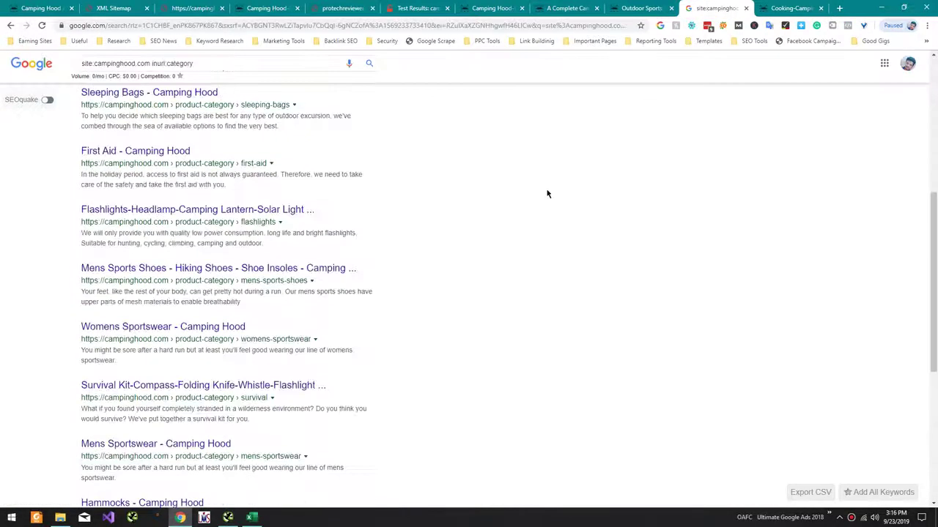
{"action": "scroll", "coordinate": [546, 194], "scroll_direction": "down", "scroll_amount": 5}
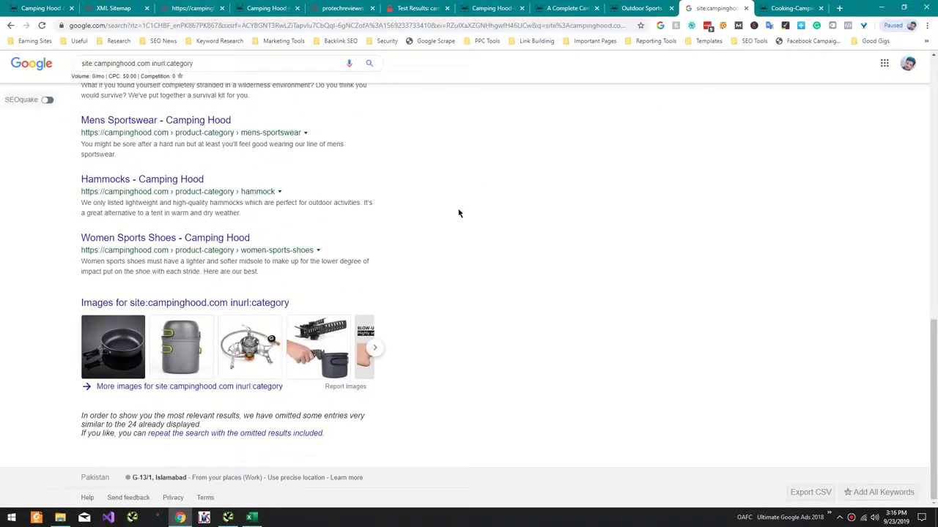
{"action": "key", "text": "ctrl+Tab"}
{"action": "key", "text": "alt+Tab"}
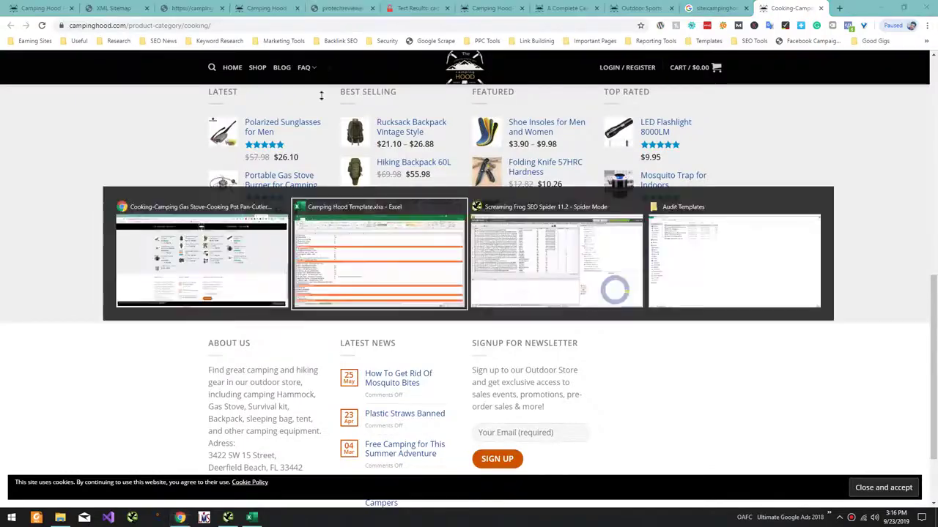
{"action": "key", "text": "alt+Tab"}
{"action": "scroll", "coordinate": [321, 213], "scroll_direction": "up", "scroll_amount": 6}
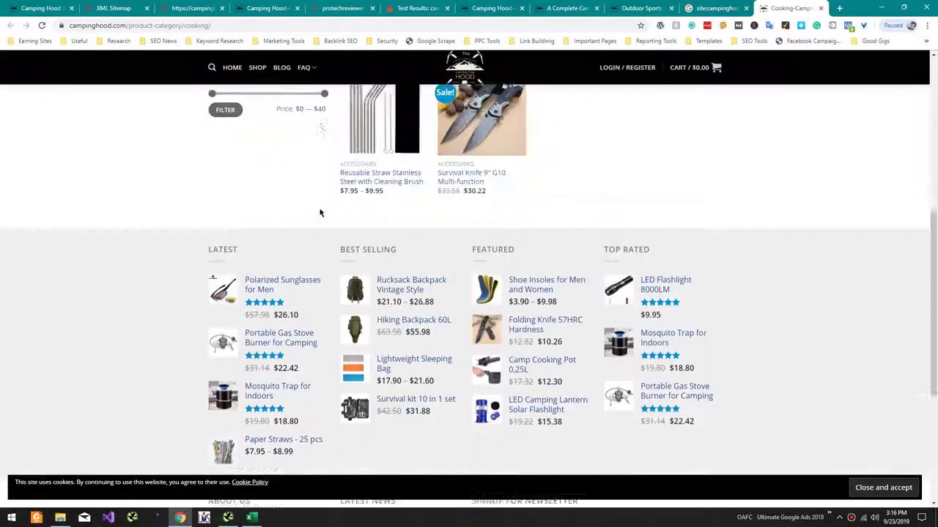
{"action": "scroll", "coordinate": [415, 208], "scroll_direction": "up", "scroll_amount": 2}
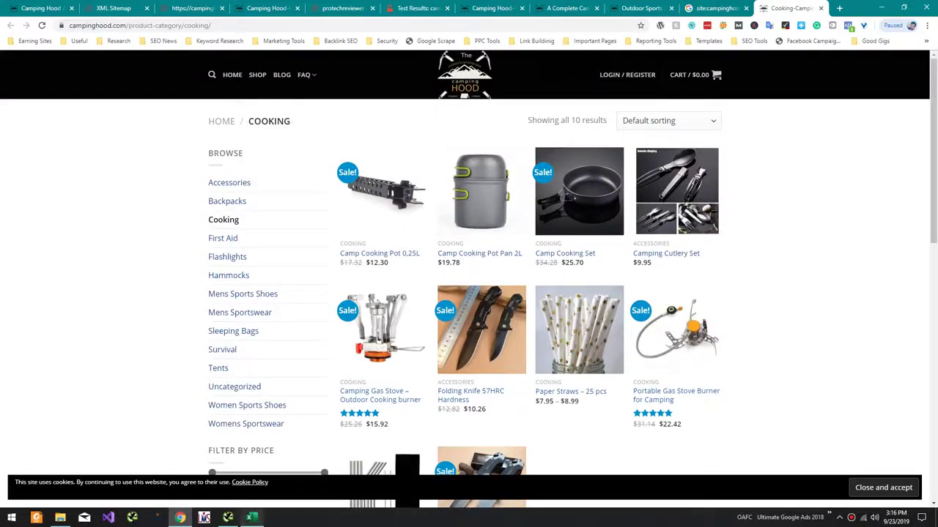
Enter No in C47 of the Excel audit for Category Pages - No Indexed/ No Follow
{"action": "left_click", "coordinate": [252, 518]}
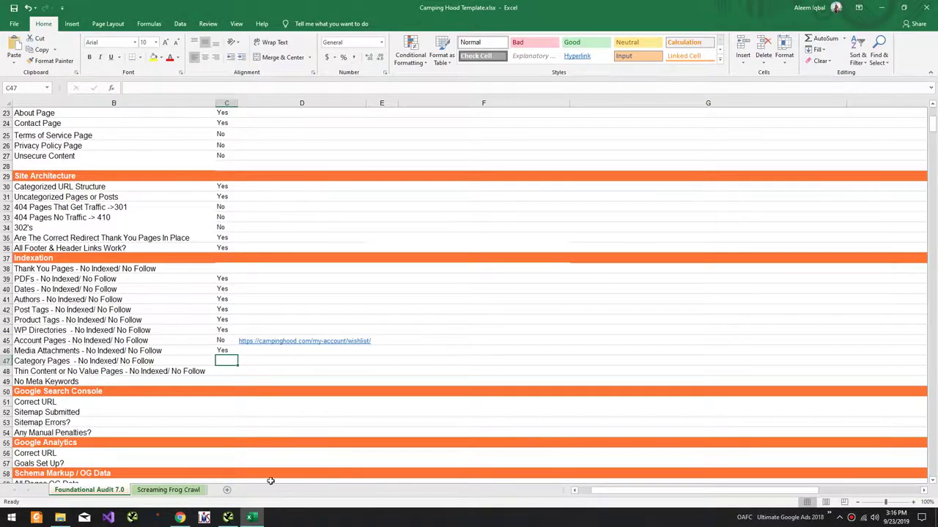
{"action": "type", "text": "No"}
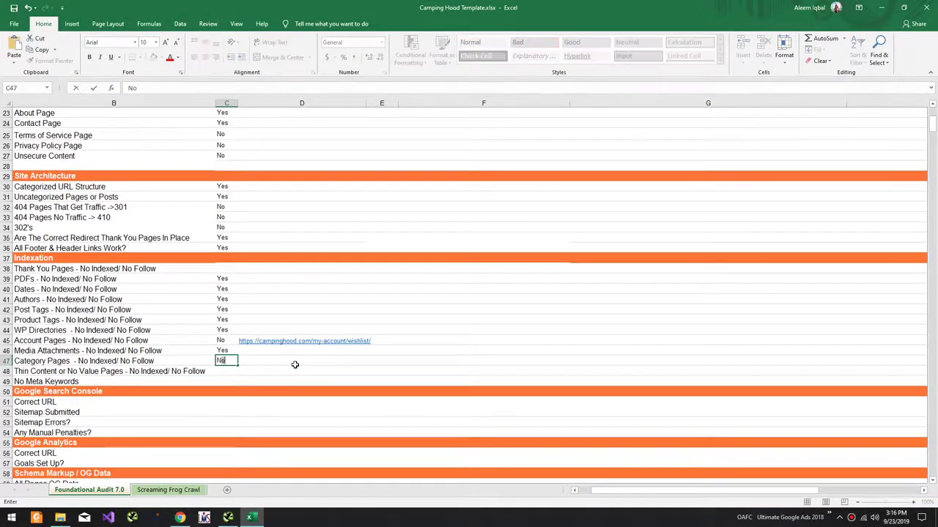
{"action": "key", "text": "Return"}
Add the note "Make sure to Include Unique Content on Category Pages or Just simply deindex them" in D47
{"action": "left_click", "coordinate": [294, 362]}
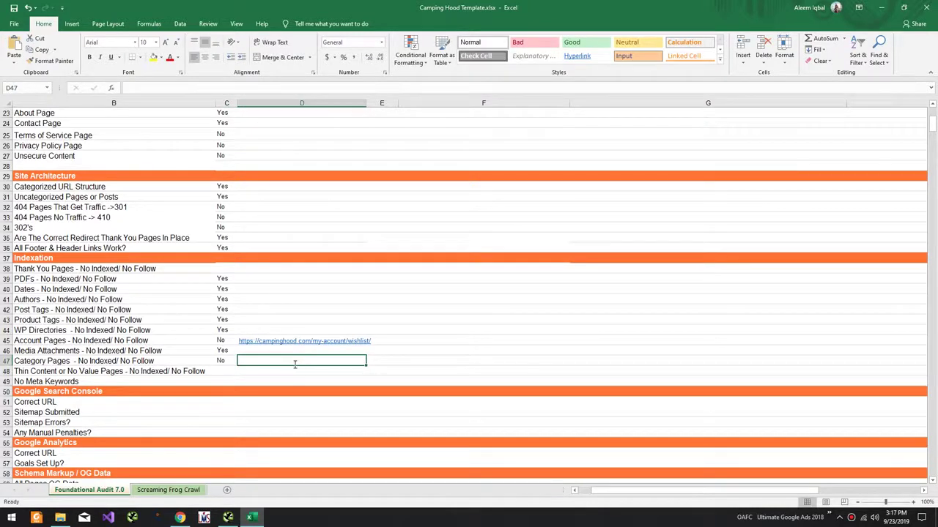
{"action": "type", "text": "Make sure to l"}
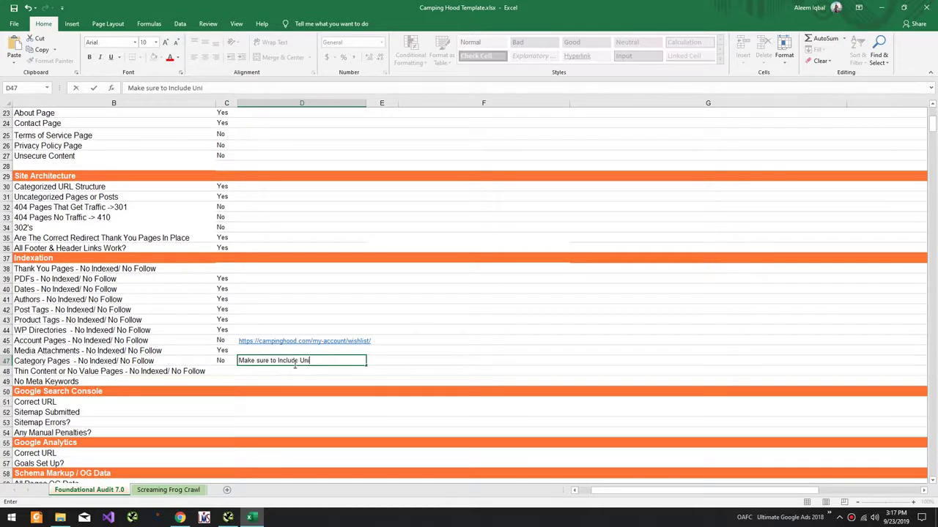
{"action": "type", "text": "nclude Unique Content on "}
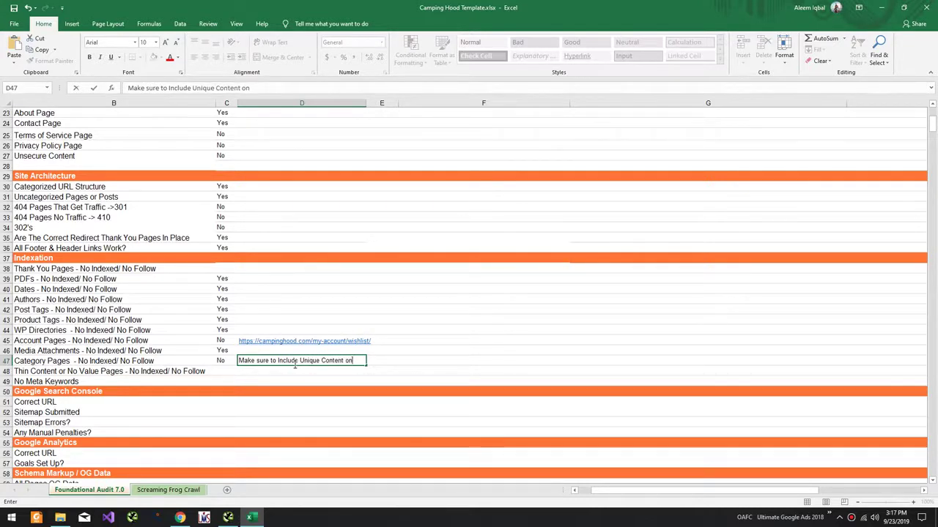
{"action": "type", "text": "Category"}
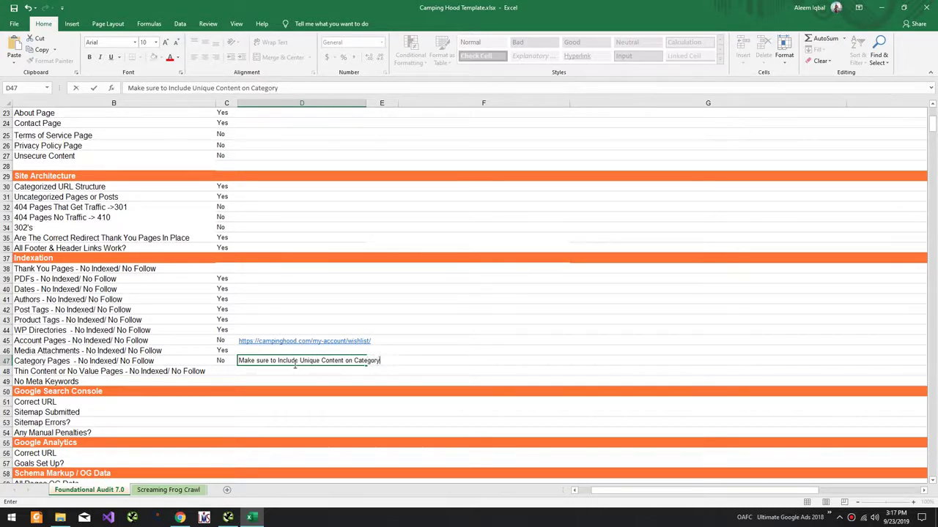
{"action": "type", "text": " Pages or Just simply d"}
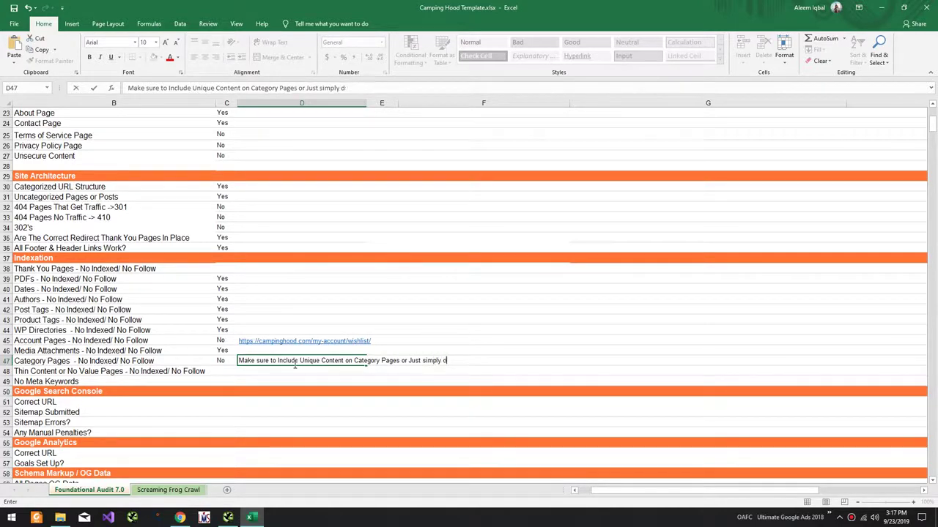
{"action": "type", "text": "eindex them"}
{"action": "key", "text": "Return"}
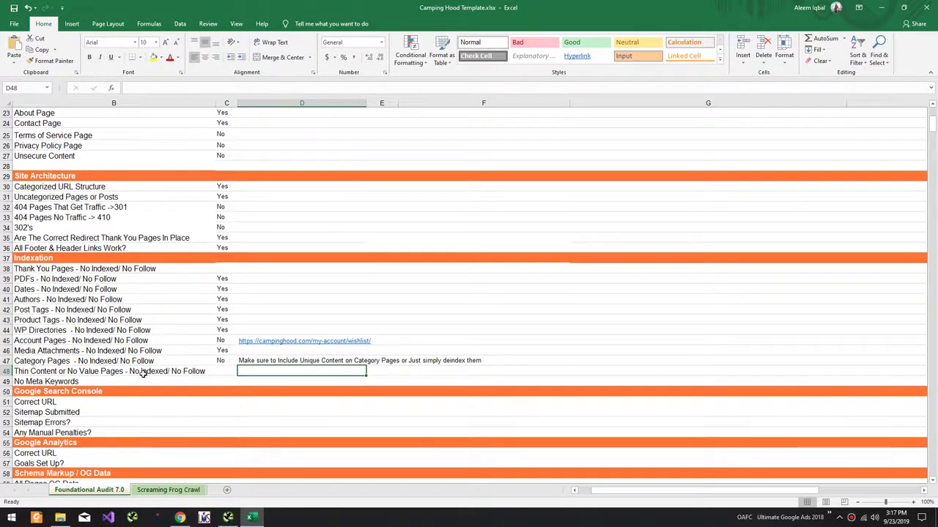
Sort the Screaming Frog Crawl sheet by the Word Count column in ascending order
{"action": "left_click", "coordinate": [230, 517]}
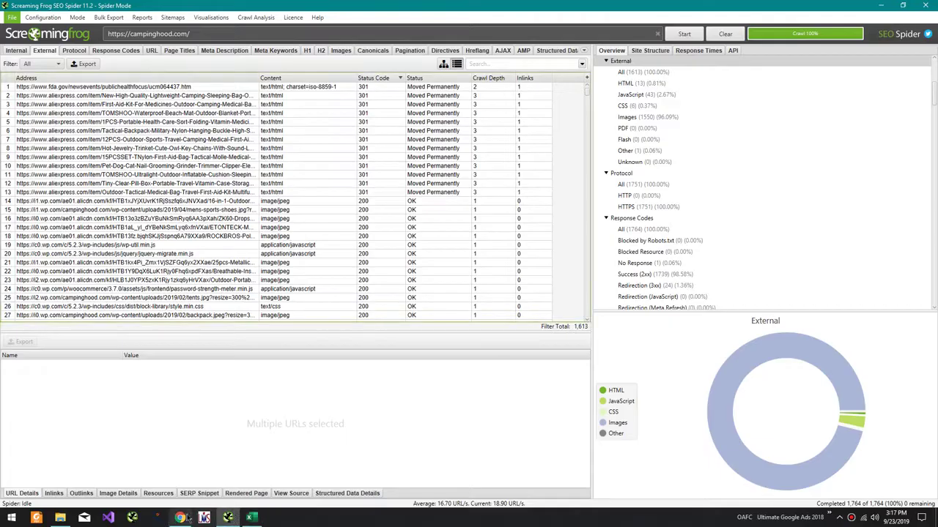
{"action": "left_click", "coordinate": [250, 518]}
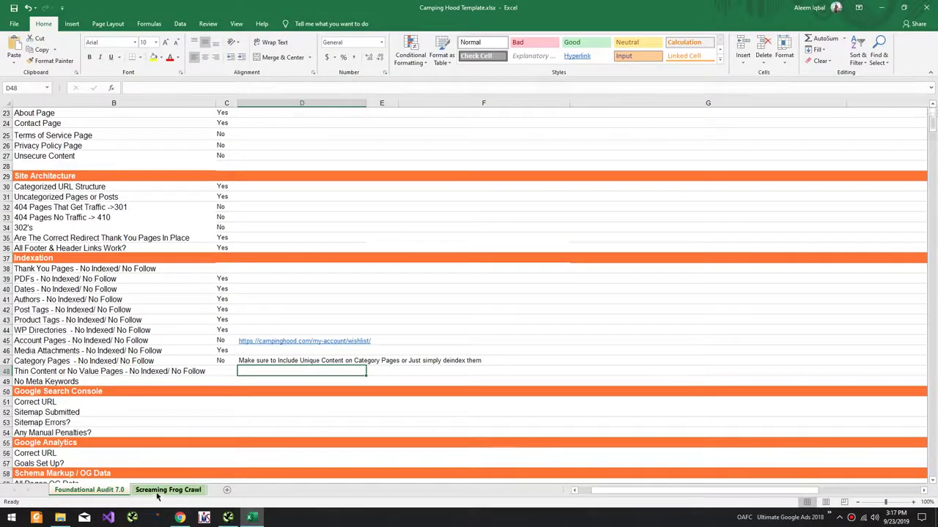
{"action": "left_click", "coordinate": [157, 490]}
{"action": "scroll", "coordinate": [469, 293], "scroll_direction": "right", "scroll_amount": 5}
{"action": "left_click_drag", "start_coordinate": [266, 268], "coordinate": [330, 220]}
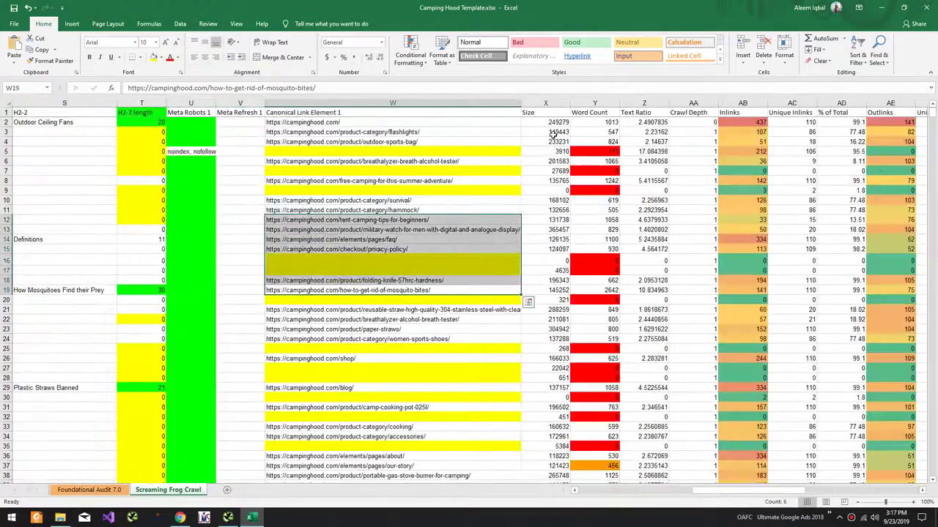
{"action": "left_click", "coordinate": [597, 113]}
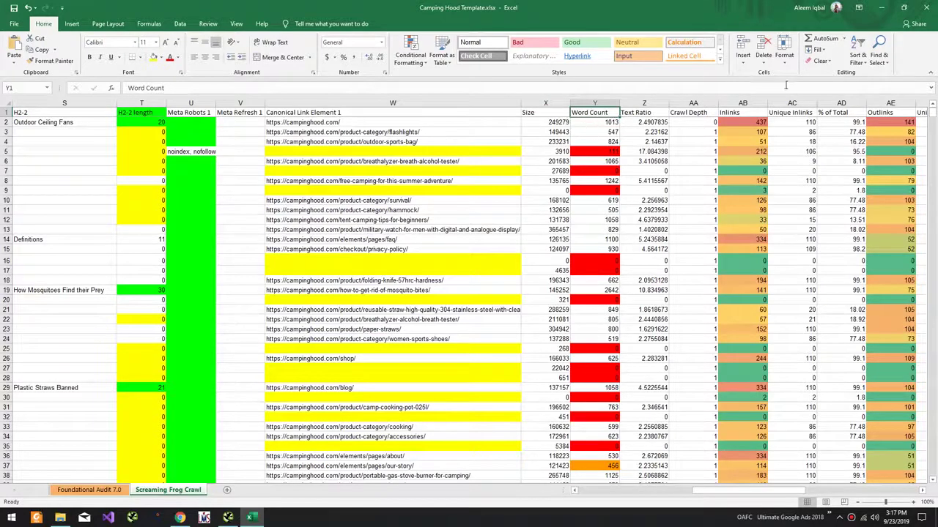
{"action": "left_click", "coordinate": [858, 59]}
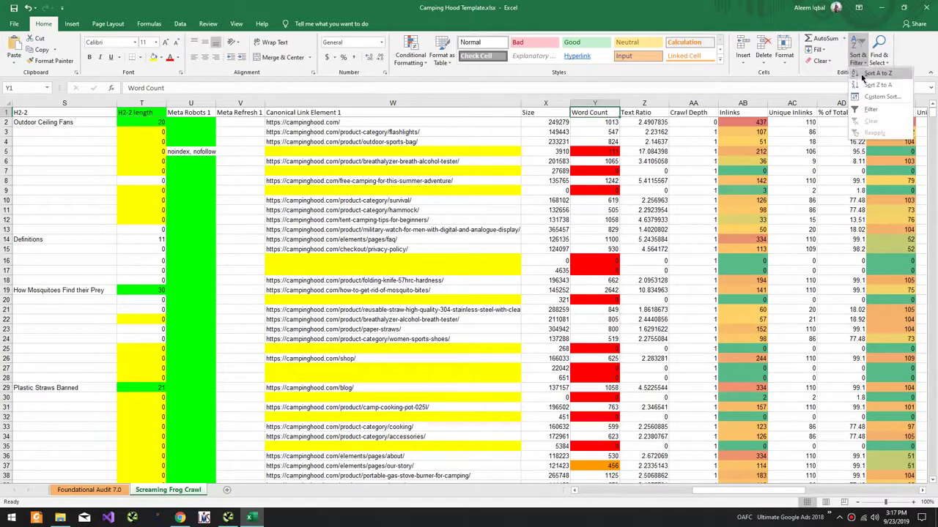
{"action": "left_click", "coordinate": [872, 74]}
Trace the low word count rows back to their addresses and examine them for thin content or no-value pages
{"action": "left_click_drag", "start_coordinate": [606, 128], "coordinate": [25, 224]}
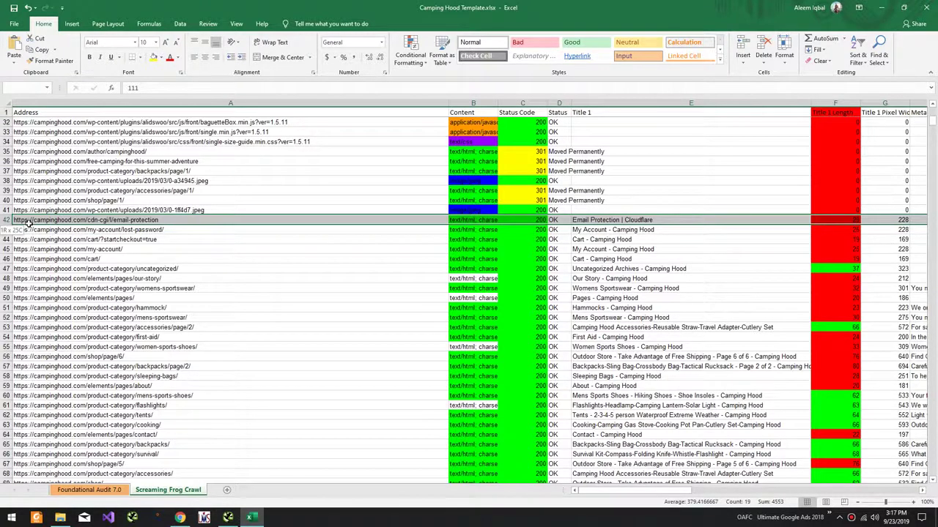
{"action": "left_click_drag", "start_coordinate": [33, 219], "coordinate": [131, 180]}
{"action": "left_click_drag", "start_coordinate": [146, 132], "coordinate": [164, 198]}
{"action": "left_click", "coordinate": [164, 198]}
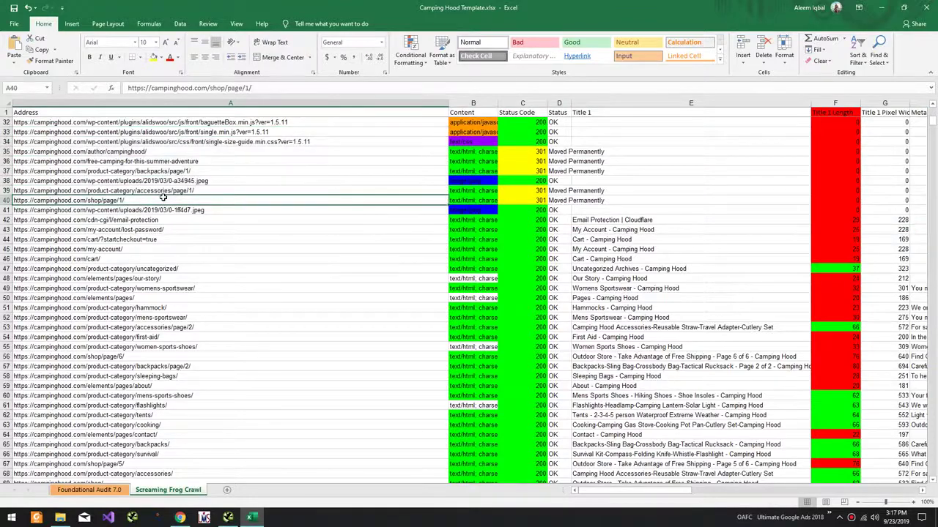
{"action": "key", "text": "alt+Tab"}
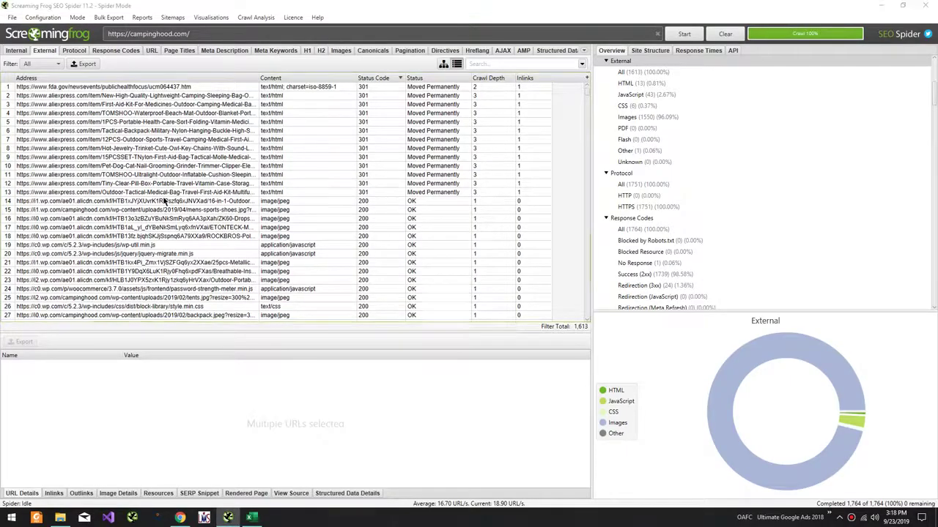
{"action": "key", "text": "alt+Tab"}
{"action": "key", "text": "Tab"}
{"action": "key", "text": "alt+Tab"}
{"action": "key", "text": "Tab"}
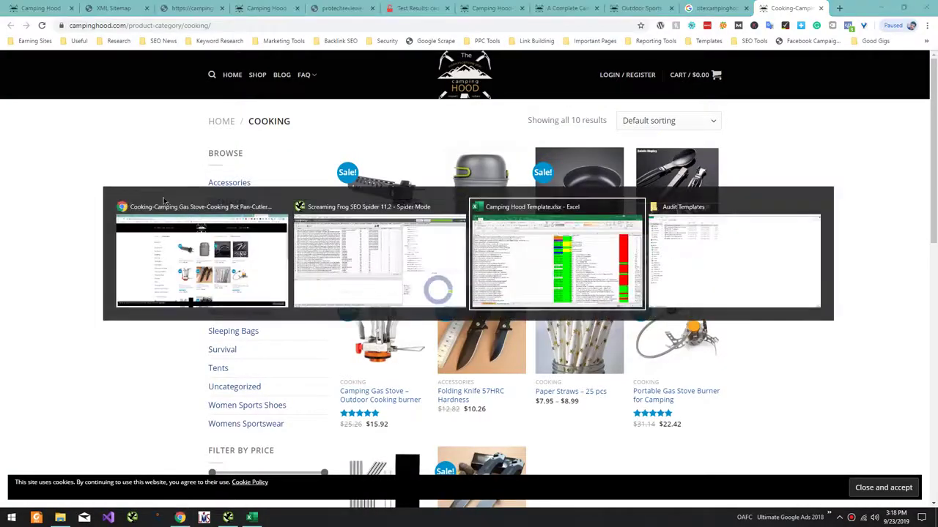
{"action": "key", "text": "alt+Tab"}
{"action": "key", "text": "alt+Tab"}
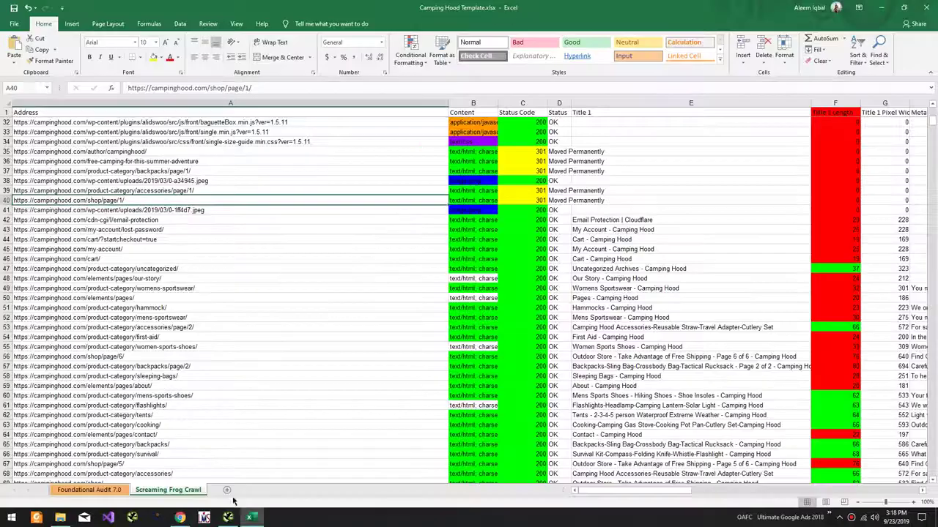
On the Foundational Audit 7.0 sheet, enter Yes in C48 for Thin Content or No Value Pages - No Indexed/ No Follow
{"action": "left_click", "coordinate": [89, 489]}
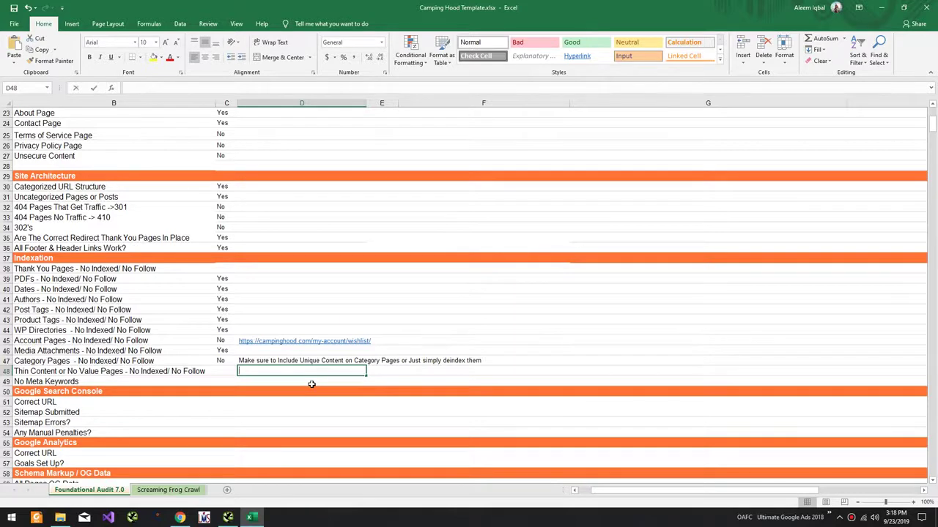
{"action": "type", "text": "No"}
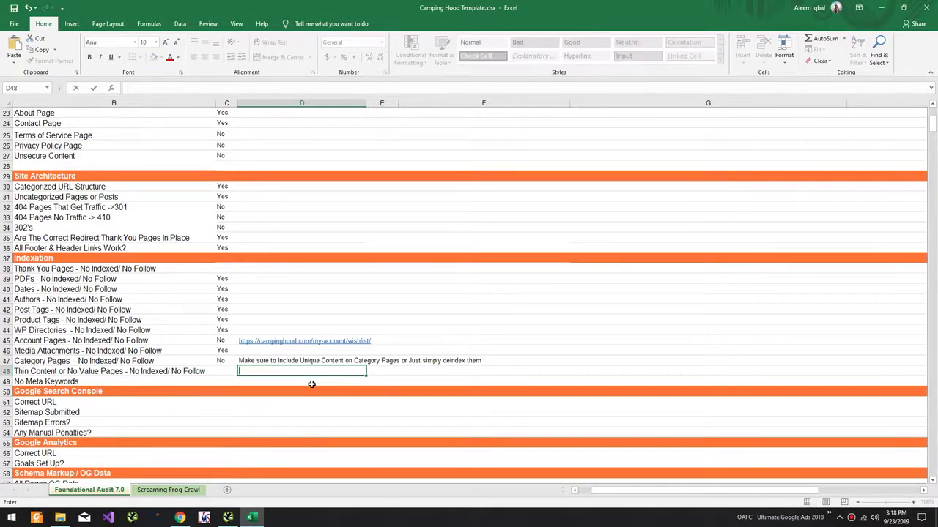
{"action": "key", "text": "Escape"}
{"action": "key", "text": "Left"}
{"action": "type", "text": "Yes"}
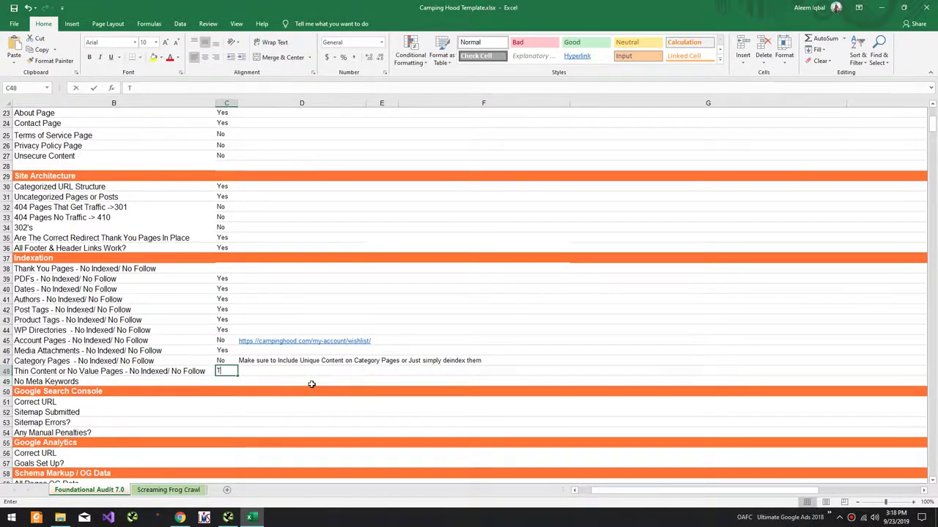
{"action": "key", "text": "BackSpace"}
{"action": "key", "text": "BackSpace"}
{"action": "key", "text": "BackSpace"}
{"action": "type", "text": "Yes"}
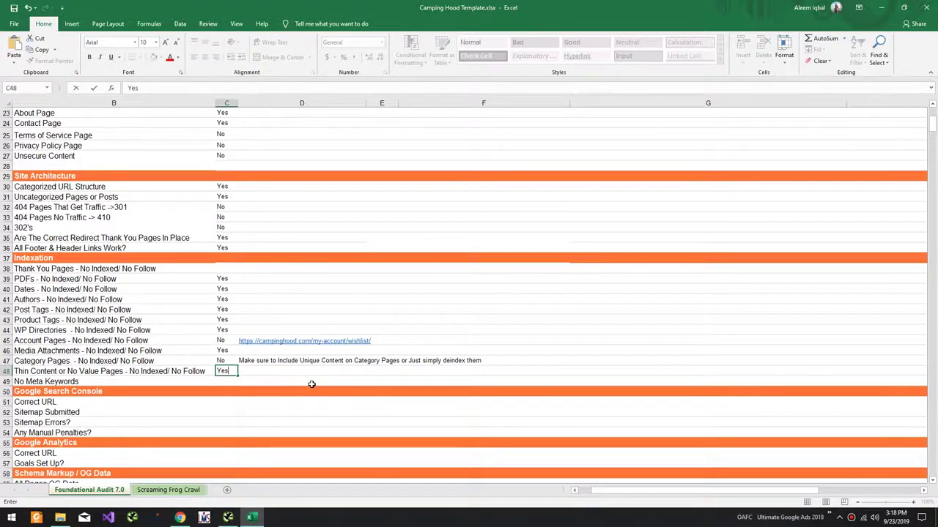
{"action": "key", "text": "Return"}
Enter Yes in C49 of the Excel audit for No Meta Keywords
{"action": "key", "text": "alt+Tab"}
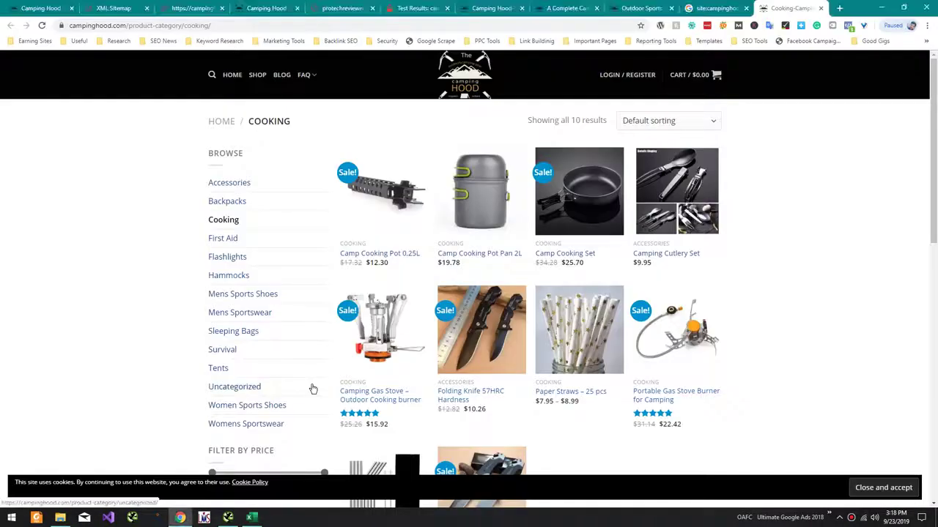
{"action": "key", "text": "alt+Tab"}
{"action": "type", "text": "Y"}
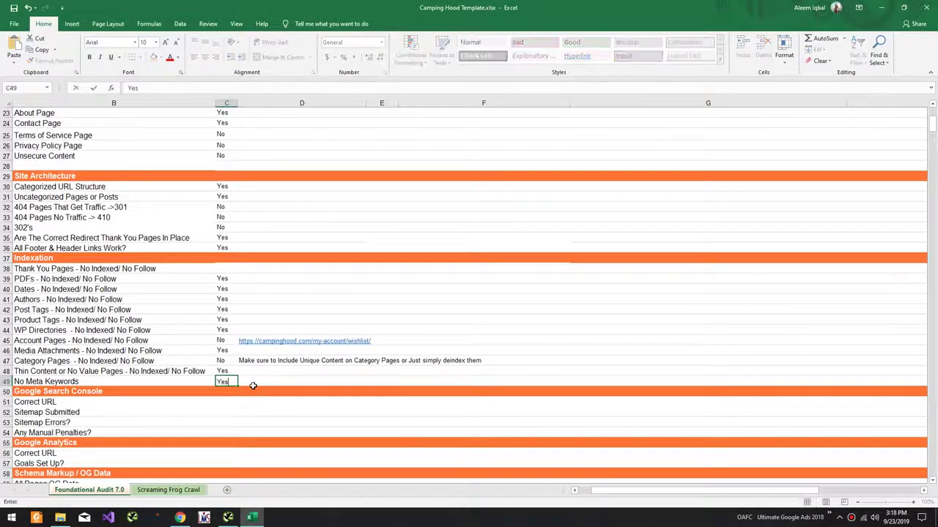
{"action": "key", "text": "Return"}
{"action": "scroll", "coordinate": [247, 392], "scroll_direction": "down", "scroll_amount": 6}
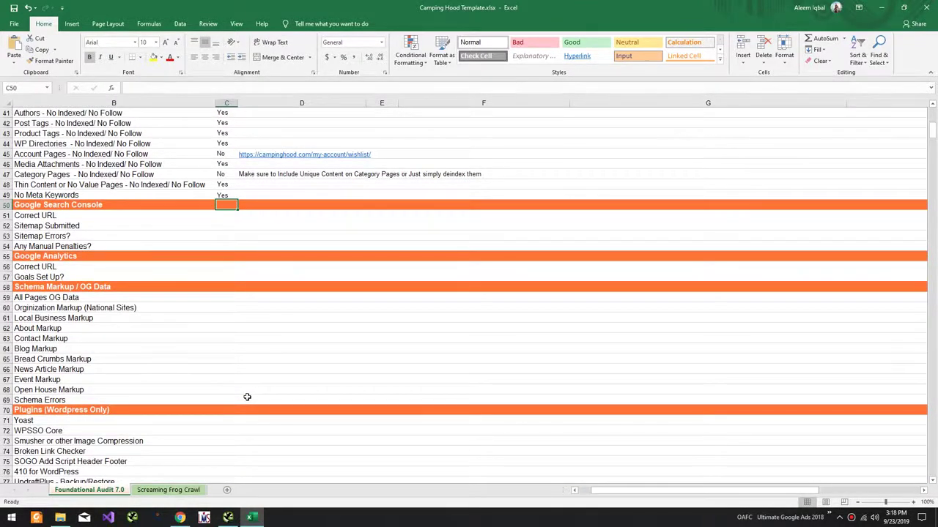
Go past the Google Search Console and Google Analytics sections and select the answer cell for All Pages OG Data
{"action": "scroll", "coordinate": [247, 397], "scroll_direction": "down", "scroll_amount": 2}
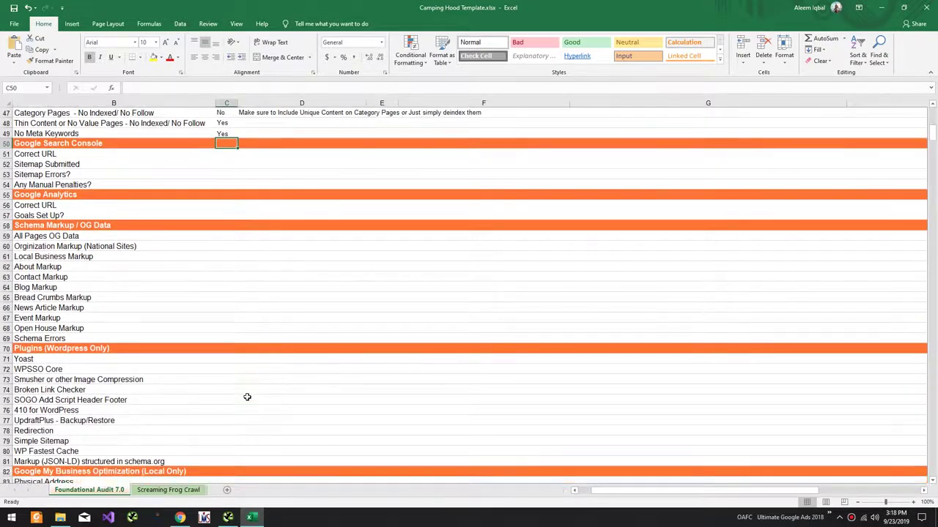
{"action": "left_click_drag", "start_coordinate": [225, 155], "coordinate": [224, 211]}
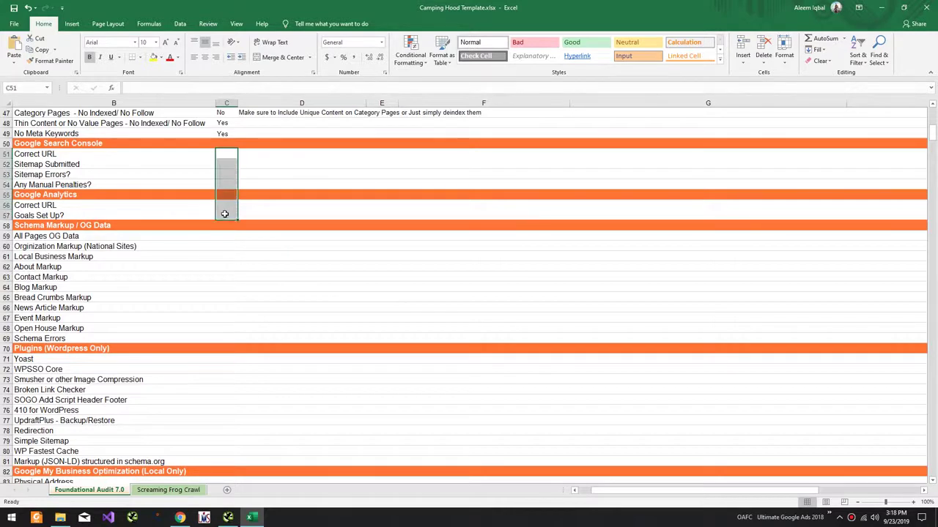
{"action": "left_click", "coordinate": [226, 185]}
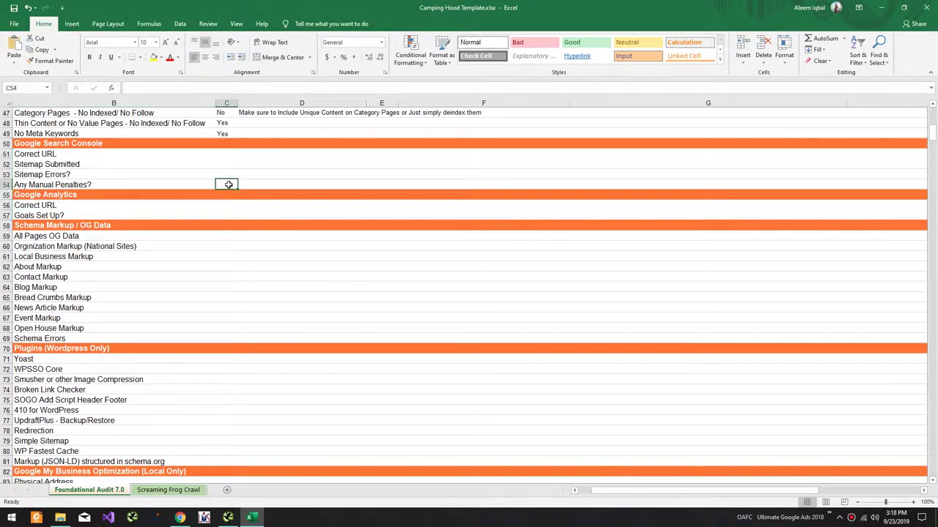
{"action": "left_click", "coordinate": [225, 224]}
{"action": "mouse_move", "coordinate": [225, 236]}
{"action": "left_mouse_down"}
{"action": "mouse_move", "coordinate": [226, 262]}
{"action": "mouse_move", "coordinate": [224, 246]}
{"action": "left_mouse_up"}
{"action": "left_click", "coordinate": [223, 244]}
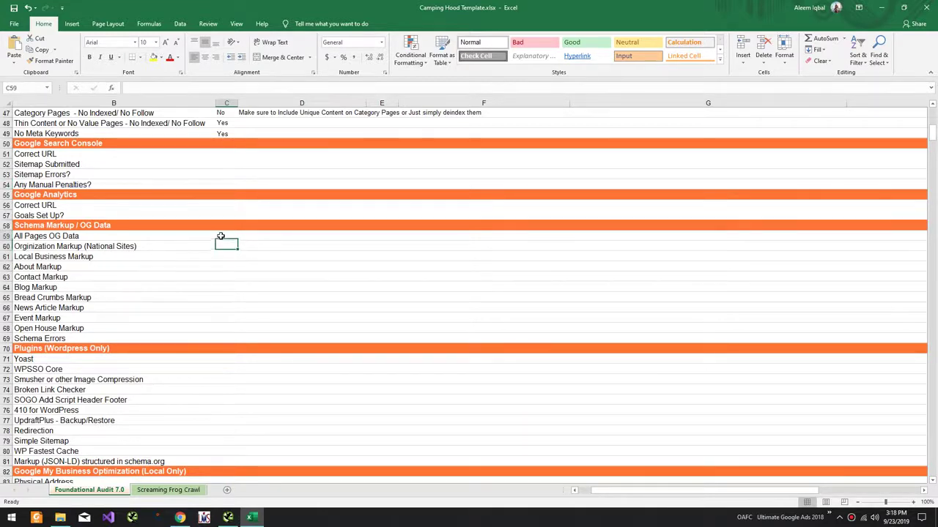
Switch to Chrome, go from the Cooking category to the Camping Hood home page, and copy its URL
{"action": "key", "text": "alt+Tab"}
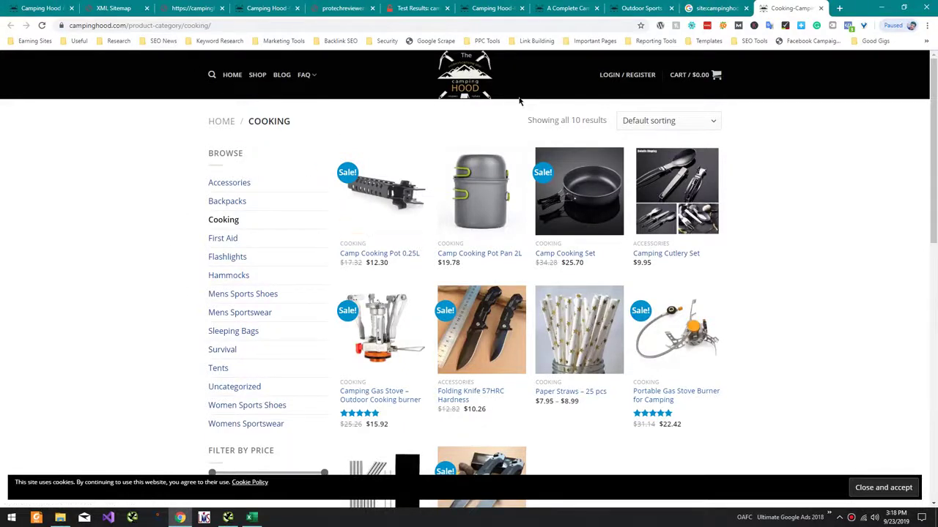
{"action": "left_click", "coordinate": [481, 86]}
{"action": "left_click", "coordinate": [219, 25]}
{"action": "key", "text": "ctrl+c"}
{"action": "key", "text": "ctrl+t"}
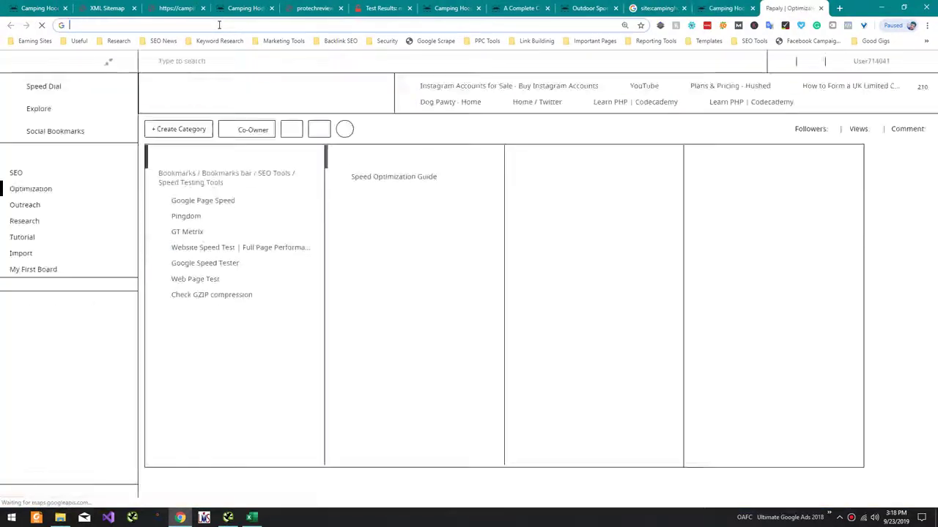
{"action": "type", "text": "structured data testing tool"}
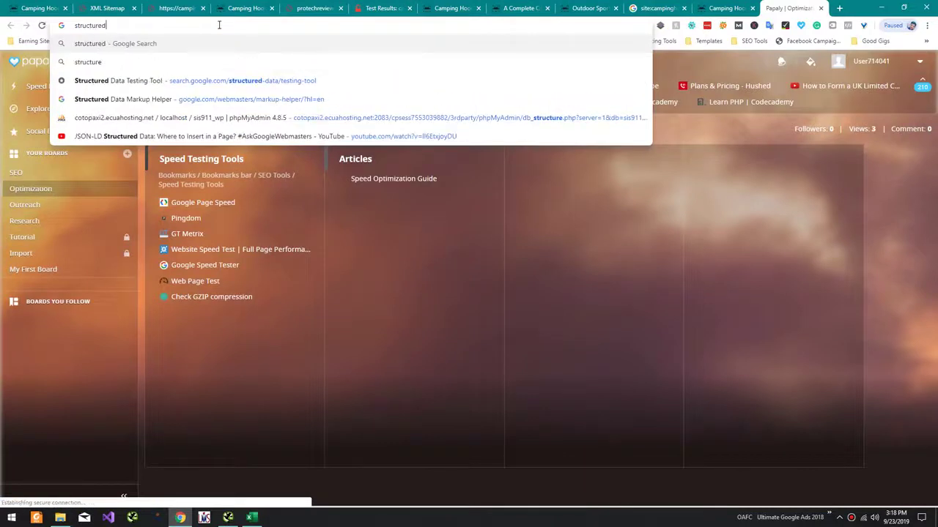
{"action": "key", "text": "Down"}
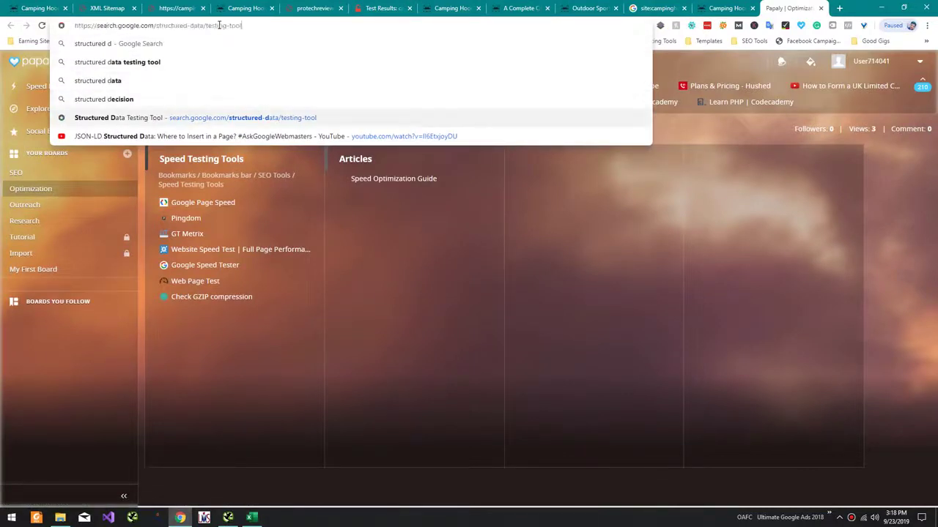
{"action": "key", "text": "Return"}
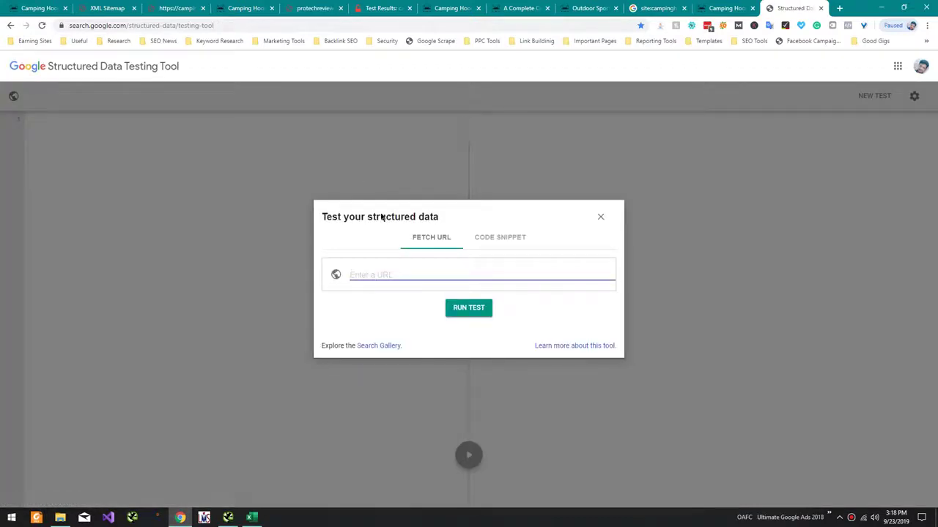
{"action": "key", "text": "ctrl+v"}
{"action": "left_click", "coordinate": [469, 310]}
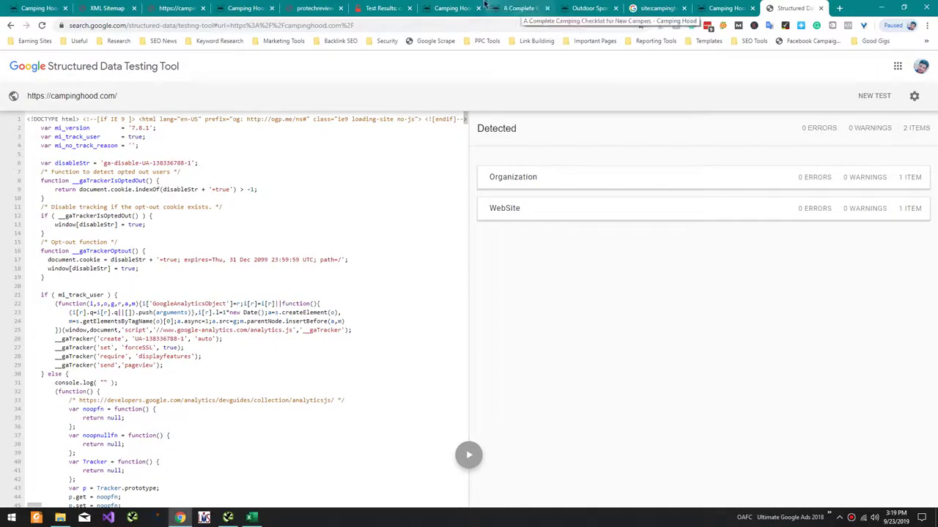
Inspect the WebSite item's url, name, SearchAction and urlTemplate properties in the test results, and return to the detected items
{"action": "left_click", "coordinate": [562, 211]}
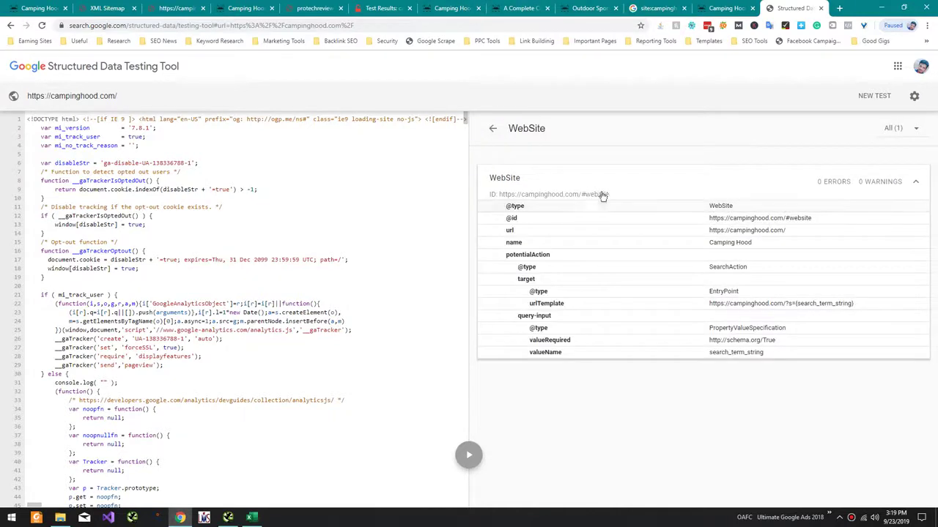
{"action": "left_click", "coordinate": [715, 229]}
{"action": "left_click", "coordinate": [720, 242]}
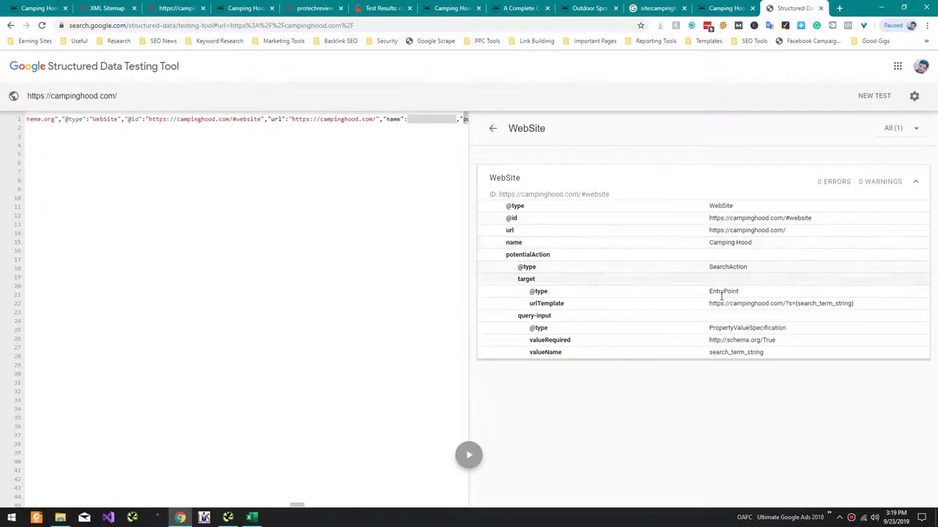
{"action": "left_click", "coordinate": [729, 270]}
{"action": "left_click", "coordinate": [731, 303]}
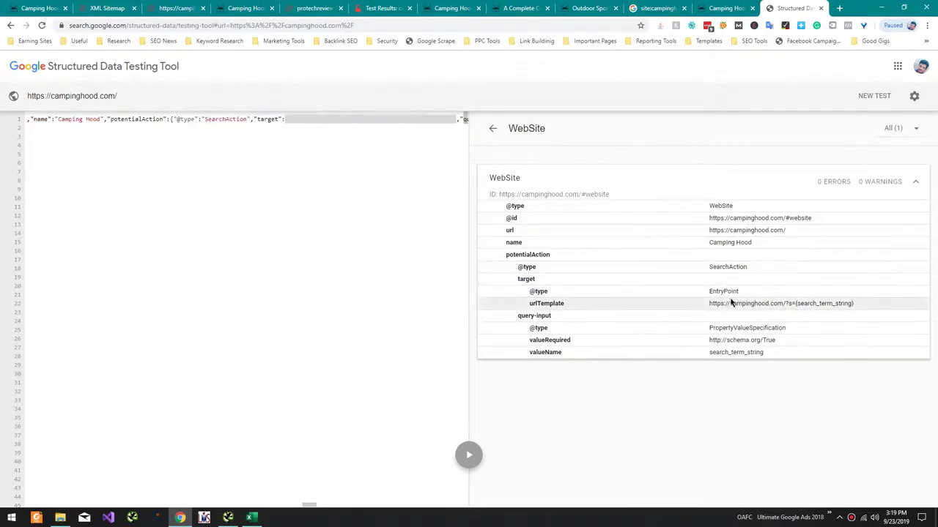
{"action": "left_click", "coordinate": [492, 128]}
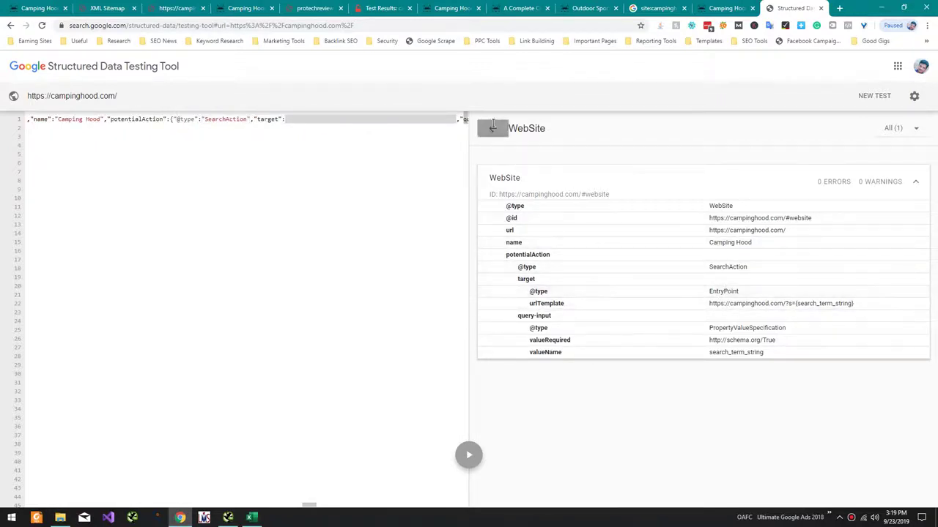
Inspect the Organization item's url, sameAs social profiles, name and logo in the test results
{"action": "left_click", "coordinate": [688, 188]}
{"action": "left_click", "coordinate": [711, 218]}
{"action": "left_click", "coordinate": [715, 230]}
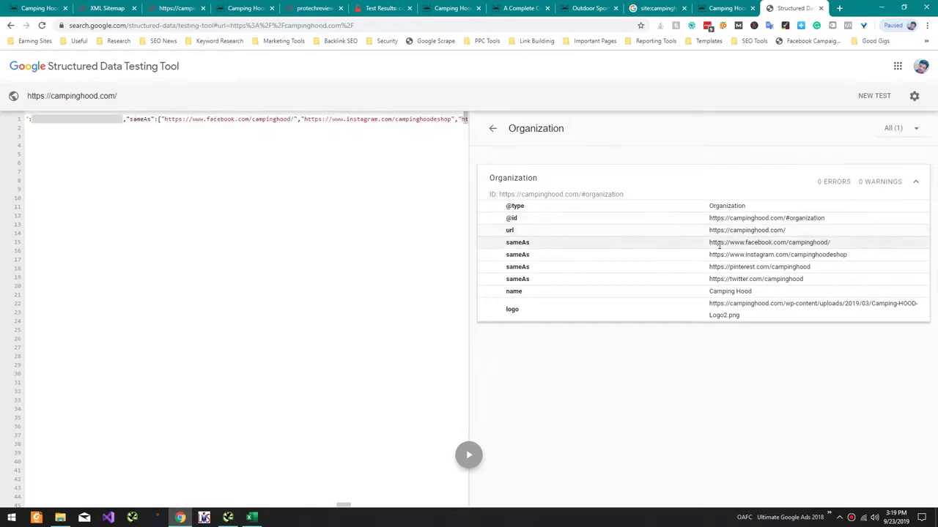
{"action": "left_click", "coordinate": [719, 245]}
{"action": "left_click", "coordinate": [718, 279]}
{"action": "left_click", "coordinate": [722, 291]}
{"action": "left_click", "coordinate": [725, 312]}
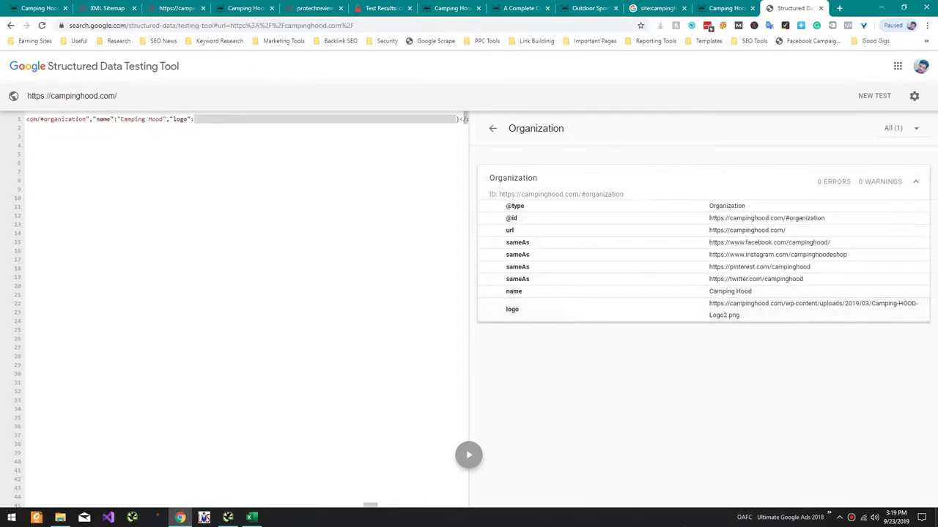
{"action": "left_click", "coordinate": [636, 525]}
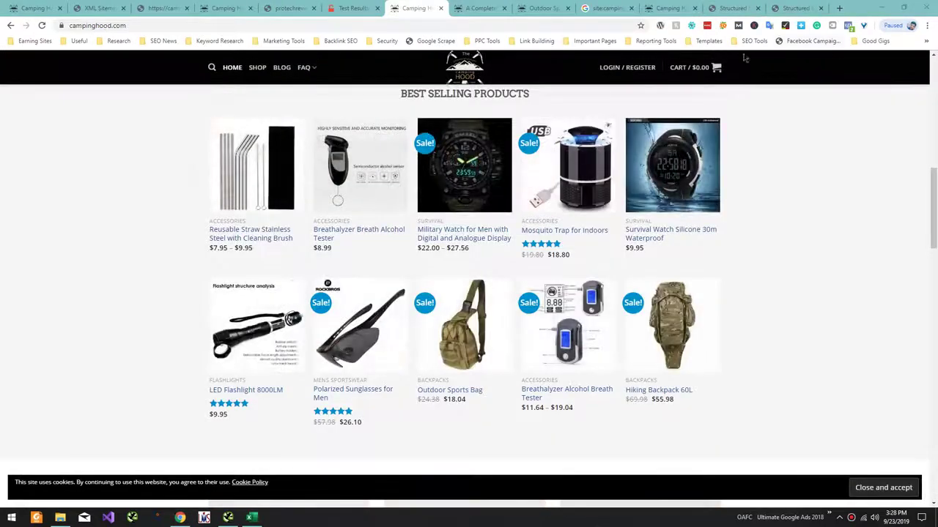
Turn on MozBar on the campinghood.com home page, dismiss its tutorial, and open the page analysis
{"action": "left_click", "coordinate": [691, 25]}
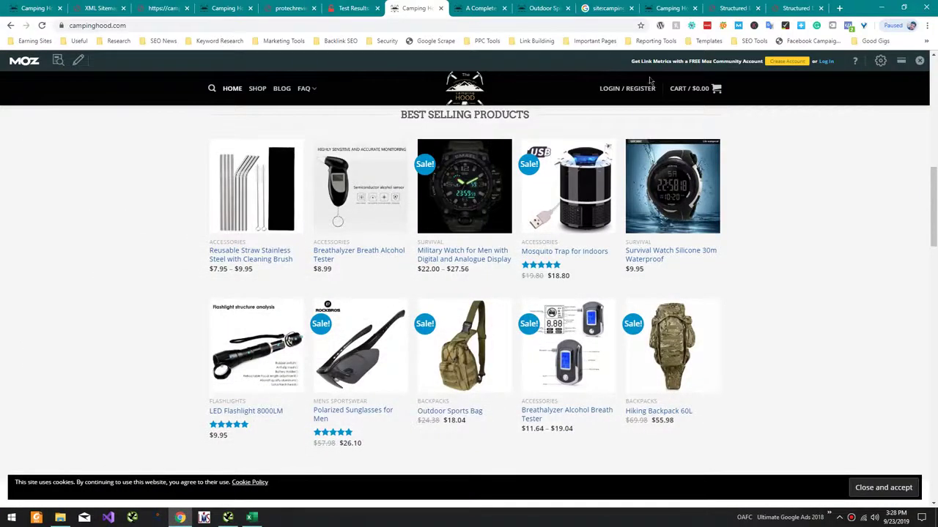
{"action": "left_click", "coordinate": [64, 59]}
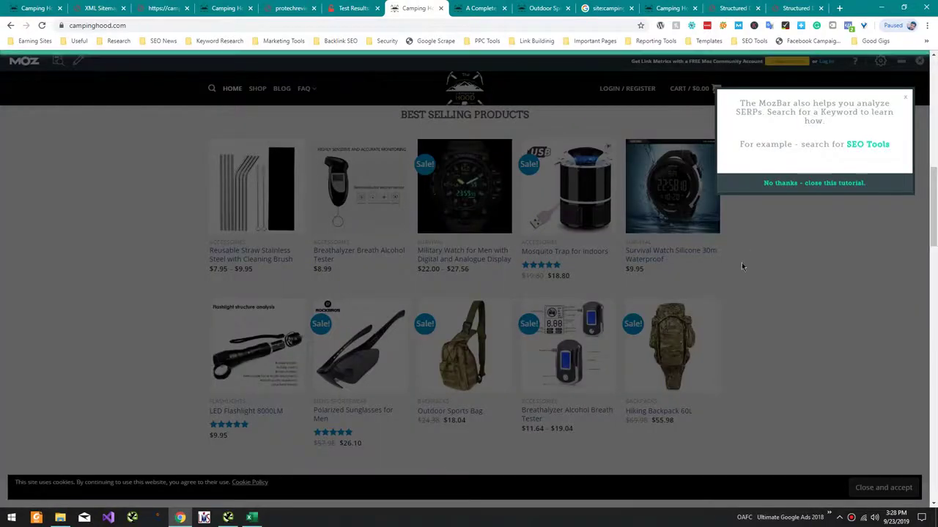
{"action": "left_click", "coordinate": [742, 267]}
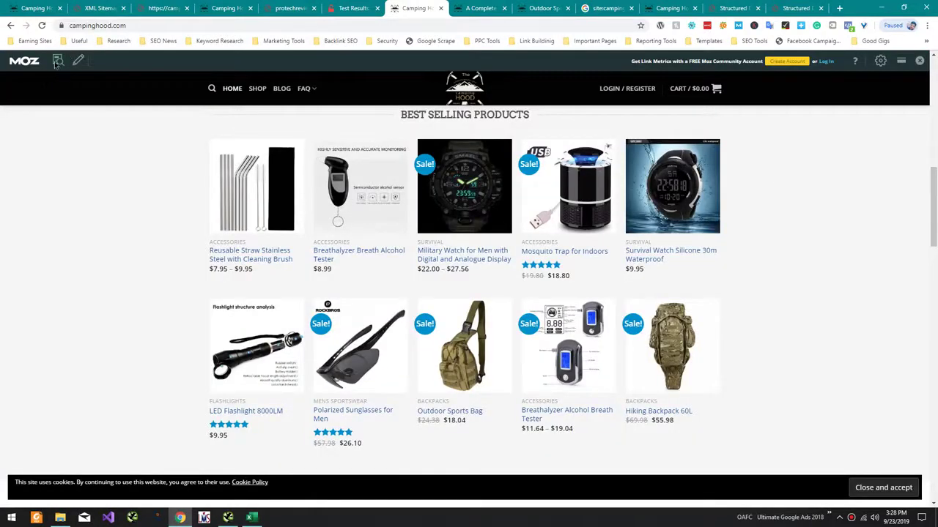
{"action": "left_click", "coordinate": [58, 62]}
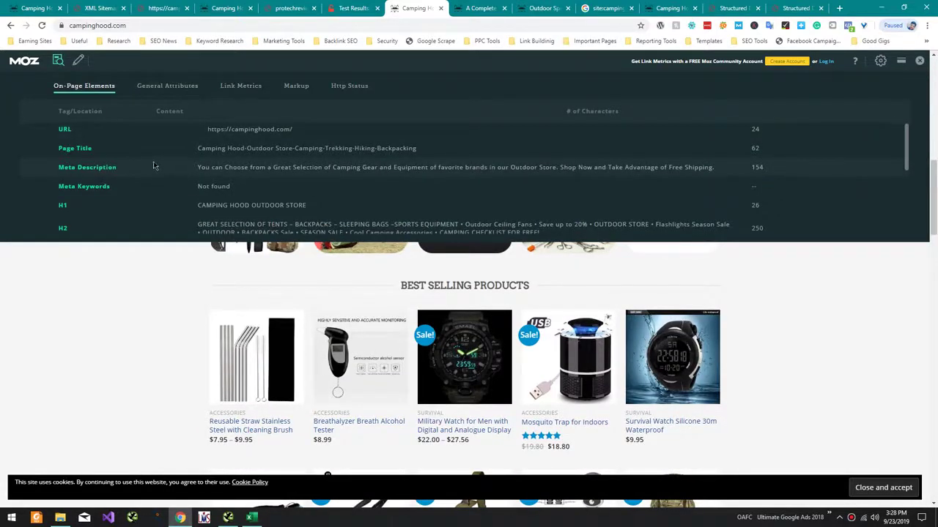
Look through the General Attributes and Link Metrics of the home page in the Moz page analysis
{"action": "left_click", "coordinate": [159, 92]}
{"action": "scroll", "coordinate": [212, 149], "scroll_direction": "down", "scroll_amount": 3}
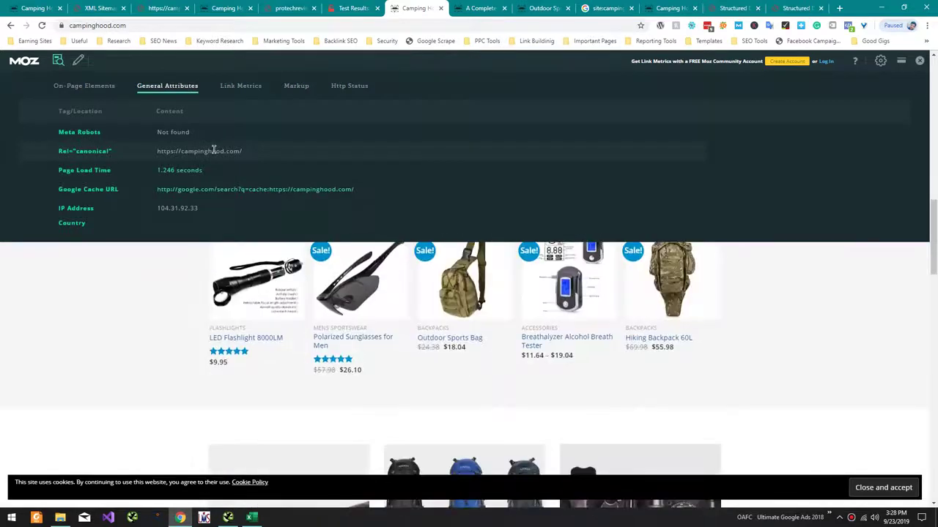
{"action": "left_click", "coordinate": [244, 90]}
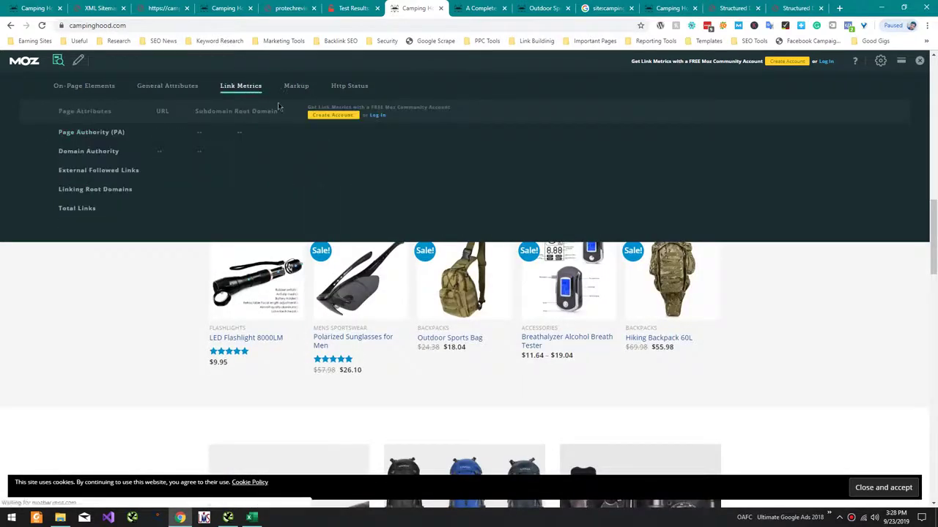
{"action": "scroll", "coordinate": [271, 93], "scroll_direction": "down", "scroll_amount": 3}
Check the home page's Open Graph Protocol markup and examine its report in the Facebook Open Graph Object Debugger
{"action": "left_click", "coordinate": [297, 90]}
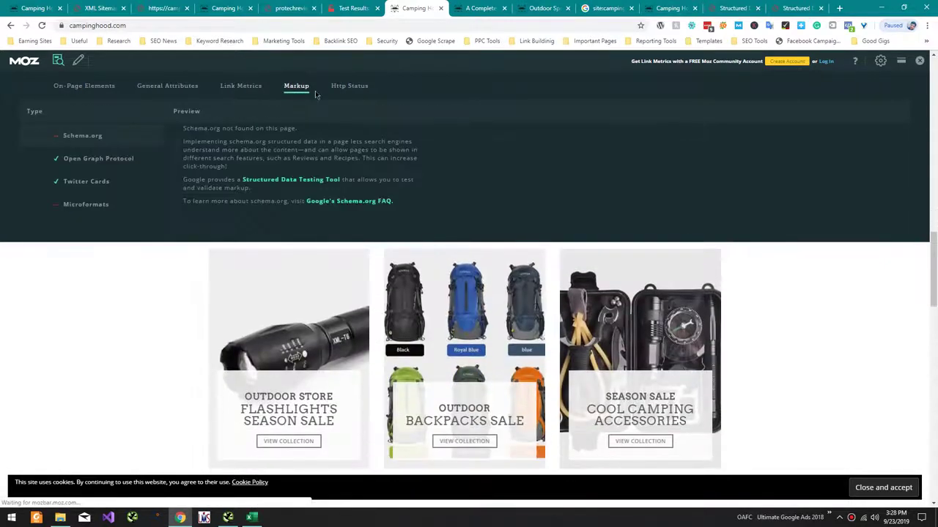
{"action": "left_click", "coordinate": [123, 170]}
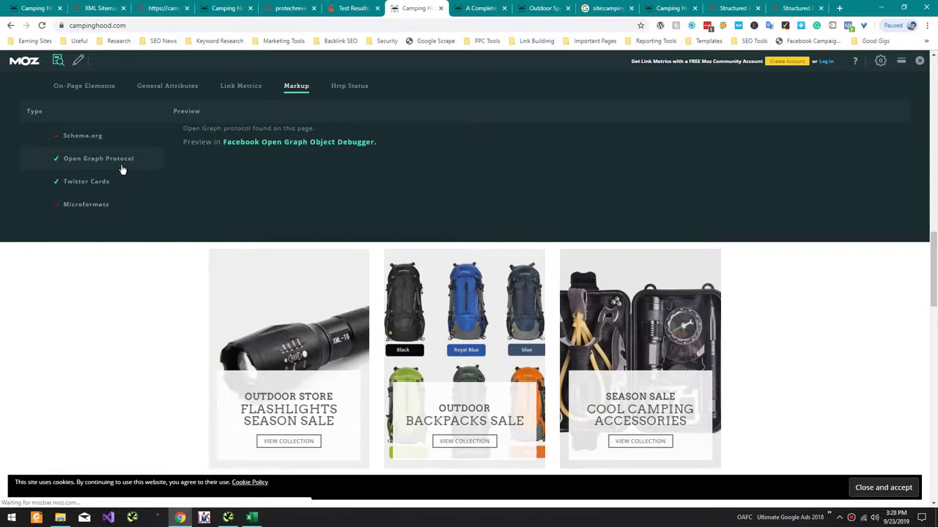
{"action": "left_click", "coordinate": [250, 146]}
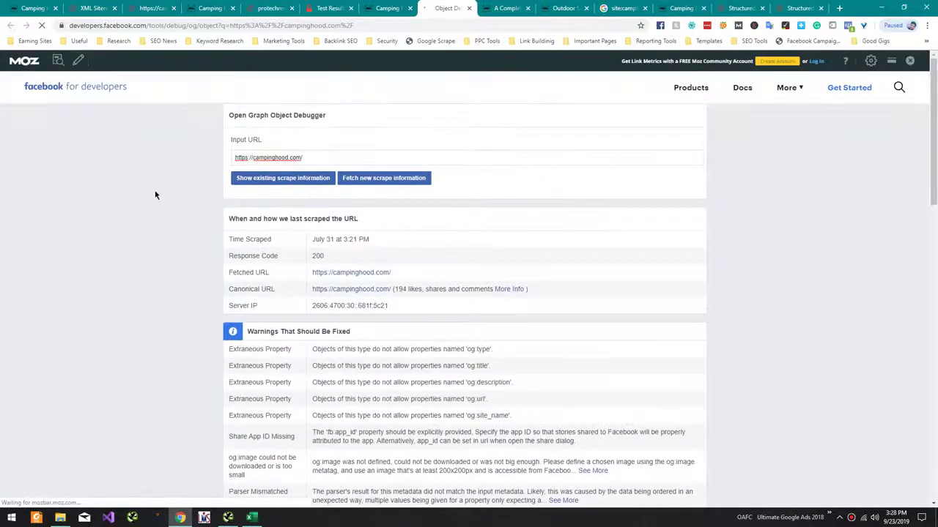
{"action": "scroll", "coordinate": [155, 194], "scroll_direction": "down", "scroll_amount": 10}
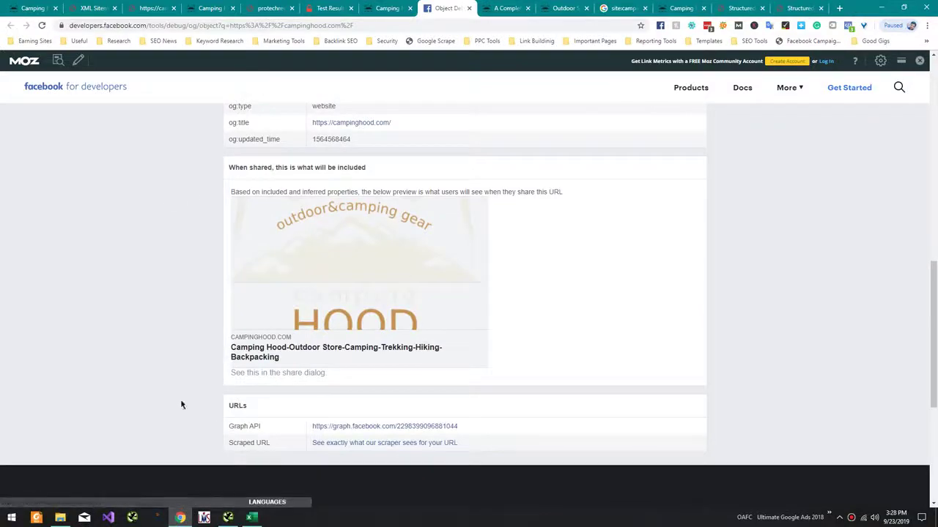
{"action": "scroll", "coordinate": [208, 179], "scroll_direction": "up", "scroll_amount": 5}
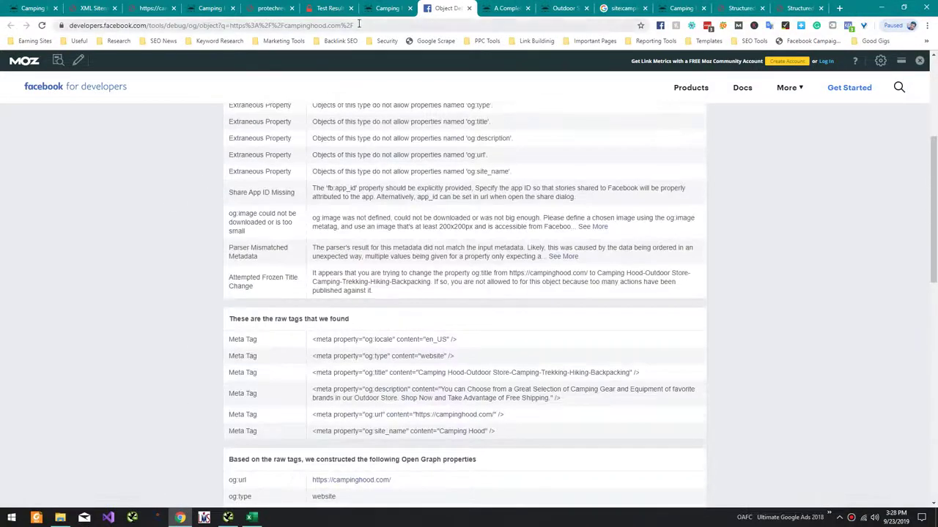
Switch to the Excel audit sheet and enter Yes for All Pages OG Data and for Organization Markup
{"action": "key", "text": "alt+Tab"}
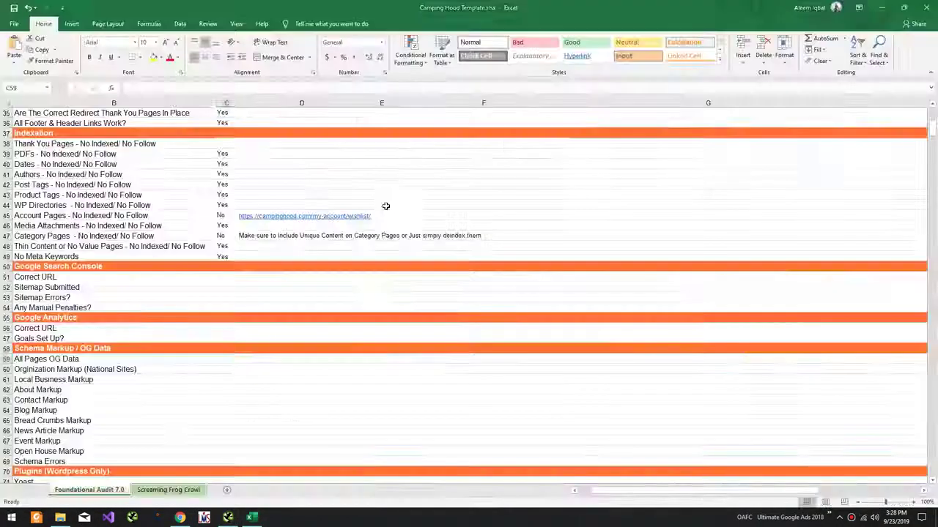
{"action": "type", "text": "Yes"}
{"action": "key", "text": "Return"}
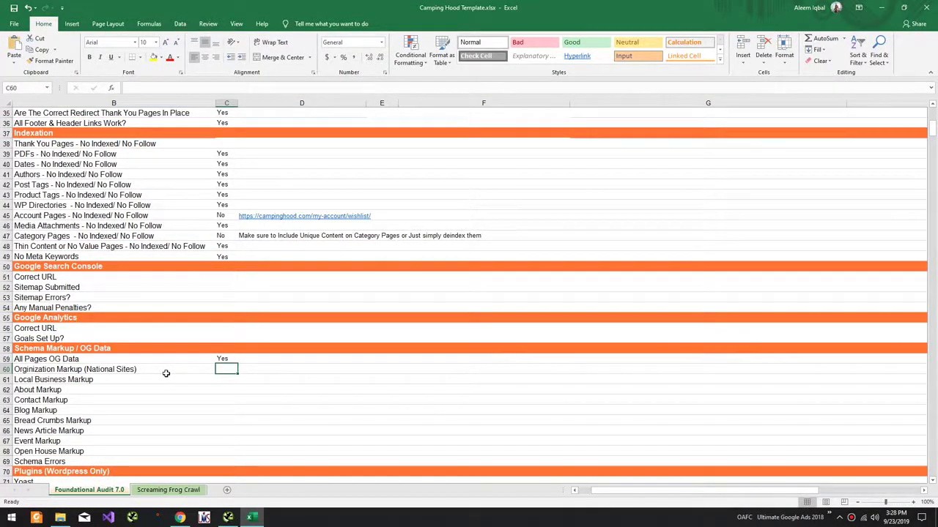
{"action": "type", "text": "Yes"}
{"action": "key", "text": "Return"}
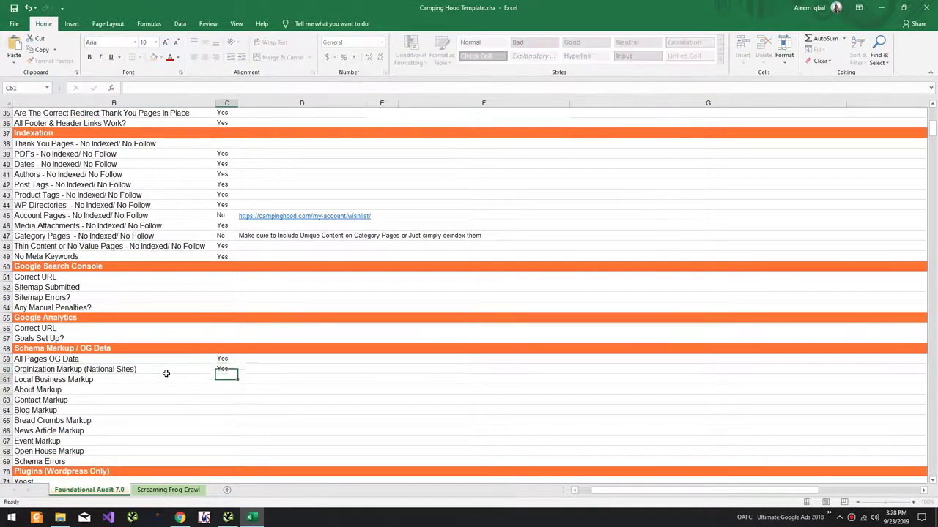
Look over the campinghood.com home page for local business details and enter No for Local Business Markup in the audit sheet
{"action": "key", "text": "alt+Tab"}
{"action": "key", "text": "alt+Tab"}
{"action": "left_click", "coordinate": [681, 8]}
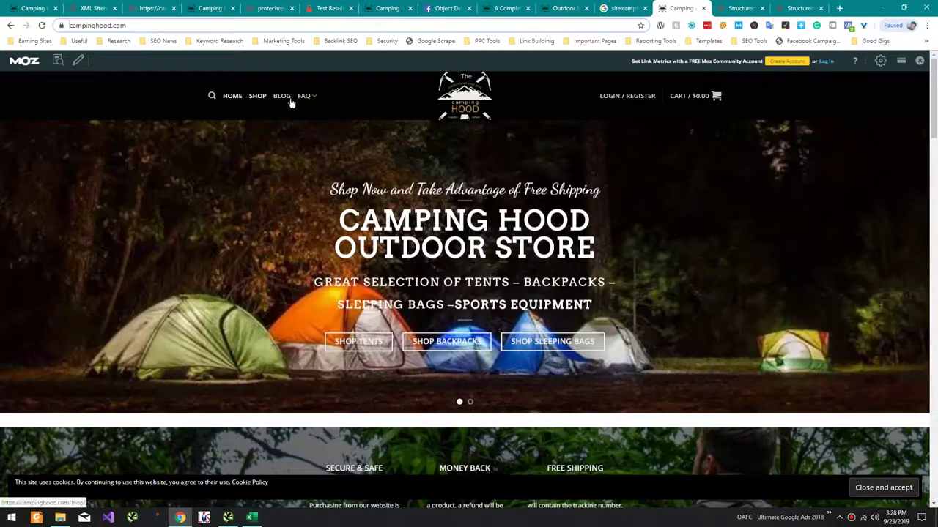
{"action": "key", "text": "alt+Tab"}
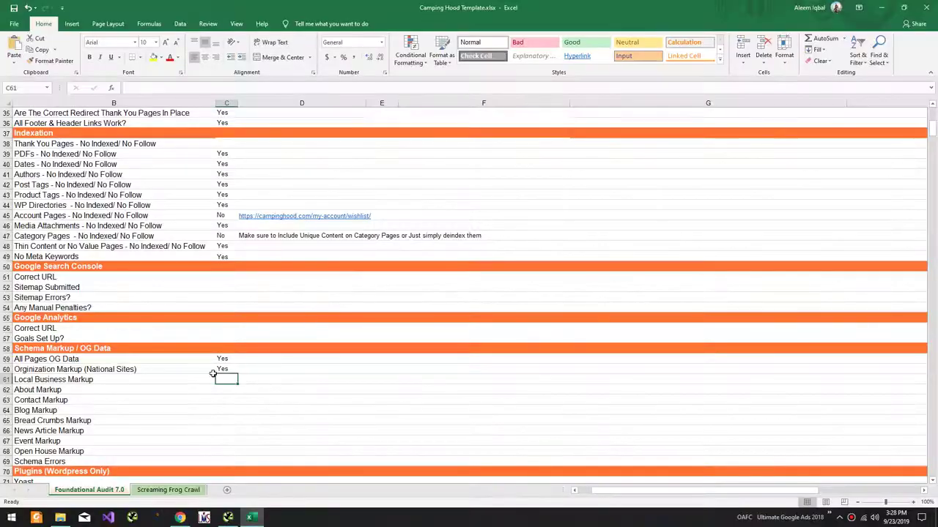
{"action": "key", "text": "alt+Tab"}
{"action": "scroll", "coordinate": [323, 173], "scroll_direction": "down", "scroll_amount": 10}
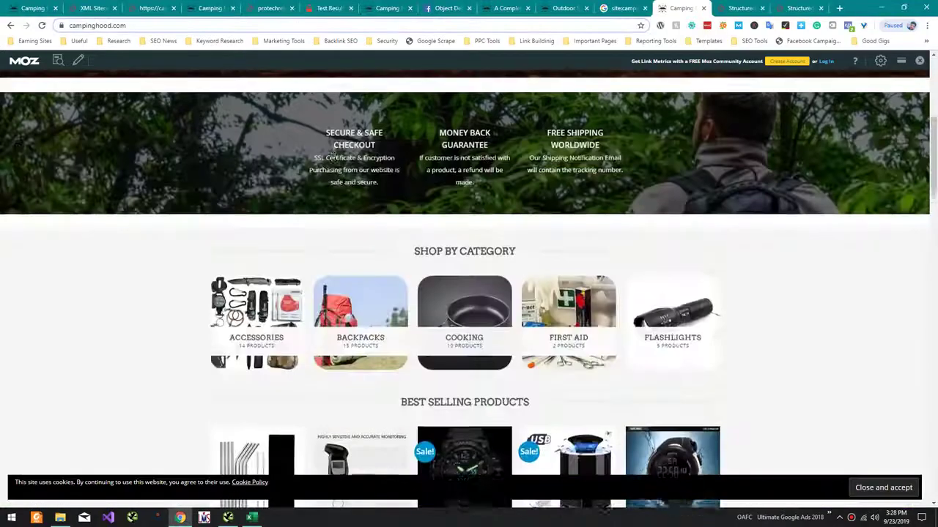
{"action": "scroll", "coordinate": [333, 151], "scroll_direction": "down", "scroll_amount": 10}
{"action": "scroll", "coordinate": [332, 150], "scroll_direction": "up", "scroll_amount": 7}
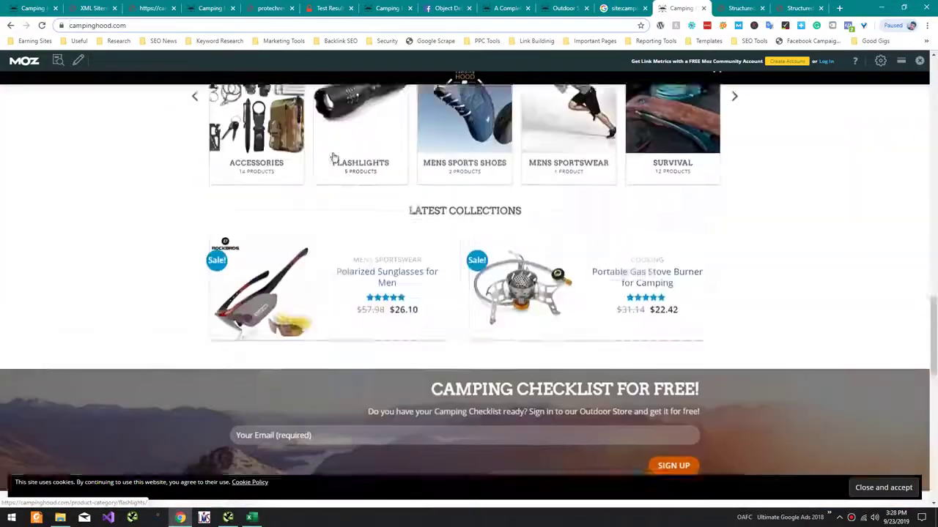
{"action": "scroll", "coordinate": [332, 156], "scroll_direction": "up", "scroll_amount": 10}
{"action": "key", "text": "alt+Tab"}
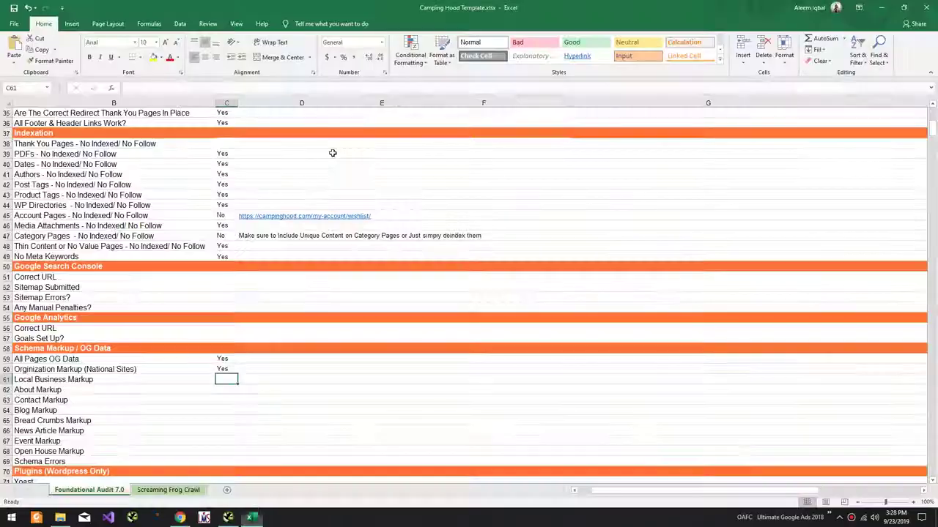
{"action": "type", "text": "Yes"}
{"action": "key", "text": "Return"}
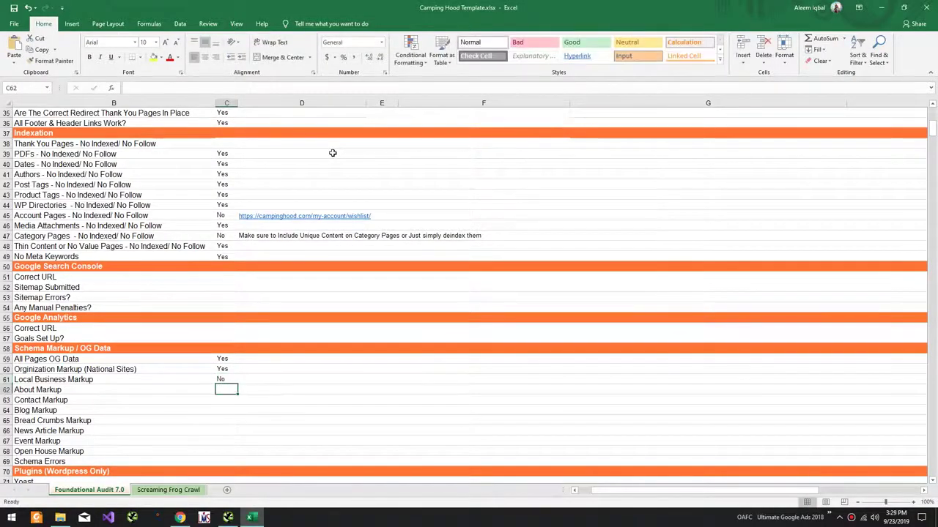
Open the About page of campinghood.com in Chrome and copy its URL
{"action": "key", "text": "alt+Tab"}
{"action": "mouse_move", "coordinate": [306, 96]}
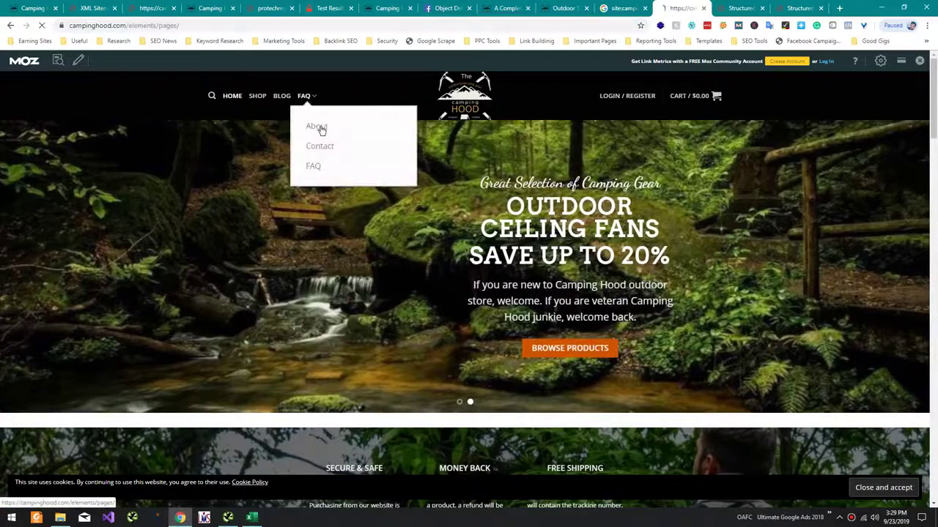
{"action": "left_click", "coordinate": [320, 129]}
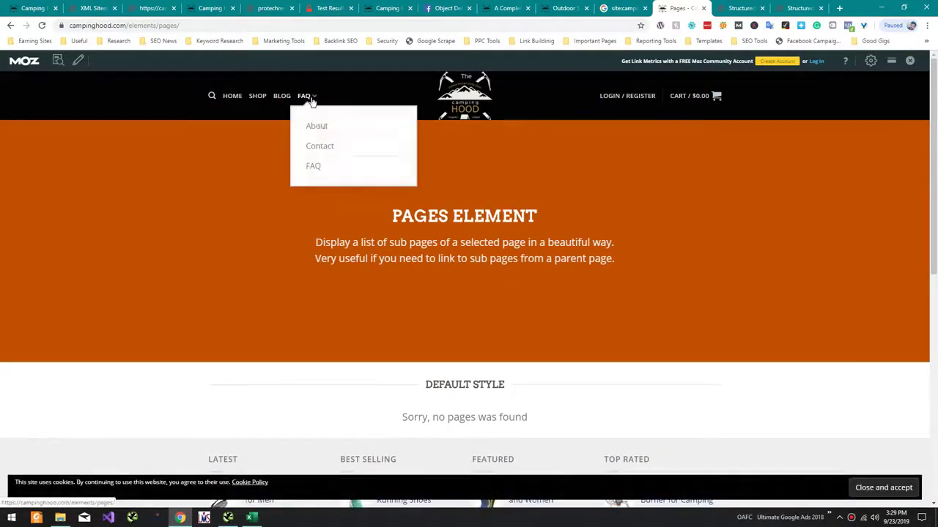
{"action": "left_click", "coordinate": [320, 129]}
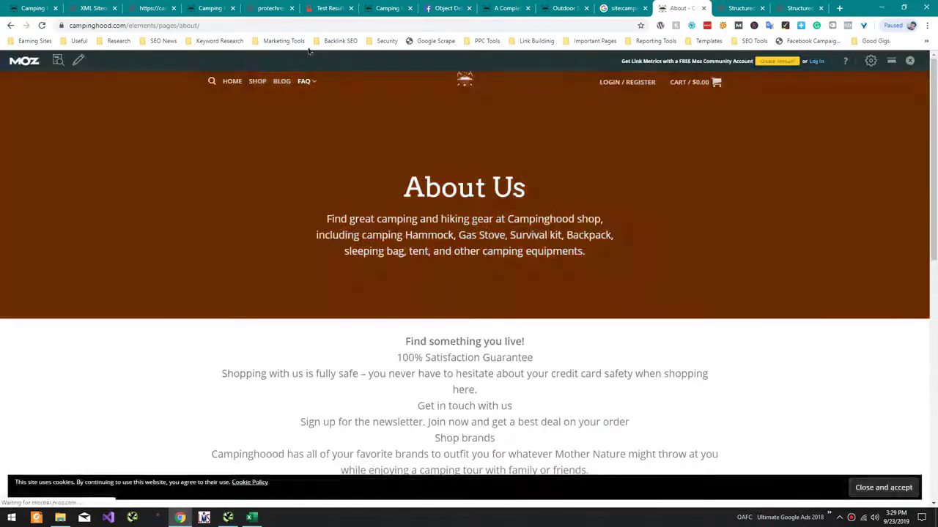
{"action": "left_click", "coordinate": [288, 28]}
{"action": "key", "text": "ctrl+c"}
{"action": "scroll", "coordinate": [245, 171], "scroll_direction": "down", "scroll_amount": 10}
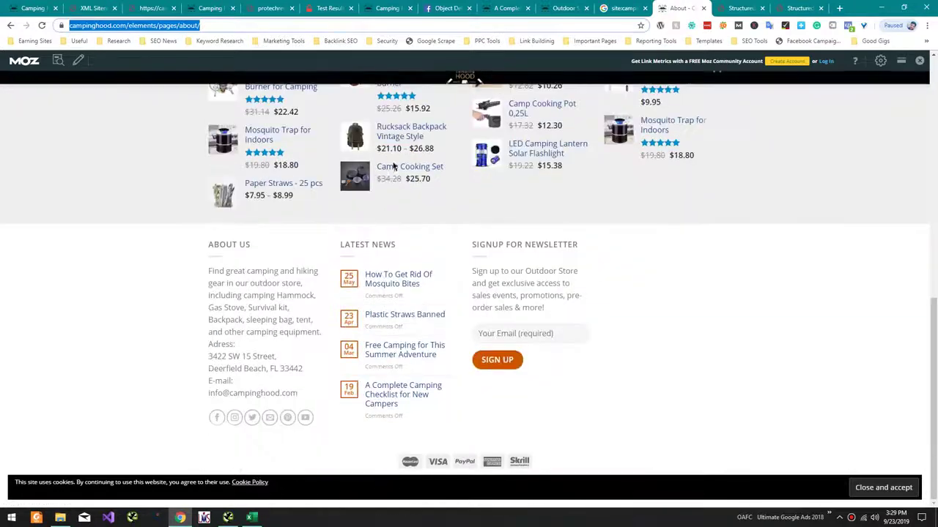
{"action": "left_click", "coordinate": [739, 8]}
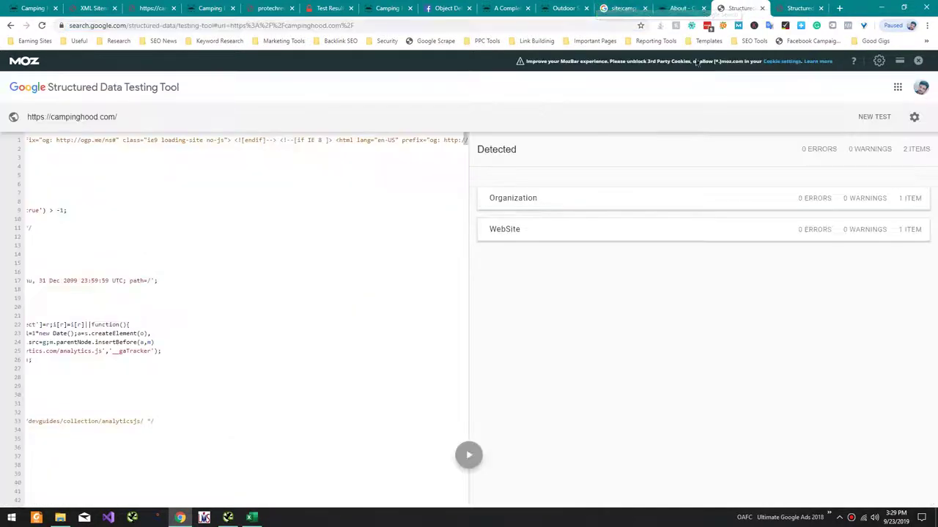
{"action": "left_click", "coordinate": [870, 121]}
{"action": "key", "text": "ctrl+a"}
{"action": "key", "text": "ctrl+v"}
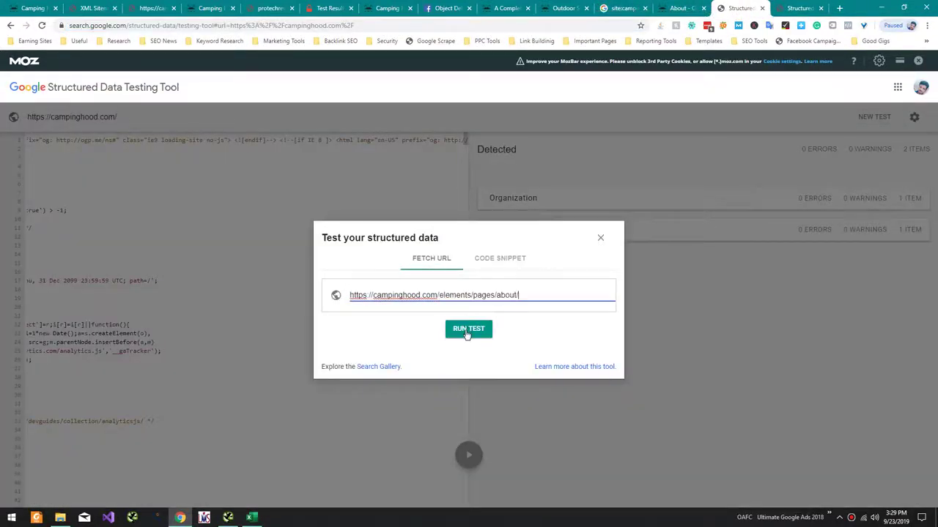
{"action": "left_click", "coordinate": [468, 329]}
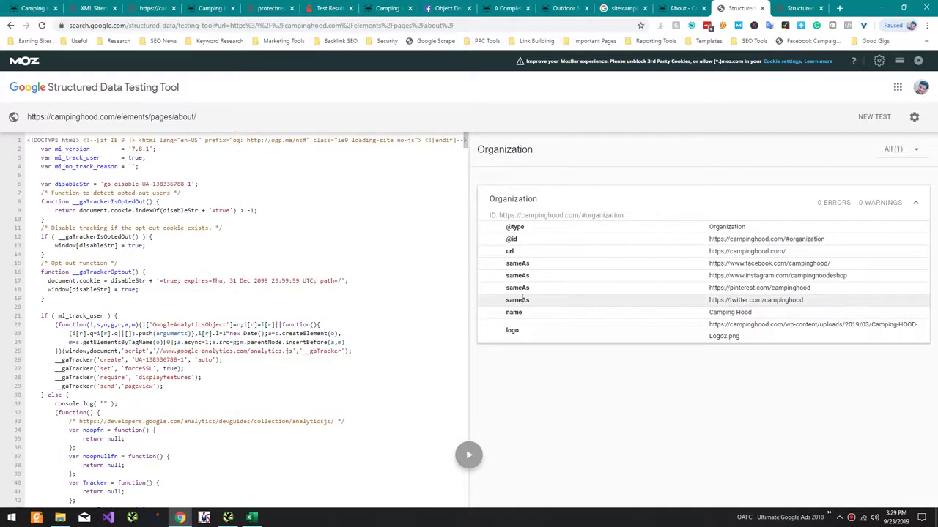
Examine the Organization result of the campinghood.com About page against the About Markup row in the audit sheet
{"action": "key", "text": "alt+Tab"}
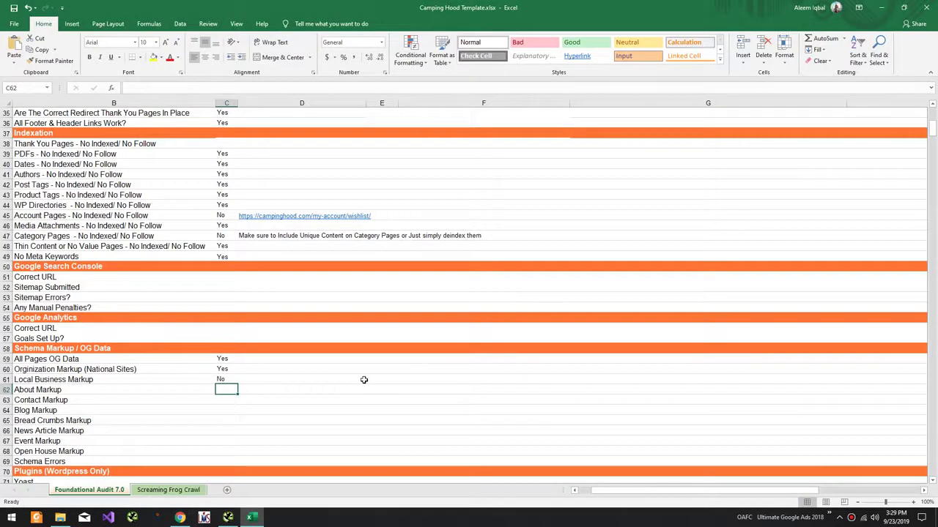
{"action": "key", "text": "alt+Tab"}
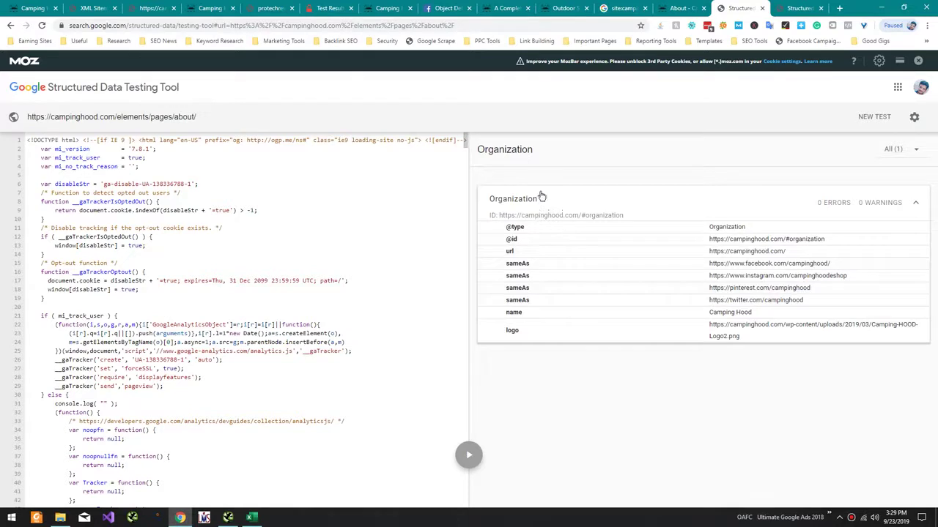
{"action": "double_click", "coordinate": [523, 152]}
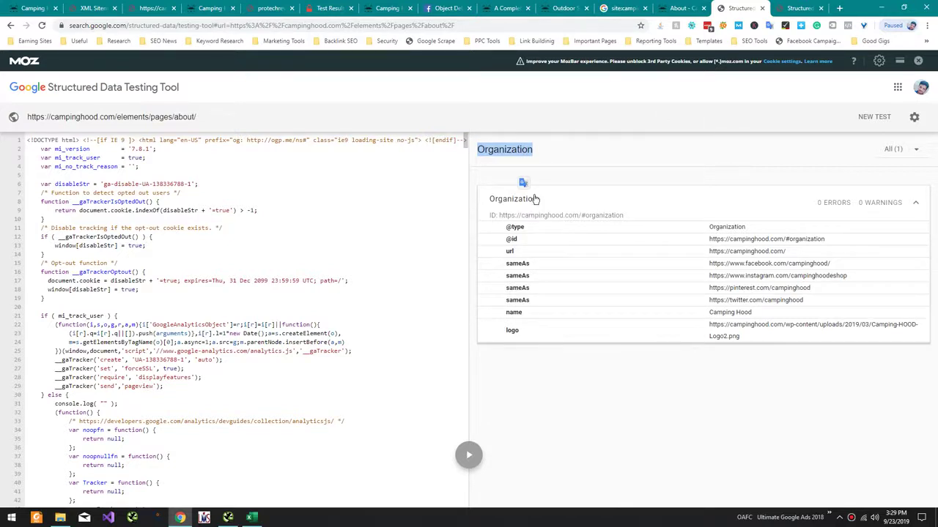
{"action": "left_click", "coordinate": [551, 180]}
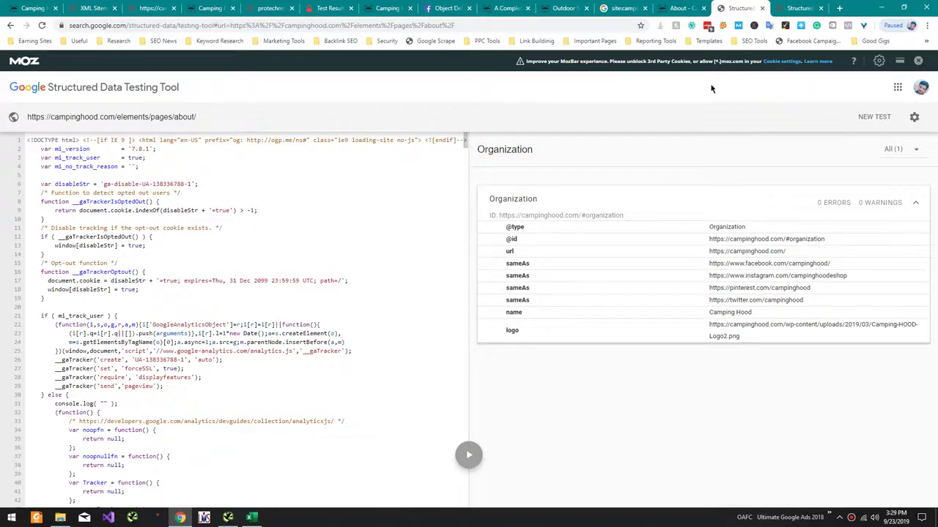
{"action": "key", "text": "alt+Tab"}
{"action": "key", "text": "alt+Tab"}
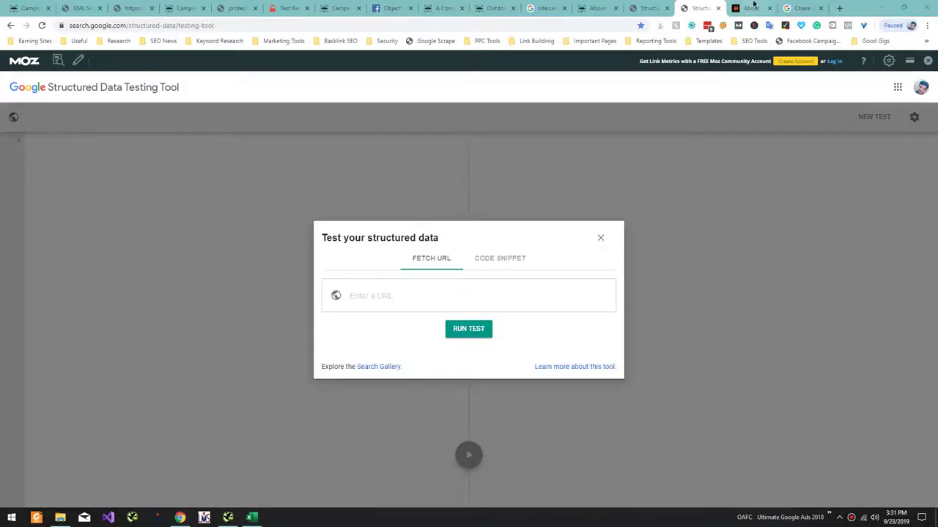
{"action": "left_click", "coordinate": [718, 9]}
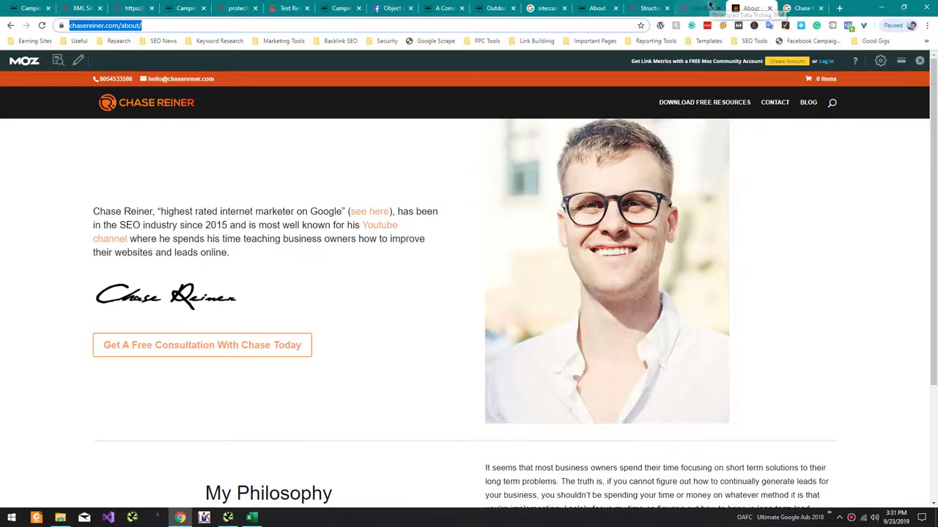
{"action": "key", "text": "ctrl+shift+t"}
{"action": "type", "text": "https://chasereiner.com/about/"}
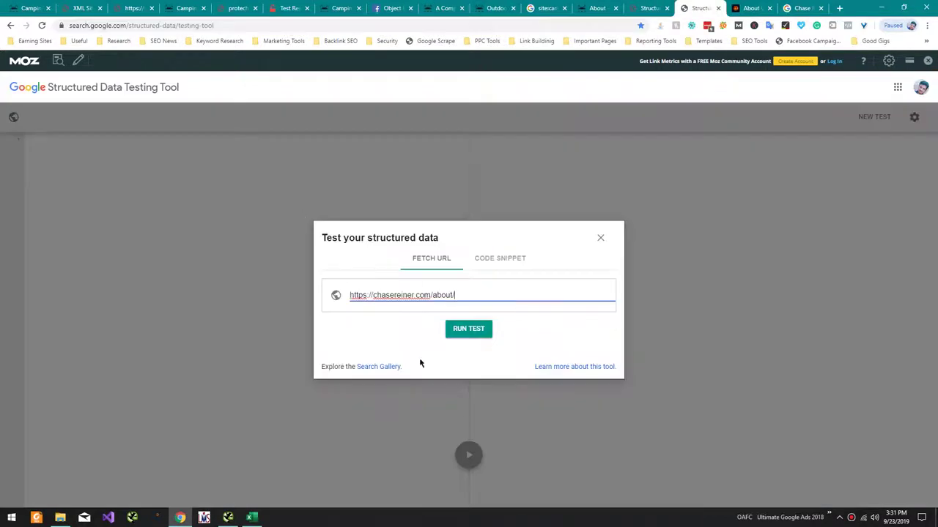
{"action": "left_click", "coordinate": [469, 330]}
Look over the example About page and examine its AboutPage schema in the test results and source code
{"action": "left_click", "coordinate": [748, 8]}
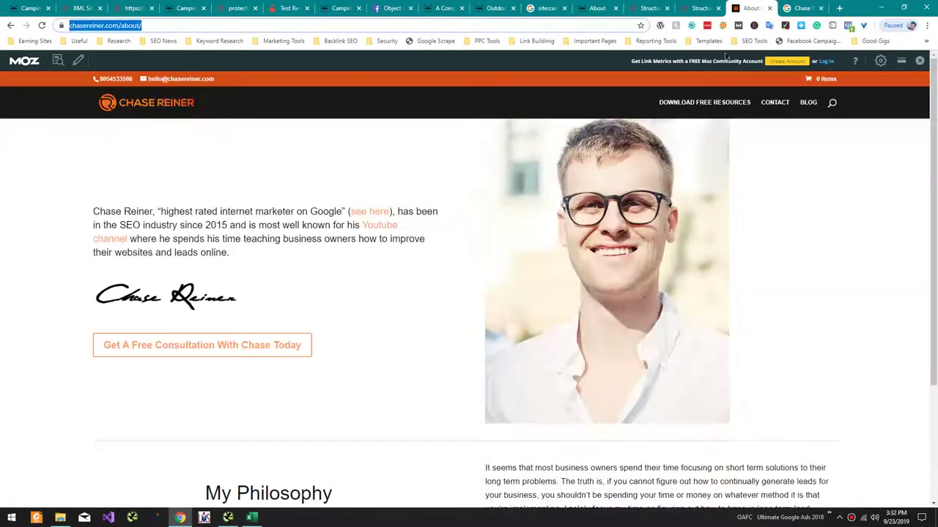
{"action": "scroll", "coordinate": [612, 172], "scroll_direction": "down", "scroll_amount": 3}
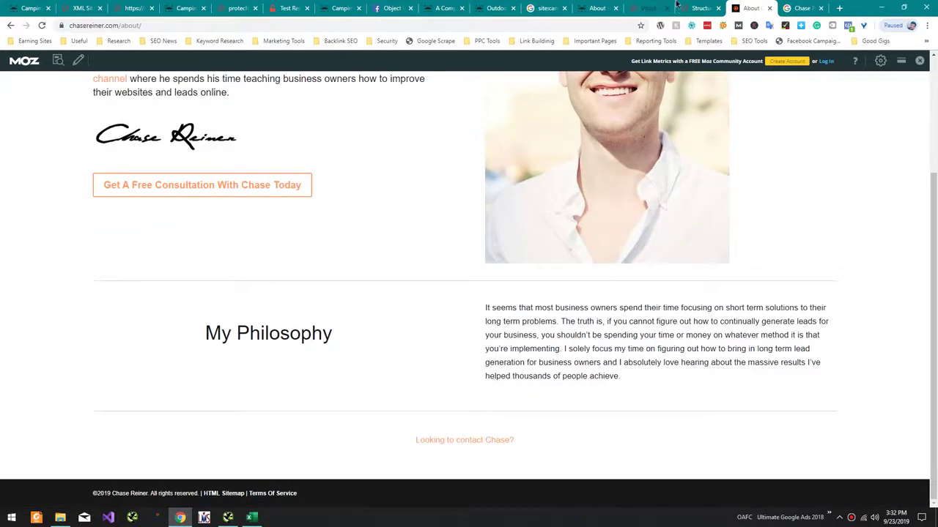
{"action": "left_click", "coordinate": [684, 7]}
{"action": "left_click", "coordinate": [518, 266]}
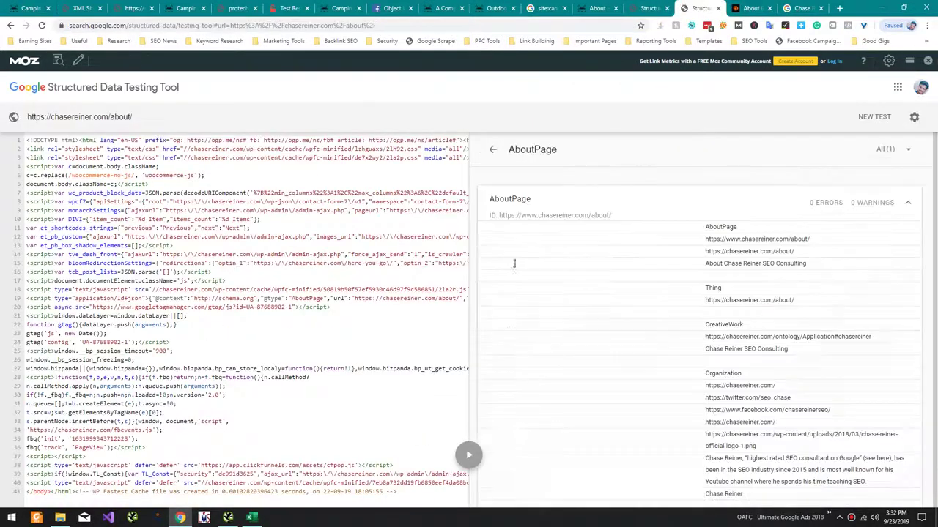
{"action": "scroll", "coordinate": [614, 229], "scroll_direction": "down", "scroll_amount": 1}
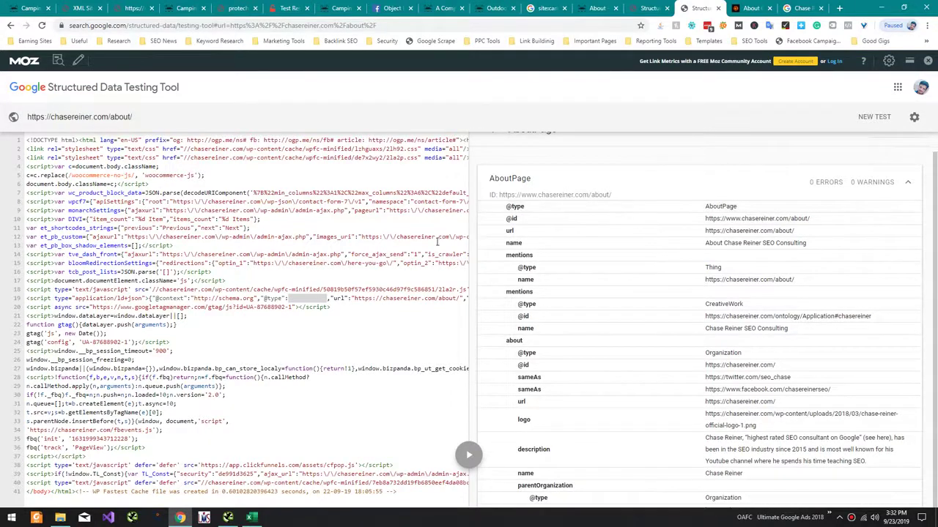
{"action": "scroll", "coordinate": [410, 222], "scroll_direction": "right", "scroll_amount": 5}
{"action": "scroll", "coordinate": [362, 303], "scroll_direction": "left", "scroll_amount": 3}
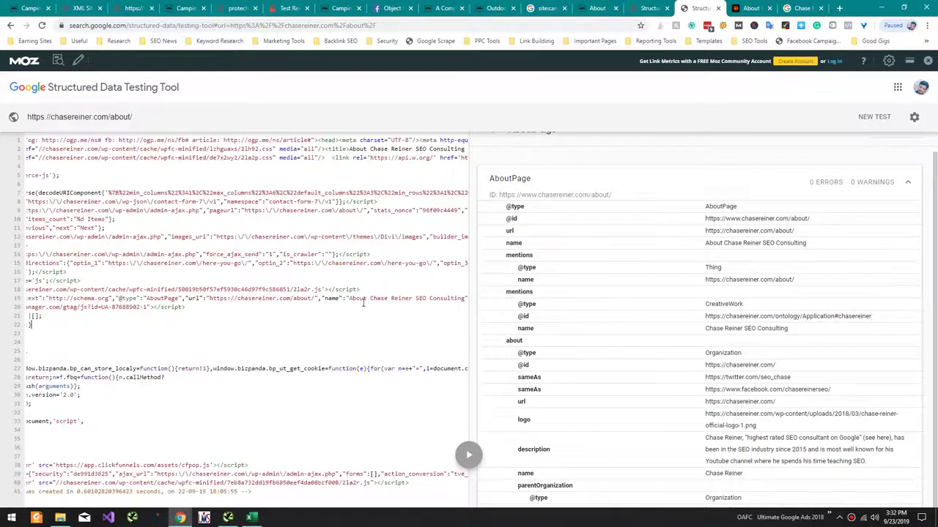
{"action": "scroll", "coordinate": [225, 311], "scroll_direction": "left", "scroll_amount": 4}
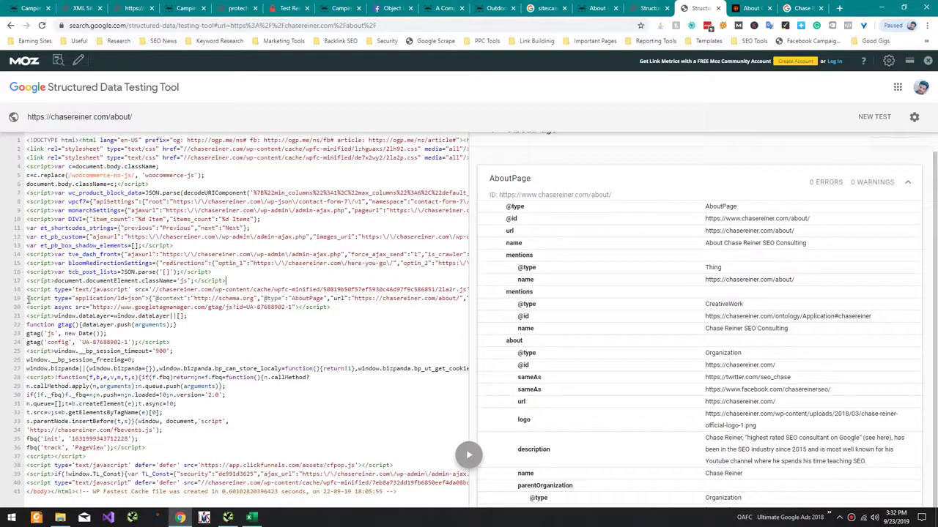
Copy the AboutPage application/ld+json script from line 19 of the source code into a new Notepad++ document
{"action": "left_click_drag", "start_coordinate": [26, 299], "coordinate": [550, 300]}
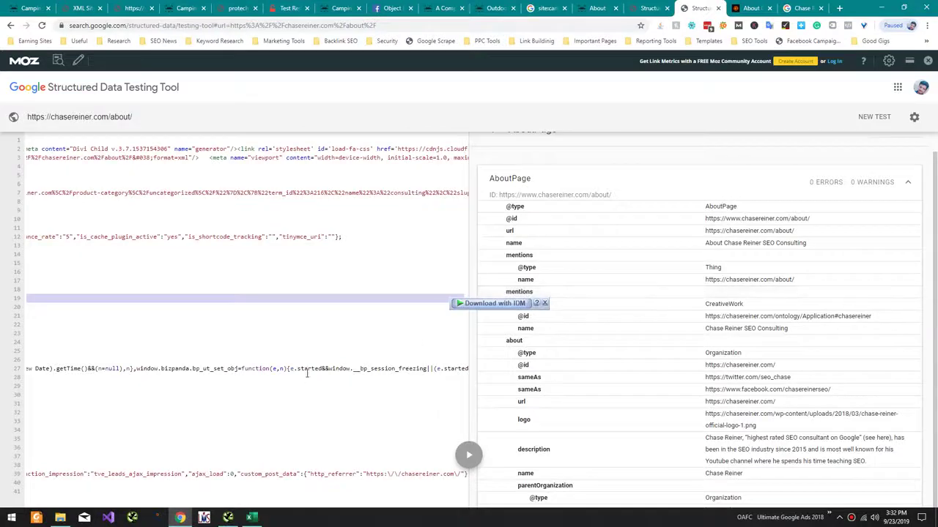
{"action": "key", "text": "super"}
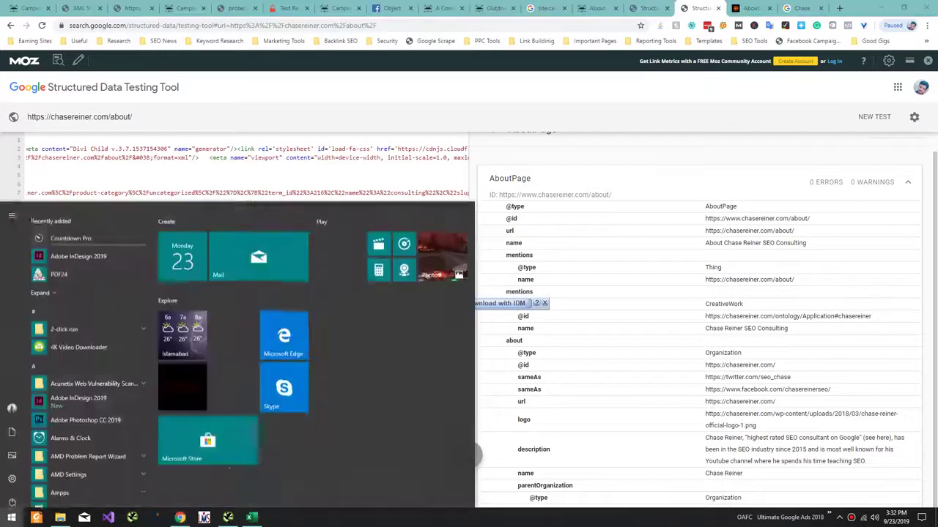
{"action": "type", "text": "note"}
{"action": "key", "text": "Return"}
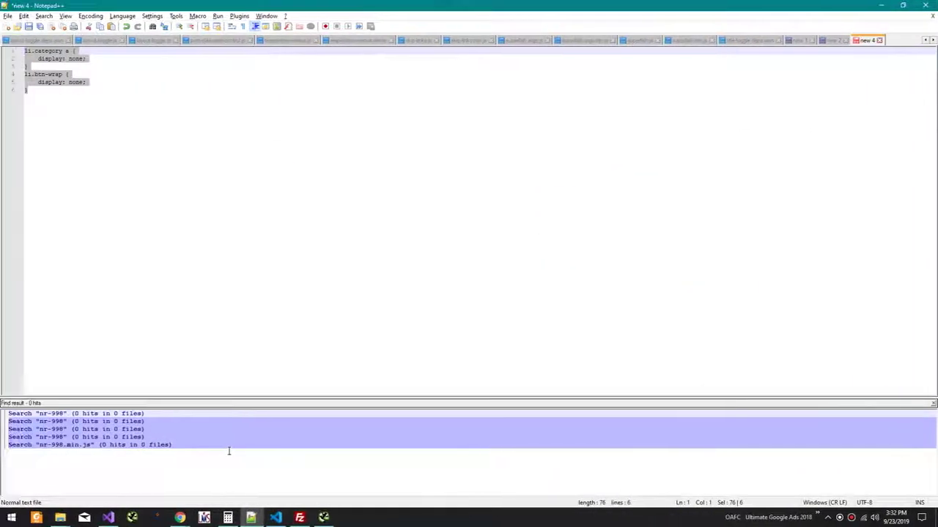
{"action": "key", "text": "Delete"}
{"action": "key", "text": "ctrl+v"}
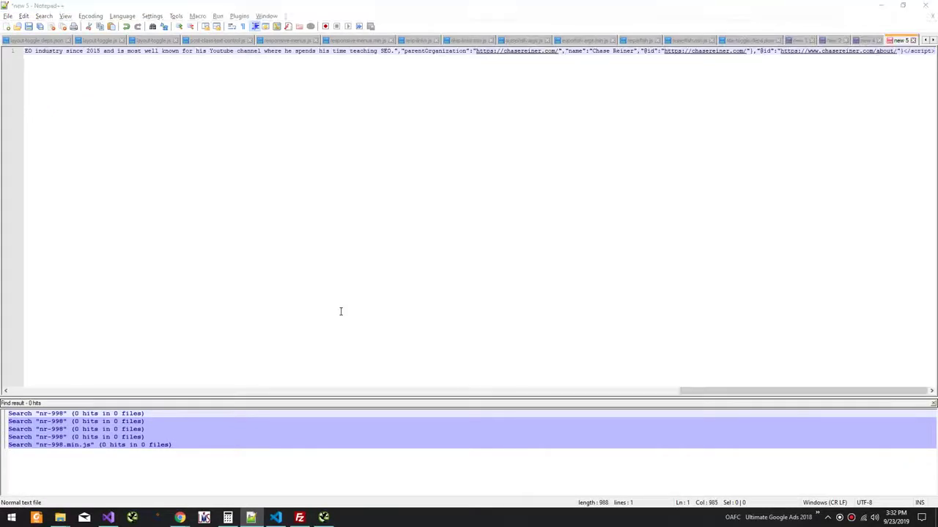
{"action": "key", "text": "super+Tab"}
{"action": "left_click", "coordinate": [154, 124]}
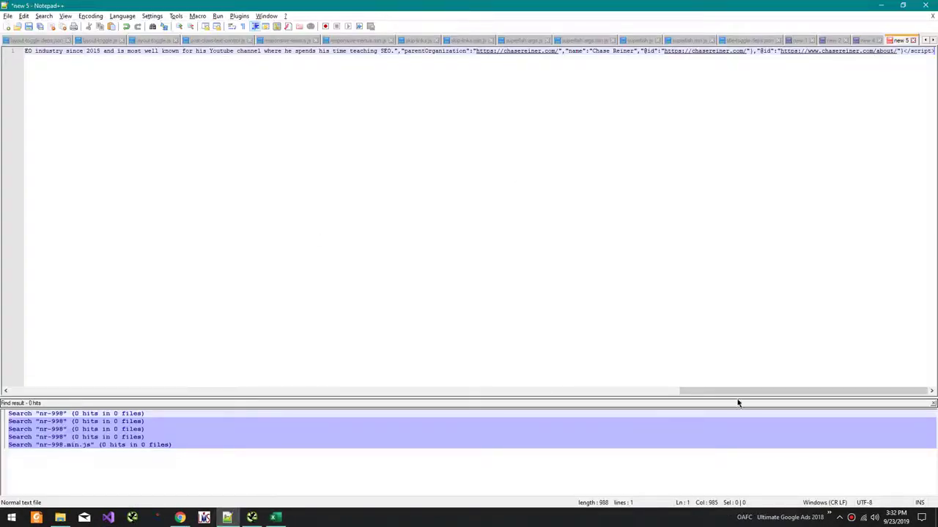
{"action": "left_click_drag", "start_coordinate": [737, 391], "coordinate": [783, 374]}
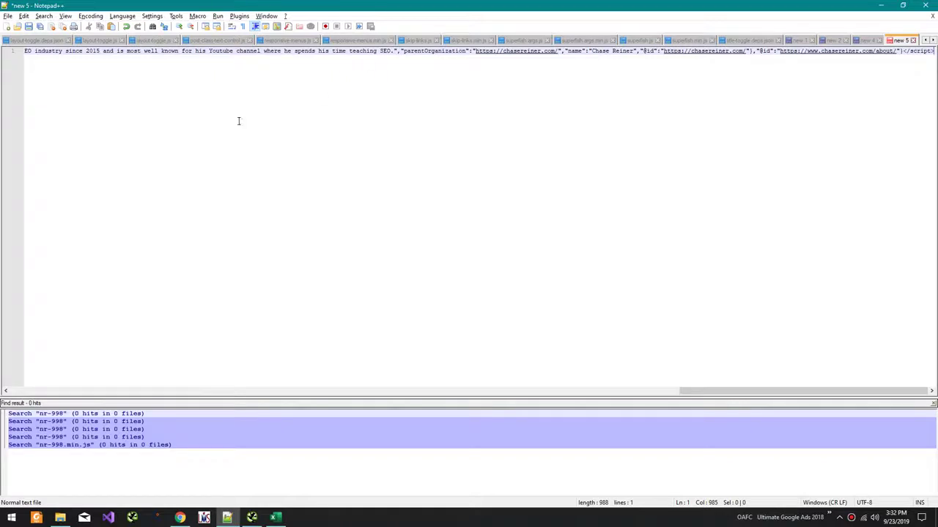
Return to Chrome, leave the example's AboutPage details and reopen the test result of the campinghood.com About page
{"action": "key", "text": "alt+Tab"}
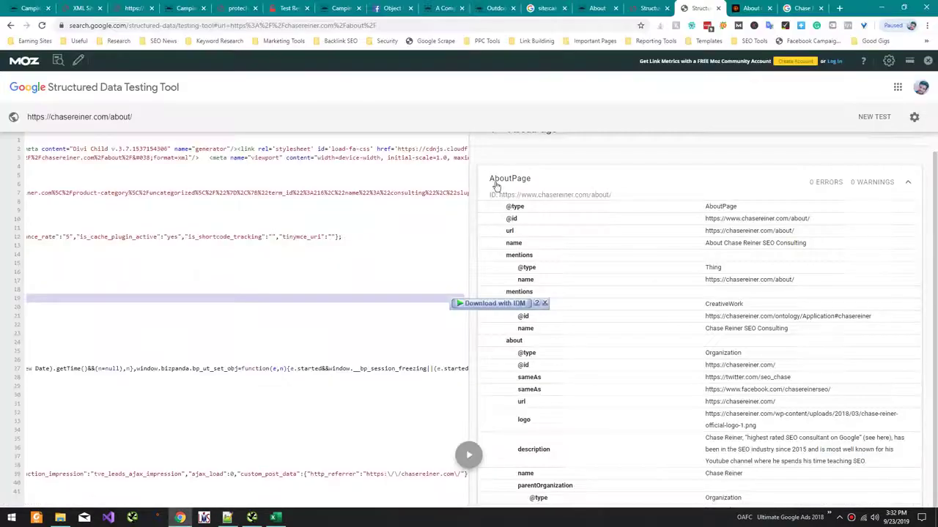
{"action": "scroll", "coordinate": [686, 156], "scroll_direction": "up", "scroll_amount": 1}
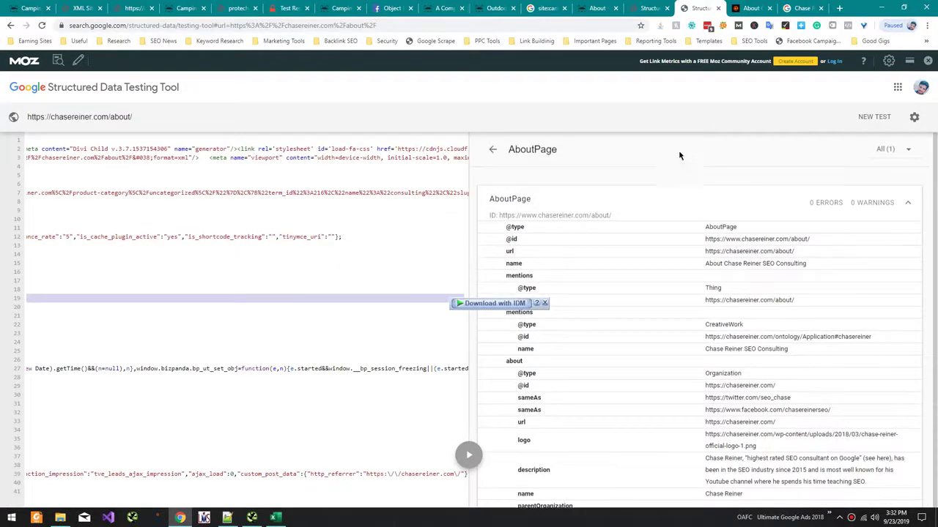
{"action": "left_click", "coordinate": [494, 149]}
{"action": "left_click", "coordinate": [648, 8]}
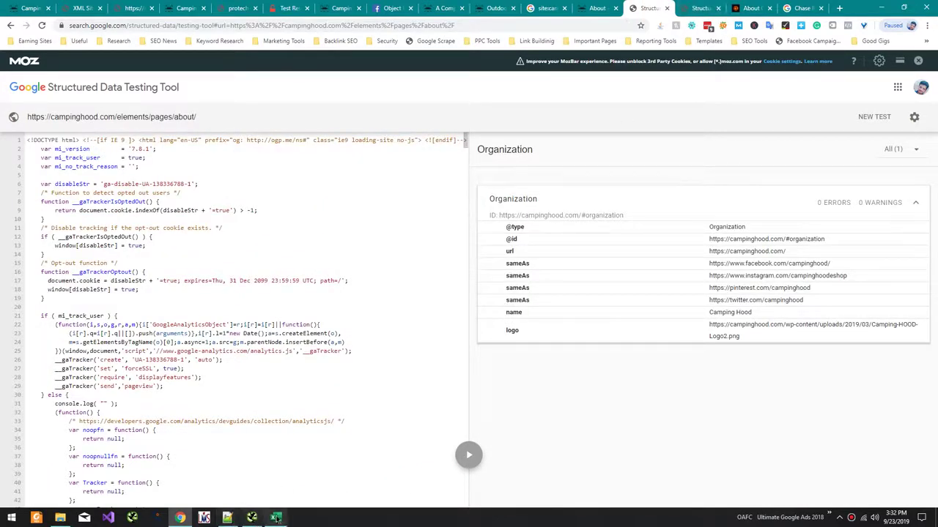
Switch to the Excel audit sheet and record No for About Markup in the Schema Markup / OG Data section
{"action": "left_click", "coordinate": [276, 519]}
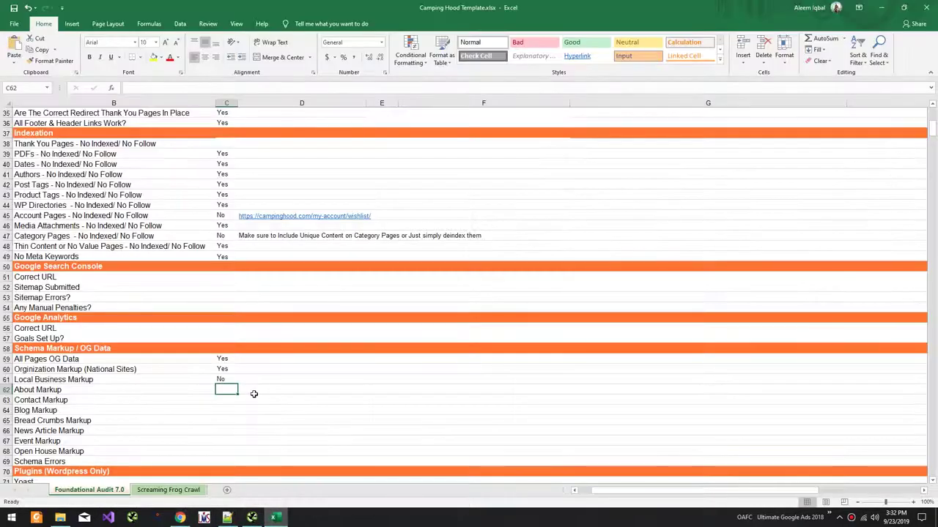
{"action": "type", "text": "No"}
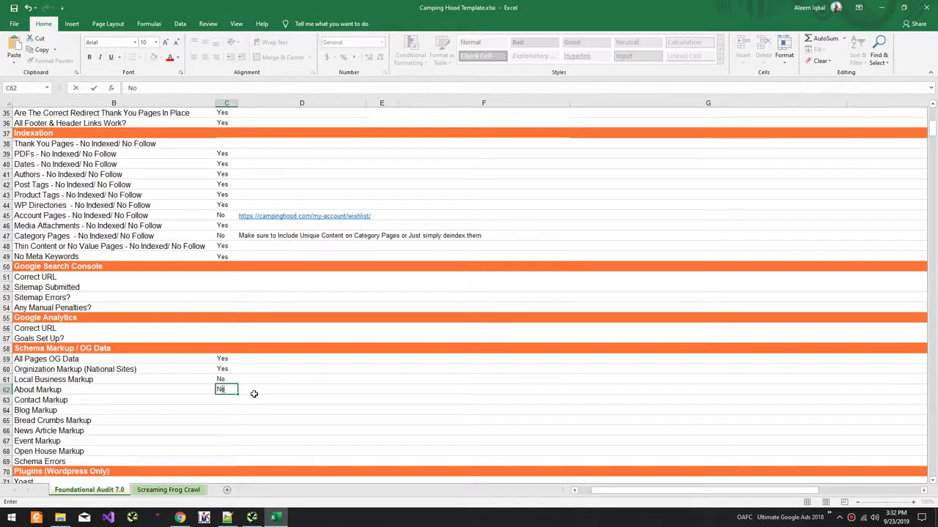
{"action": "key", "text": "Return"}
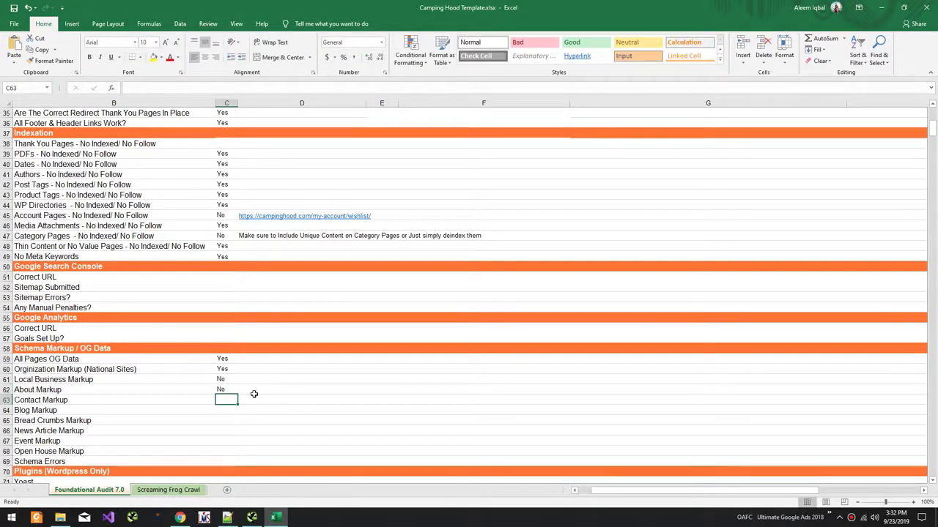
{"action": "key", "text": "alt+Tab"}
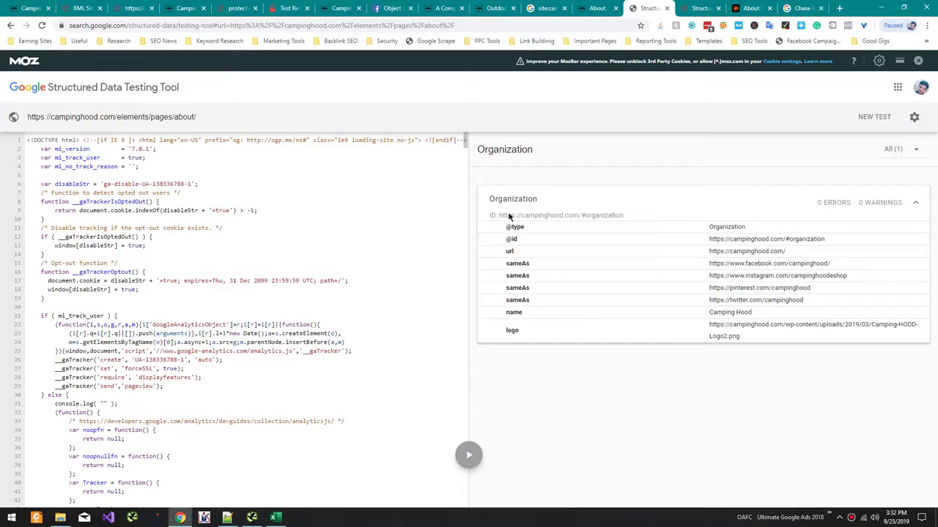
{"action": "left_click", "coordinate": [751, 8]}
{"action": "scroll", "coordinate": [684, 143], "scroll_direction": "up", "scroll_amount": 3}
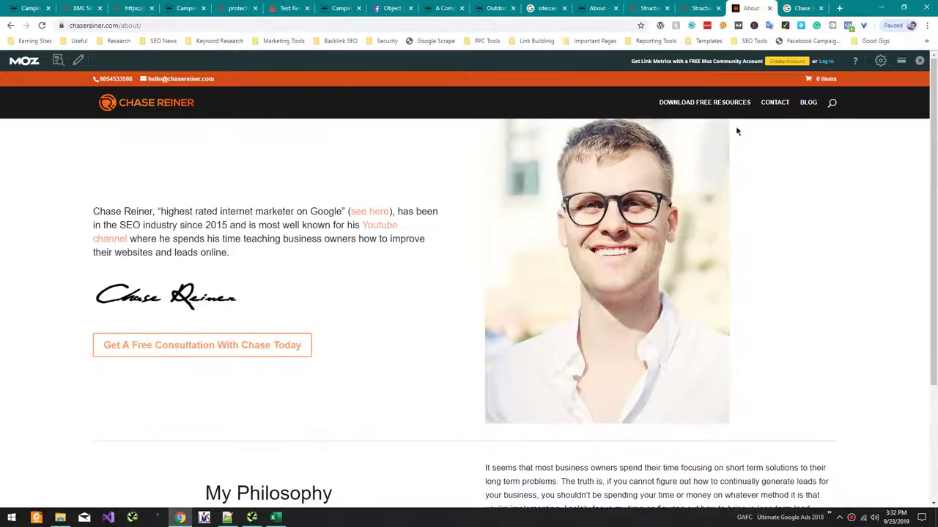
{"action": "left_click", "coordinate": [774, 102]}
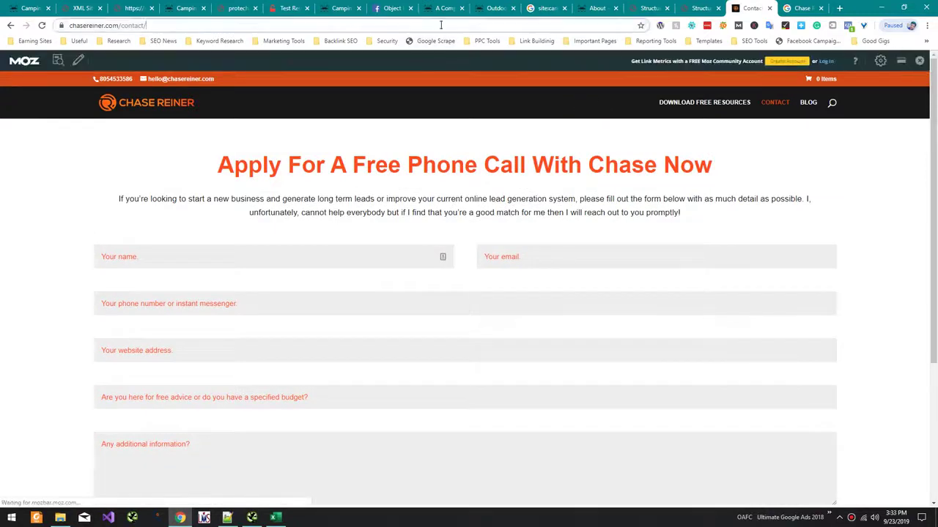
{"action": "left_click", "coordinate": [700, 8]}
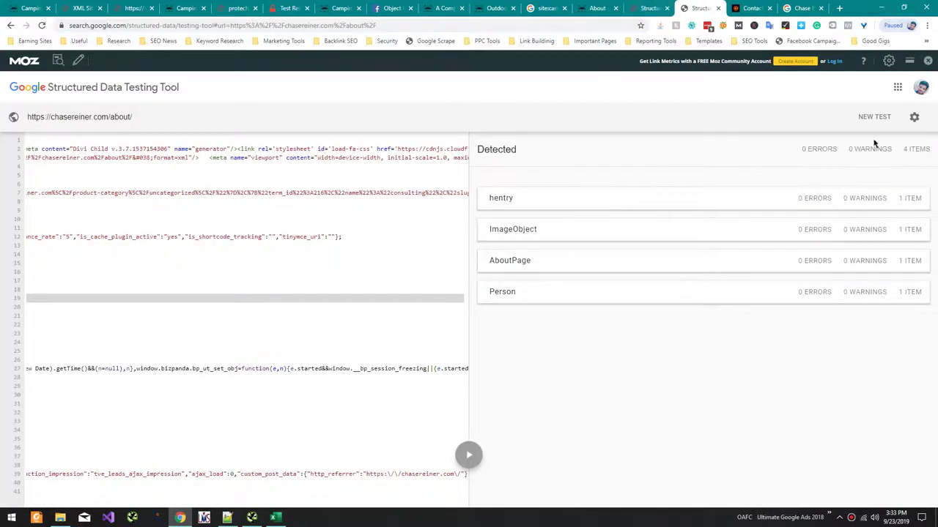
{"action": "left_click", "coordinate": [872, 117]}
{"action": "type", "text": "https://chasereiner.com/contact/"}
{"action": "left_click", "coordinate": [469, 329]}
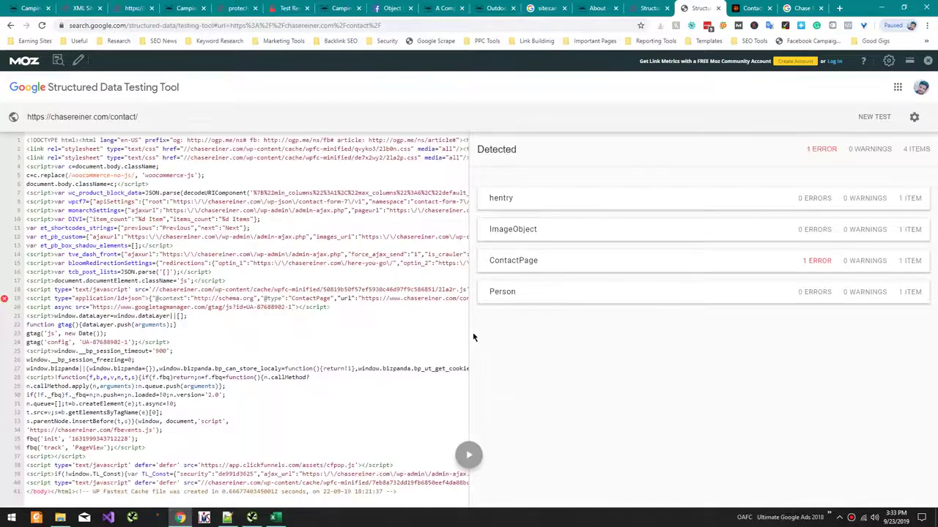
Examine the example's ContactPage schema, including its reported error and the ld+json script on line 19 of the source code
{"action": "left_click", "coordinate": [567, 262]}
{"action": "scroll", "coordinate": [565, 269], "scroll_direction": "down", "scroll_amount": 10}
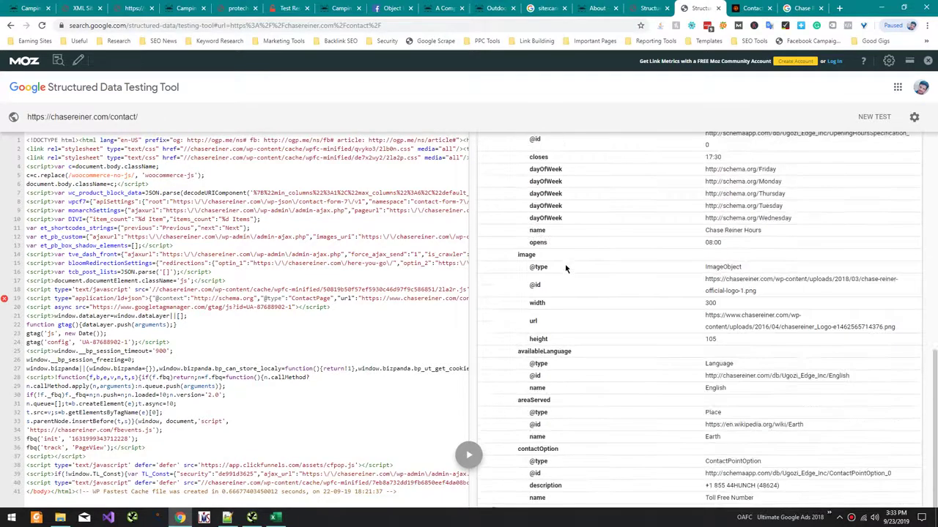
{"action": "scroll", "coordinate": [567, 276], "scroll_direction": "up", "scroll_amount": 10}
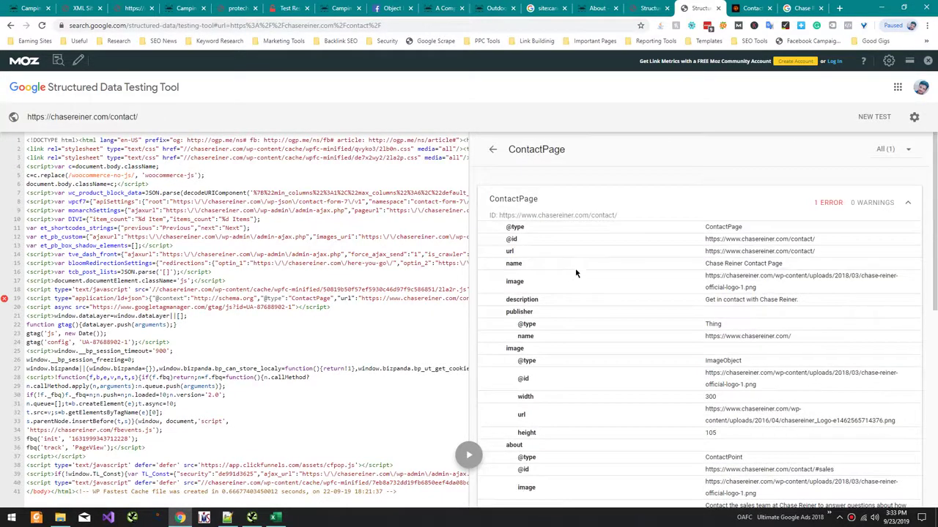
{"action": "left_click", "coordinate": [818, 205]}
{"action": "left_click", "coordinate": [818, 206]}
{"action": "scroll", "coordinate": [697, 255], "scroll_direction": "down", "scroll_amount": 10}
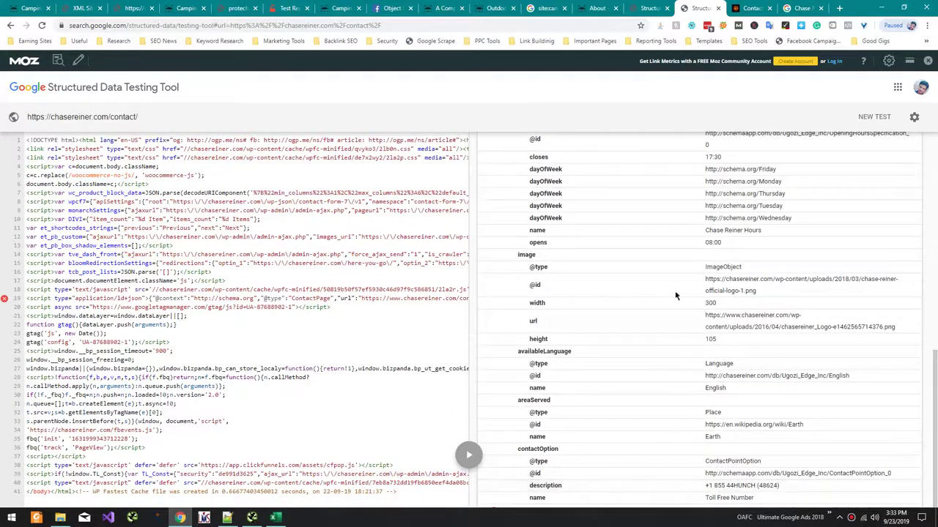
{"action": "scroll", "coordinate": [676, 295], "scroll_direction": "up", "scroll_amount": 10}
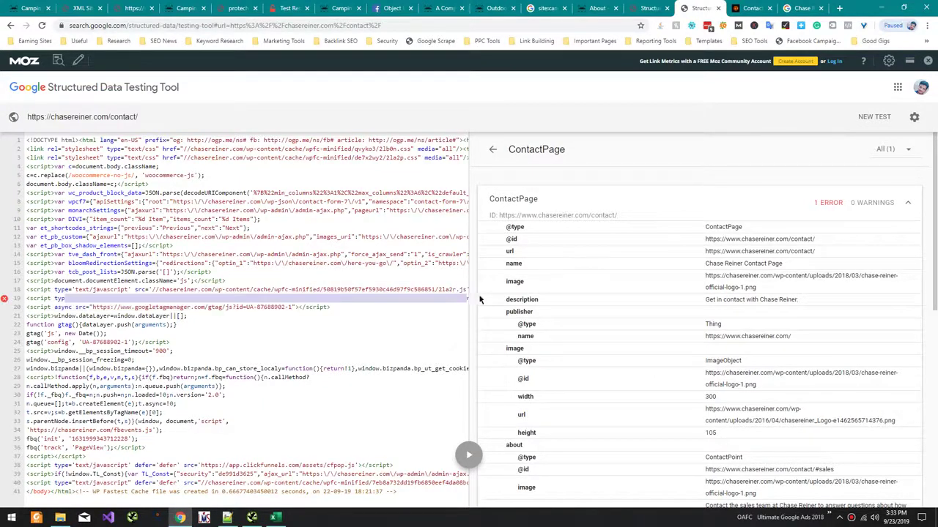
{"action": "left_click", "coordinate": [511, 299]}
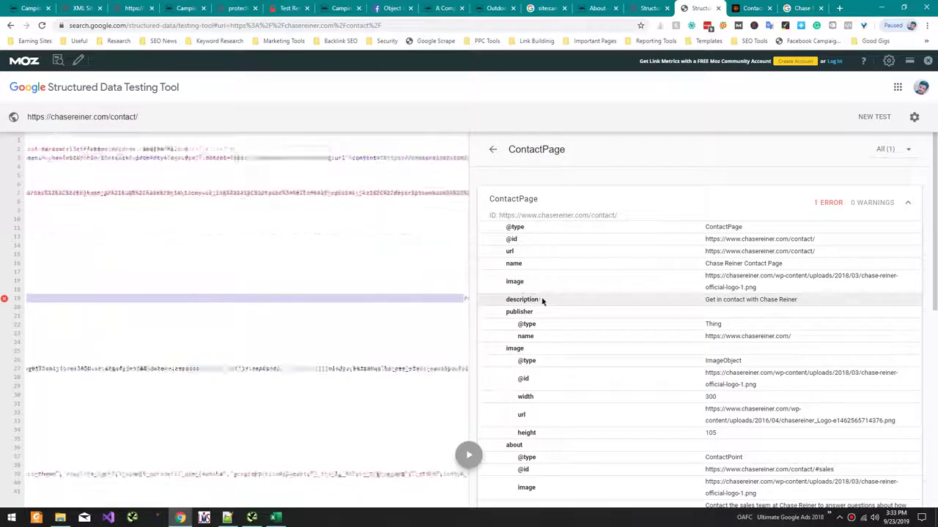
{"action": "left_click", "coordinate": [317, 316]}
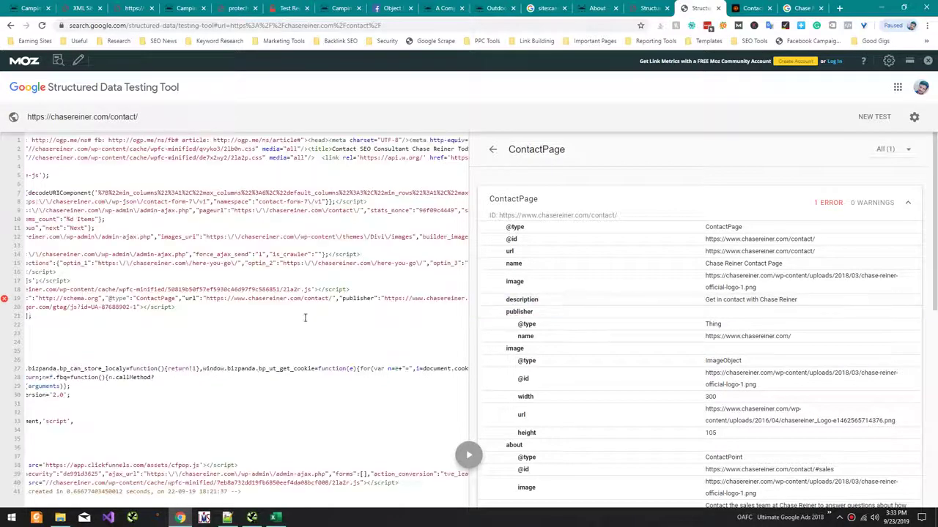
{"action": "left_click", "coordinate": [654, 6]}
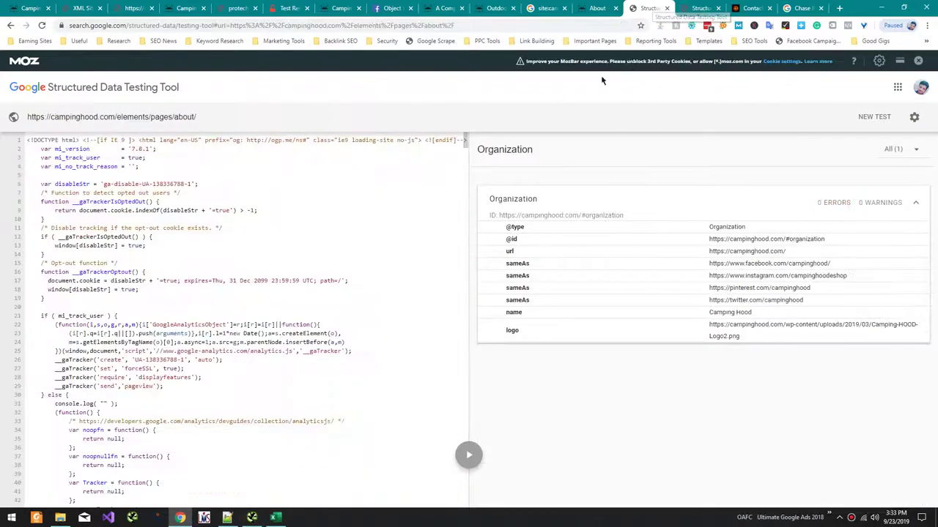
{"action": "left_click", "coordinate": [874, 117]}
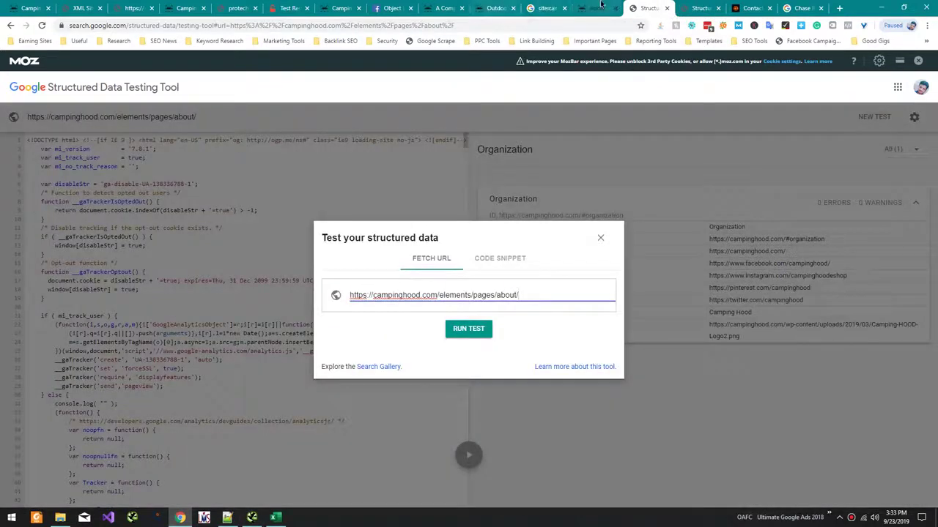
{"action": "left_click", "coordinate": [598, 8]}
{"action": "scroll", "coordinate": [126, 157], "scroll_direction": "up", "scroll_amount": 15}
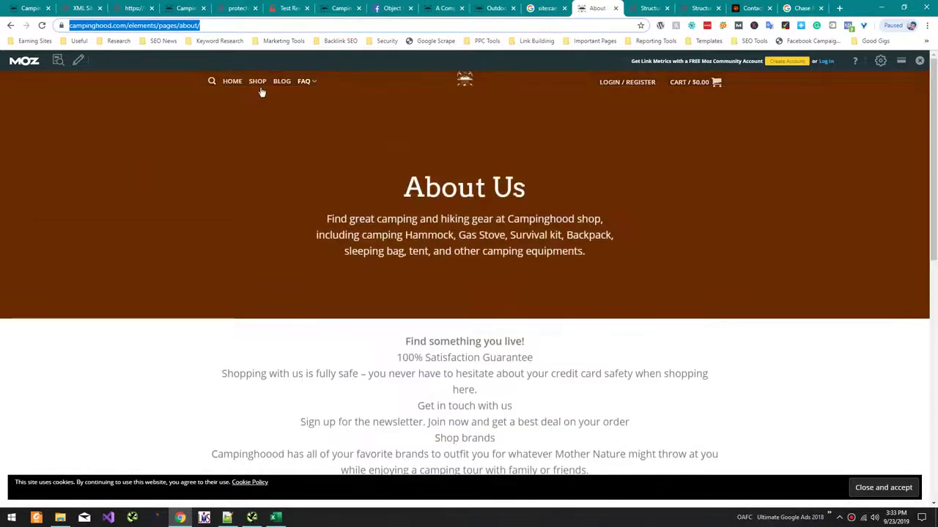
{"action": "mouse_move", "coordinate": [303, 81]}
{"action": "left_click", "coordinate": [317, 132]}
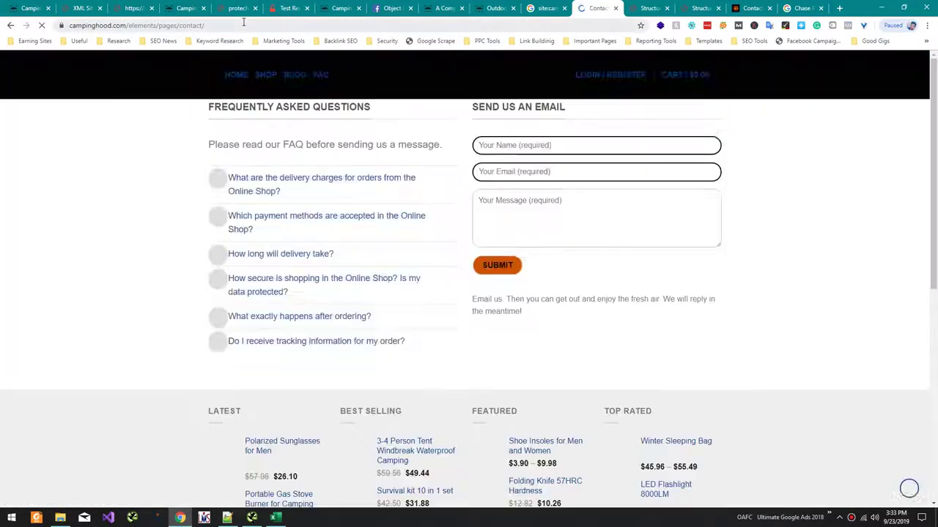
{"action": "left_click", "coordinate": [132, 25]}
{"action": "key", "text": "ctrl+c"}
{"action": "left_click", "coordinate": [648, 8]}
{"action": "key", "text": "ctrl+a"}
{"action": "key", "text": "ctrl+v"}
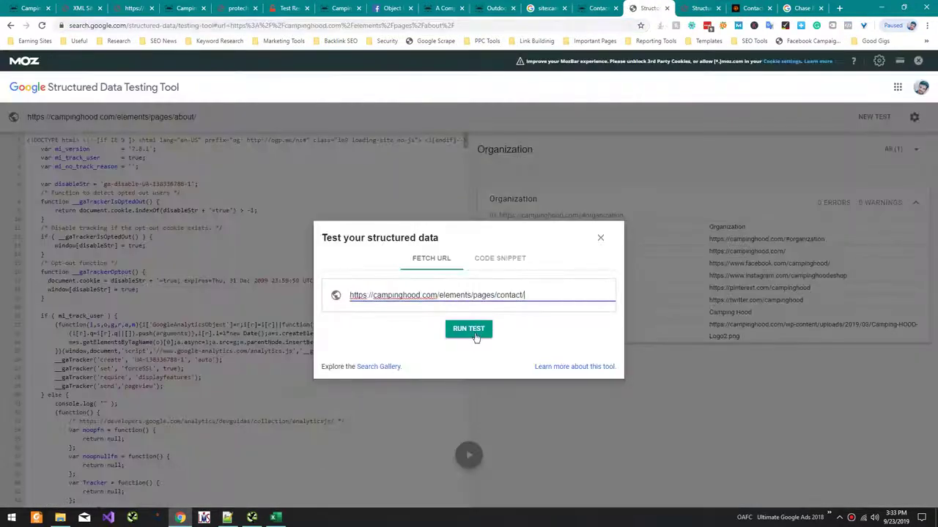
{"action": "left_click", "coordinate": [473, 329]}
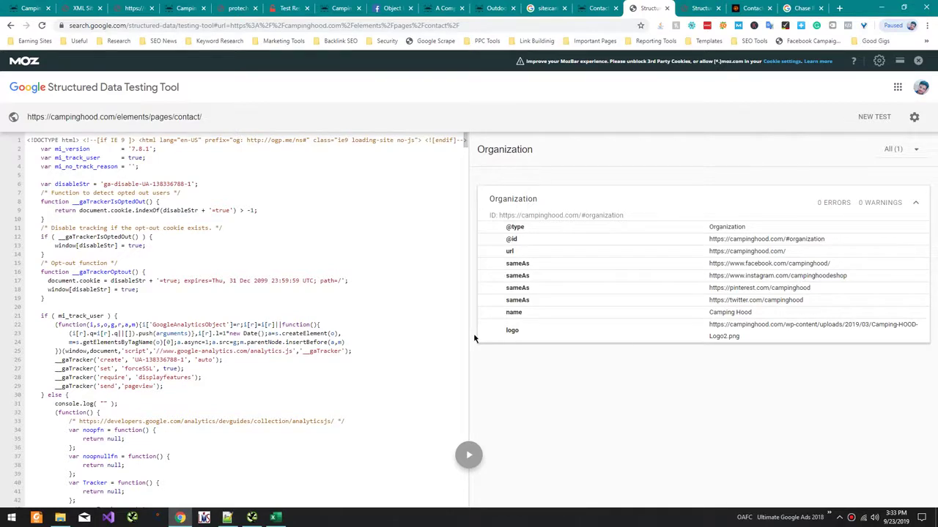
Switch to the Excel audit sheet and record No for Contact Markup
{"action": "key", "text": "alt+Tab"}
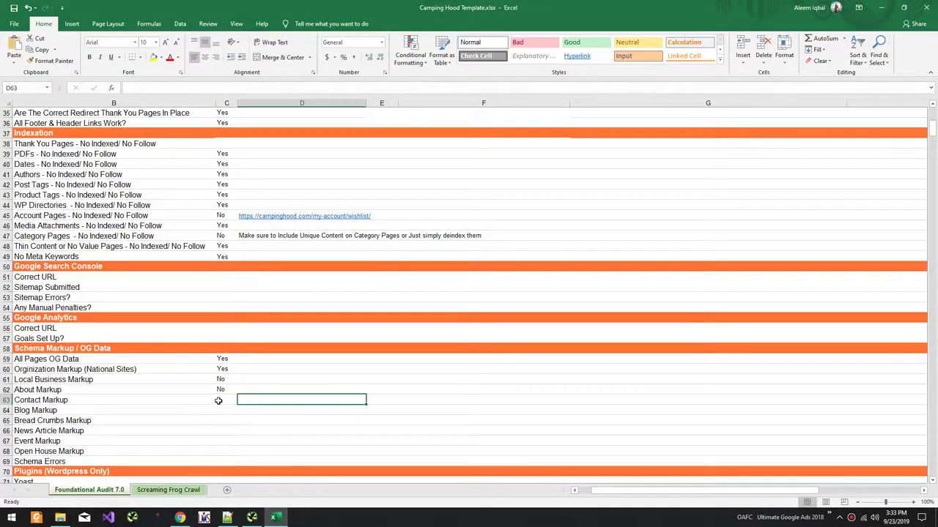
{"action": "left_click", "coordinate": [218, 401]}
{"action": "type", "text": "No"}
{"action": "key", "text": "Return"}
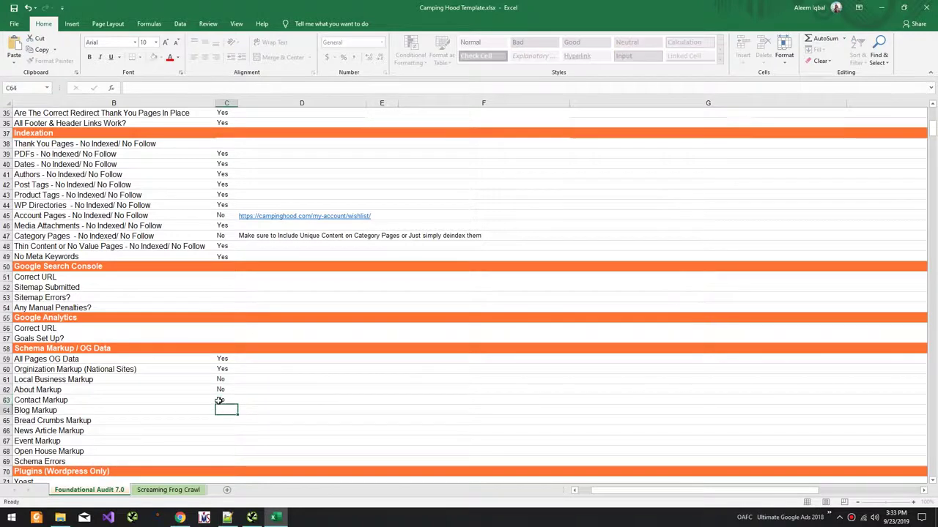
{"action": "key", "text": "alt"}
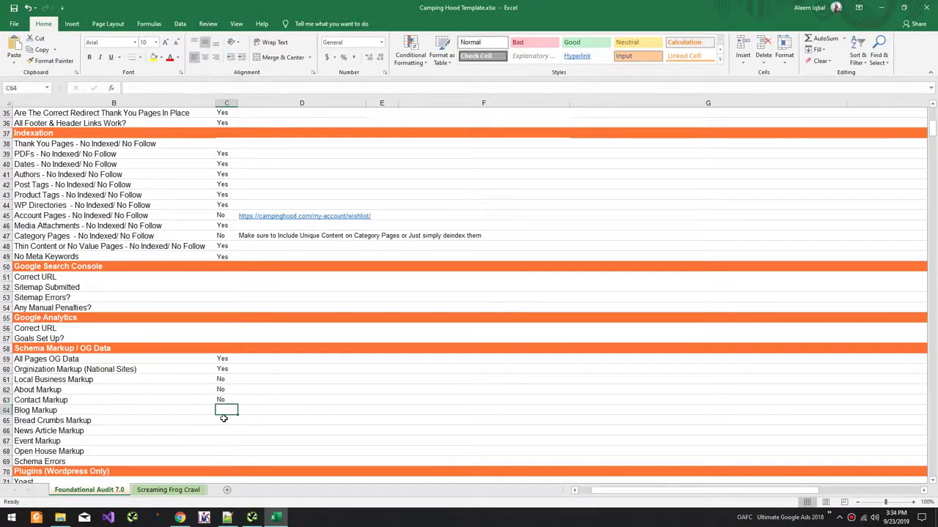
Check the campinghood.com test result for breadcrumb schema and record No for Bread Crumbs Markup in the audit sheet
{"action": "left_click", "coordinate": [223, 419]}
{"action": "key", "text": "alt+Tab"}
{"action": "key", "text": "alt+Tab"}
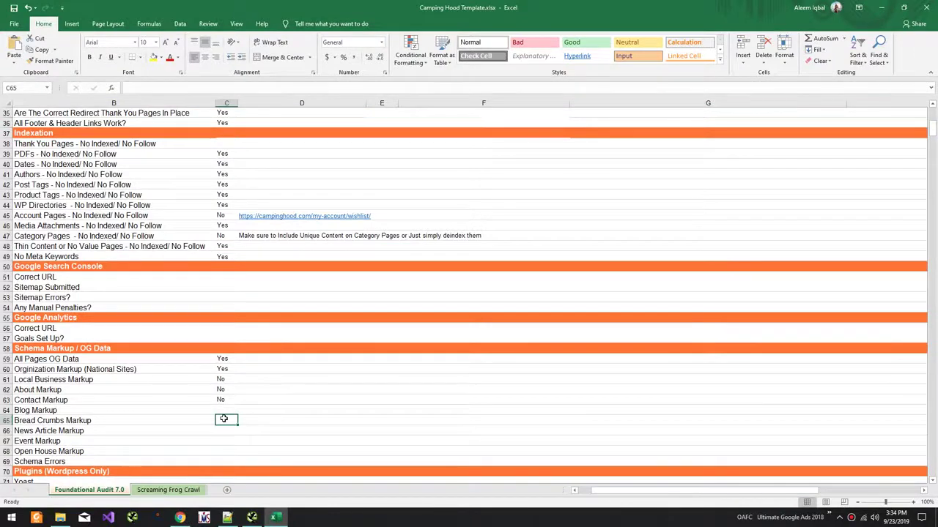
{"action": "key", "text": "alt+Tab"}
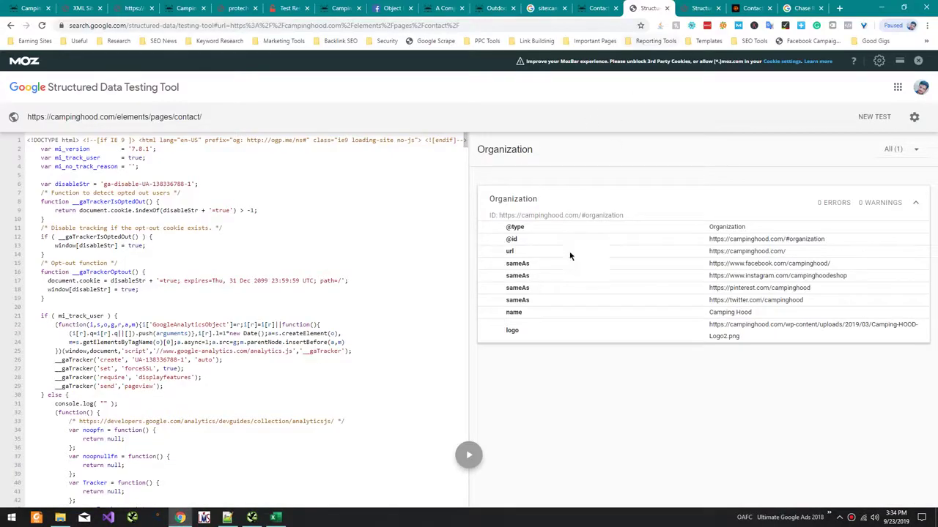
{"action": "key", "text": "alt+Tab"}
{"action": "type", "text": "No"}
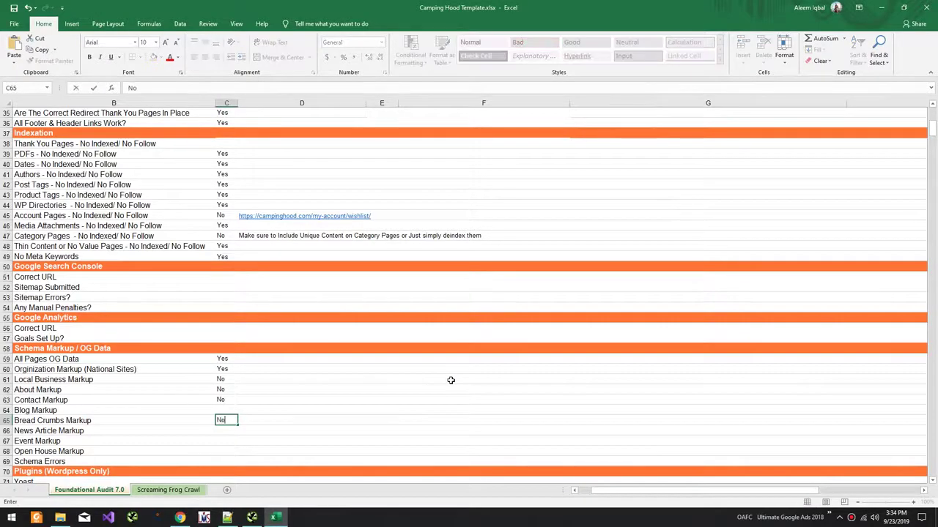
{"action": "key", "text": "Return"}
Record No for News Article Markup, Event Markup, Open House Markup and Schema Errors, checking the campinghood.com test result first
{"action": "key", "text": "alt+Tab"}
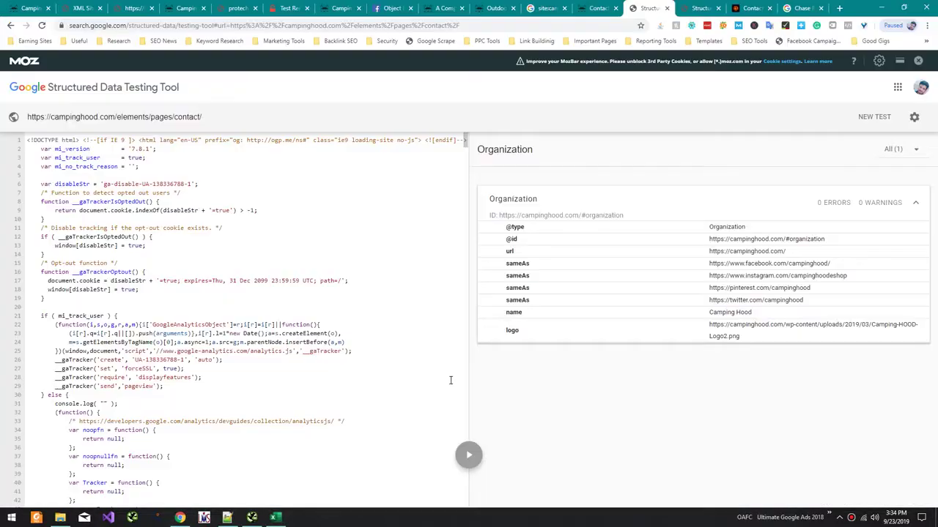
{"action": "key", "text": "alt+Tab"}
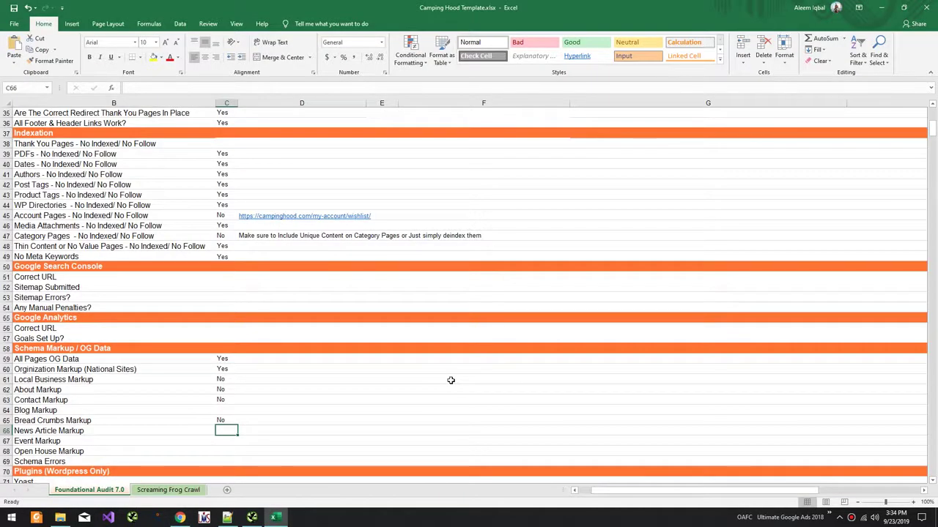
{"action": "type", "text": "No"}
{"action": "key", "text": "Return"}
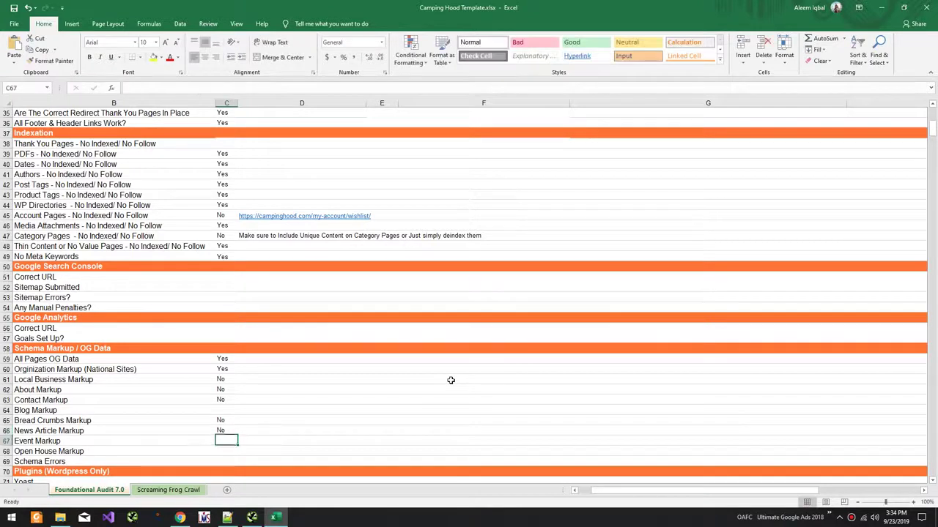
{"action": "type", "text": "No"}
{"action": "key", "text": "Return"}
{"action": "type", "text": "\\"}
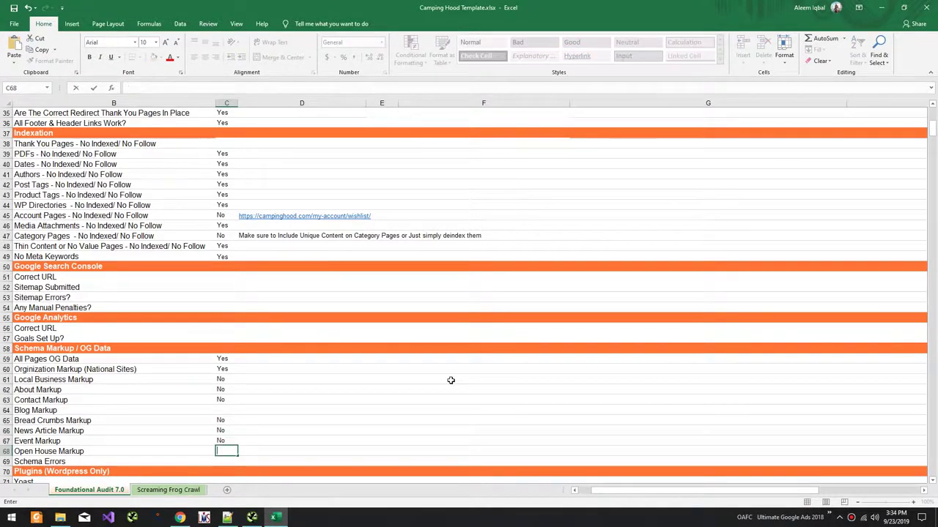
{"action": "type", "text": "o"}
{"action": "key", "text": "Return"}
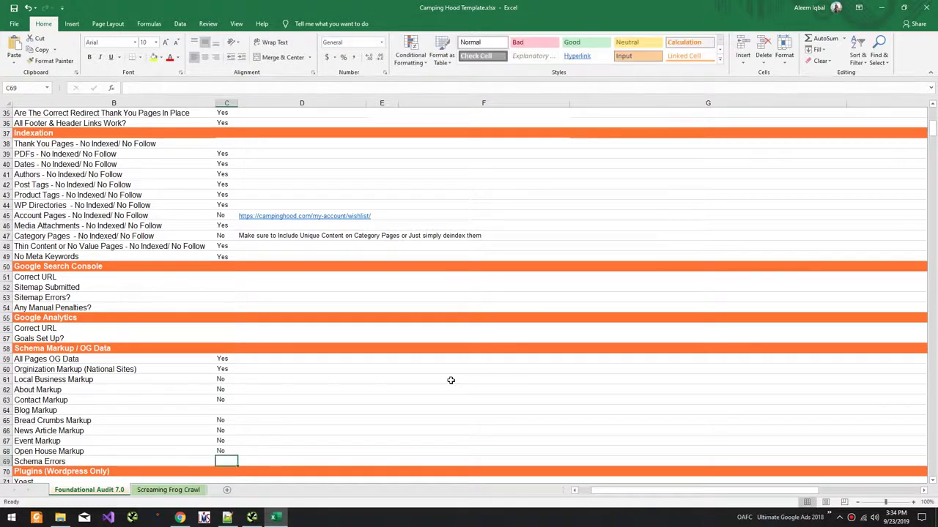
{"action": "type", "text": "No"}
{"action": "key", "text": "Return"}
Select the Blog Markup answer cell in the audit sheet, then switch to Chrome and open chasereiner.com's Blog page
{"action": "key", "text": "Up"}
{"action": "key", "text": "Up"}
{"action": "key", "text": "Up"}
{"action": "key", "text": "Up"}
{"action": "key", "text": "Up"}
{"action": "key", "text": "Up"}
{"action": "key", "text": "Up"}
{"action": "key", "text": "Down"}
{"action": "key", "text": "alt+Tab"}
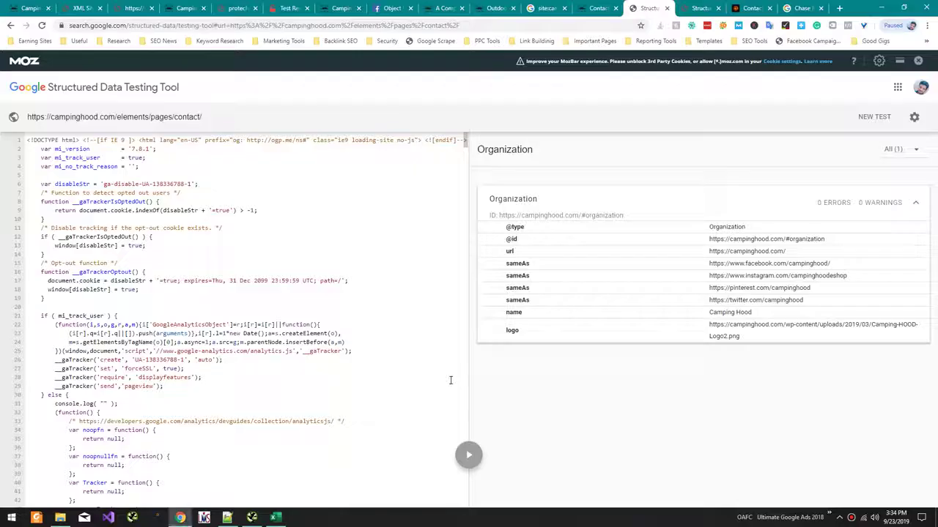
{"action": "left_click", "coordinate": [741, 7]}
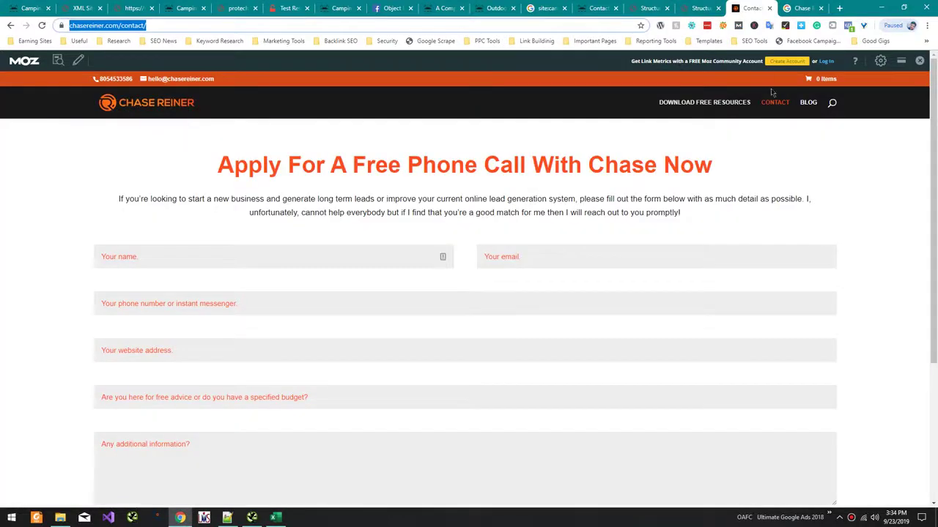
{"action": "left_click", "coordinate": [807, 104]}
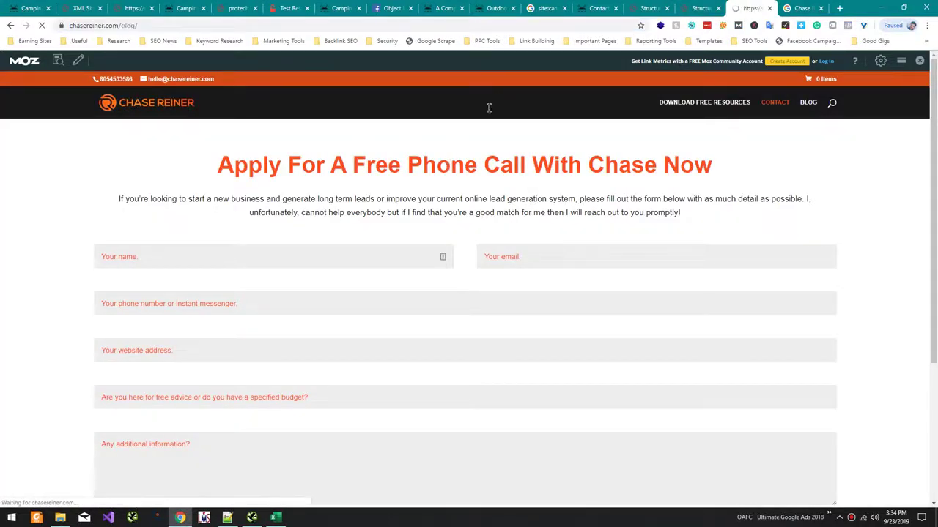
{"action": "left_click", "coordinate": [646, 9]}
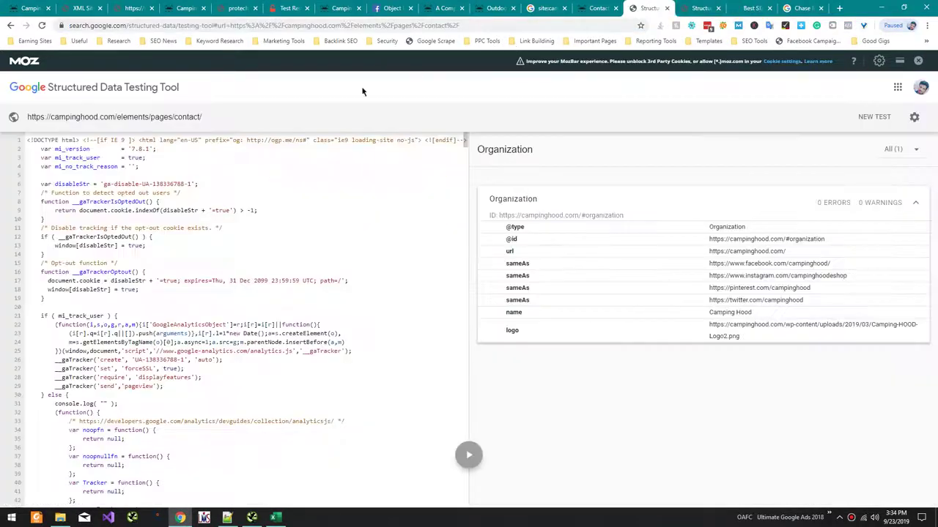
{"action": "left_click", "coordinate": [593, 8]}
{"action": "left_click", "coordinate": [288, 104]}
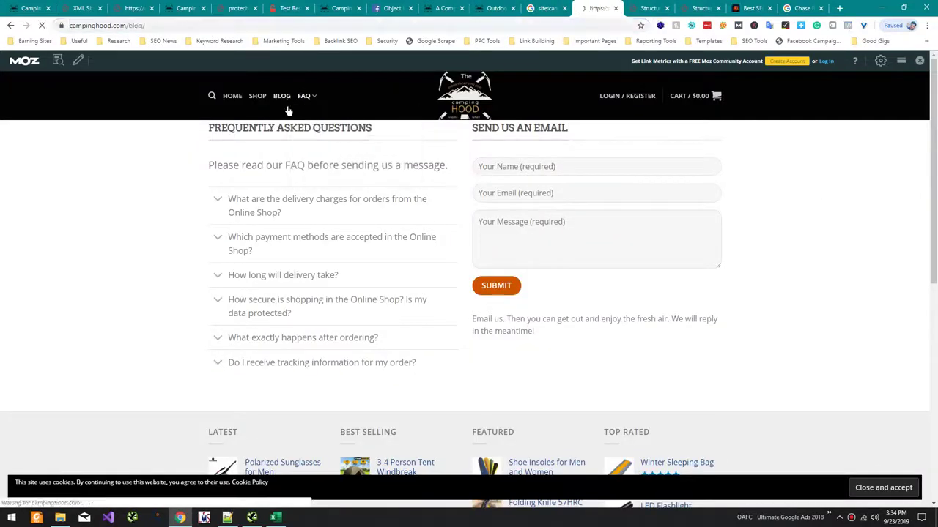
{"action": "left_click", "coordinate": [646, 8]}
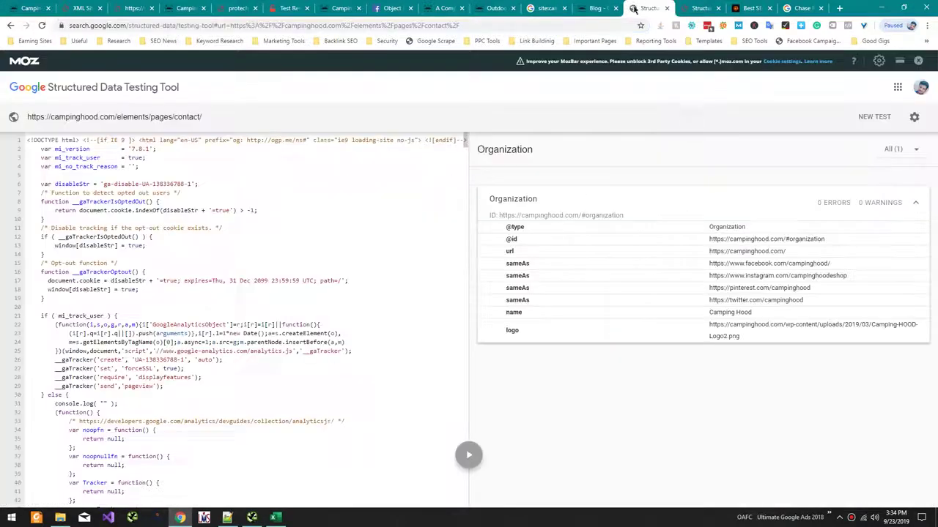
{"action": "left_click", "coordinate": [858, 116]}
{"action": "key", "text": "ctrl+a"}
{"action": "type", "text": "https://campinghood.com/blog/"}
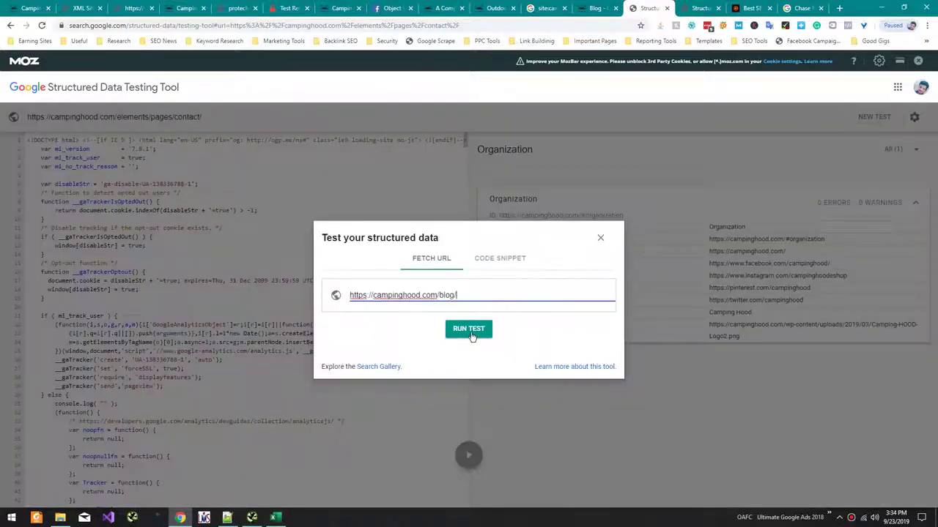
{"action": "left_click", "coordinate": [469, 329]}
Copy the chasereiner.com Blog page address and test it in the second Structured Data Testing Tool tab
{"action": "left_click", "coordinate": [735, 7]}
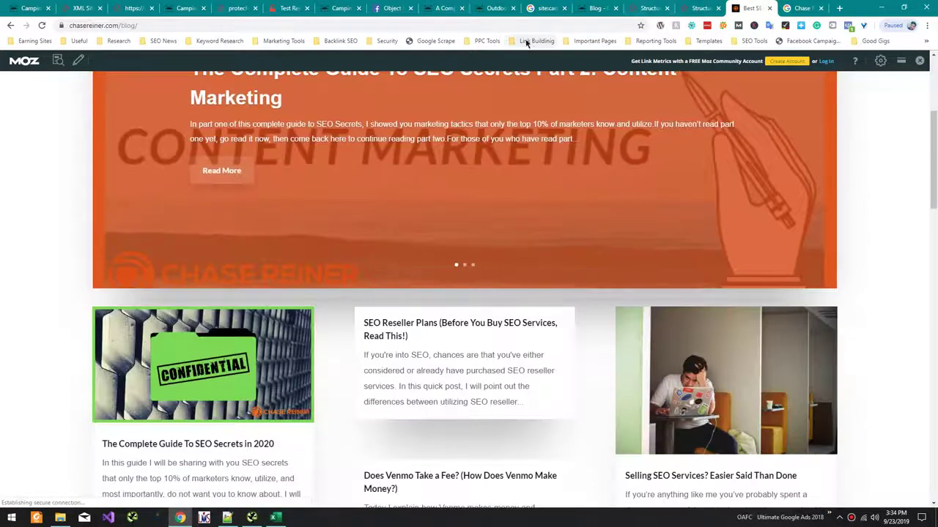
{"action": "left_click", "coordinate": [556, 23]}
{"action": "key", "text": "ctrl+c"}
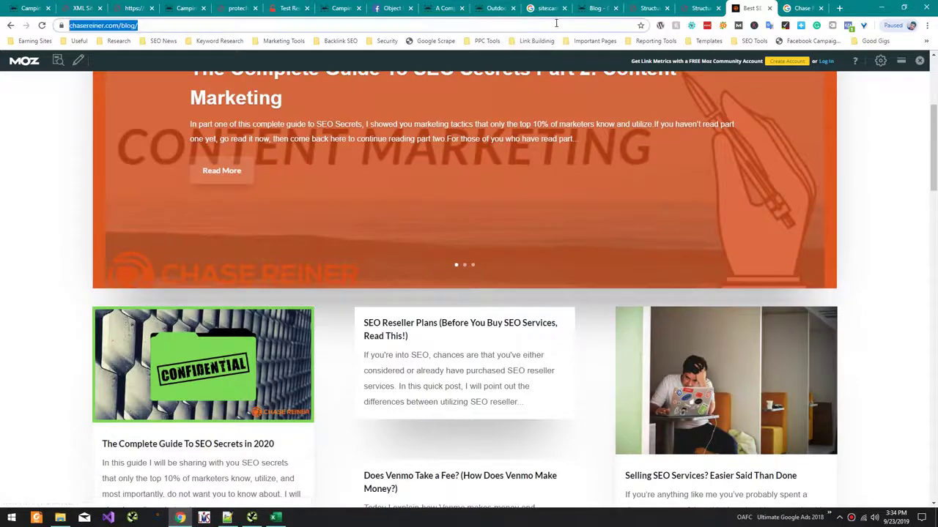
{"action": "left_click", "coordinate": [699, 8]}
{"action": "left_click", "coordinate": [868, 118]}
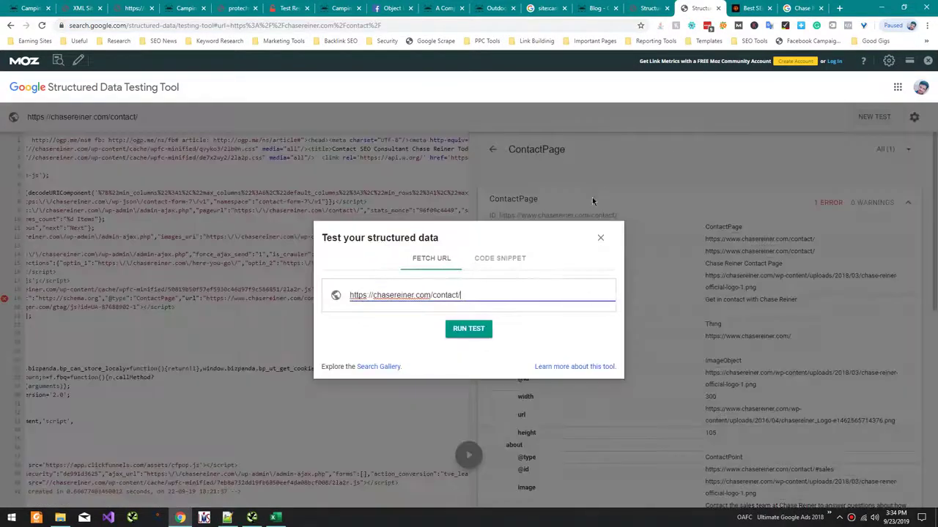
{"action": "key", "text": "ctrl+a"}
{"action": "key", "text": "ctrl+v"}
{"action": "key", "text": "Return"}
Check the campinghood.com blog test result and record No for Blog Markup in the Excel audit sheet
{"action": "left_click", "coordinate": [610, 6]}
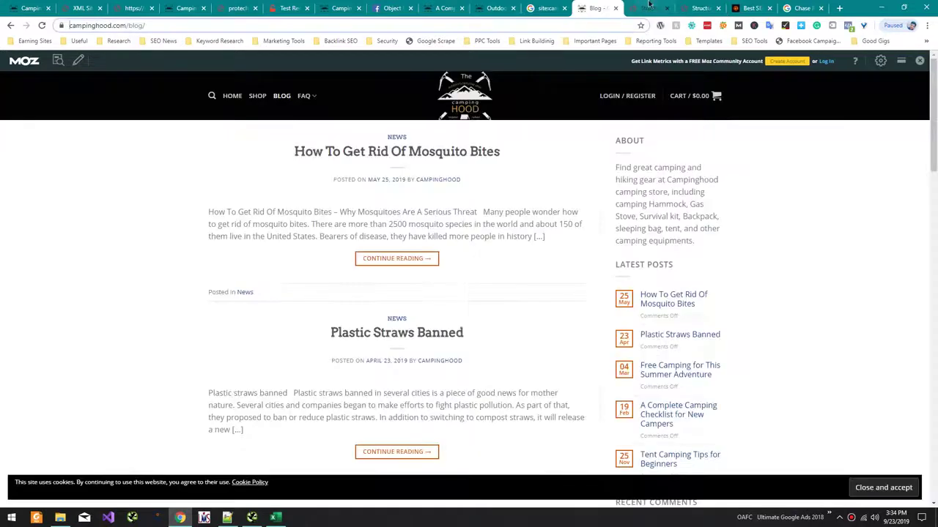
{"action": "left_click", "coordinate": [648, 8]}
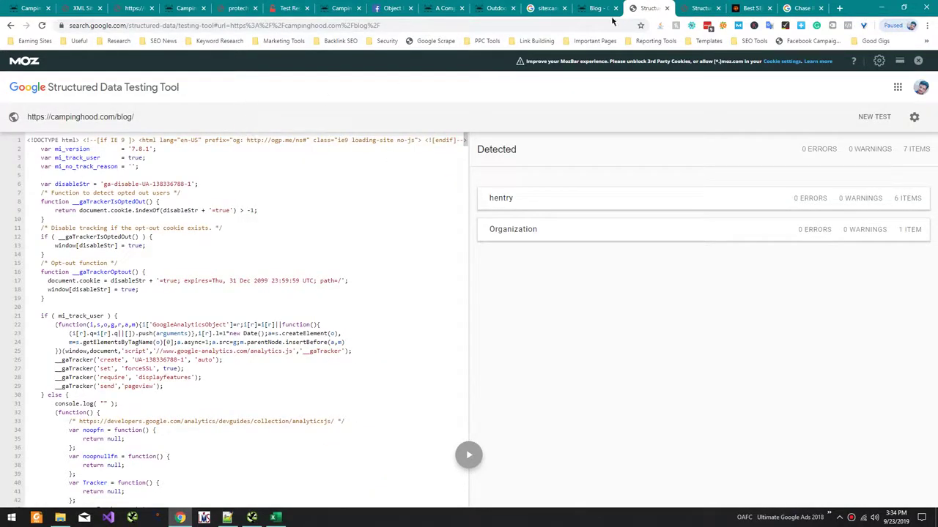
{"action": "key", "text": "alt+Tab"}
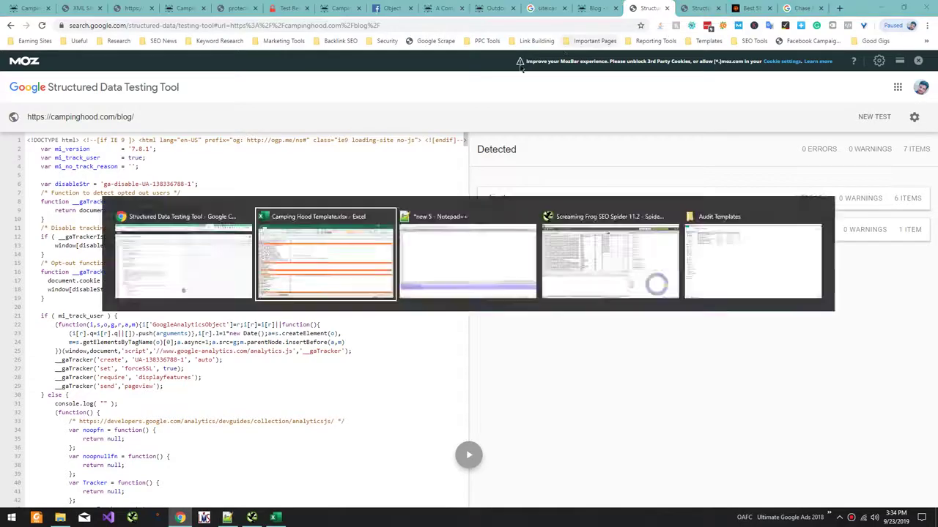
{"action": "type", "text": "No"}
{"action": "key", "text": "Return"}
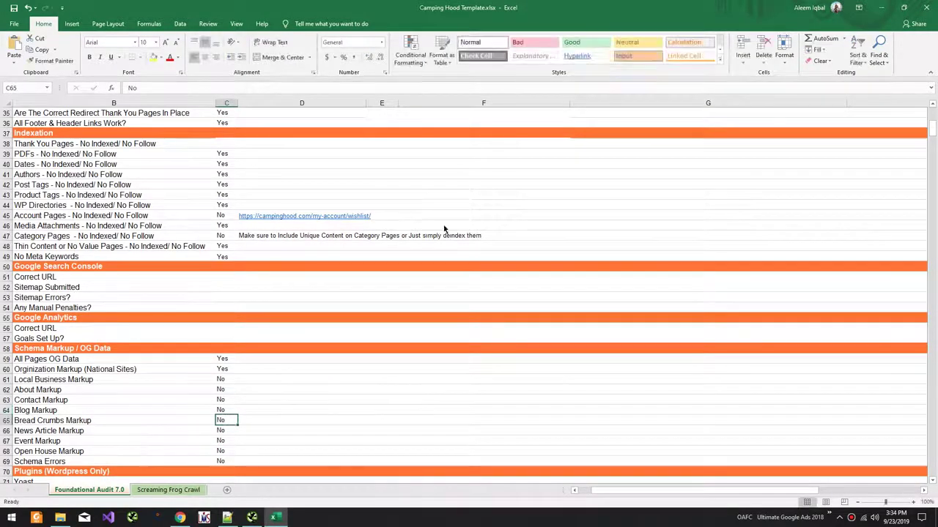
Switch to Chrome, examine the chasereiner.com blog test result and return to the campinghood.com Blog page
{"action": "key", "text": "alt+Tab"}
{"action": "left_click", "coordinate": [704, 8]}
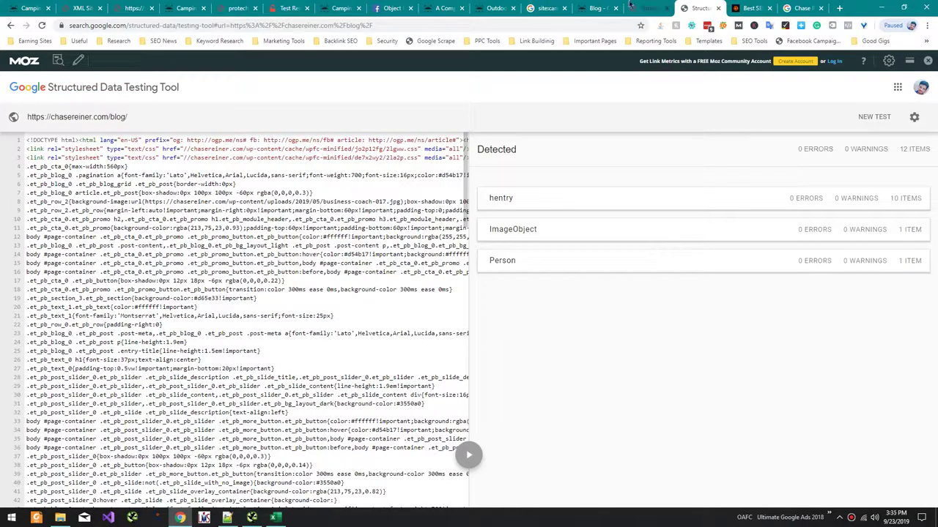
{"action": "left_click", "coordinate": [621, 5]}
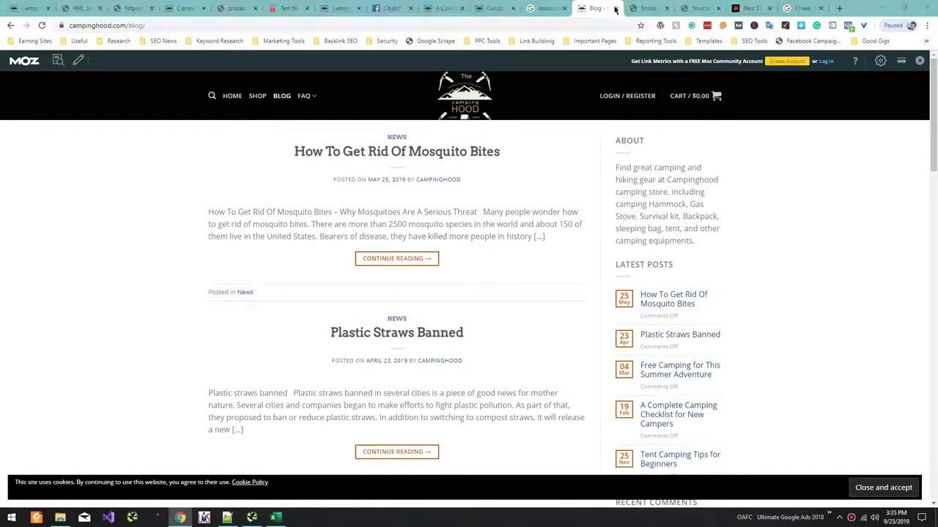
Switch to the Excel audit sheet and review the remaining sections from Plugins through Web Design
{"action": "key", "text": "alt+Tab"}
{"action": "scroll", "coordinate": [188, 389], "scroll_direction": "down", "scroll_amount": 7}
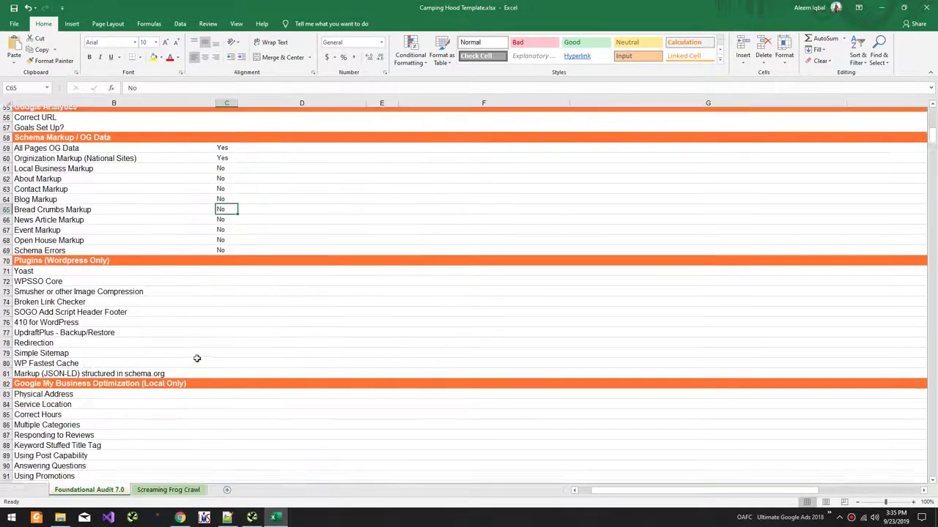
{"action": "left_click_drag", "start_coordinate": [222, 268], "coordinate": [134, 368]}
{"action": "left_click", "coordinate": [209, 319]}
{"action": "scroll", "coordinate": [230, 302], "scroll_direction": "down", "scroll_amount": 7}
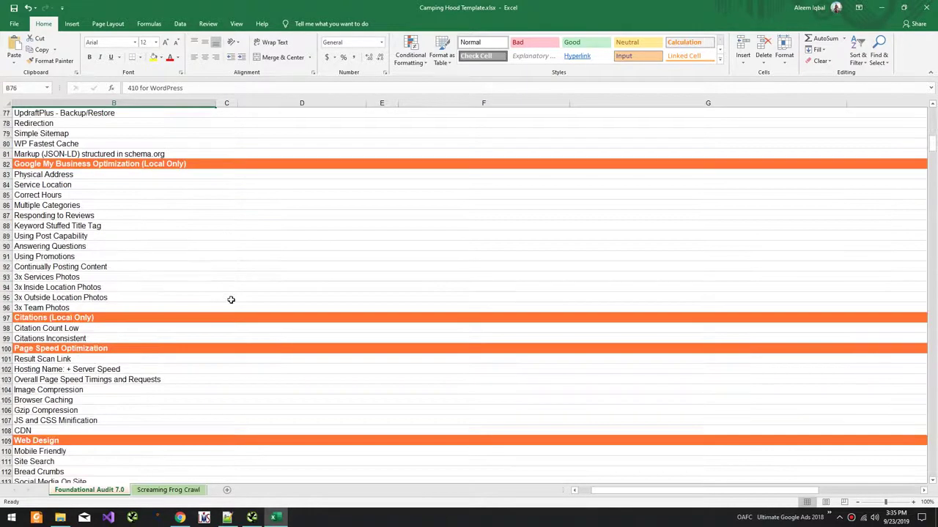
{"action": "scroll", "coordinate": [230, 299], "scroll_direction": "down", "scroll_amount": 5}
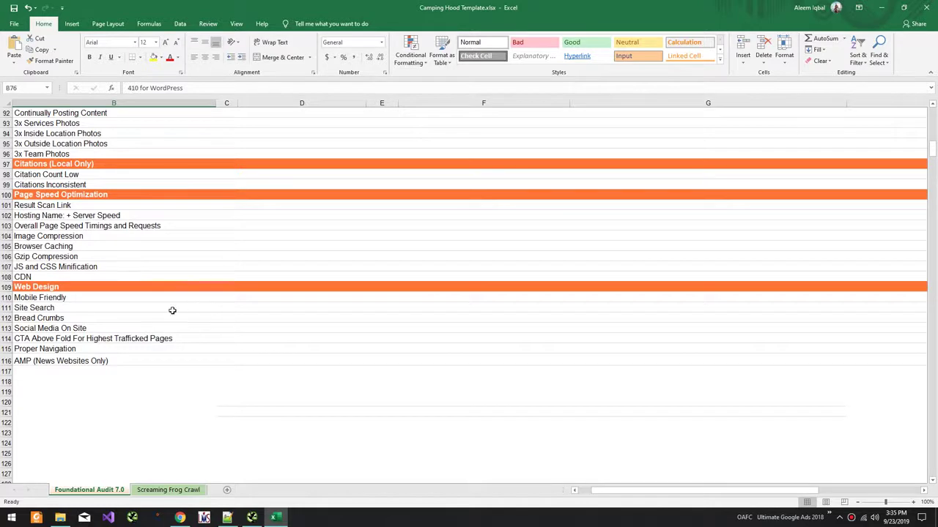
{"action": "left_click_drag", "start_coordinate": [182, 296], "coordinate": [166, 364]}
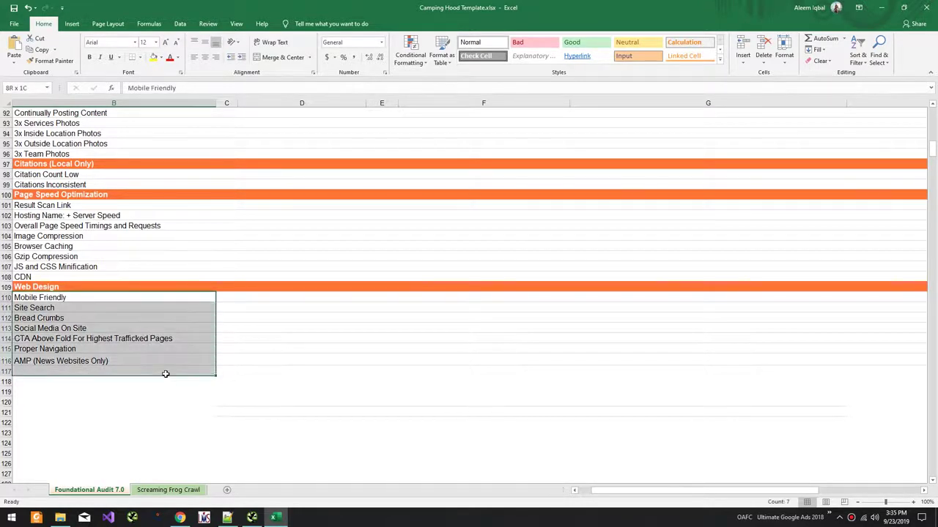
{"action": "left_click", "coordinate": [162, 348]}
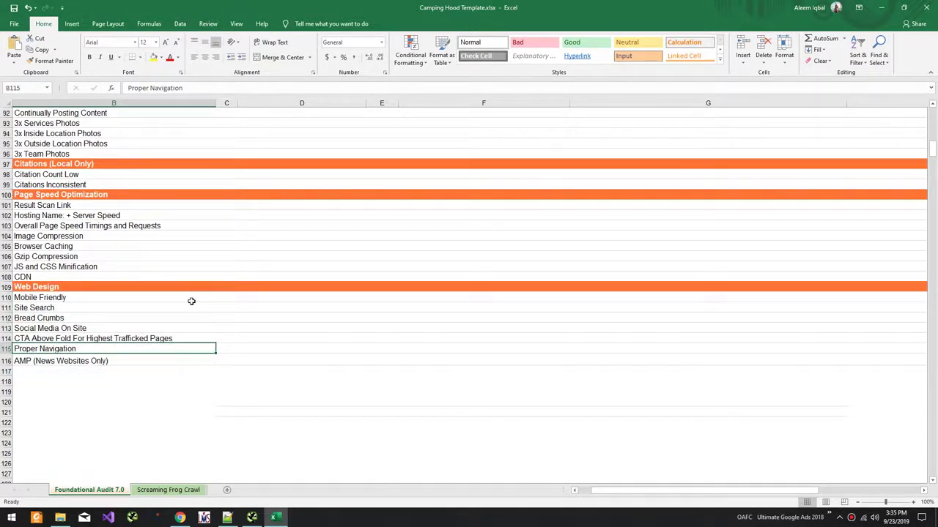
{"action": "key", "text": "alt+Tab"}
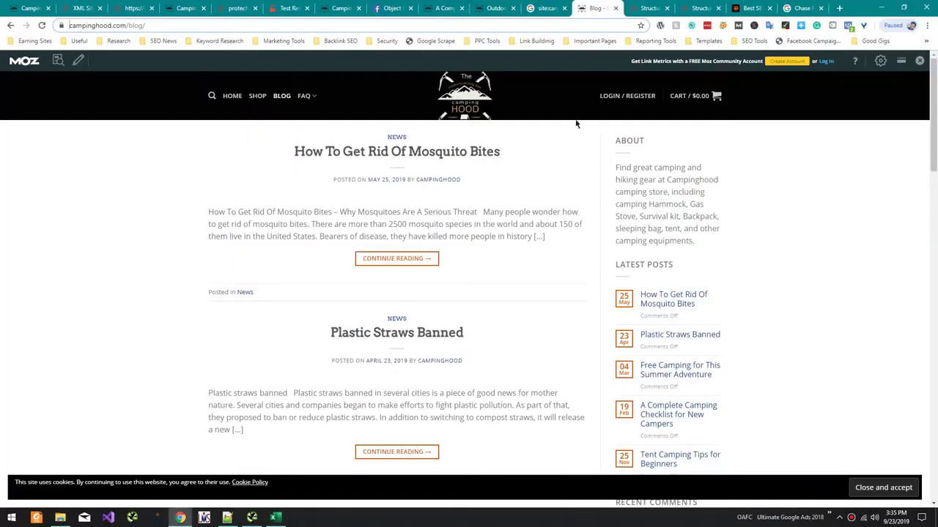
{"action": "left_click", "coordinate": [651, 8]}
{"action": "left_click", "coordinate": [693, 8]}
{"action": "left_click", "coordinate": [751, 8]}
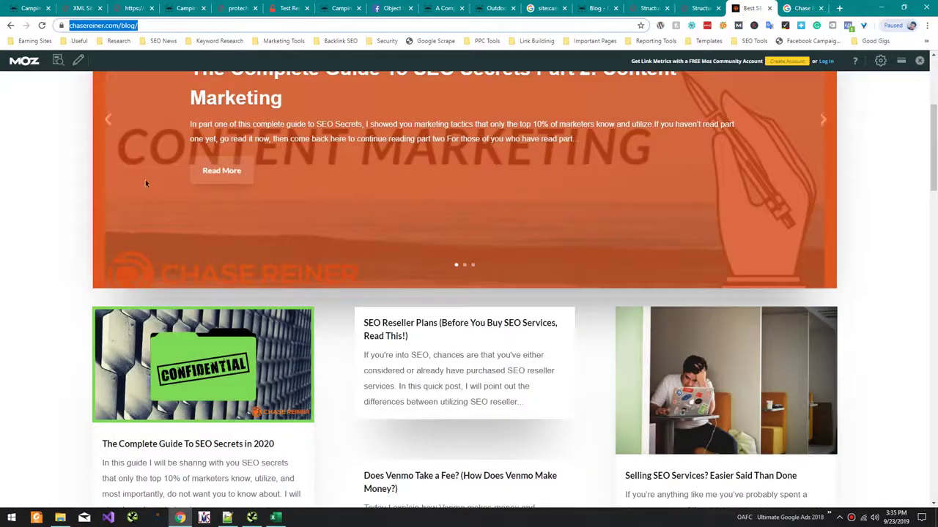
{"action": "left_click", "coordinate": [600, 8]}
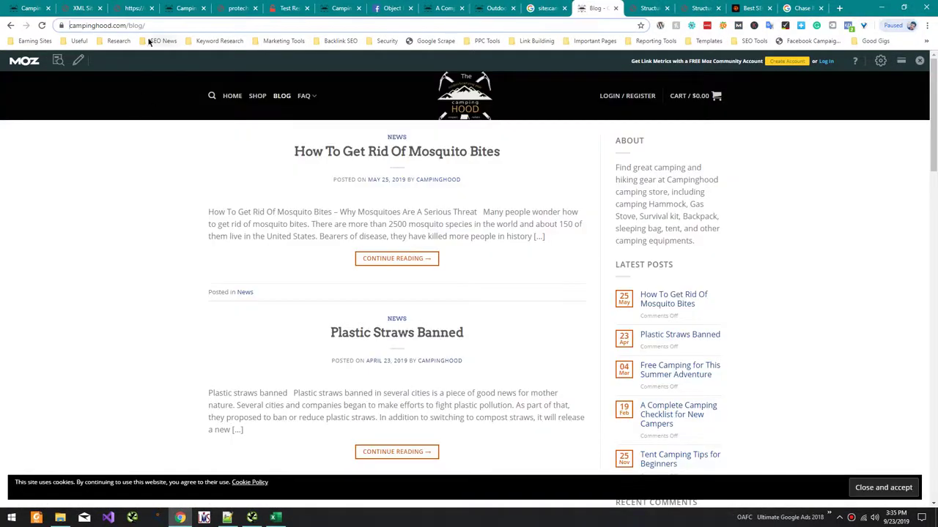
{"action": "left_click", "coordinate": [122, 27]}
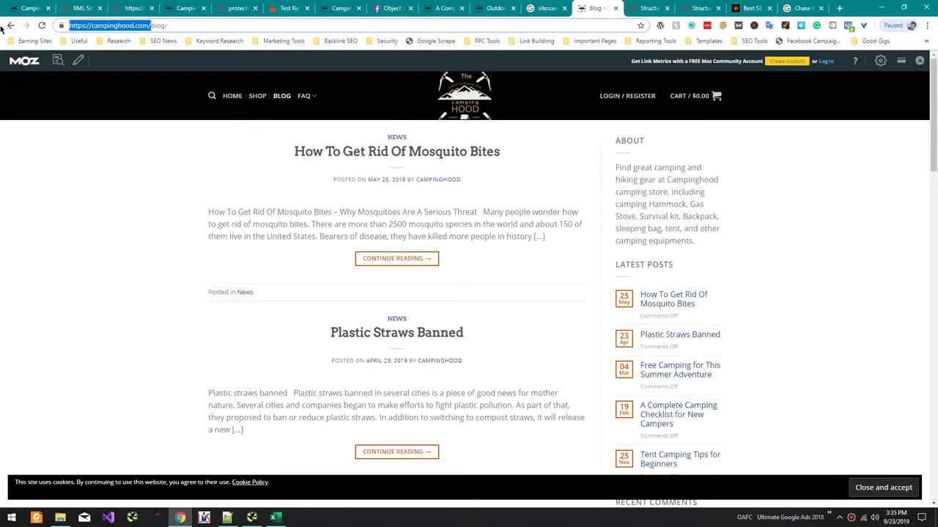
{"action": "key", "text": "ctrl+t"}
{"action": "type", "text": "google mobile"}
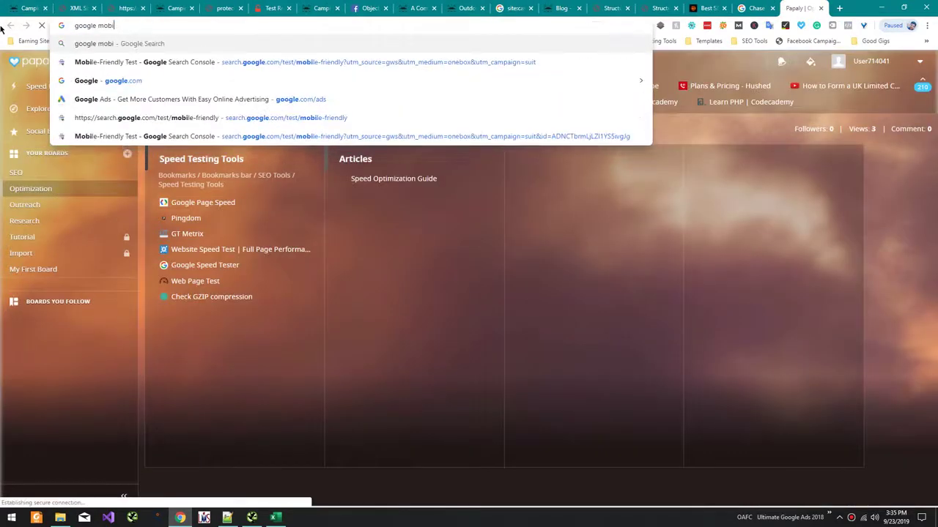
{"action": "key", "text": "Down"}
{"action": "key", "text": "Down"}
{"action": "key", "text": "Down"}
{"action": "key", "text": "Return"}
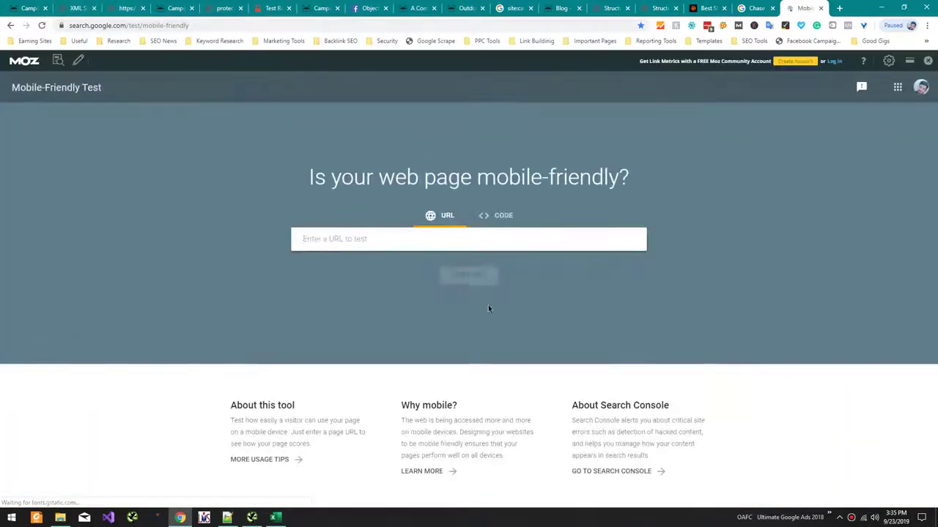
{"action": "type", "text": "https://campinghood.com/"}
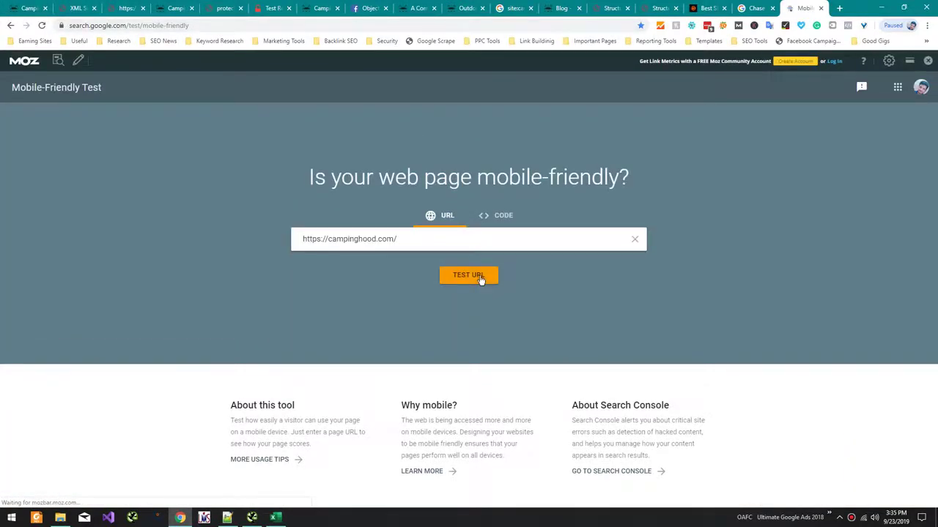
{"action": "left_click", "coordinate": [481, 280]}
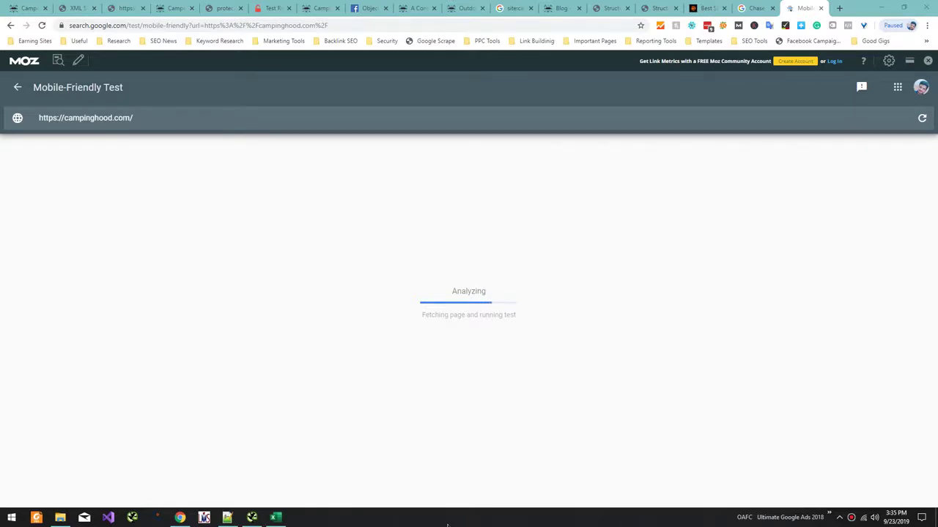
Open the Search Console home page in another new browser tab
{"action": "left_click", "coordinate": [841, 9]}
{"action": "type", "text": "go"}
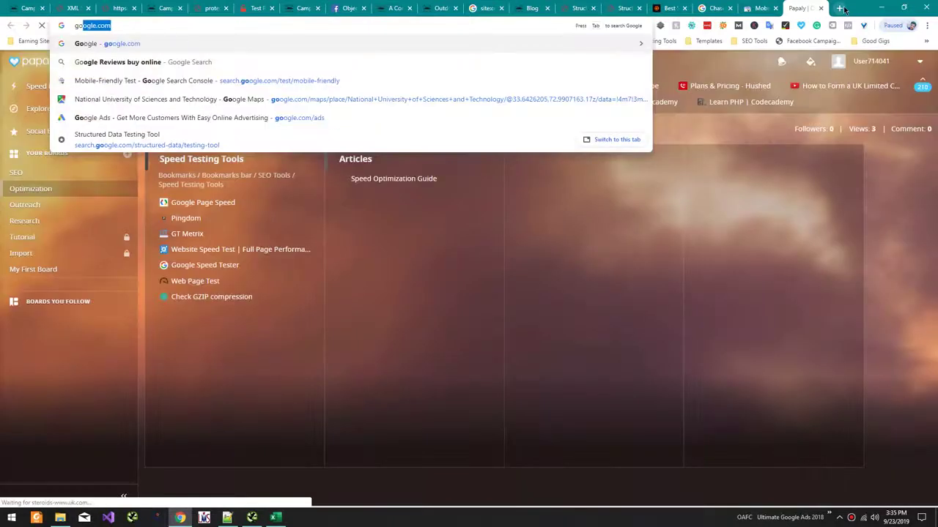
{"action": "type", "text": "ogle sear"}
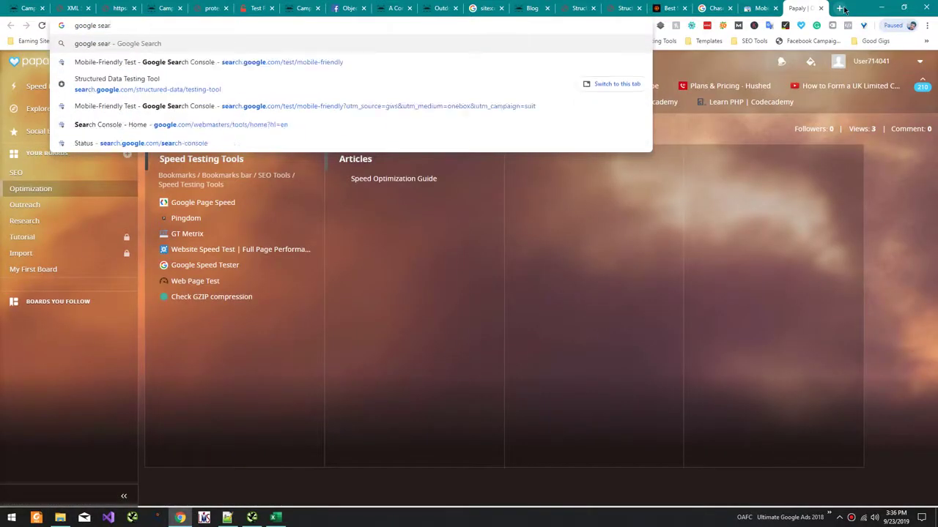
{"action": "key", "text": "Down"}
{"action": "key", "text": "Down"}
{"action": "key", "text": "Down"}
{"action": "key", "text": "Down"}
{"action": "key", "text": "Down"}
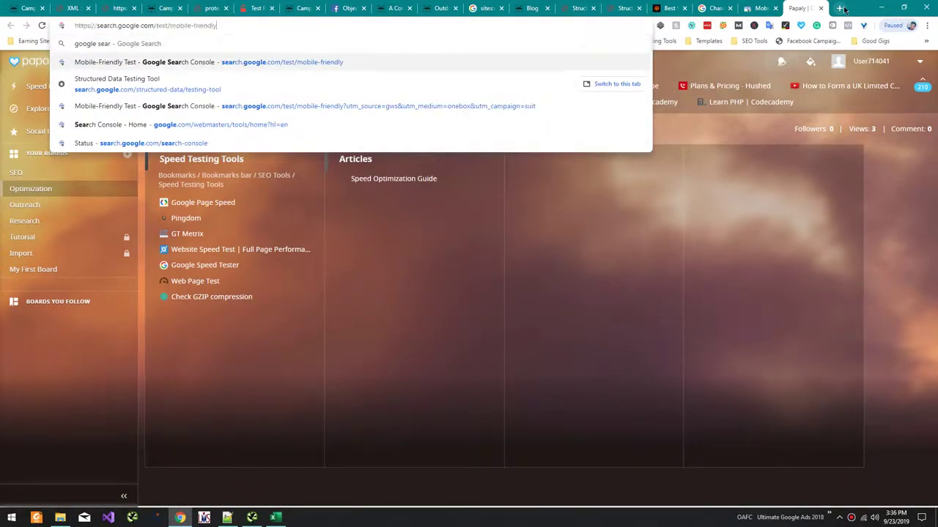
{"action": "key", "text": "Up"}
{"action": "key", "text": "Return"}
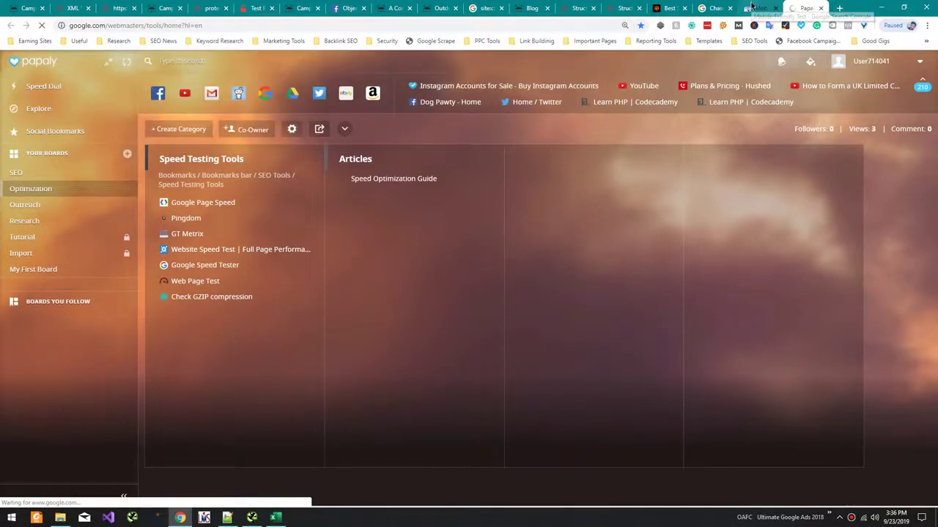
Check the Mobile-Friendly Test result for campinghood.com, then switch to the Excel audit sheet and enter Yes for Mobile Friendly
{"action": "left_click", "coordinate": [751, 6]}
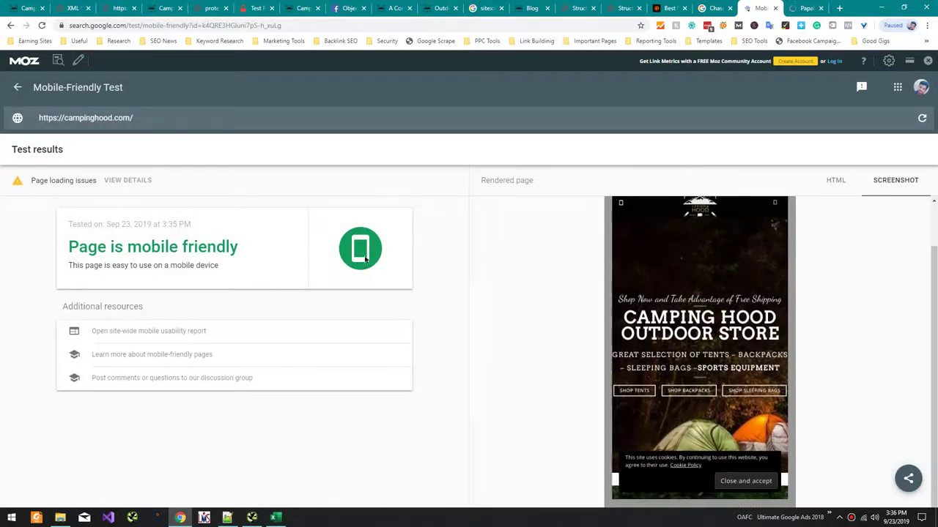
{"action": "key", "text": "alt+Tab"}
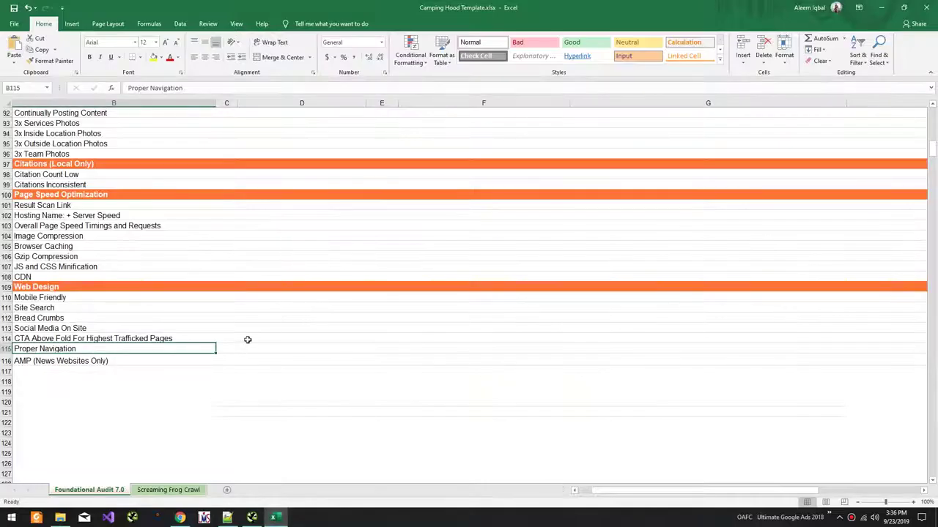
{"action": "left_click", "coordinate": [268, 300]}
{"action": "type", "text": "Yes"}
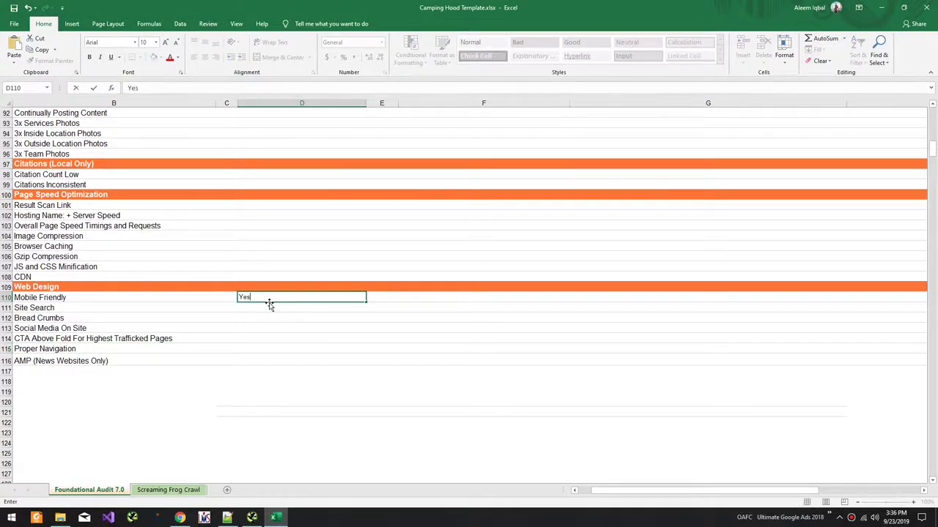
{"action": "key", "text": "alt+Tab"}
{"action": "left_click", "coordinate": [805, 8]}
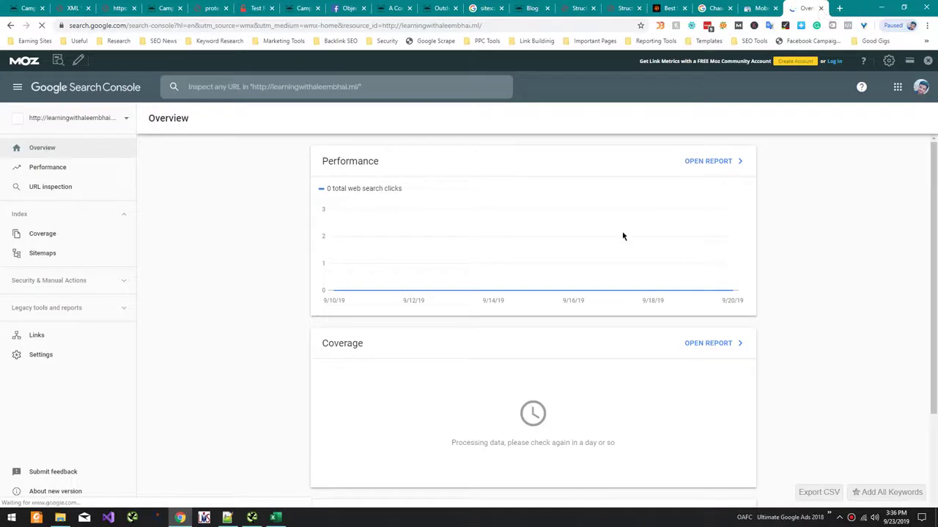
{"action": "left_click", "coordinate": [89, 119]}
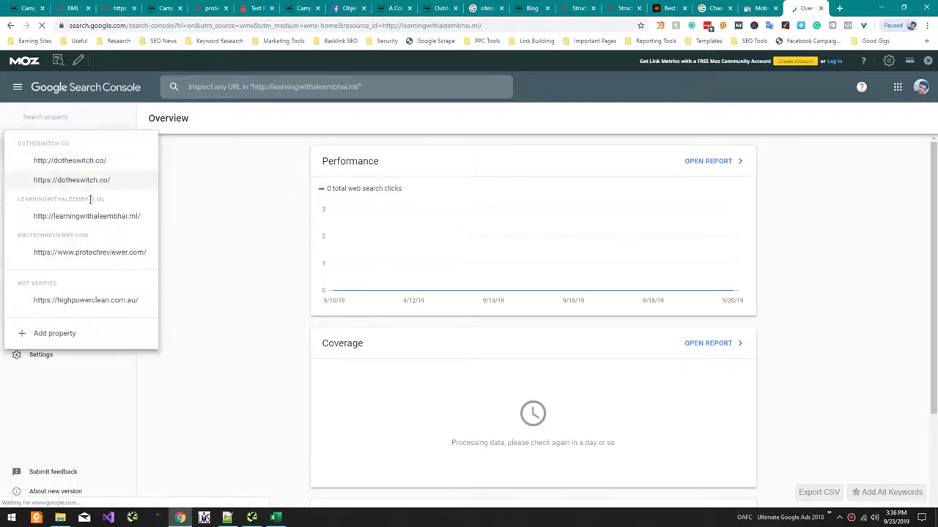
{"action": "left_click", "coordinate": [102, 253]}
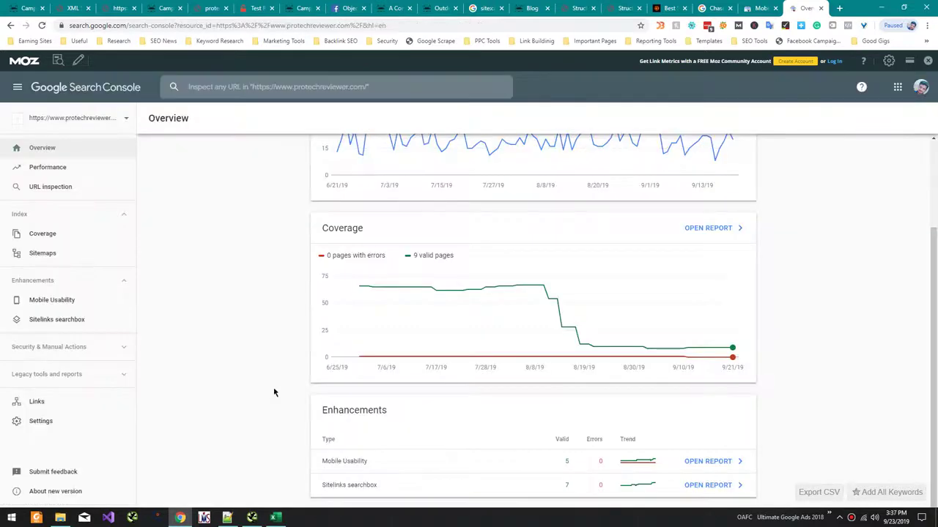
{"action": "left_click", "coordinate": [431, 463]}
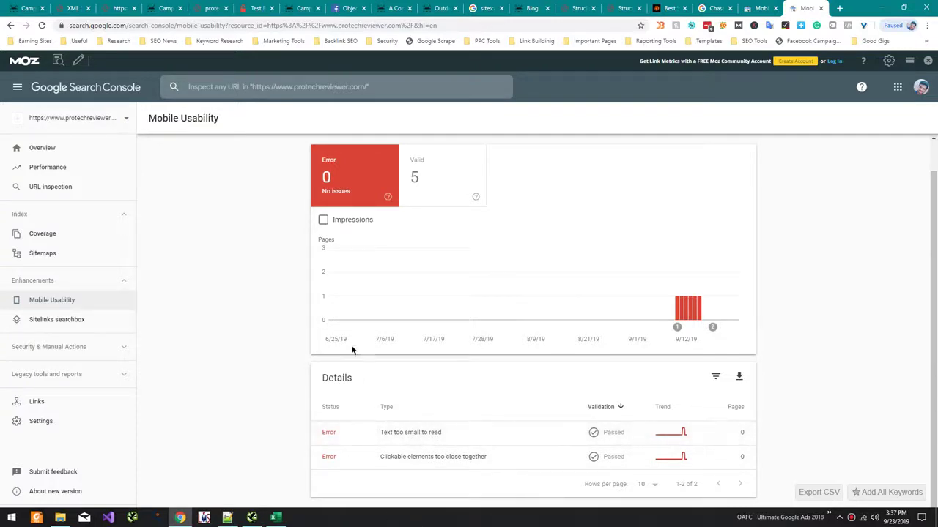
{"action": "key", "text": "alt+Tab"}
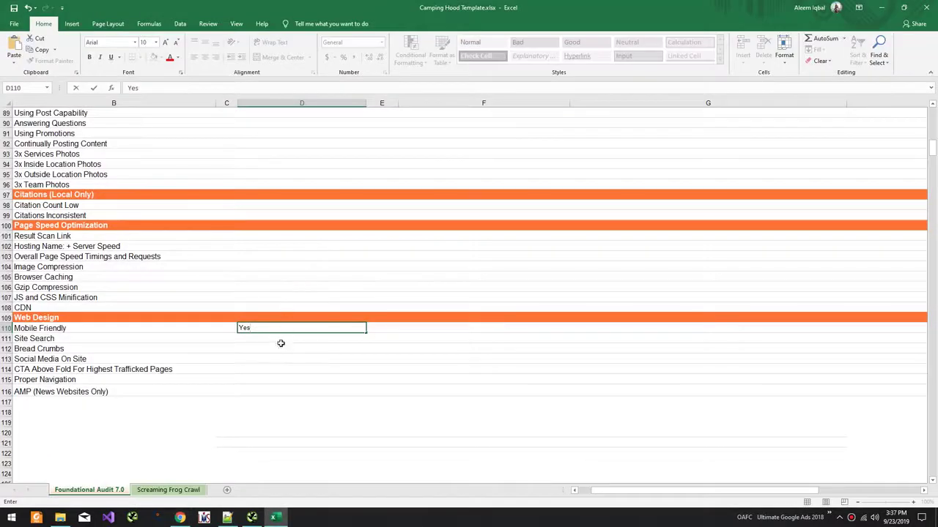
{"action": "key", "text": "Return"}
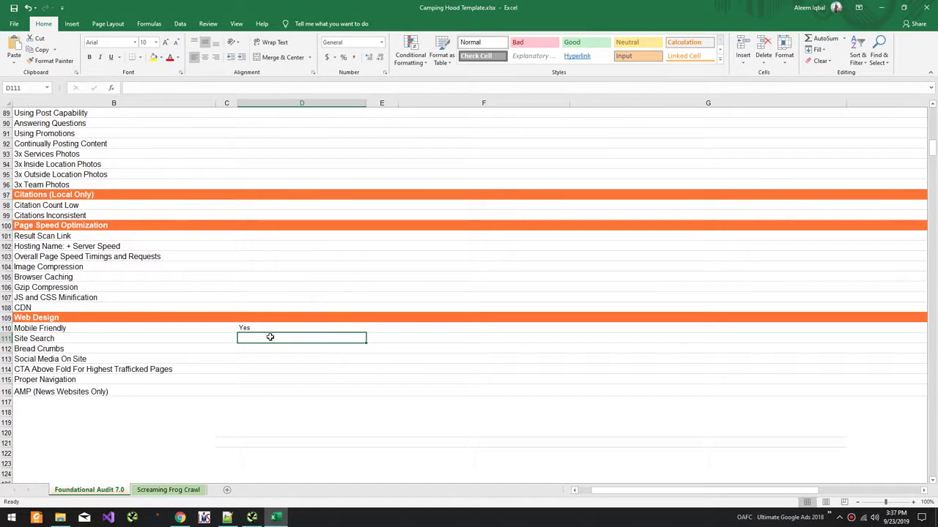
Switch to Chrome, close the chasereiner.com blog tab and return to the campinghood.com Blog page
{"action": "key", "text": "alt+Tab"}
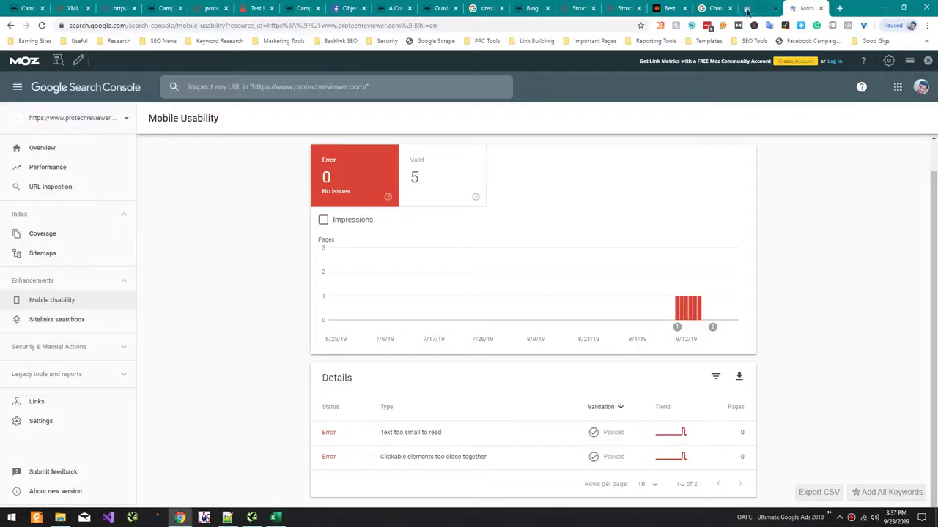
{"action": "left_click", "coordinate": [759, 7]}
{"action": "left_click", "coordinate": [671, 8]}
{"action": "scroll", "coordinate": [508, 258], "scroll_direction": "up", "scroll_amount": 3}
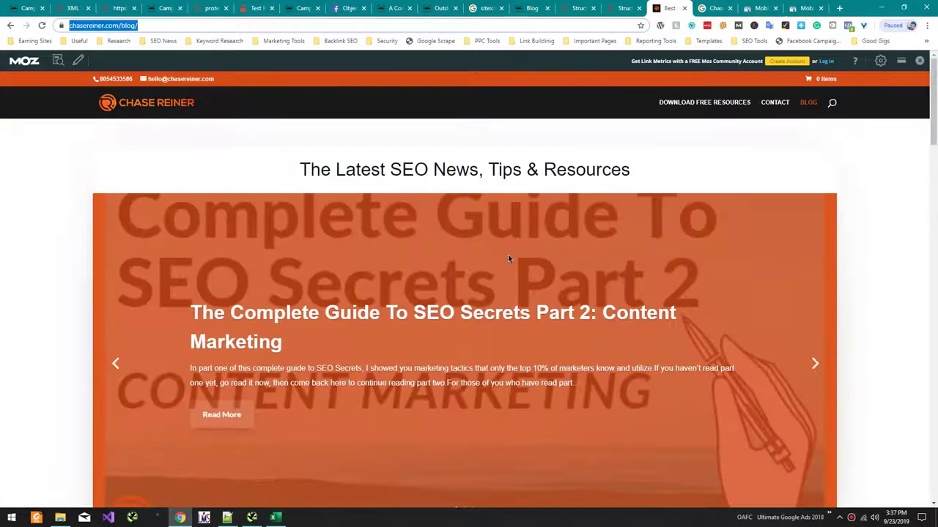
{"action": "left_click", "coordinate": [684, 7]}
{"action": "left_click", "coordinate": [627, 7]}
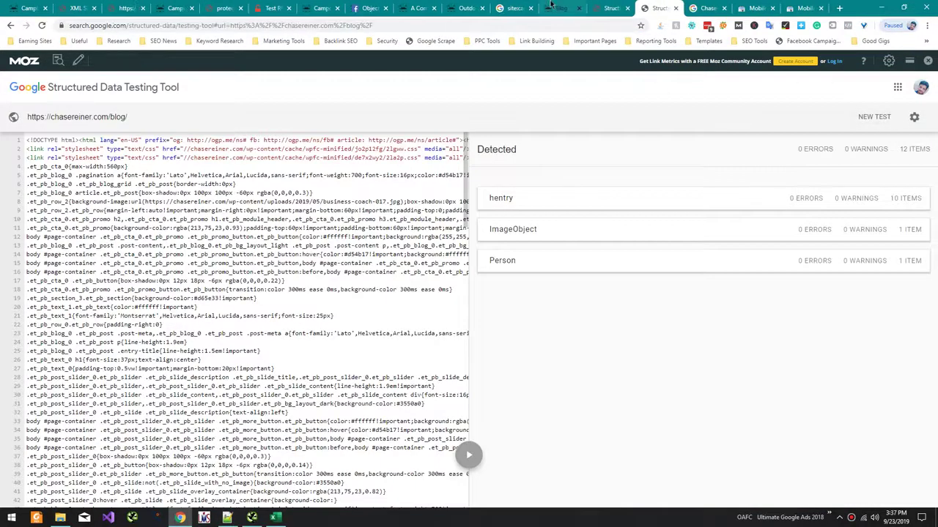
{"action": "left_click", "coordinate": [608, 7]}
{"action": "left_click", "coordinate": [559, 7]}
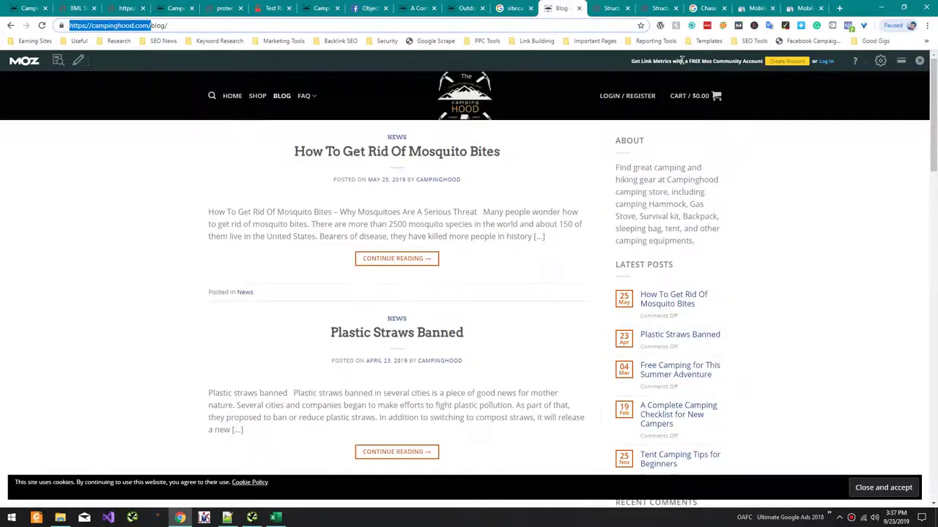
Try the campinghood.com site search by searching for Test in the Backpacks category
{"action": "left_click", "coordinate": [212, 96]}
{"action": "left_click", "coordinate": [282, 127]}
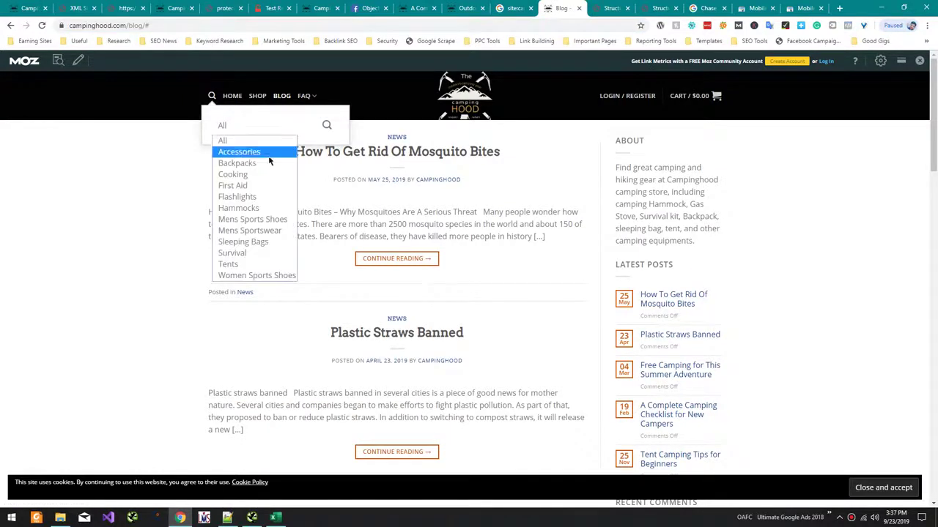
{"action": "left_click", "coordinate": [239, 152]}
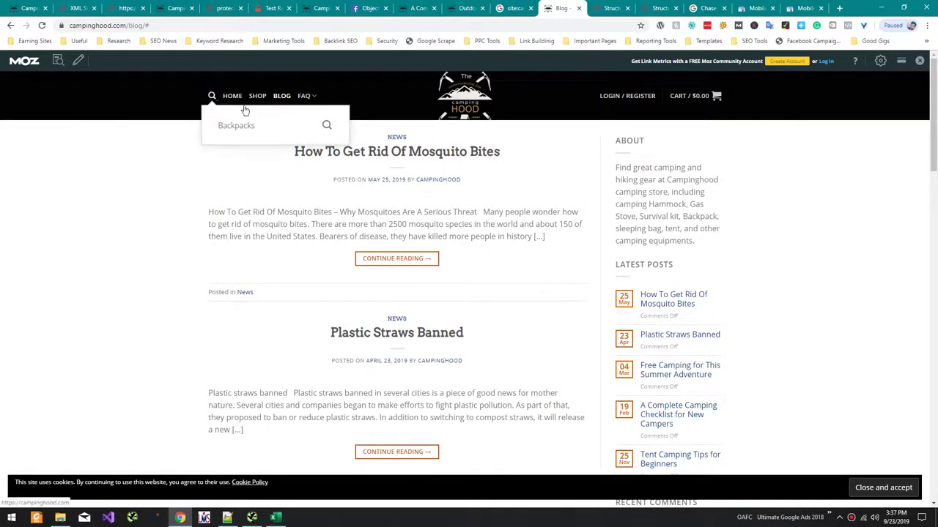
{"action": "mouse_move", "coordinate": [212, 96]}
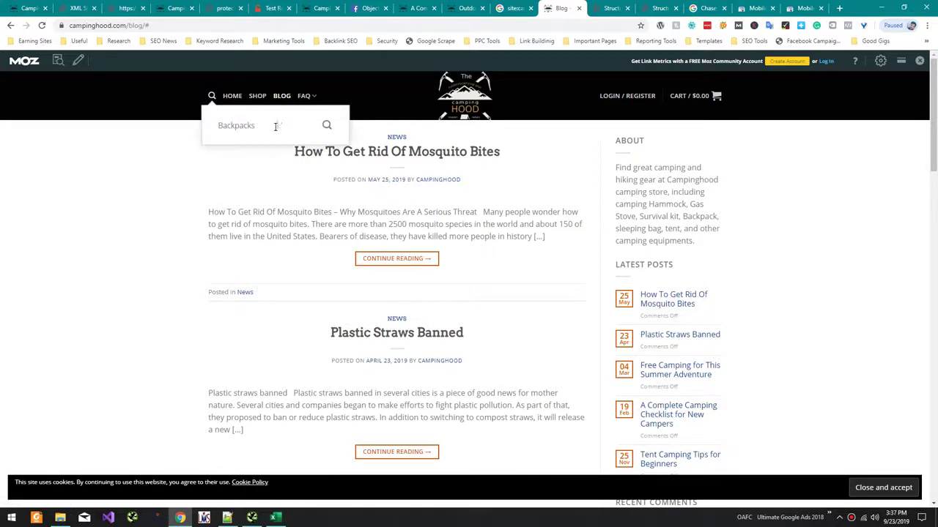
{"action": "left_click", "coordinate": [274, 126]}
{"action": "type", "text": "Test"}
{"action": "key", "text": "Return"}
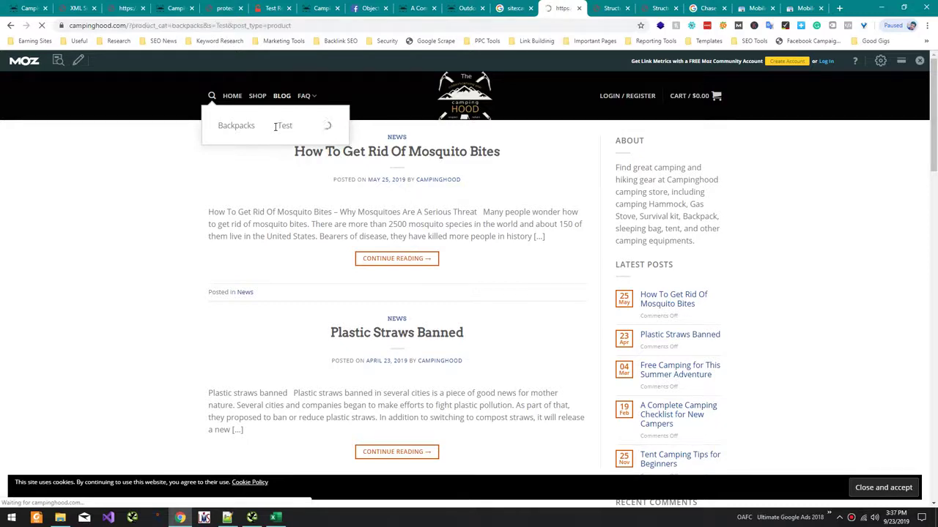
Switch to the Excel audit sheet and enter Yes for Site Search, removing the stray backslash from the entry
{"action": "key", "text": "alt+Tab"}
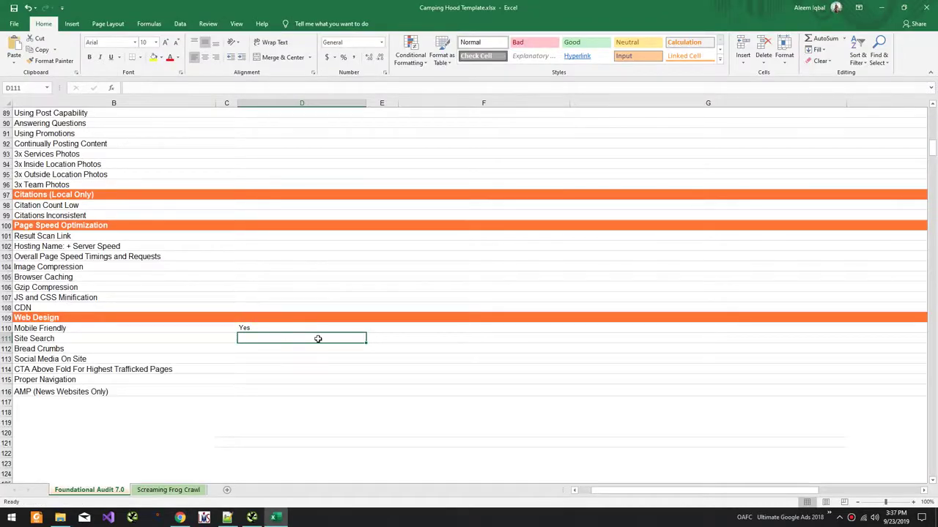
{"action": "type", "text": "Yes\\"}
{"action": "key", "text": "Return"}
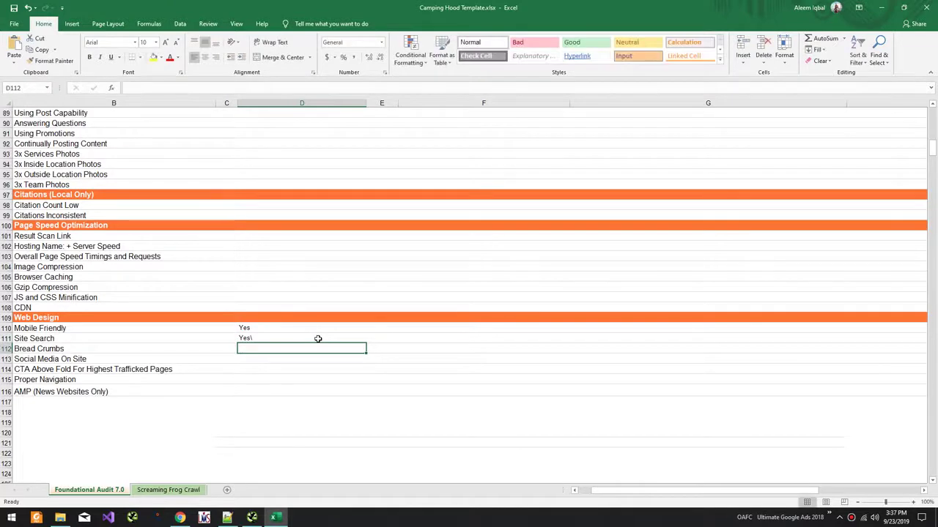
{"action": "scroll", "coordinate": [318, 338], "scroll_direction": "up", "scroll_amount": 1}
{"action": "key", "text": "Up"}
{"action": "key", "text": "Up"}
{"action": "key", "text": "Up"}
{"action": "key", "text": "Up"}
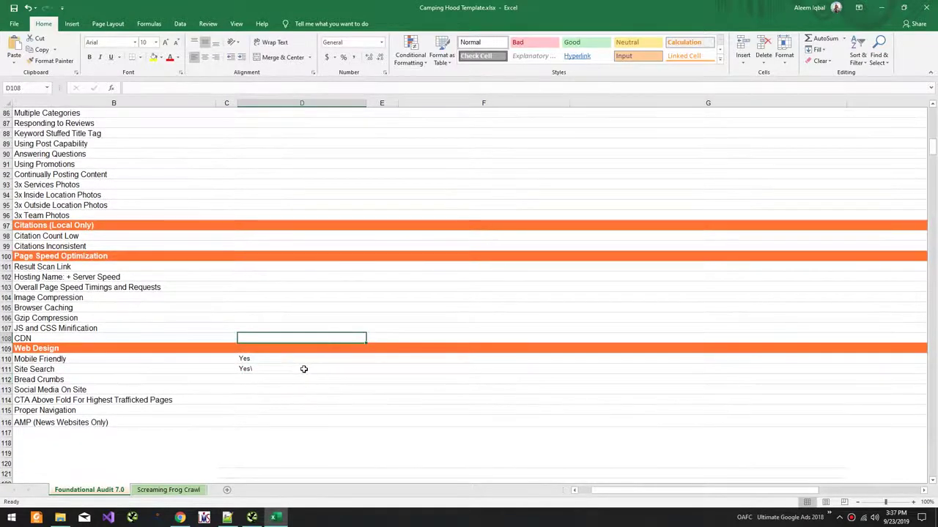
{"action": "left_click", "coordinate": [303, 370]}
{"action": "left_click", "coordinate": [181, 87]}
{"action": "key", "text": "BackSpace"}
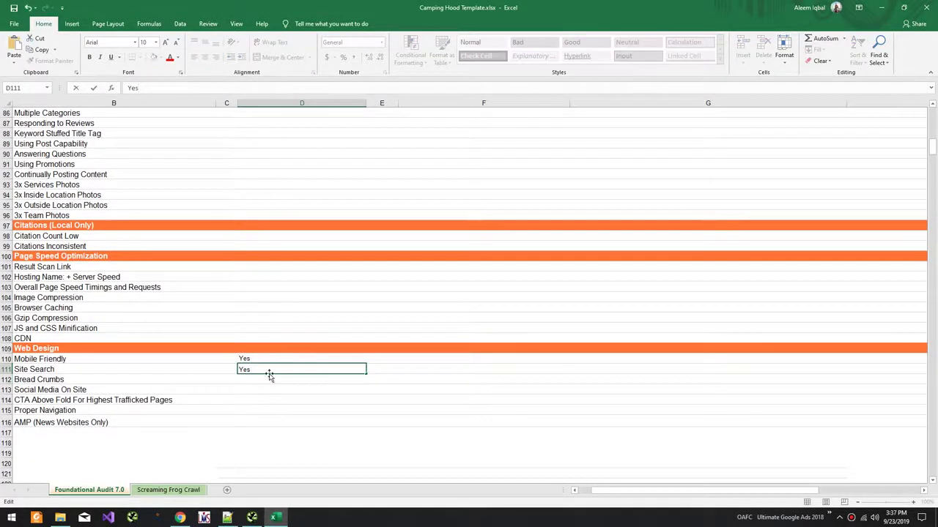
Switch to Chrome, open the Reusable Straw Stainless Steel with Cleaning Brush product from the Classic Shop page and check for breadcrumbs
{"action": "key", "text": "alt+Tab"}
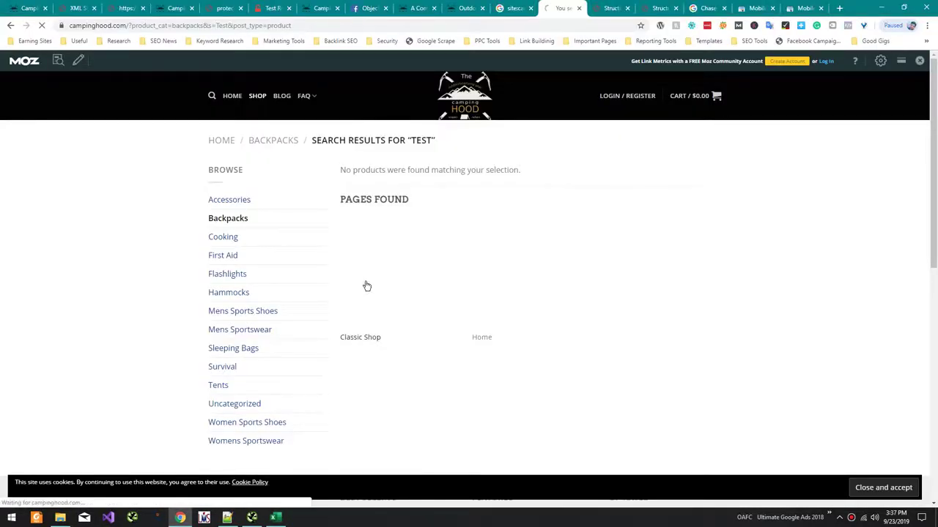
{"action": "scroll", "coordinate": [288, 266], "scroll_direction": "down", "scroll_amount": 5}
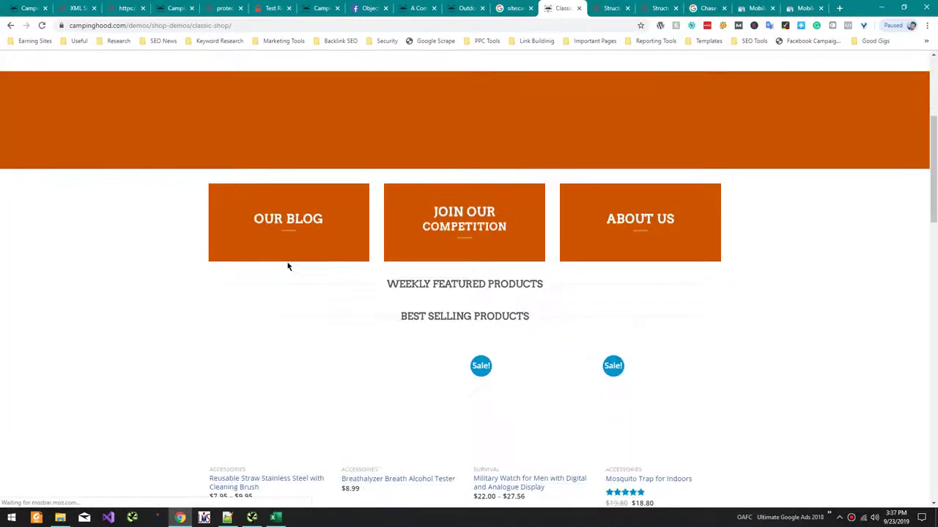
{"action": "left_click", "coordinate": [287, 303]}
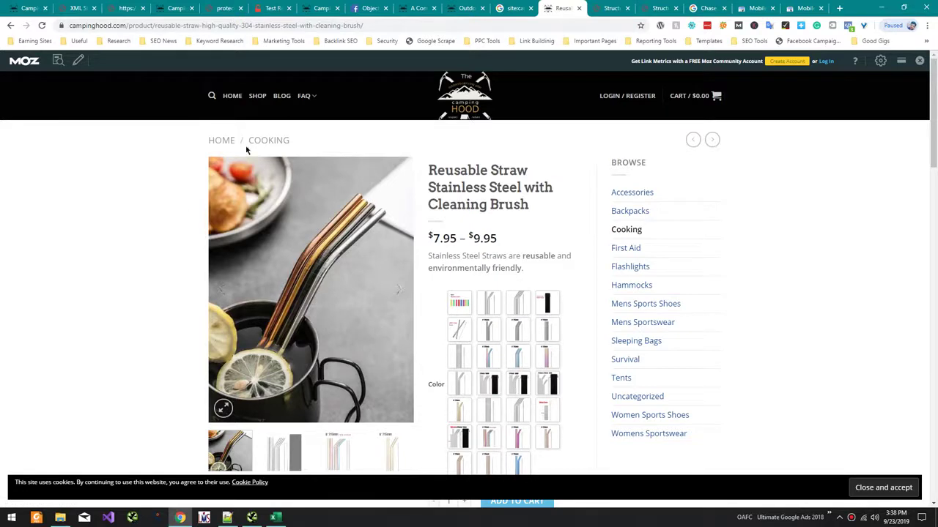
{"action": "scroll", "coordinate": [180, 160], "scroll_direction": "down", "scroll_amount": 4}
{"action": "scroll", "coordinate": [180, 159], "scroll_direction": "up", "scroll_amount": 4}
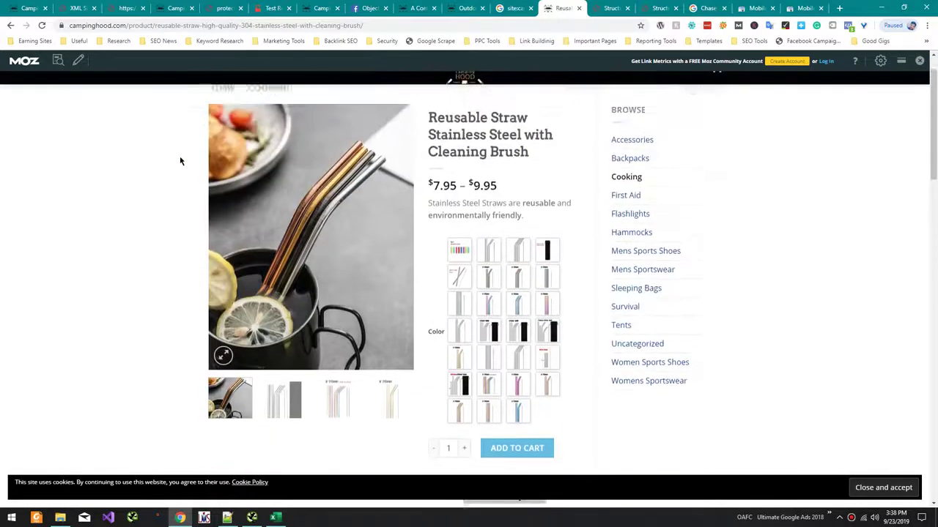
Switch to the Excel audit sheet and enter Yes for Bread Crumbs
{"action": "key", "text": "alt+Tab"}
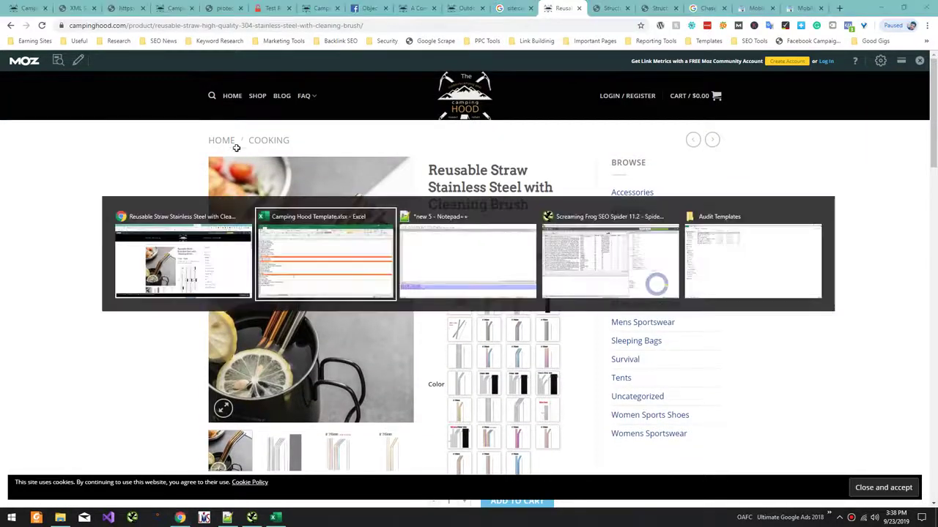
{"action": "type", "text": "Yes"}
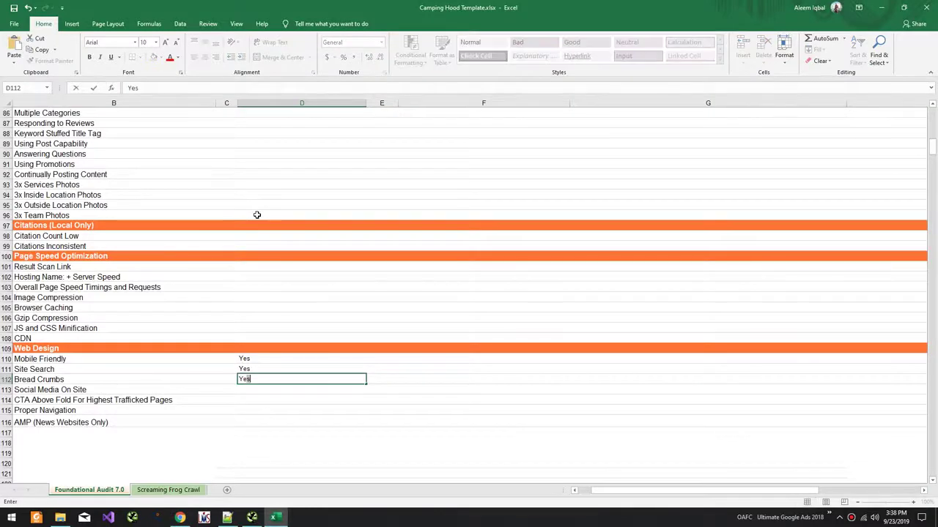
{"action": "key", "text": "Return"}
Check the product page footer in Chrome for social media links, then enter Yes for Social Media On Site in Excel
{"action": "key", "text": "alt+Tab"}
{"action": "scroll", "coordinate": [253, 222], "scroll_direction": "down", "scroll_amount": 15}
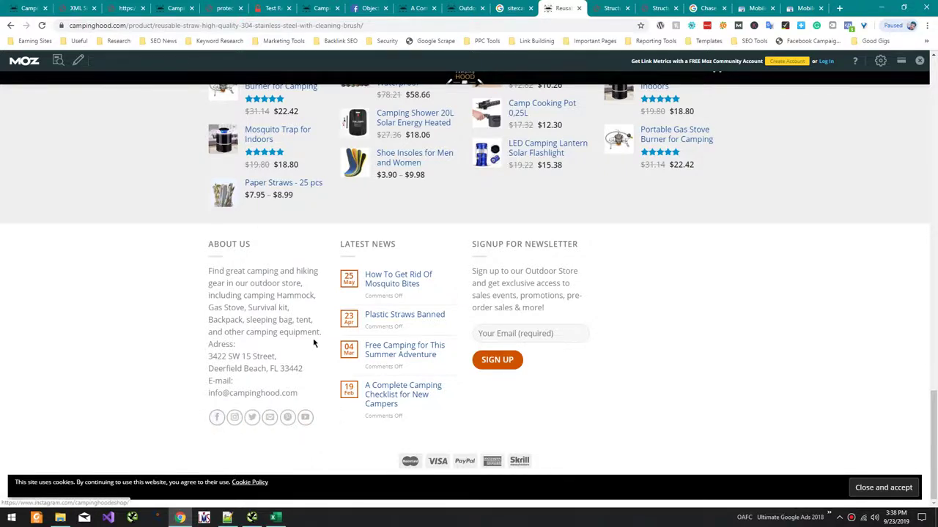
{"action": "key", "text": "alt+Tab"}
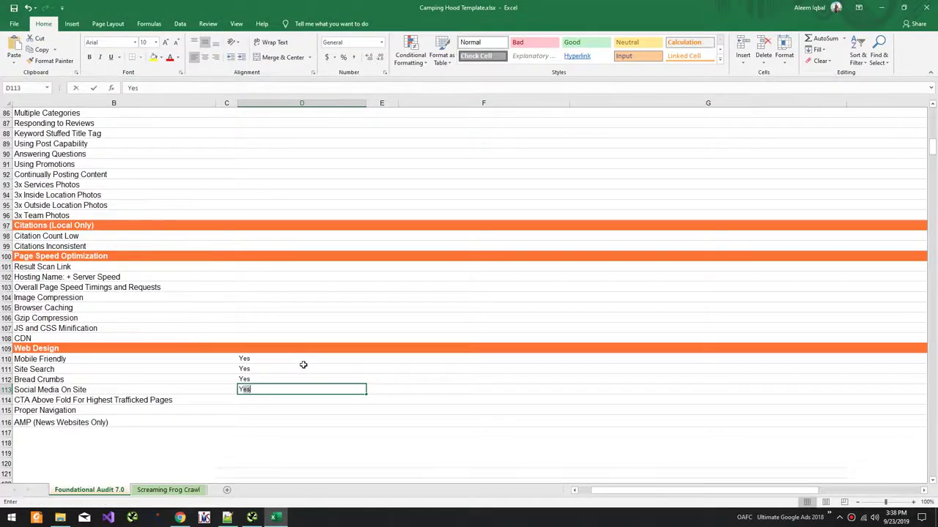
{"action": "type", "text": "Y"}
{"action": "key", "text": "Return"}
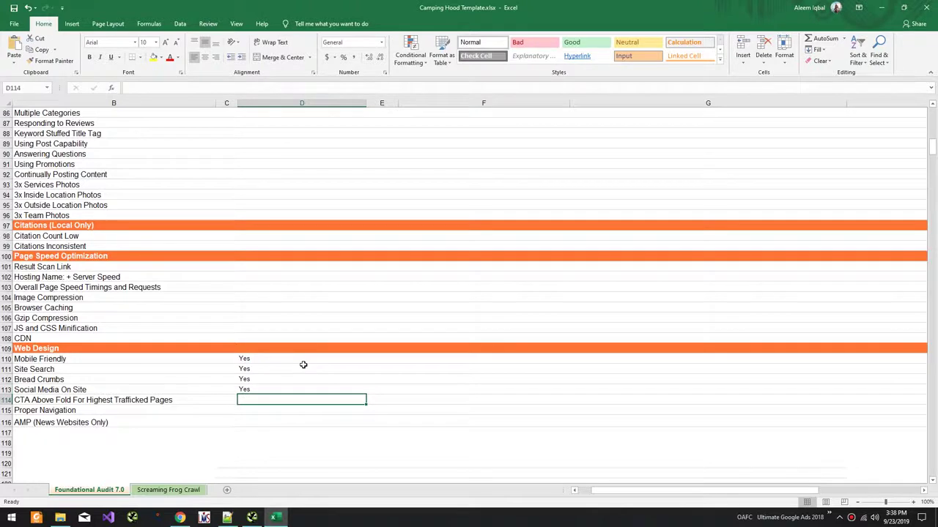
Clear the CTA Above Fold For Highest Trafficked Pages row, cells B114 to D114
{"action": "key", "text": "shift+Left"}
{"action": "key", "text": "shift+Left"}
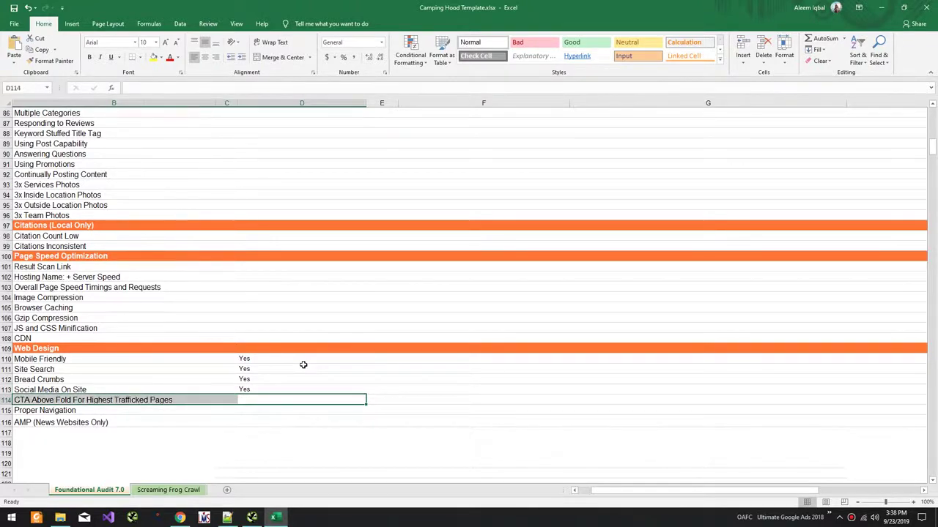
{"action": "key", "text": "Delete"}
Enter Yes for Proper Navigation in cell D115
{"action": "key", "text": "Down"}
{"action": "key", "text": "Left"}
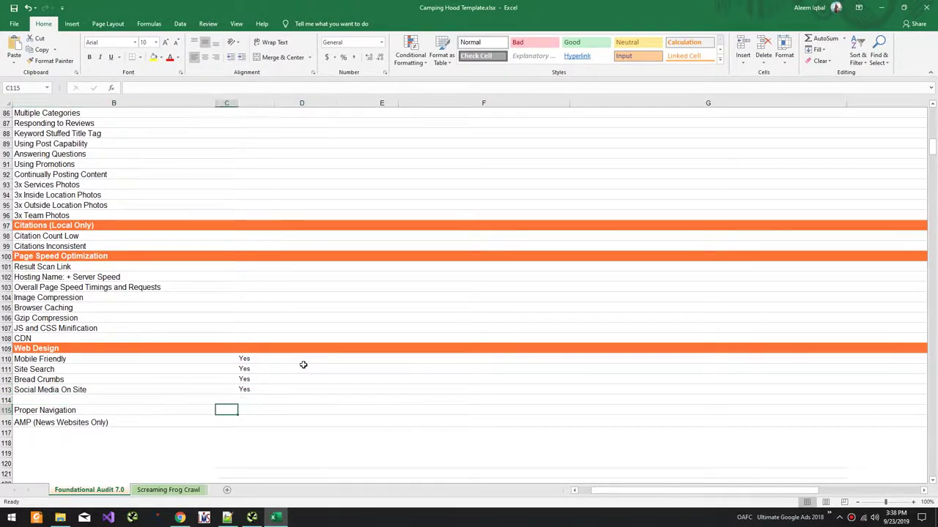
{"action": "key", "text": "Right"}
{"action": "type", "text": "T"}
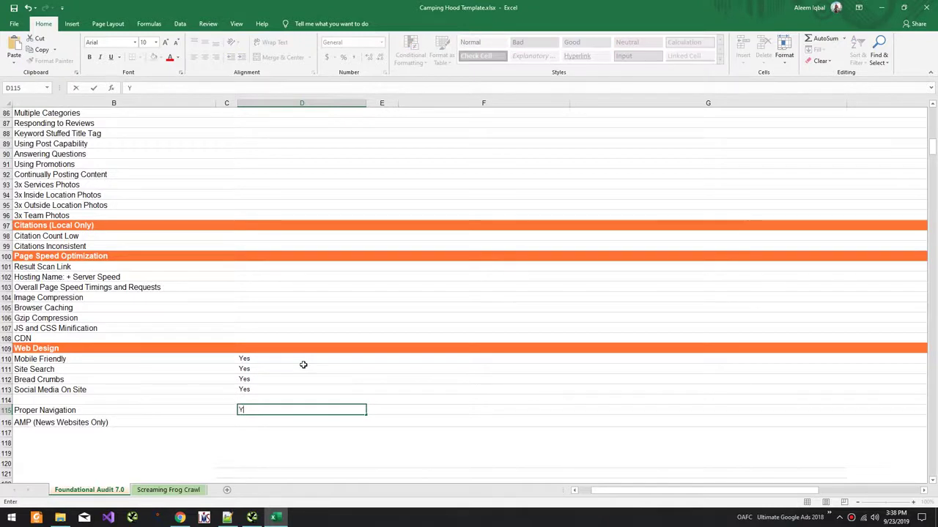
{"action": "type", "text": "es"}
{"action": "key", "text": "Return"}
Clear the AMP (News Websites Only) row, cells B116 to D116
{"action": "key", "text": "shift+Left"}
{"action": "key", "text": "shift+Left"}
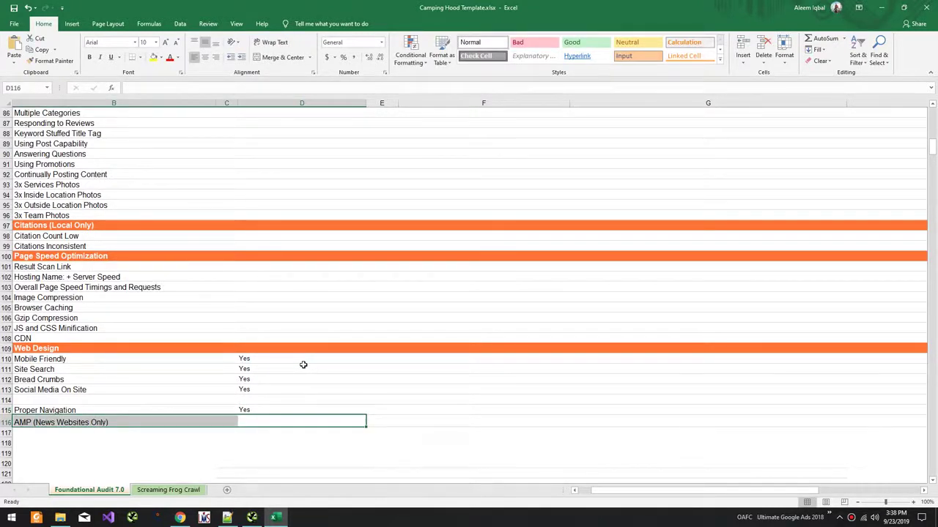
{"action": "key", "text": "ctrl+x"}
{"action": "key", "text": "Up"}
{"action": "key", "text": "Up"}
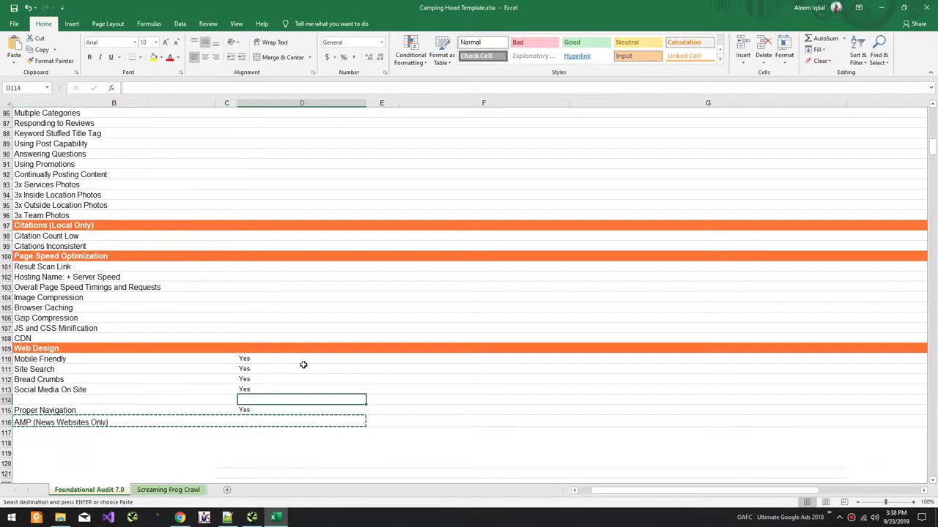
{"action": "key", "text": "Down"}
{"action": "key", "text": "Down"}
{"action": "key", "text": "shift+Left"}
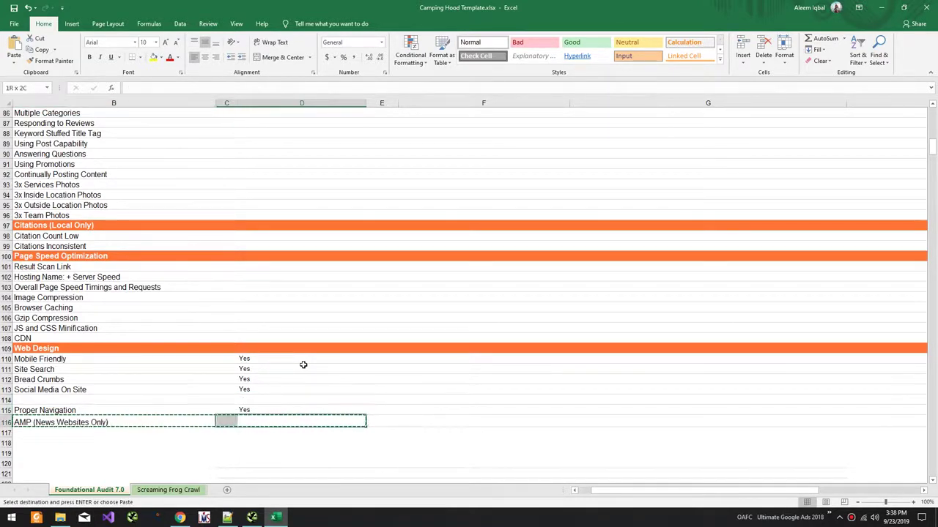
{"action": "key", "text": "Return"}
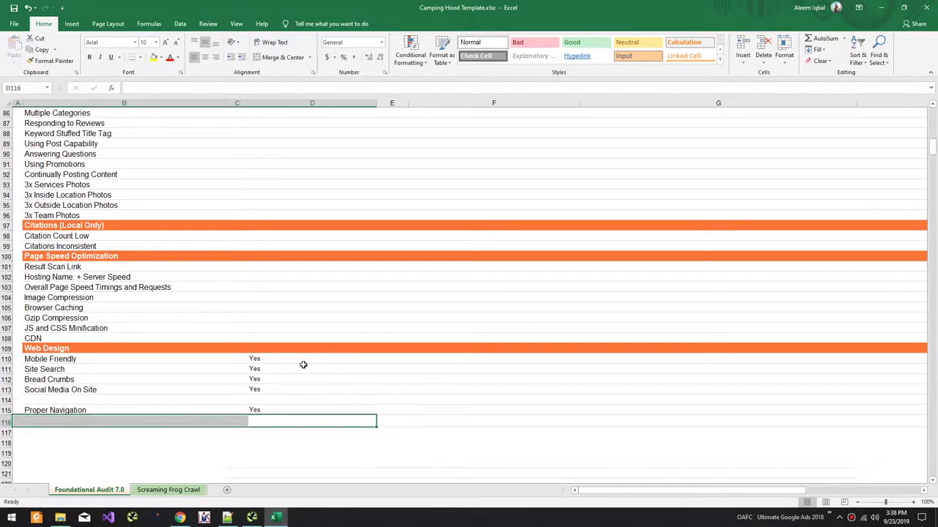
Look through the audit sheet for unfilled sections and select the Result Scan Link cell under Page Speed Optimization
{"action": "scroll", "coordinate": [303, 365], "scroll_direction": "up", "scroll_amount": 13}
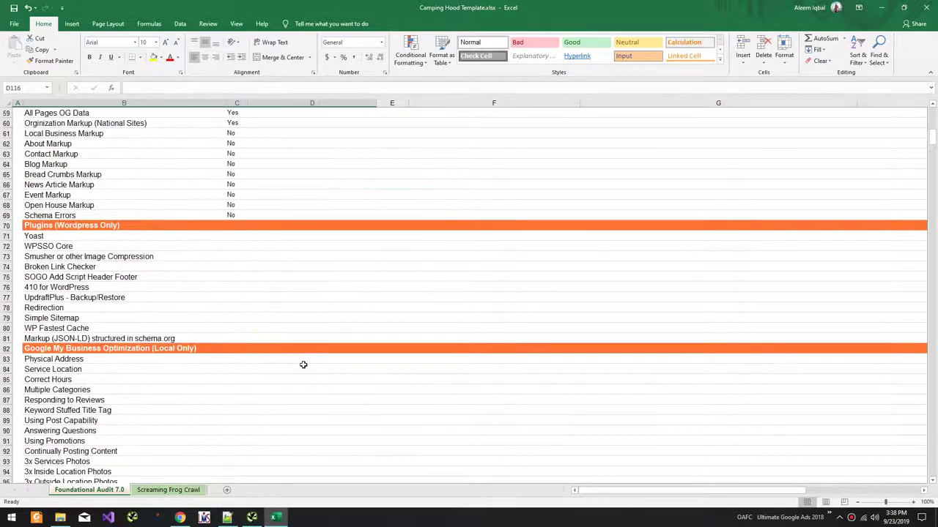
{"action": "scroll", "coordinate": [303, 365], "scroll_direction": "up", "scroll_amount": 6}
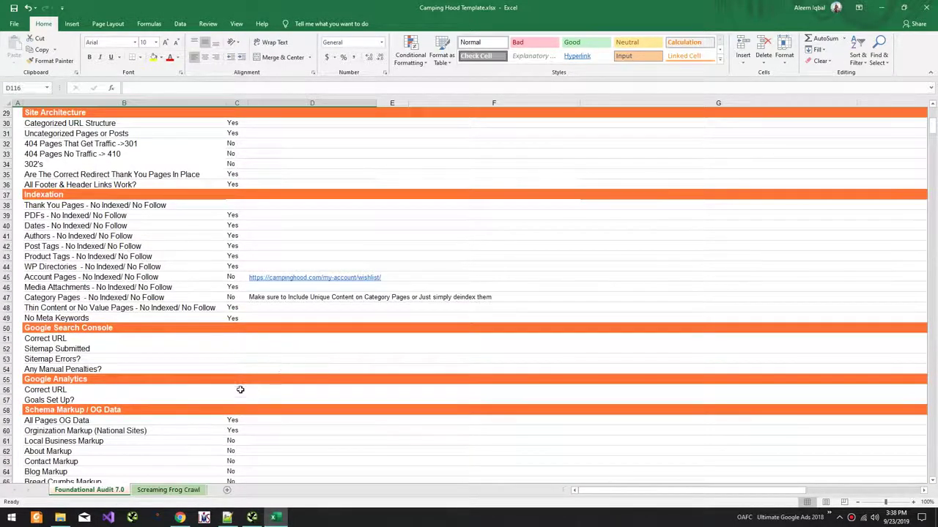
{"action": "scroll", "coordinate": [240, 390], "scroll_direction": "down", "scroll_amount": 11}
{"action": "scroll", "coordinate": [231, 354], "scroll_direction": "down", "scroll_amount": 4}
{"action": "scroll", "coordinate": [230, 355], "scroll_direction": "up", "scroll_amount": 6}
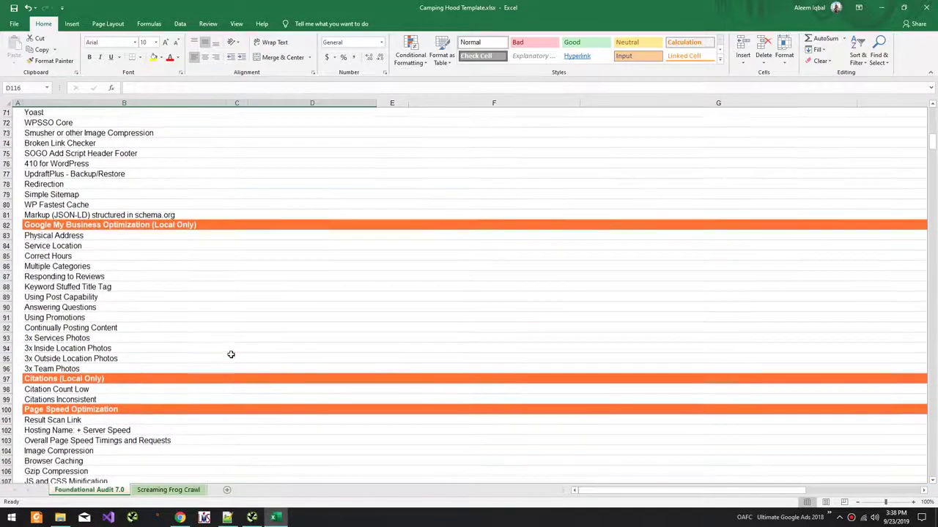
{"action": "scroll", "coordinate": [231, 355], "scroll_direction": "down", "scroll_amount": 2}
{"action": "scroll", "coordinate": [231, 355], "scroll_direction": "down", "scroll_amount": 4}
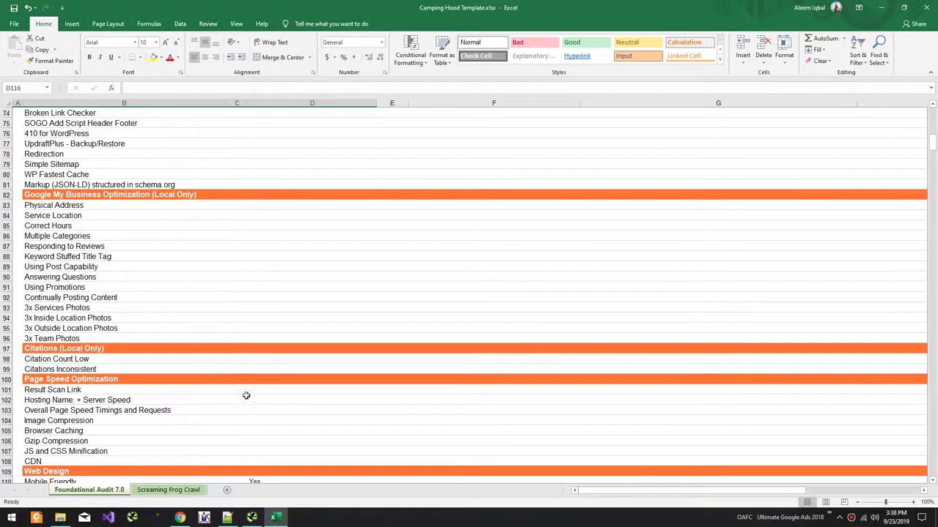
{"action": "left_click", "coordinate": [244, 389]}
{"action": "key", "text": "alt+Tab"}
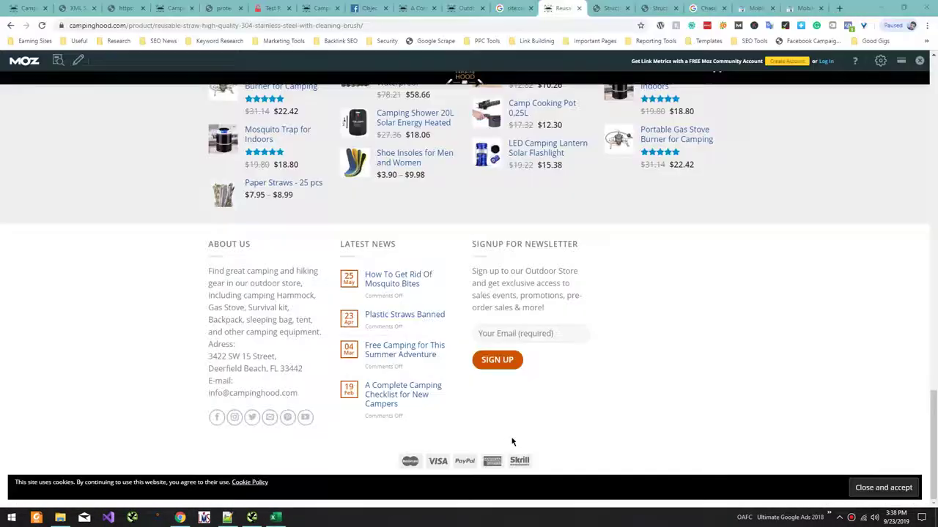
{"action": "key", "text": "ctrl+t"}
{"action": "type", "text": "g"}
{"action": "key", "text": "Return"}
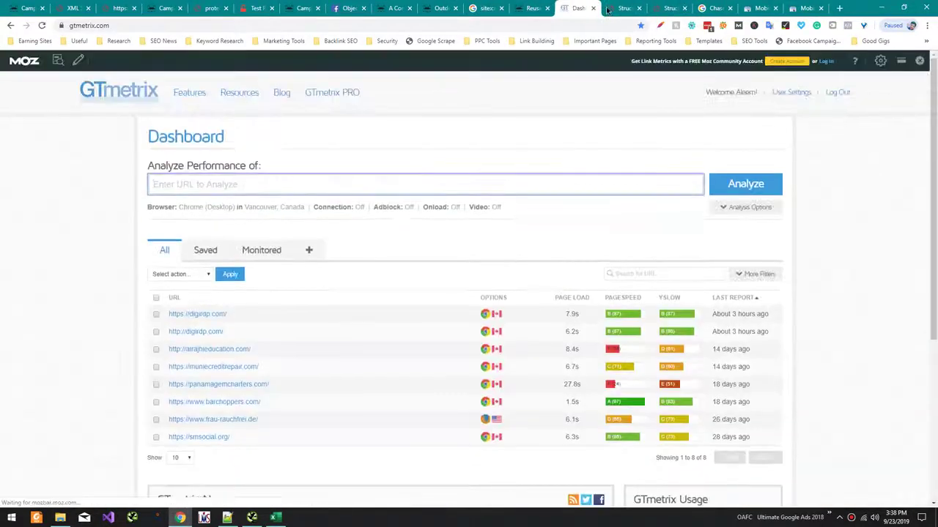
{"action": "key", "text": "ctrl+v"}
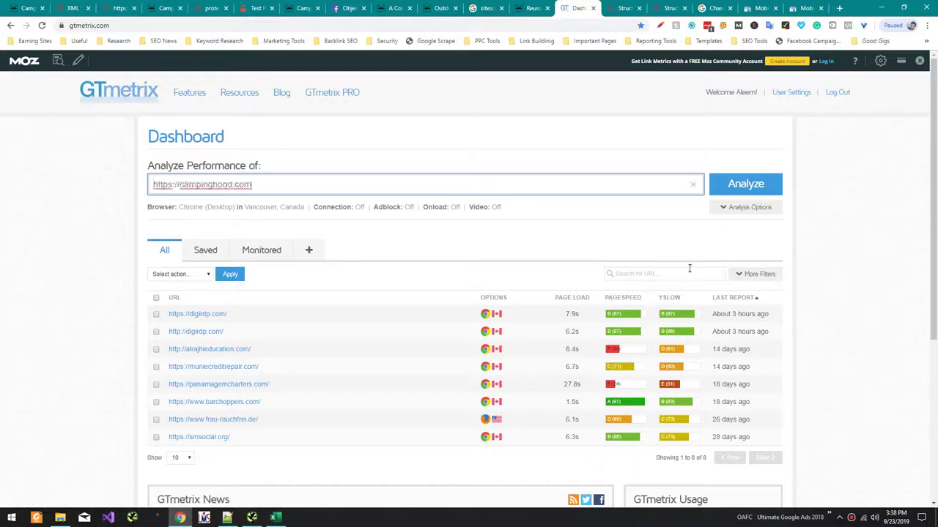
{"action": "key", "text": "alt+Tab"}
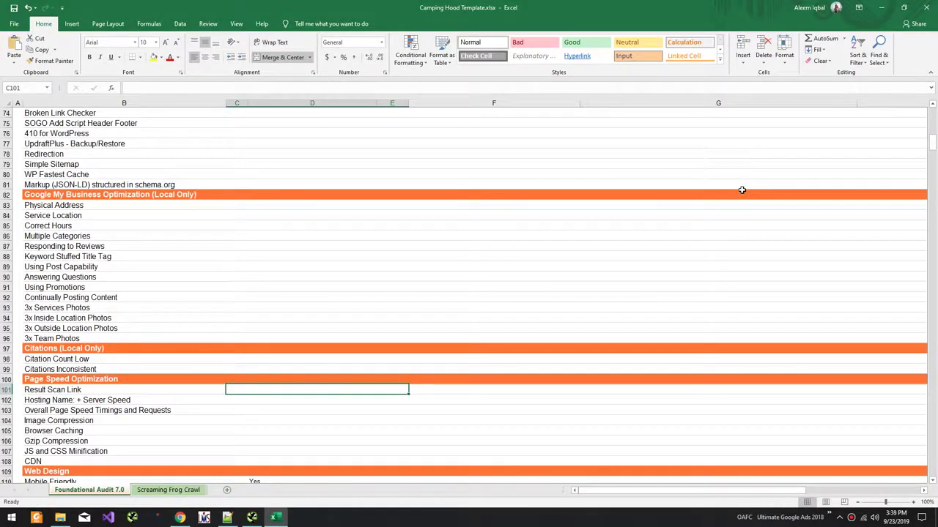
{"action": "key", "text": "alt+Tab"}
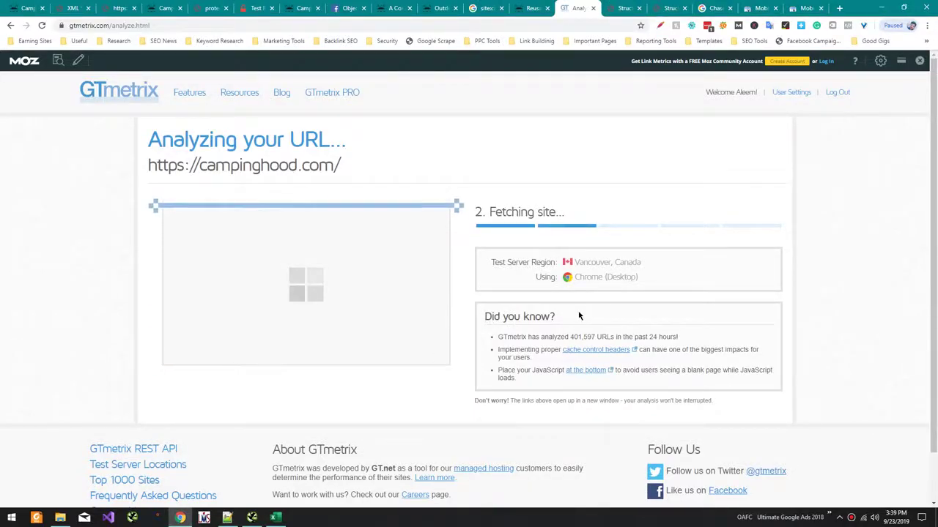
Switch to the Excel audit sheet and shorten the label in cell B102 to Server Speed
{"action": "key", "text": "alt+Tab"}
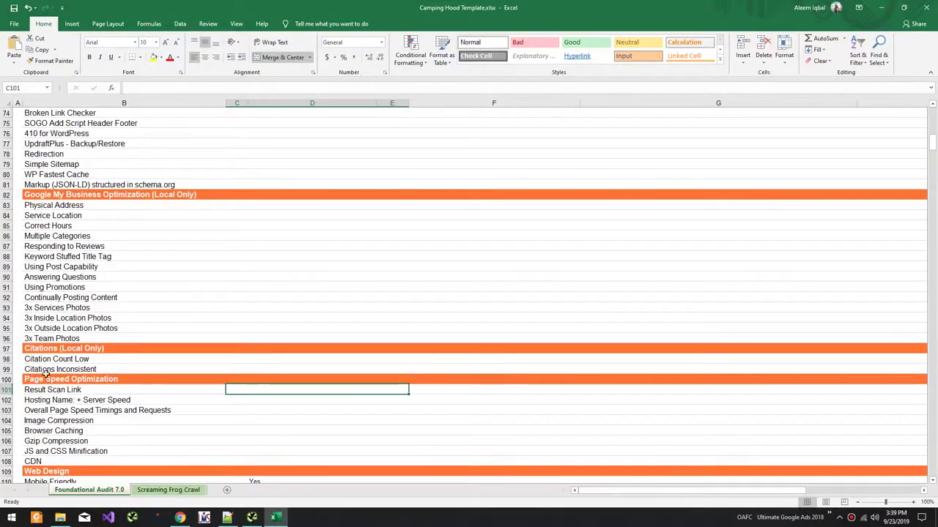
{"action": "left_click", "coordinate": [77, 399]}
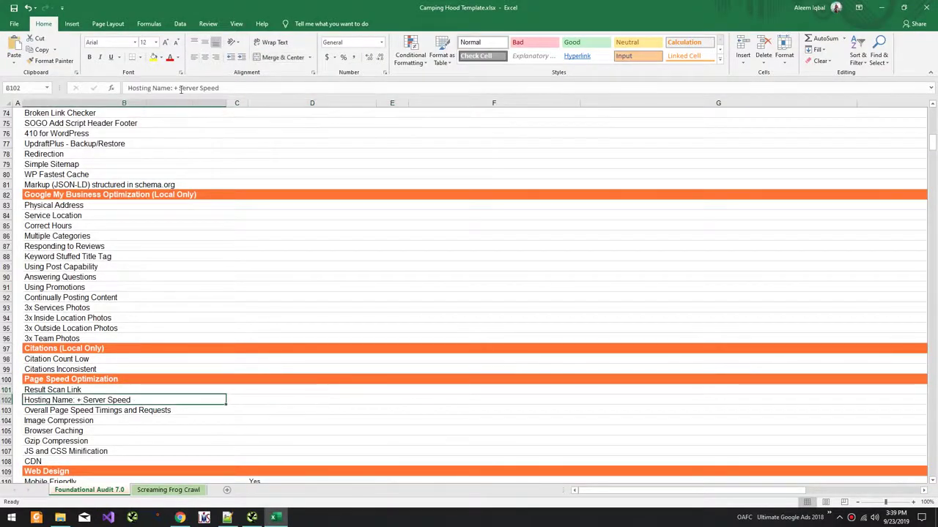
{"action": "left_click_drag", "start_coordinate": [178, 87], "coordinate": [127, 88]}
{"action": "key", "text": "BackSpace"}
{"action": "key", "text": "Return"}
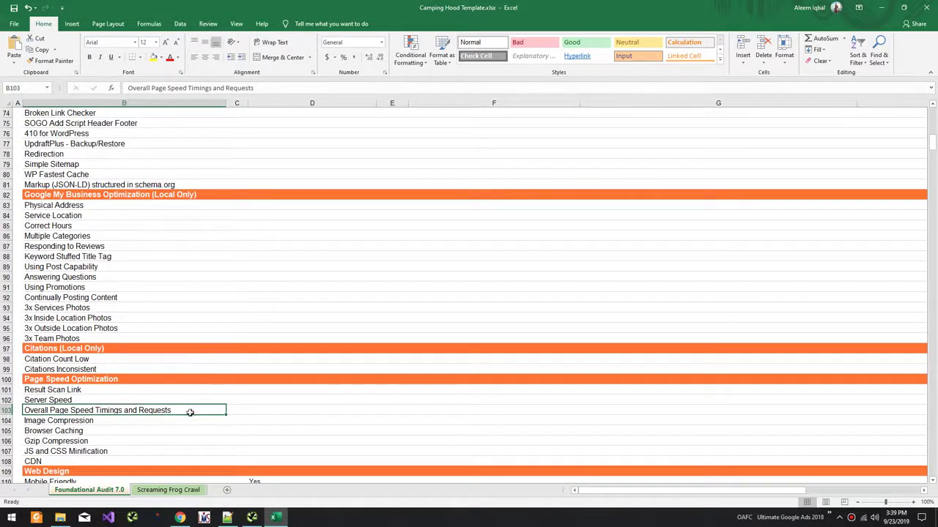
Switch to Chrome and examine the fully loaded time in the GTmetrix report for the site
{"action": "key", "text": "alt+Tab"}
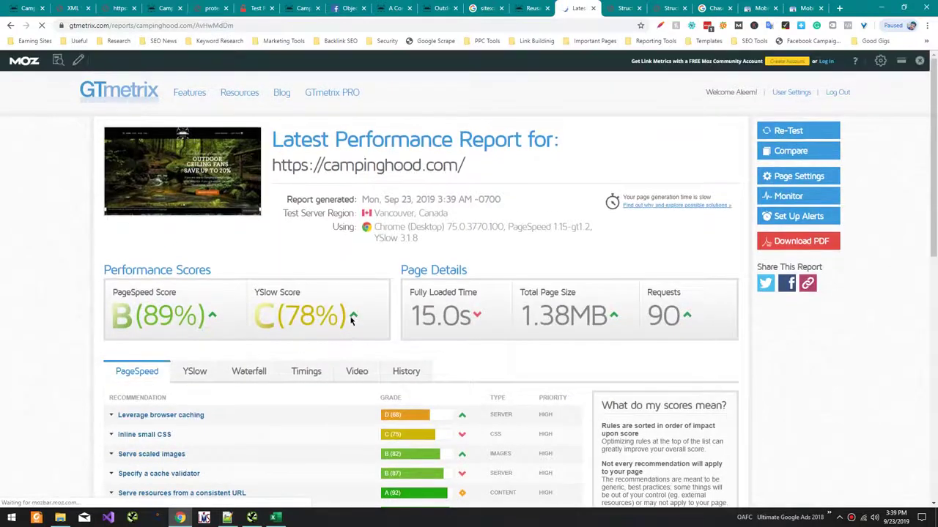
{"action": "scroll", "coordinate": [188, 230], "scroll_direction": "down", "scroll_amount": 2}
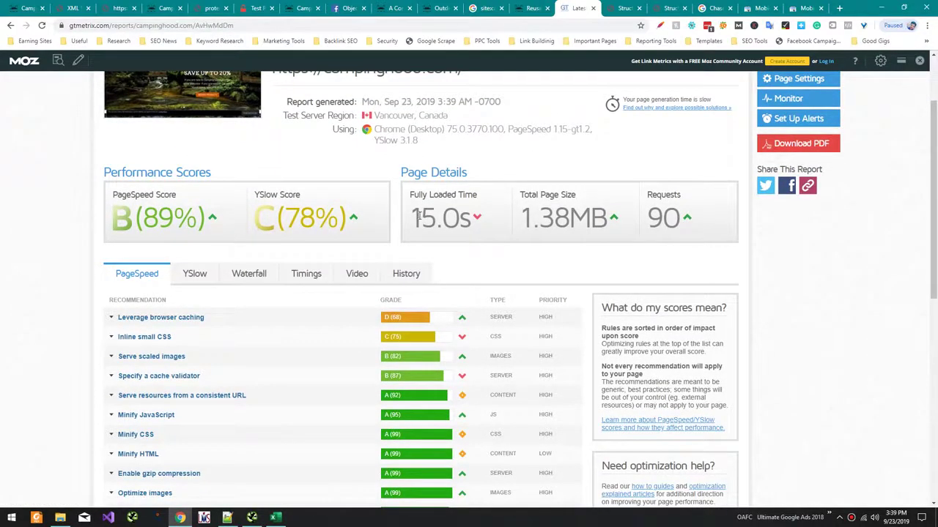
{"action": "left_click_drag", "start_coordinate": [412, 218], "coordinate": [474, 222]}
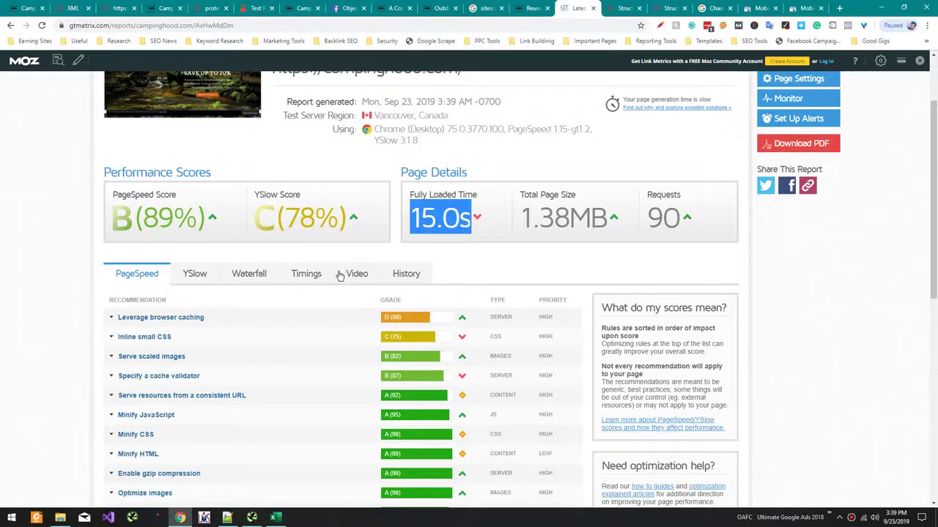
{"action": "scroll", "coordinate": [339, 276], "scroll_direction": "up", "scroll_amount": 2}
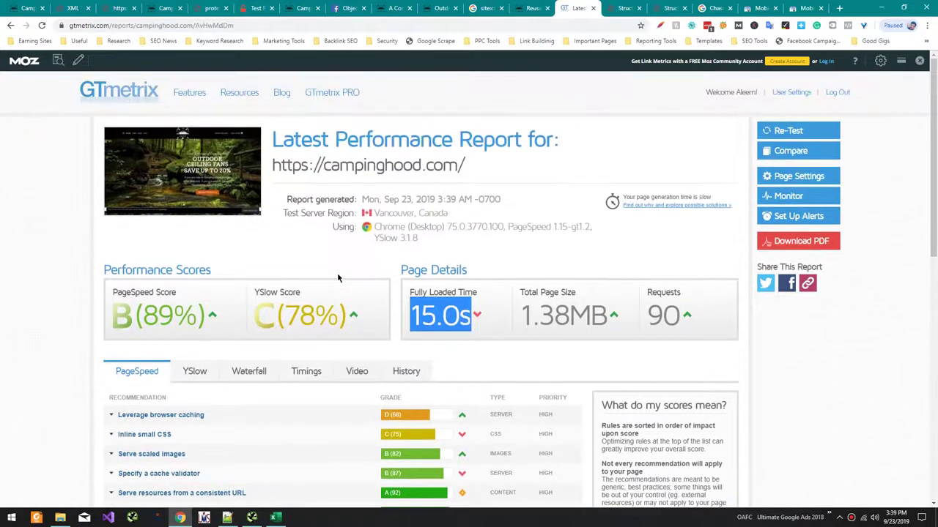
{"action": "left_click", "coordinate": [438, 320]}
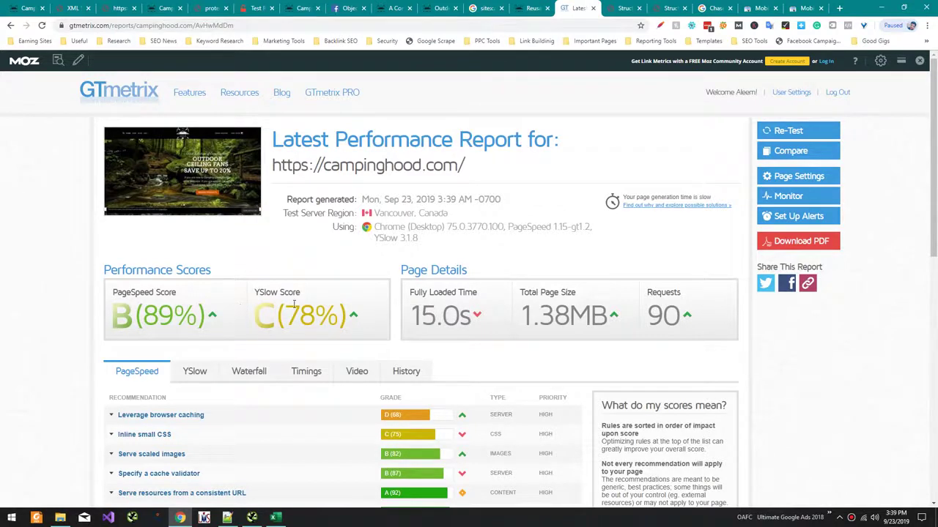
{"action": "mouse_move", "coordinate": [417, 319]}
{"action": "left_mouse_down"}
{"action": "mouse_move", "coordinate": [469, 321]}
{"action": "mouse_move", "coordinate": [416, 320]}
{"action": "left_mouse_up"}
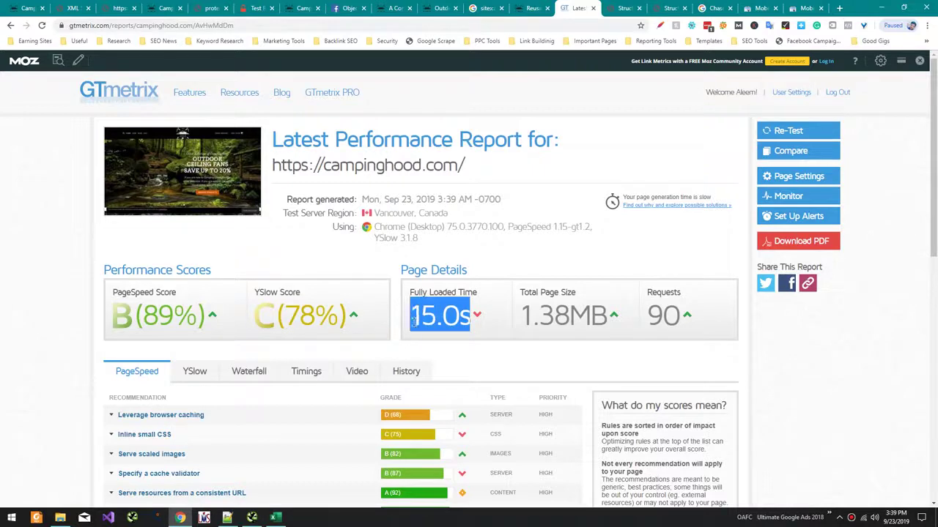
Try to paste the GTmetrix report link directly onto the merged Result Scan Link cell in Excel
{"action": "key", "text": "alt+Tab"}
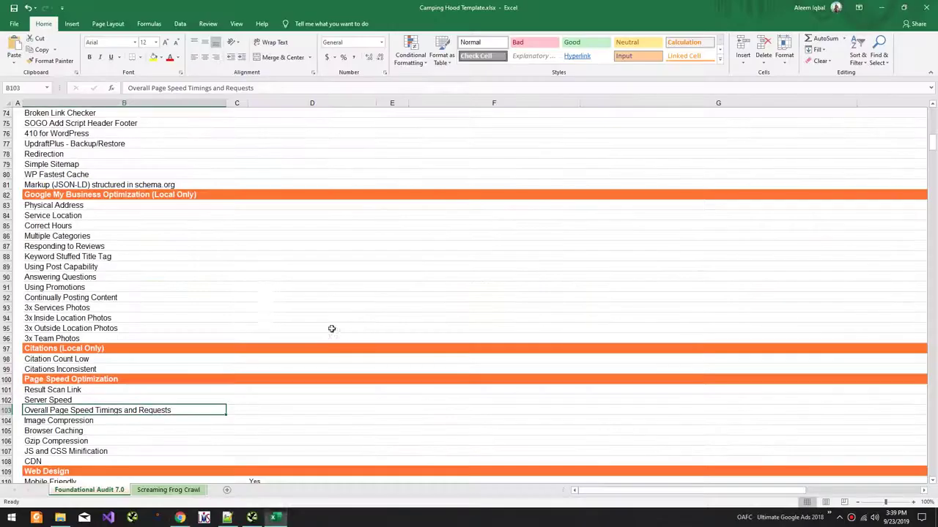
{"action": "left_click", "coordinate": [258, 399]}
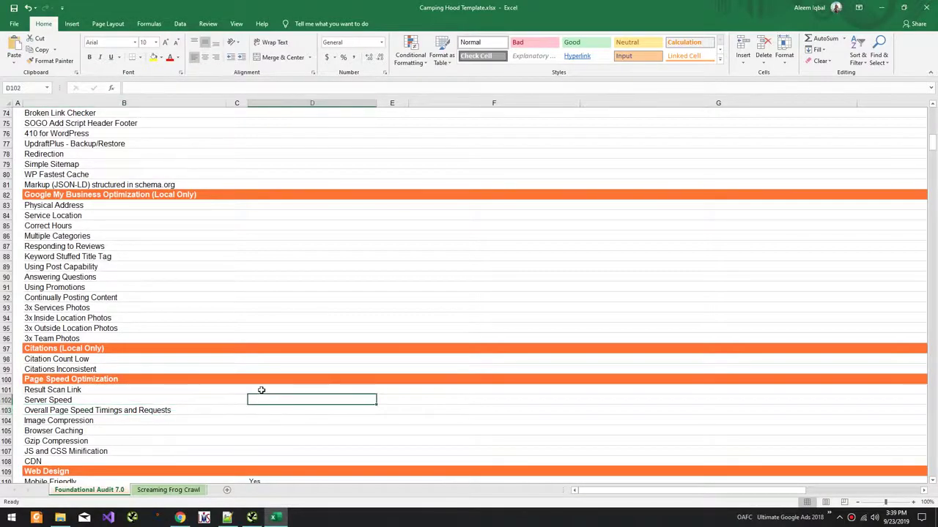
{"action": "key", "text": "alt+Tab"}
{"action": "key", "text": "ctrl+c"}
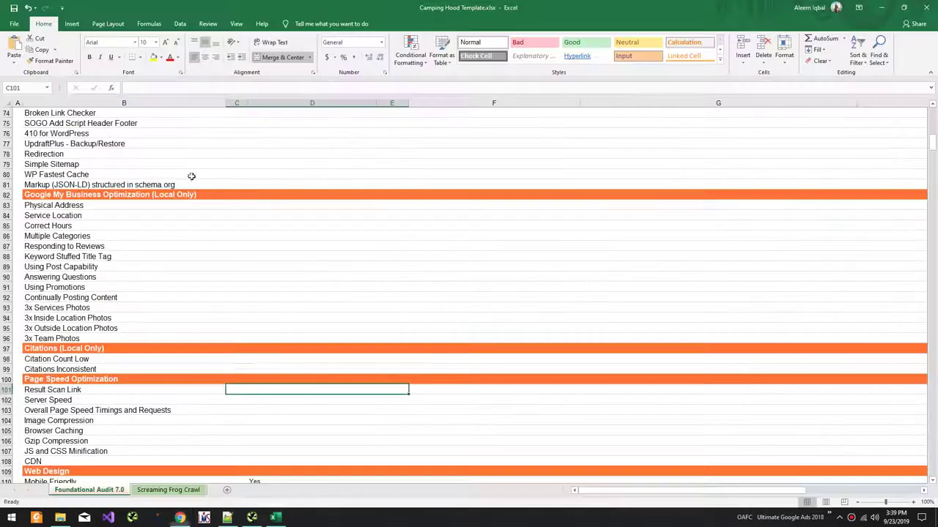
{"action": "key", "text": "alt+Tab"}
{"action": "key", "text": "ctrl+v"}
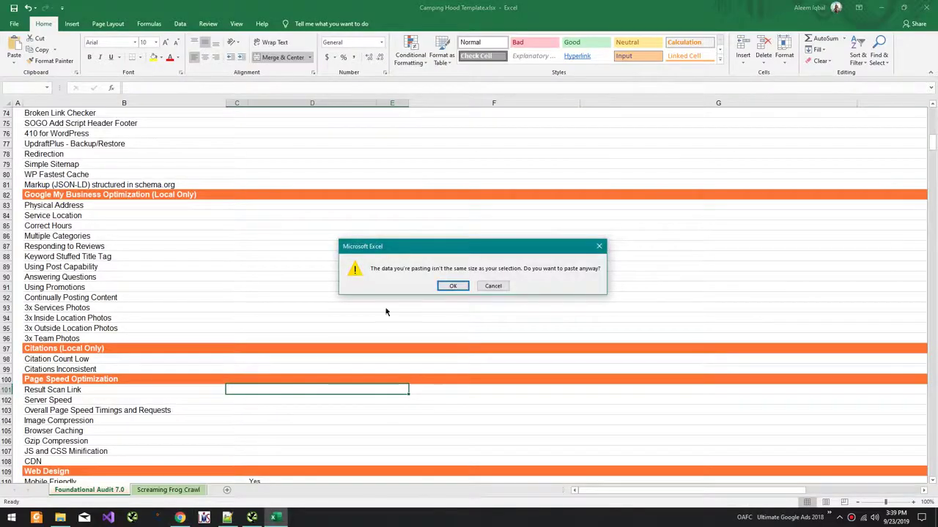
{"action": "left_click", "coordinate": [464, 288]}
{"action": "left_click", "coordinate": [468, 287]}
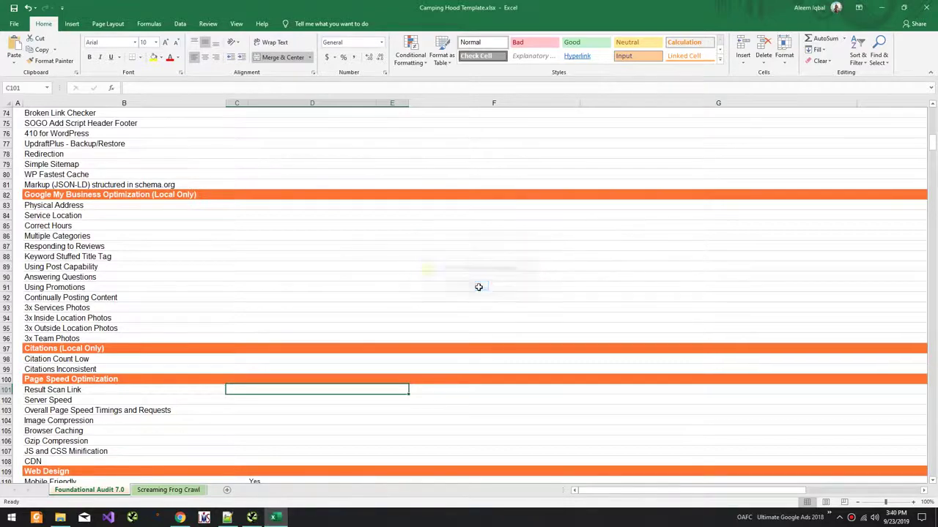
Copy the GTmetrix report URL from Chrome and enter it as the Result Scan Link content in cell C101 in Excel
{"action": "key", "text": "alt+Tab"}
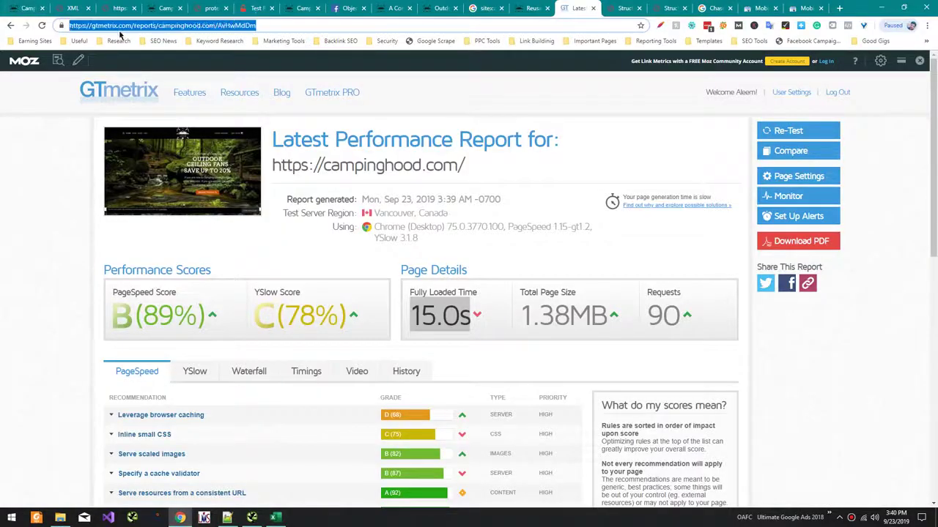
{"action": "key", "text": "alt+Tab"}
{"action": "key", "text": "ctrl+v"}
{"action": "key", "text": "Escape"}
{"action": "left_click", "coordinate": [242, 398]}
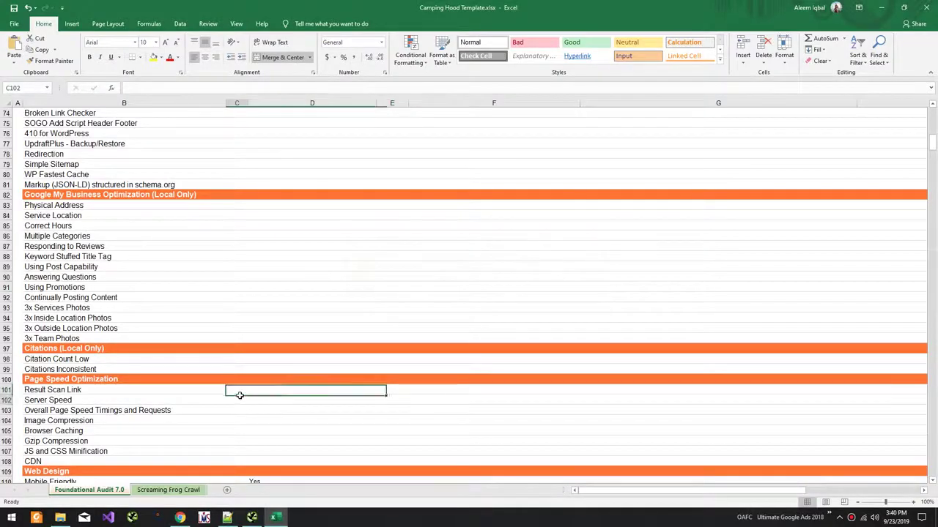
{"action": "left_click", "coordinate": [228, 389]}
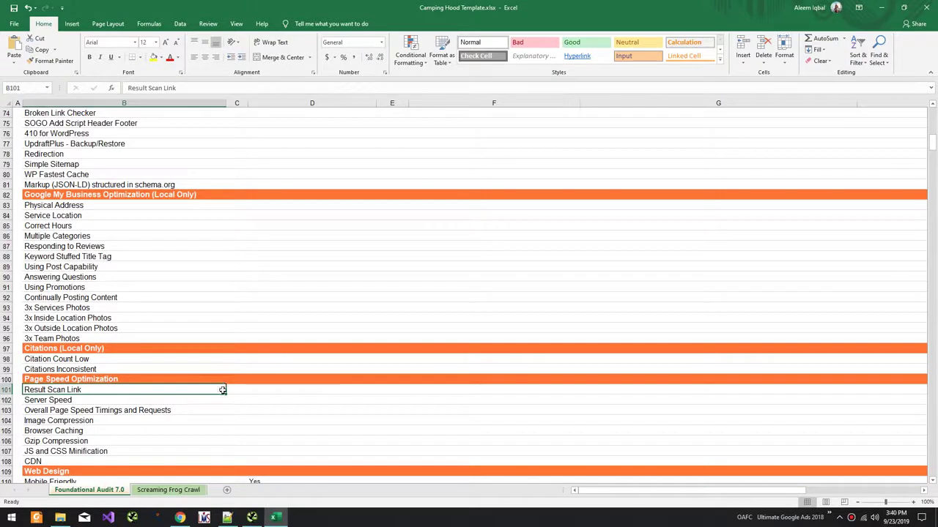
{"action": "left_click", "coordinate": [236, 91]}
{"action": "key", "text": "ctrl+v"}
{"action": "left_click", "coordinate": [254, 322]}
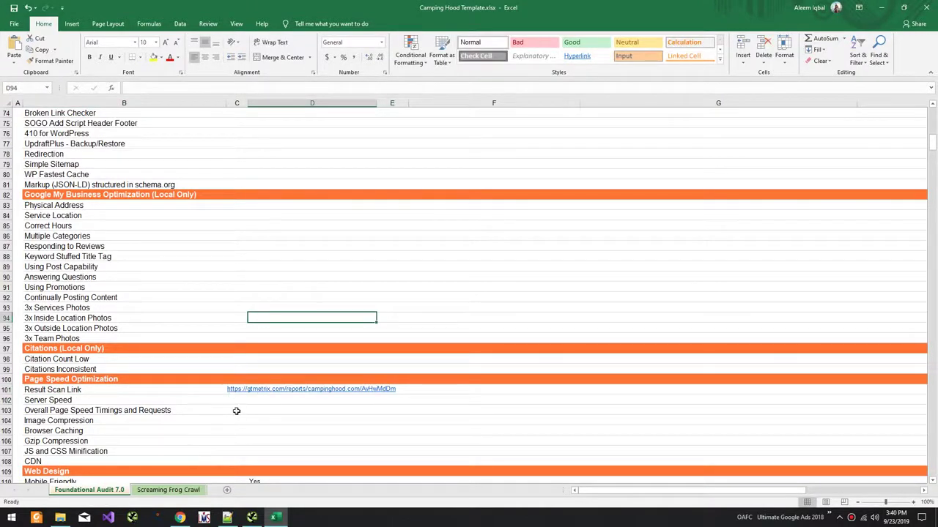
Recheck the fully loaded time in the GTmetrix report, and enter 15.0 for Server Speed in cell C102 in Excel
{"action": "left_click", "coordinate": [254, 391]}
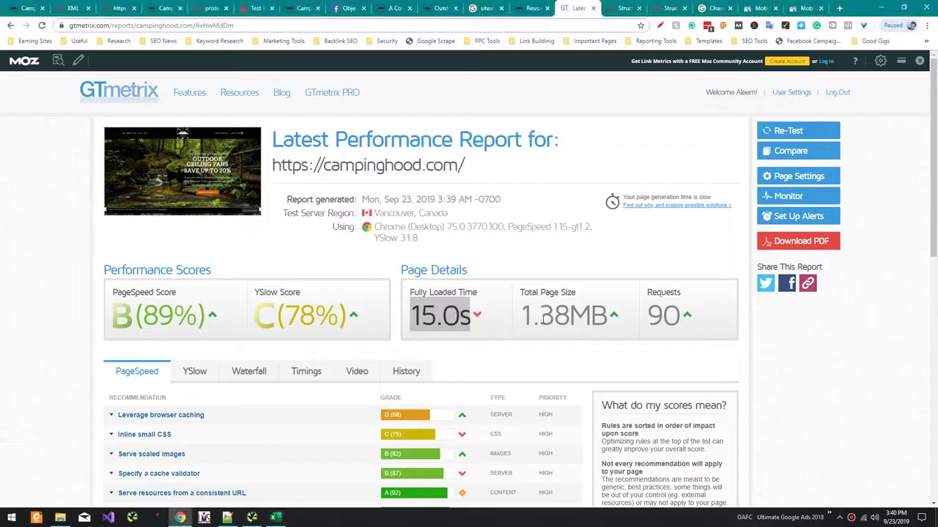
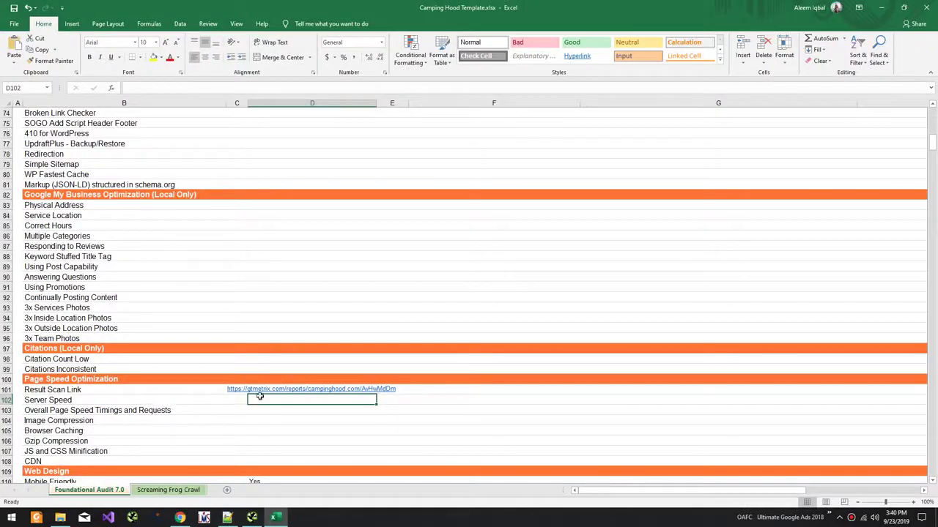
{"action": "left_click", "coordinate": [233, 398]}
{"action": "type", "text": "15"}
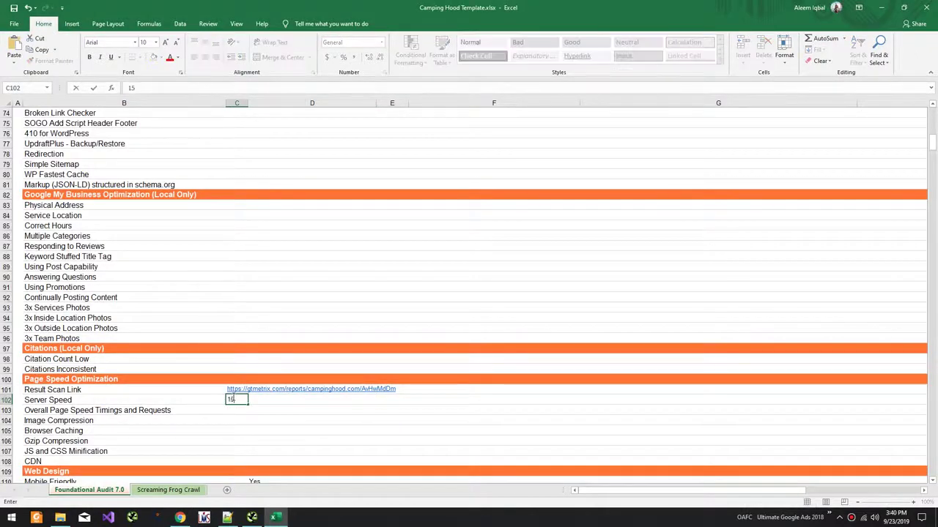
{"action": "type", "text": ".0"}
{"action": "key", "text": "Return"}
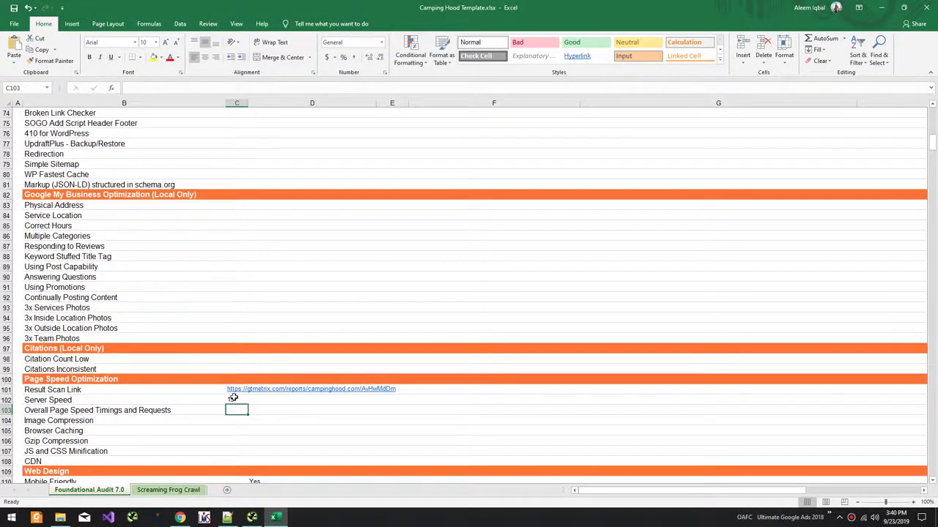
Check the load time and request count in the GTmetrix report, and enter 15 and 90 Requests in cell C103 in Excel
{"action": "key", "text": "alt+Tab"}
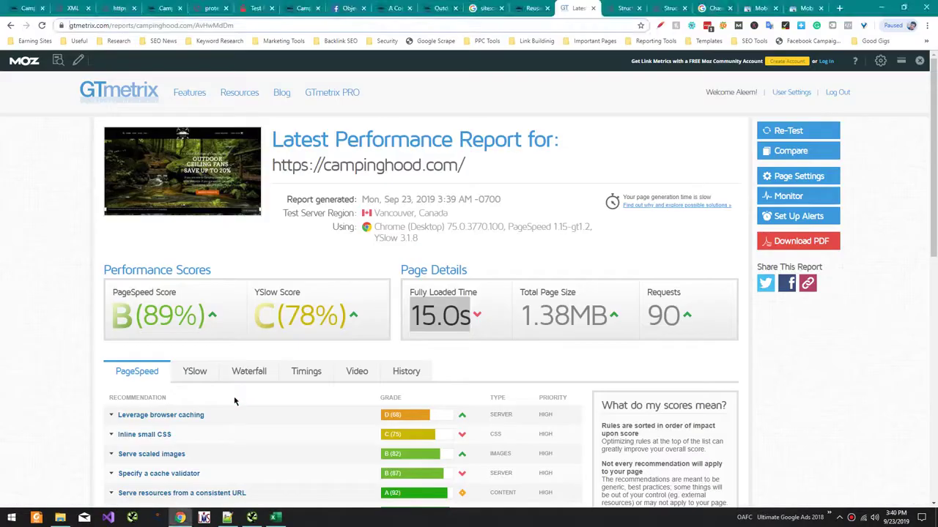
{"action": "key", "text": "alt+Tab"}
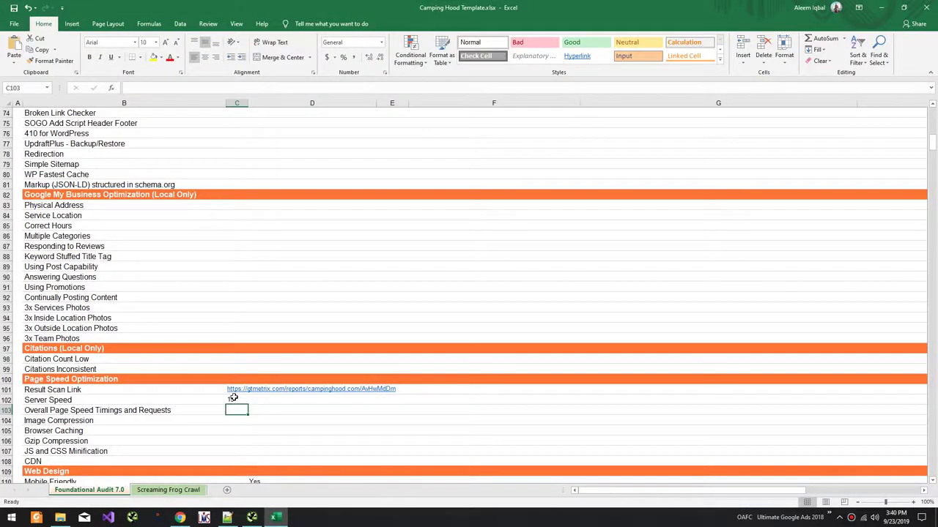
{"action": "key", "text": "alt+Tab"}
{"action": "key", "text": "alt+Tab"}
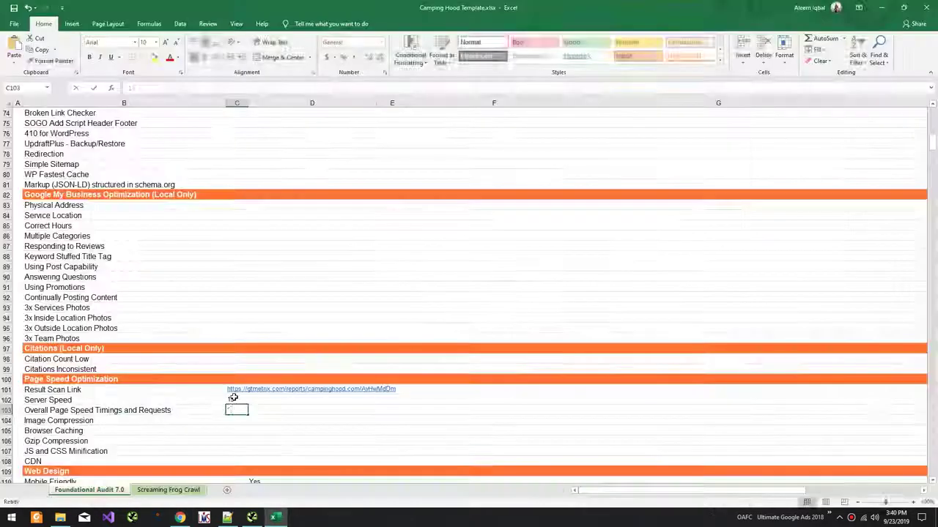
{"action": "type", "text": "15 and 90 Req"}
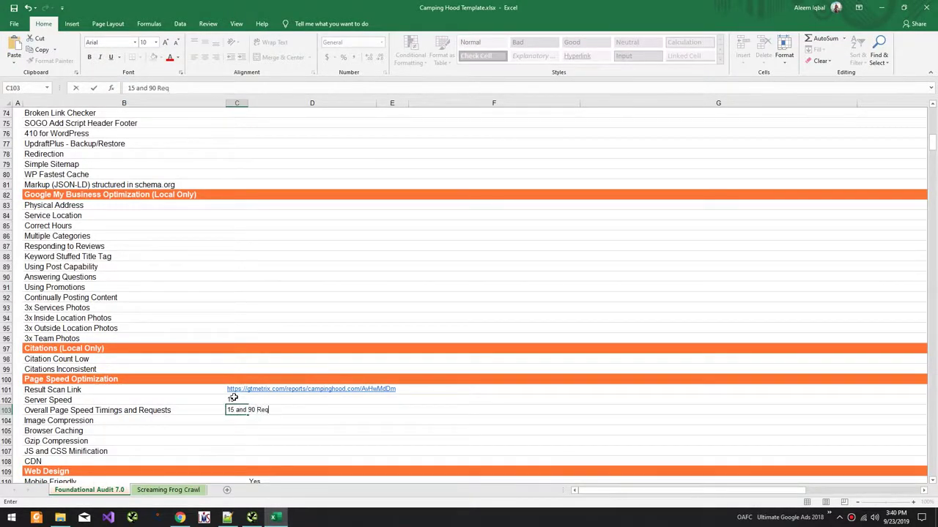
{"action": "type", "text": "uests"}
{"action": "key", "text": "Return"}
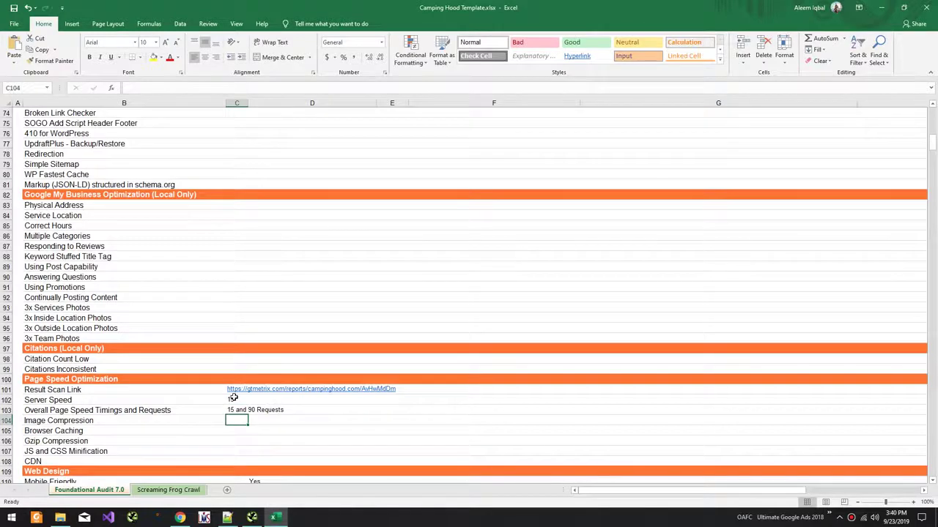
Switch to the GTmetrix report in Chrome and examine the details for Serve scaled images, Specify a cache validator and Optimize images
{"action": "key", "text": "alt+Tab"}
{"action": "scroll", "coordinate": [231, 381], "scroll_direction": "down", "scroll_amount": 3}
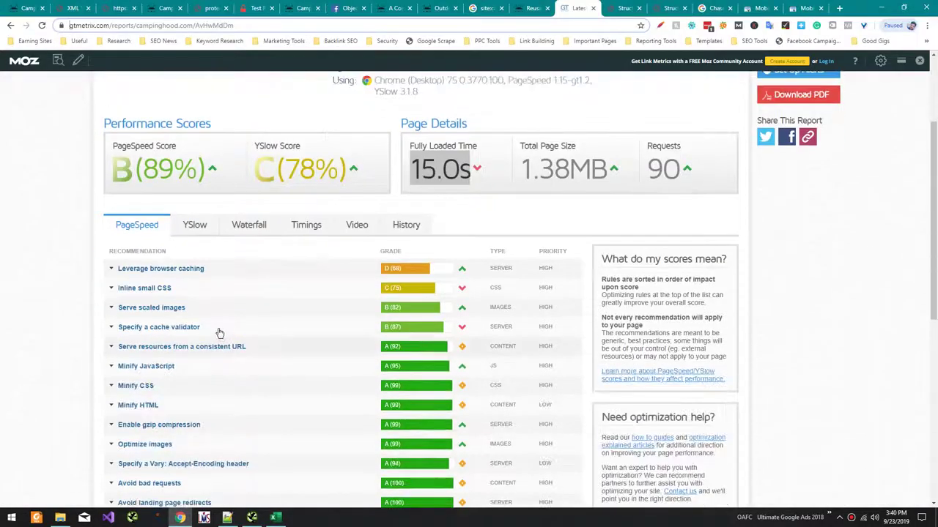
{"action": "left_click", "coordinate": [215, 312]}
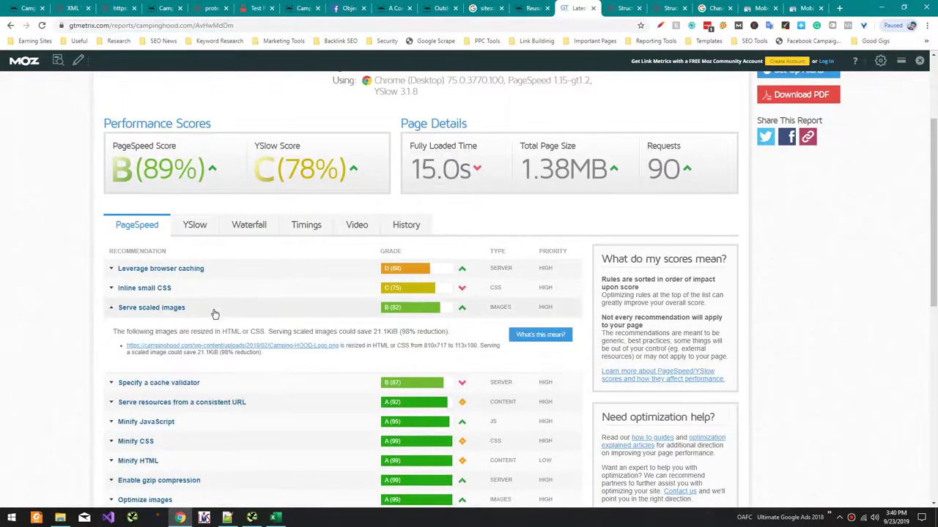
{"action": "left_click", "coordinate": [228, 381]}
{"action": "scroll", "coordinate": [197, 355], "scroll_direction": "down", "scroll_amount": 4}
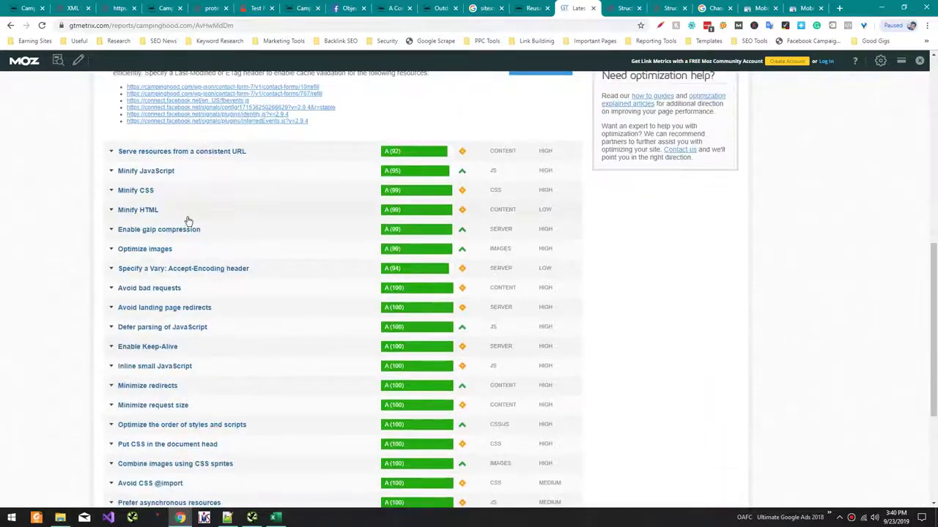
{"action": "scroll", "coordinate": [154, 345], "scroll_direction": "up", "scroll_amount": 2}
{"action": "left_click", "coordinate": [157, 394]}
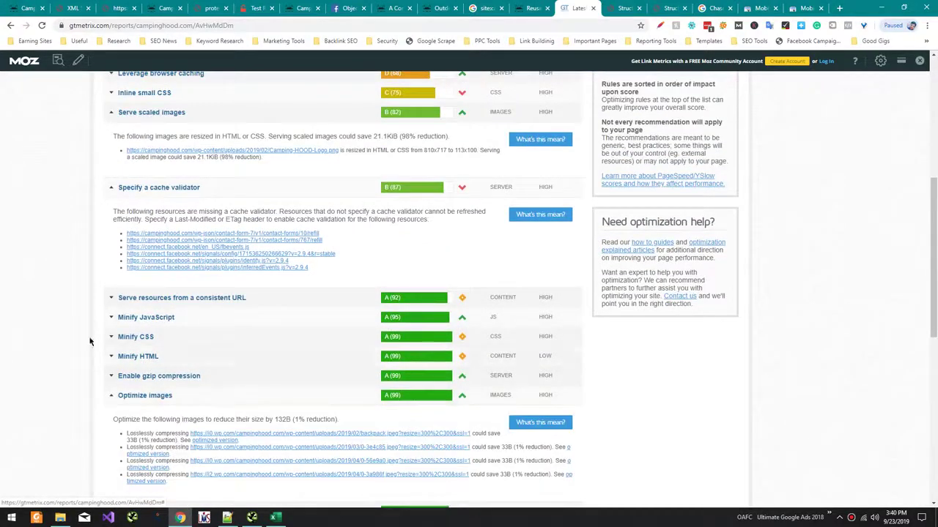
{"action": "scroll", "coordinate": [76, 334], "scroll_direction": "up", "scroll_amount": 3}
{"action": "scroll", "coordinate": [76, 335], "scroll_direction": "up", "scroll_amount": 2}
{"action": "scroll", "coordinate": [307, 322], "scroll_direction": "down", "scroll_amount": 5}
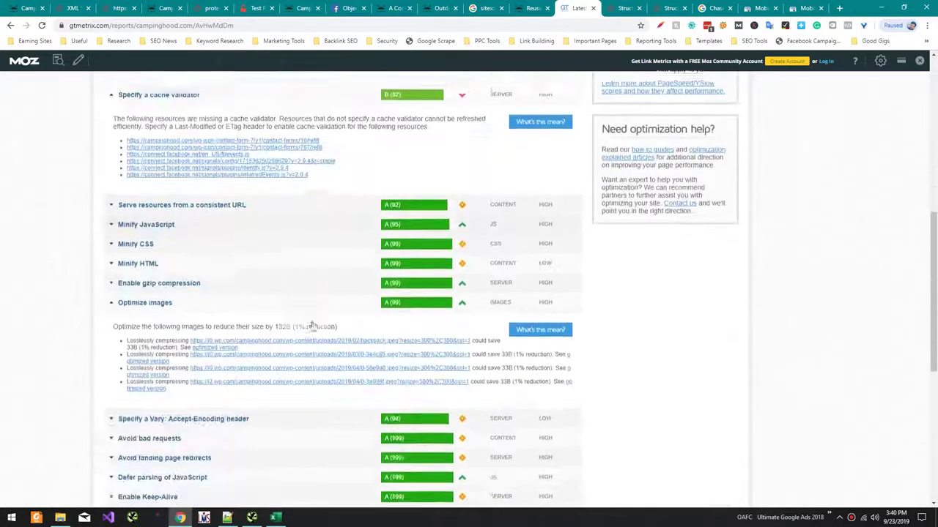
Look through the report's video and timings views, and examine the individual requests in the waterfall chart
{"action": "scroll", "coordinate": [311, 321], "scroll_direction": "up", "scroll_amount": 4}
{"action": "left_click", "coordinate": [349, 227]}
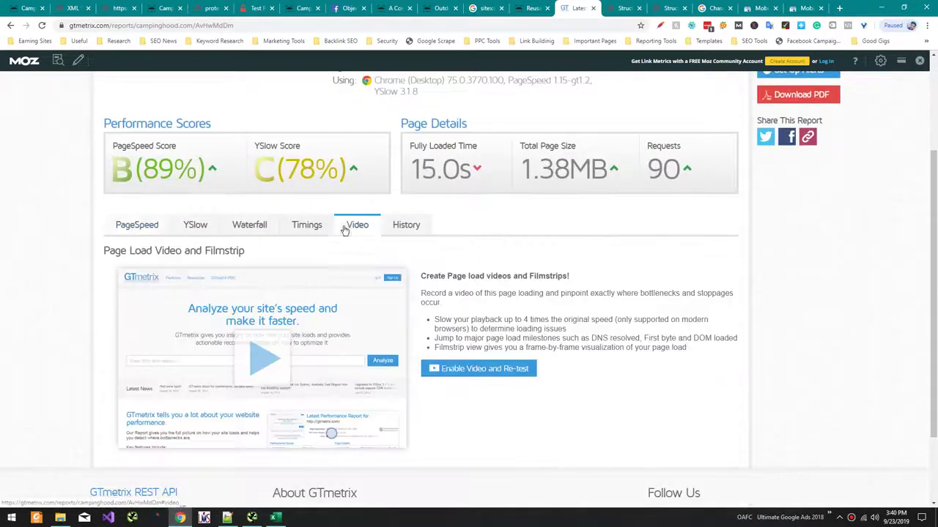
{"action": "left_click", "coordinate": [315, 227]}
{"action": "left_click", "coordinate": [253, 226]}
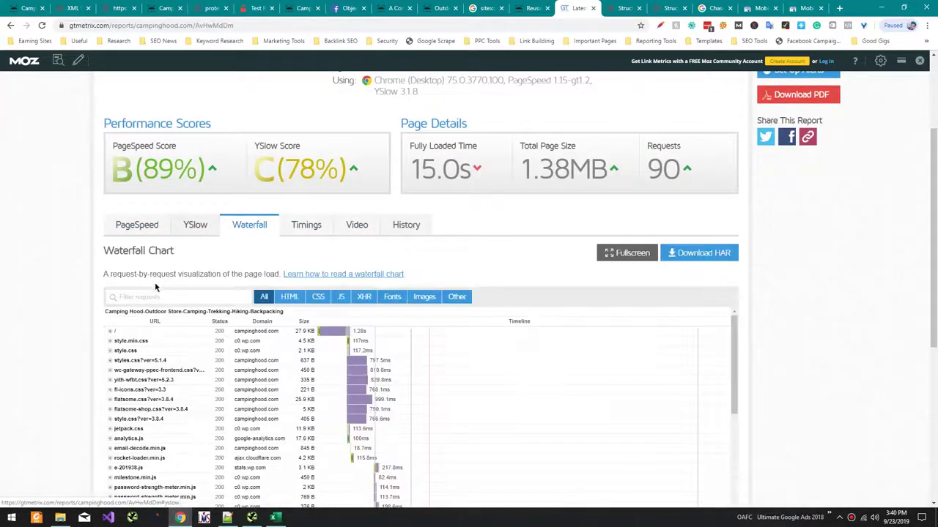
{"action": "scroll", "coordinate": [156, 287], "scroll_direction": "down", "scroll_amount": 2}
{"action": "scroll", "coordinate": [242, 282], "scroll_direction": "down", "scroll_amount": 4}
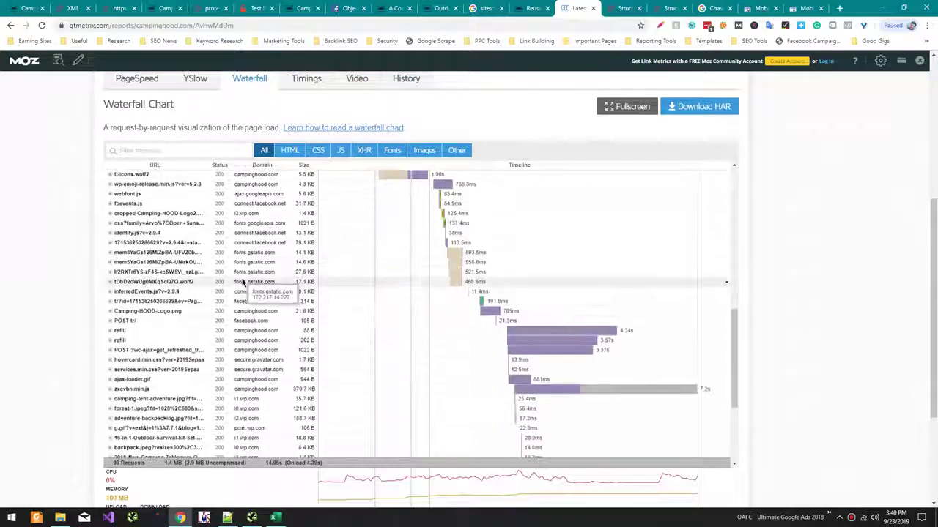
{"action": "scroll", "coordinate": [242, 280], "scroll_direction": "down", "scroll_amount": 4}
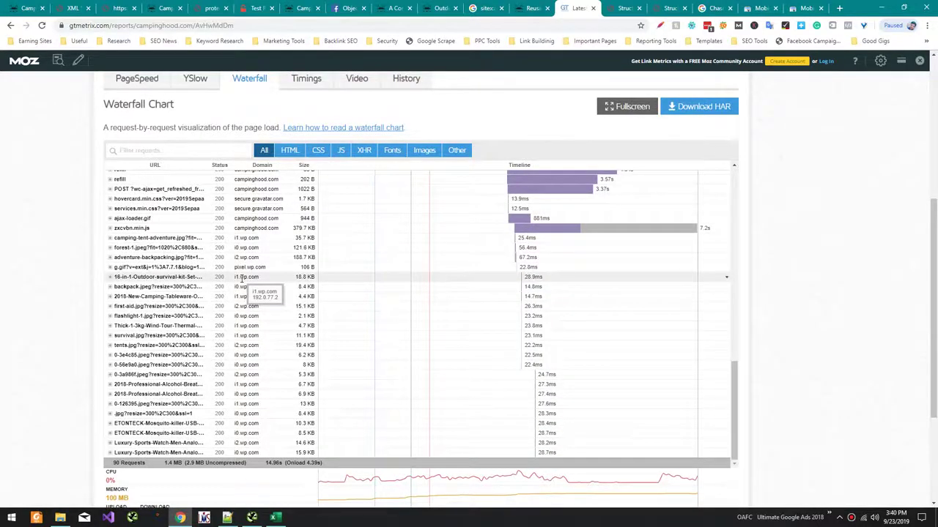
{"action": "scroll", "coordinate": [245, 277], "scroll_direction": "up", "scroll_amount": 8}
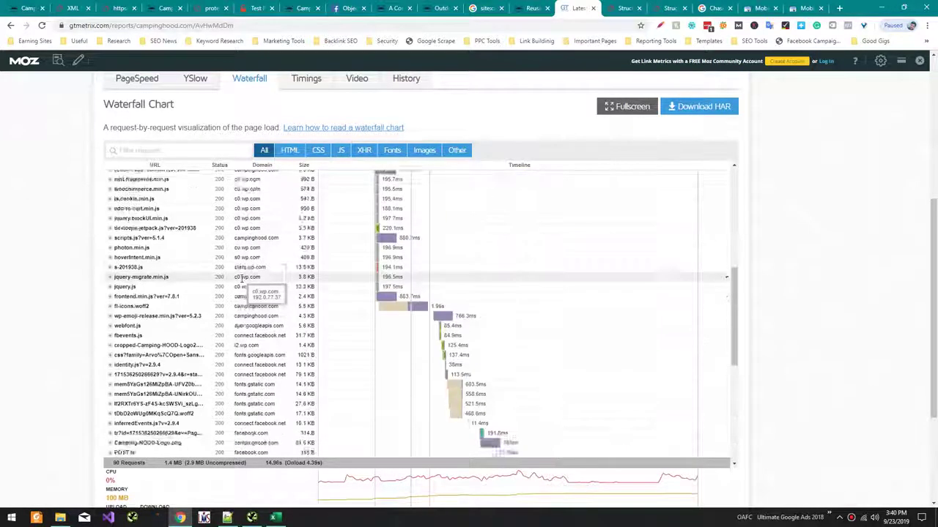
Filter the waterfall chart to images sorted by descending size, and open the largest image, adventure-backpacking.jpg, in its own tab
{"action": "left_click", "coordinate": [303, 175]}
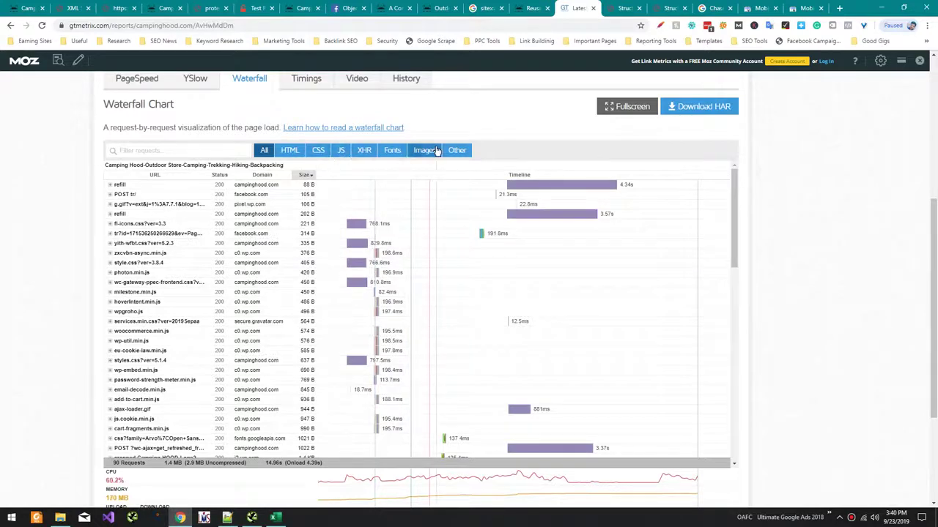
{"action": "left_click", "coordinate": [434, 150]}
{"action": "left_click", "coordinate": [307, 176]}
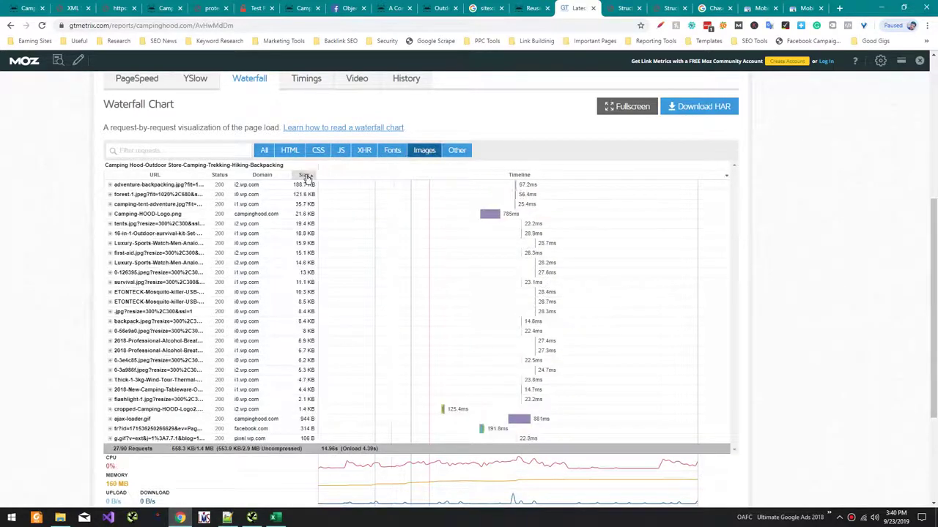
{"action": "left_click", "coordinate": [174, 189]}
{"action": "left_click", "coordinate": [195, 215]}
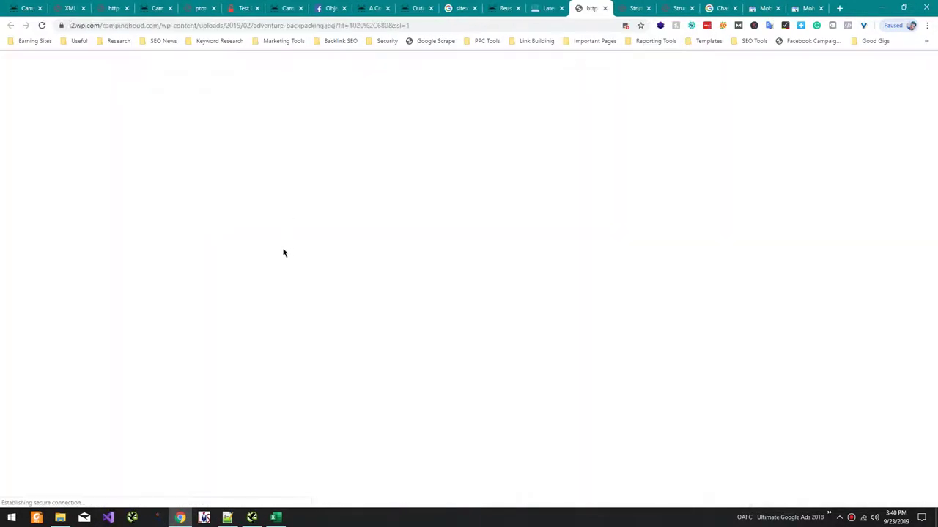
Save the opened adventure-backpacking.jpg image to the Downloads folder once, dismissing any repeated save request
{"action": "left_click", "coordinate": [625, 27]}
{"action": "left_click", "coordinate": [622, 108]}
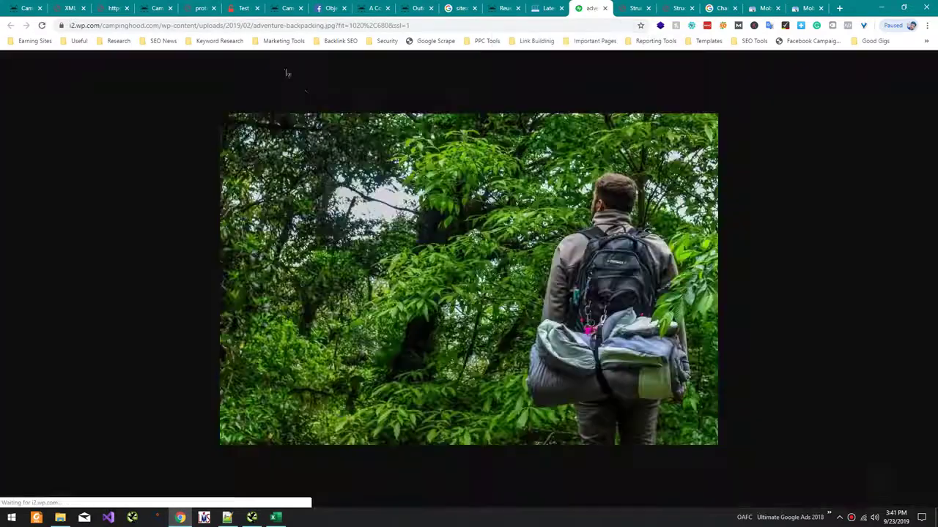
{"action": "right_click", "coordinate": [315, 197]}
{"action": "left_click", "coordinate": [331, 222]}
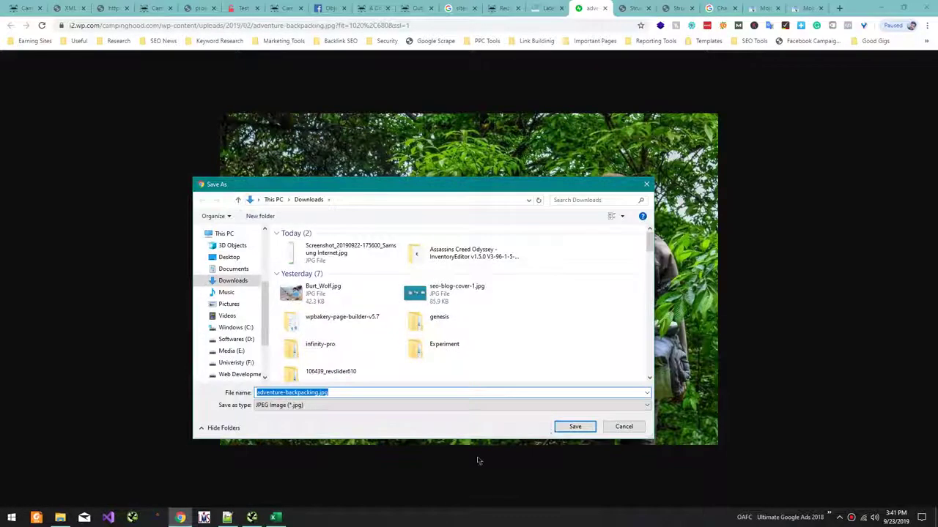
{"action": "left_click", "coordinate": [575, 426]}
{"action": "key", "text": "ctrl+s"}
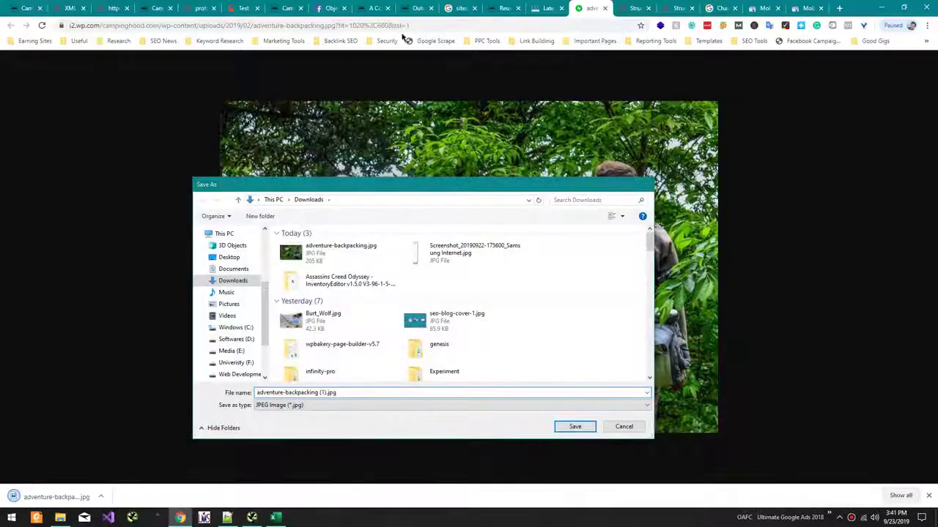
{"action": "key", "text": "Escape"}
Load tinypng.com in the image's tab, compress the downloaded adventure-backpacking.jpg there, and close the MOZ bar
{"action": "left_click", "coordinate": [418, 24]}
{"action": "type", "text": "t"}
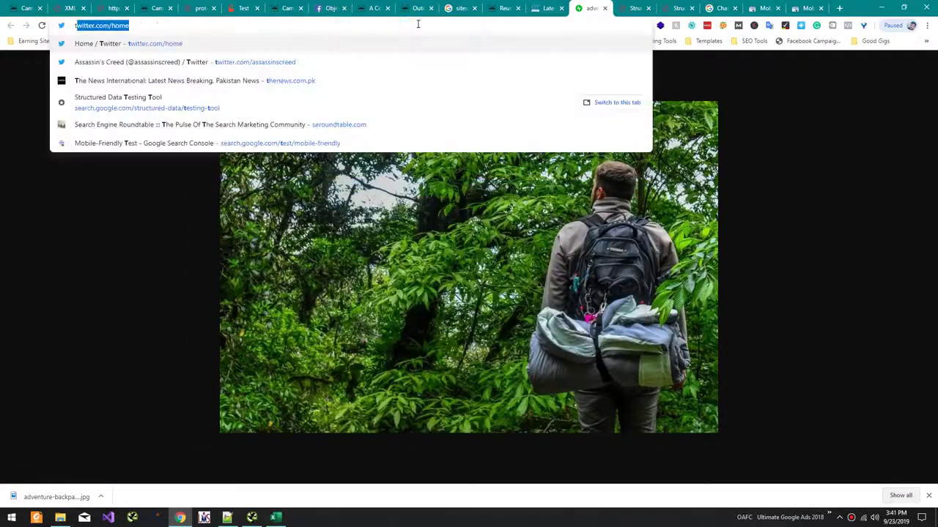
{"action": "type", "text": "inypp"}
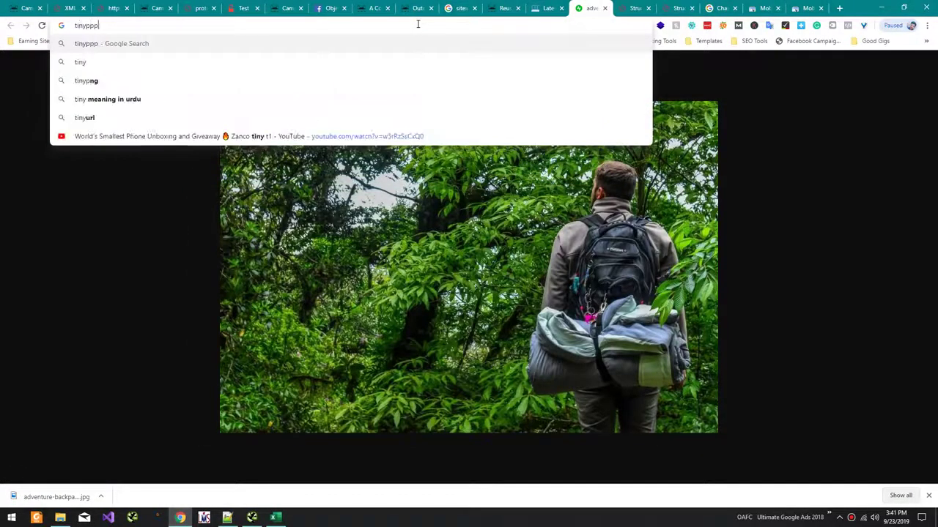
{"action": "key", "text": "BackSpace"}
{"action": "type", "text": "ng.com"}
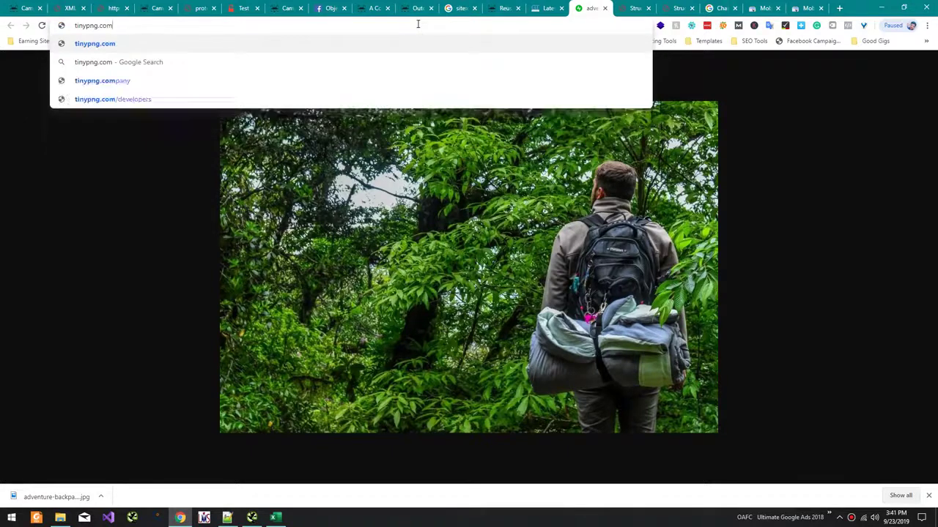
{"action": "key", "text": "Return"}
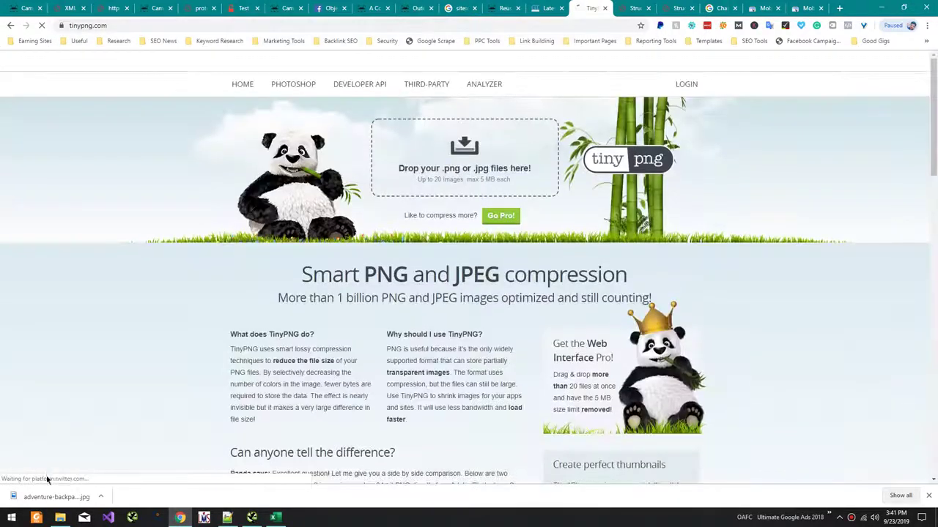
{"action": "left_click_drag", "start_coordinate": [38, 497], "coordinate": [460, 185]}
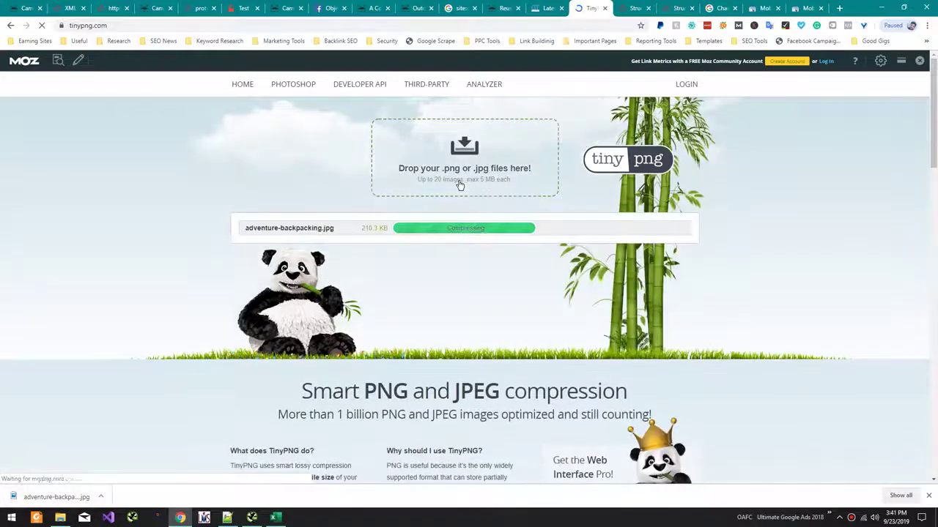
{"action": "left_click", "coordinate": [919, 61]}
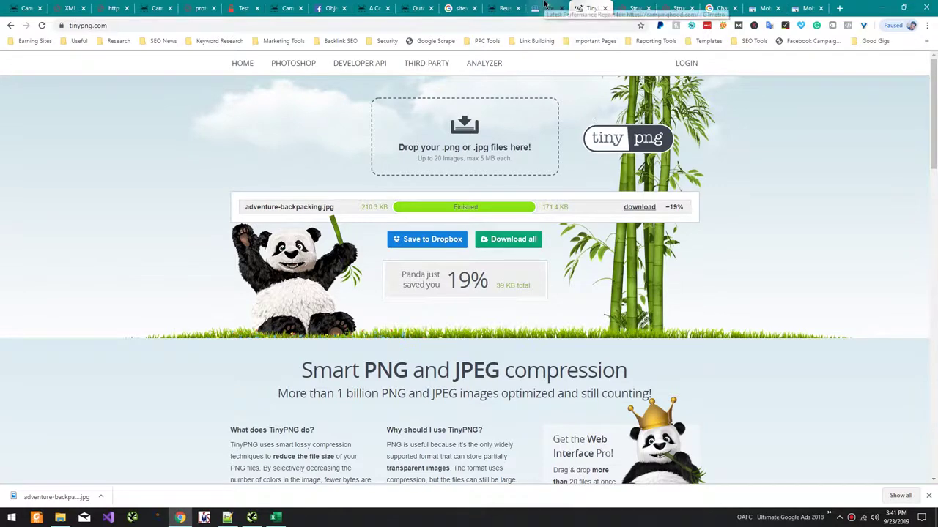
Switch to Excel and enter No for Image Compression in cell C104
{"action": "key", "text": "alt+Tab"}
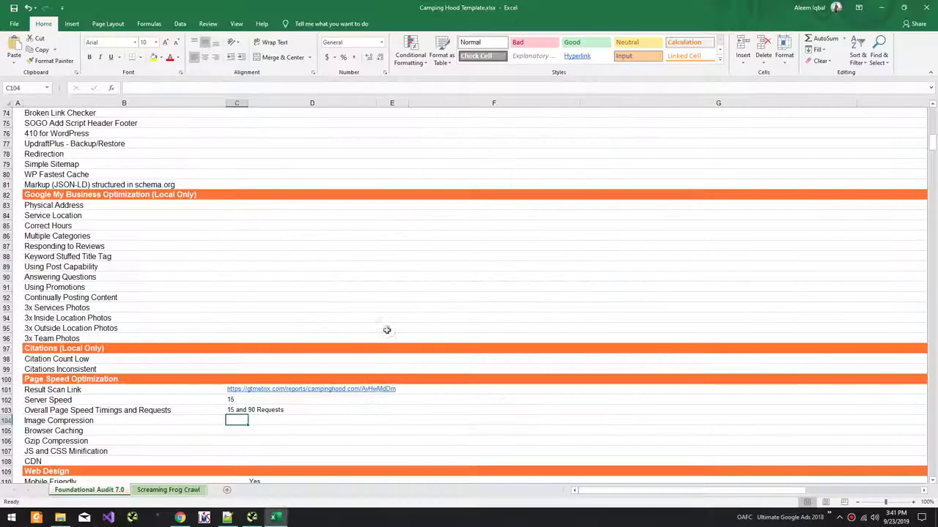
{"action": "type", "text": "19%"}
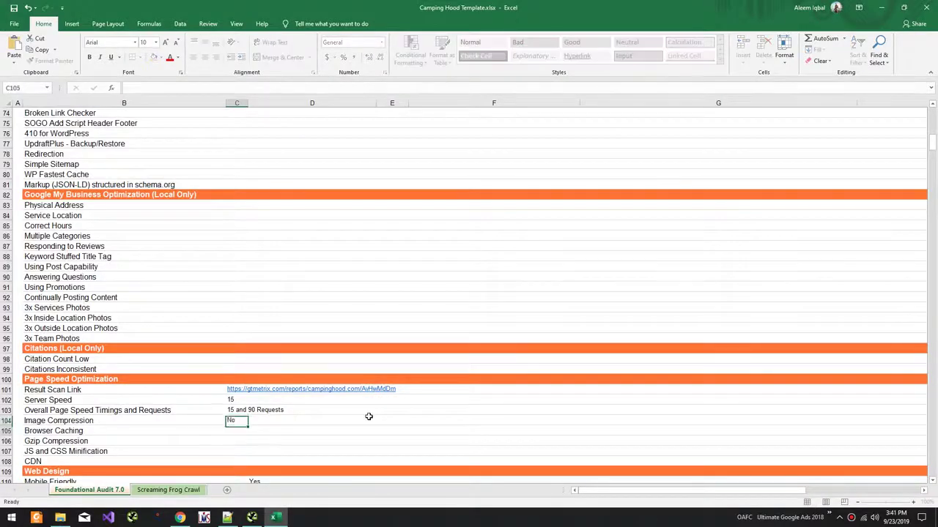
{"action": "key", "text": "Return"}
Check the leverage browser caching recommendation in the GTmetrix PageSpeed report and enter No for Browser Caching in Excel cell C105
{"action": "key", "text": "alt+Tab"}
{"action": "left_click", "coordinate": [548, 8]}
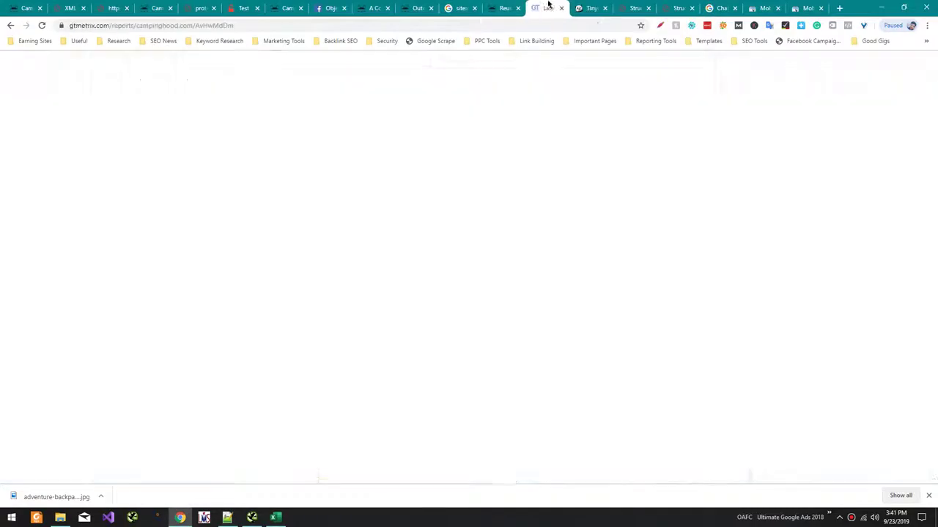
{"action": "left_click", "coordinate": [136, 58]}
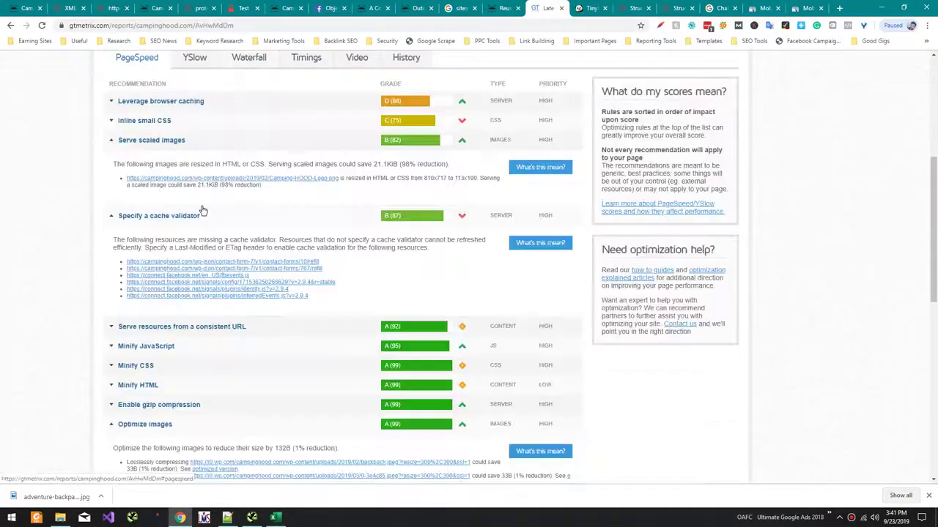
{"action": "scroll", "coordinate": [123, 255], "scroll_direction": "up", "scroll_amount": 2}
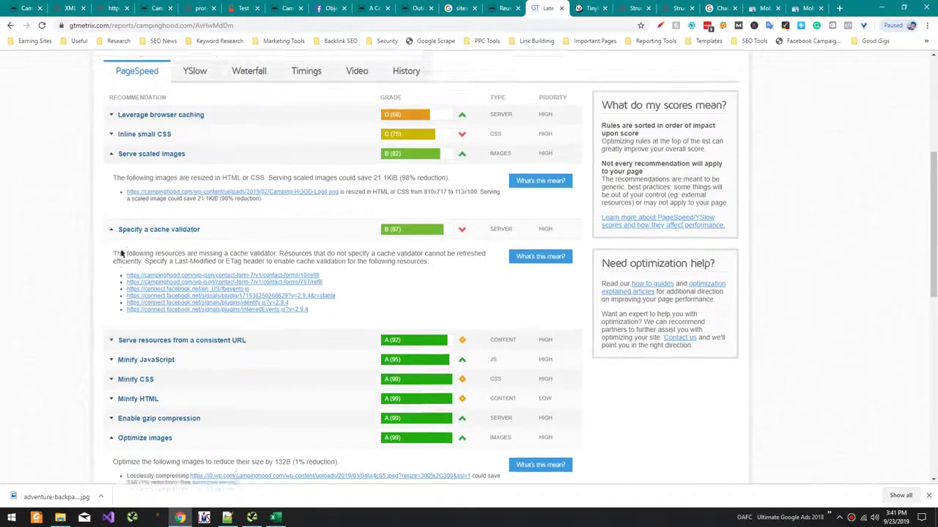
{"action": "left_click", "coordinate": [222, 202]}
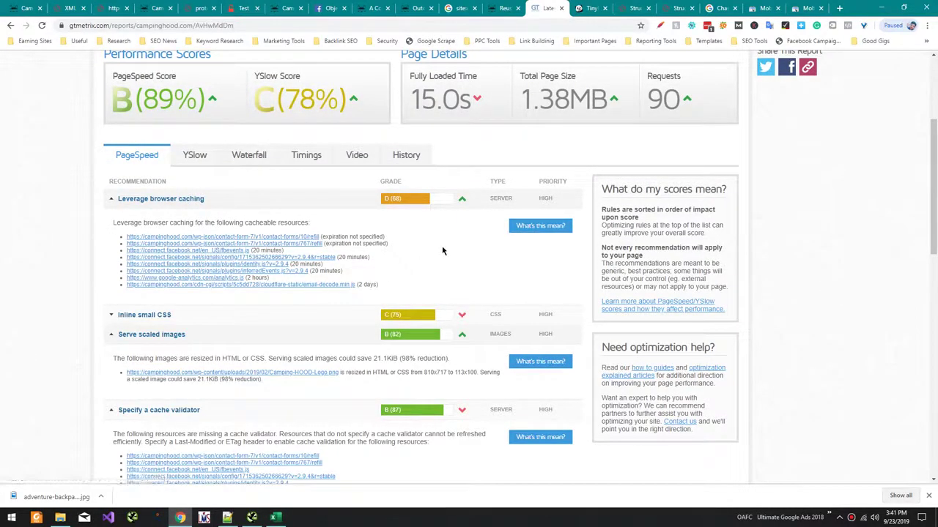
{"action": "key", "text": "alt+Tab"}
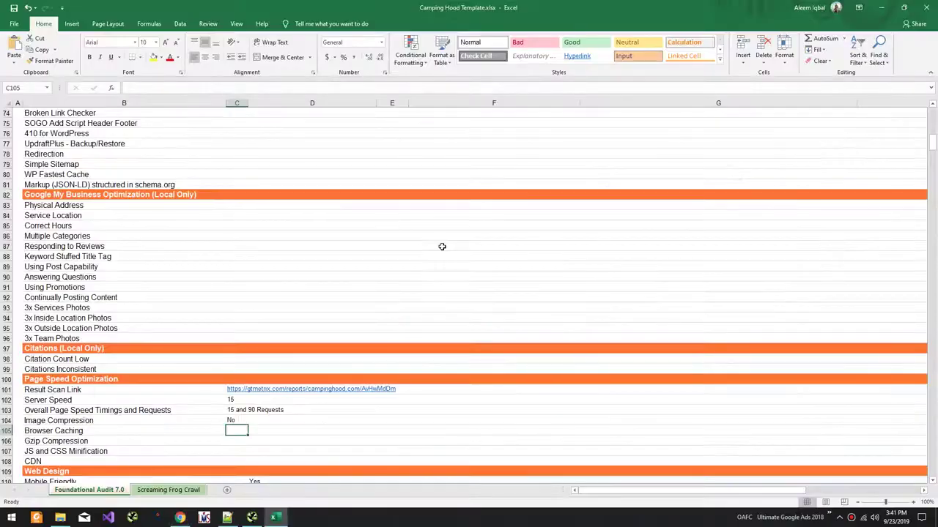
{"action": "key", "text": "alt+Tab"}
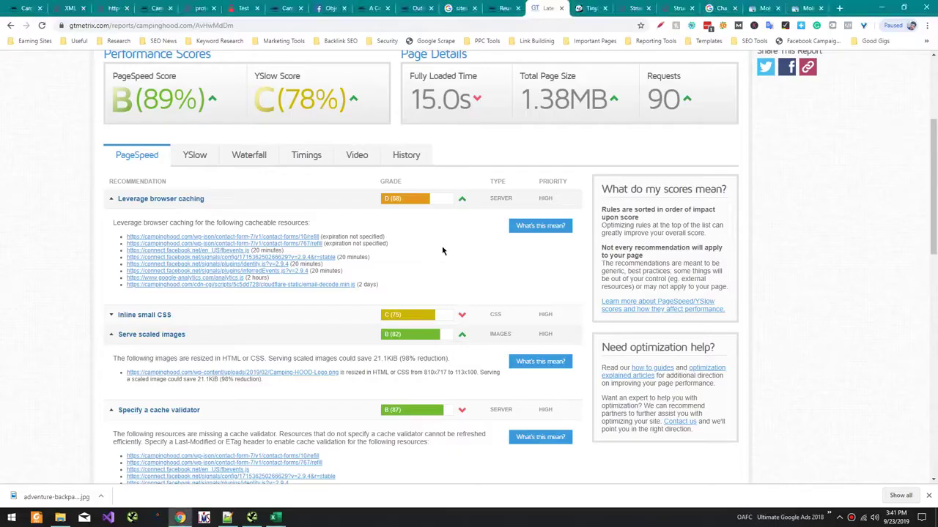
Find the gzip recommendation in the GTmetrix report, expand its details, and enter Yes for Gzip Compression in Excel cell C106
{"action": "scroll", "coordinate": [318, 257], "scroll_direction": "down", "scroll_amount": 10}
{"action": "scroll", "coordinate": [180, 353], "scroll_direction": "up", "scroll_amount": 2}
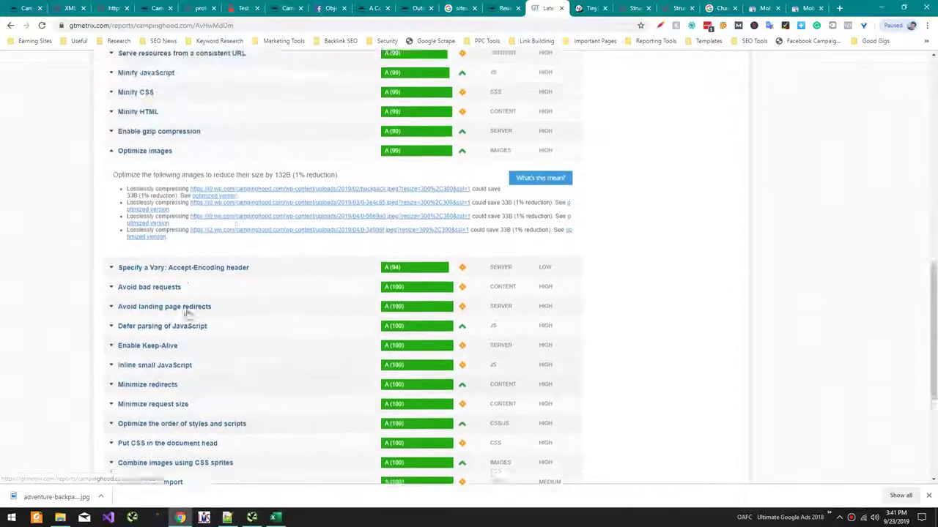
{"action": "scroll", "coordinate": [195, 260], "scroll_direction": "down", "scroll_amount": 3}
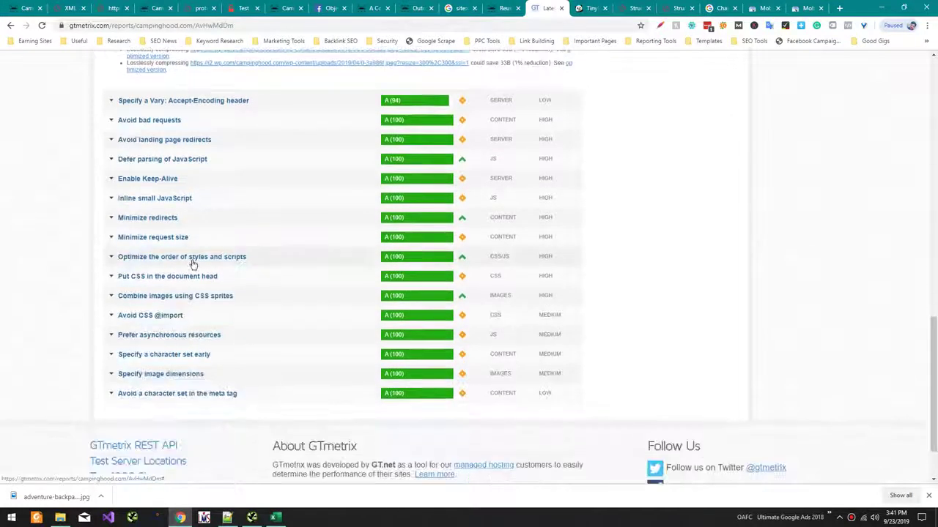
{"action": "key", "text": "ctrl+f"}
{"action": "type", "text": "gz"}
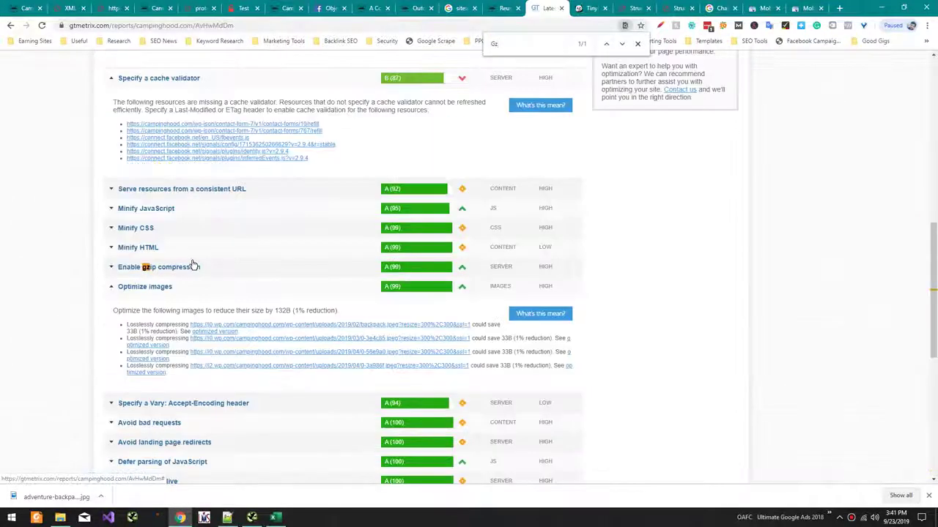
{"action": "left_click", "coordinate": [189, 270]}
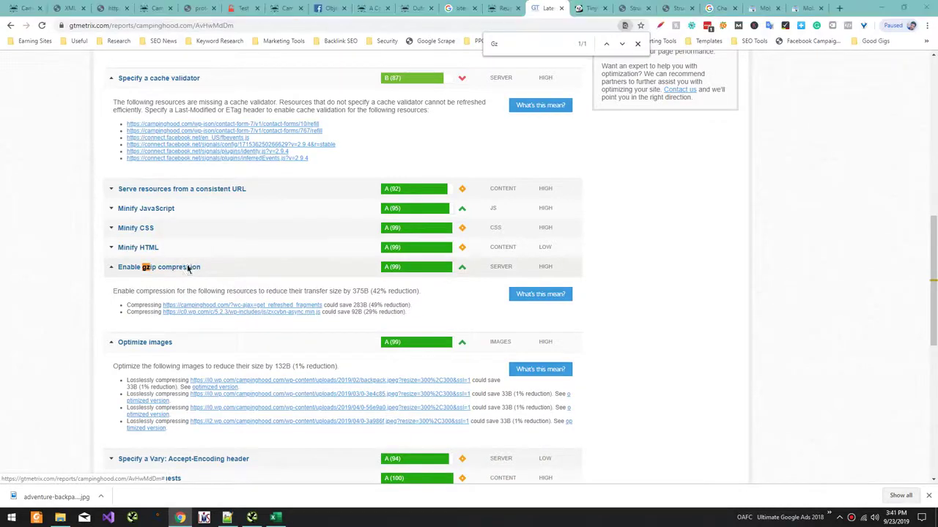
{"action": "key", "text": "alt+Tab"}
{"action": "type", "text": "Yes"}
{"action": "key", "text": "Return"}
Review the inline small CSS and Minify JavaScript recommendations in GTmetrix, and enter No for JS and CSS Minification in Excel cell C107
{"action": "key", "text": "alt+Tab"}
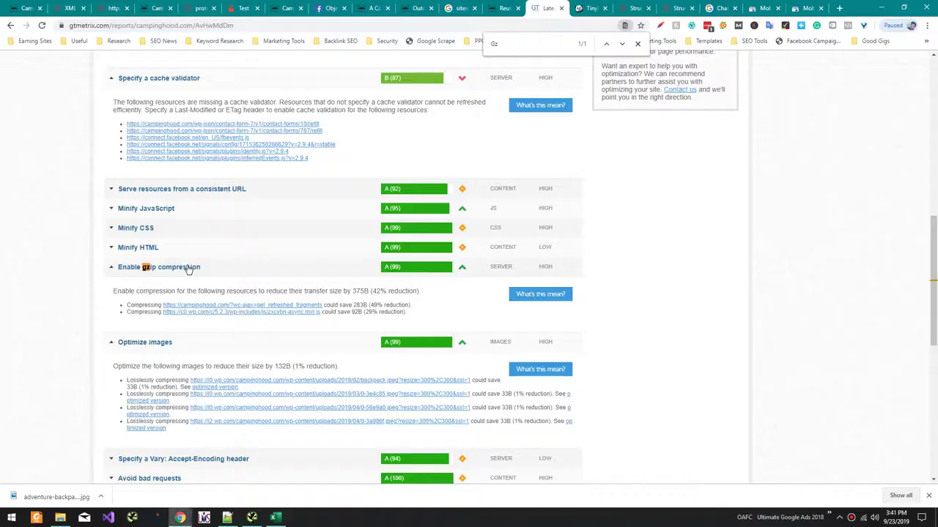
{"action": "scroll", "coordinate": [186, 270], "scroll_direction": "up", "scroll_amount": 5}
{"action": "scroll", "coordinate": [187, 271], "scroll_direction": "down", "scroll_amount": 4}
{"action": "scroll", "coordinate": [187, 268], "scroll_direction": "up", "scroll_amount": 2}
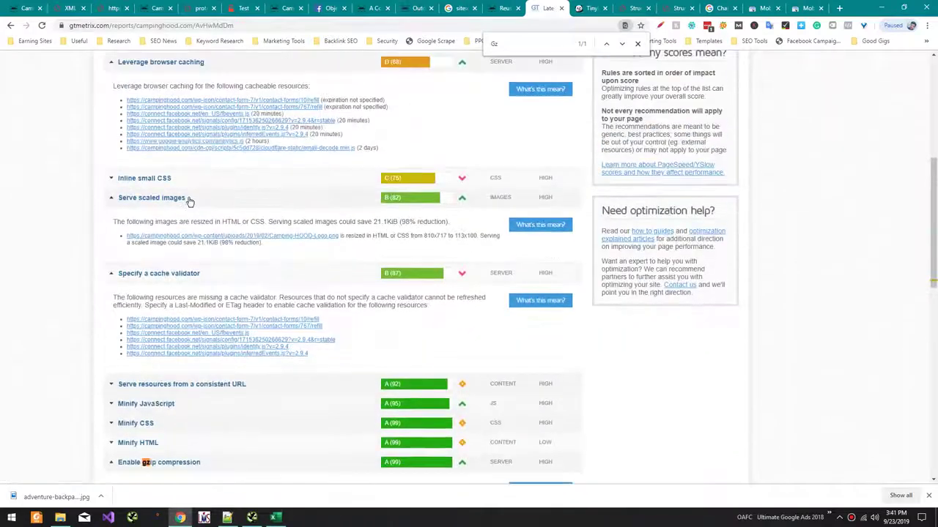
{"action": "left_click", "coordinate": [178, 178]}
{"action": "scroll", "coordinate": [140, 256], "scroll_direction": "down", "scroll_amount": 4}
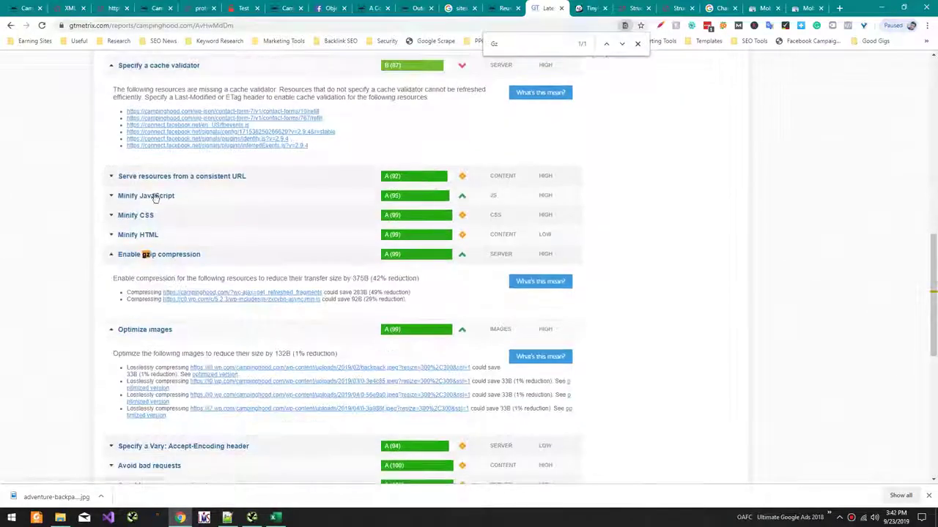
{"action": "left_click", "coordinate": [162, 196]}
{"action": "key", "text": "alt+Tab"}
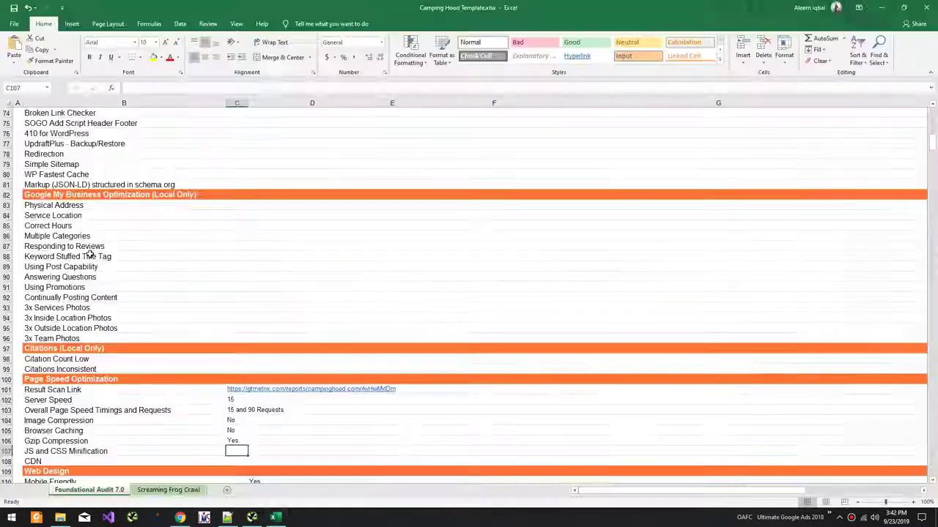
{"action": "type", "text": "No"}
{"action": "key", "text": "Return"}
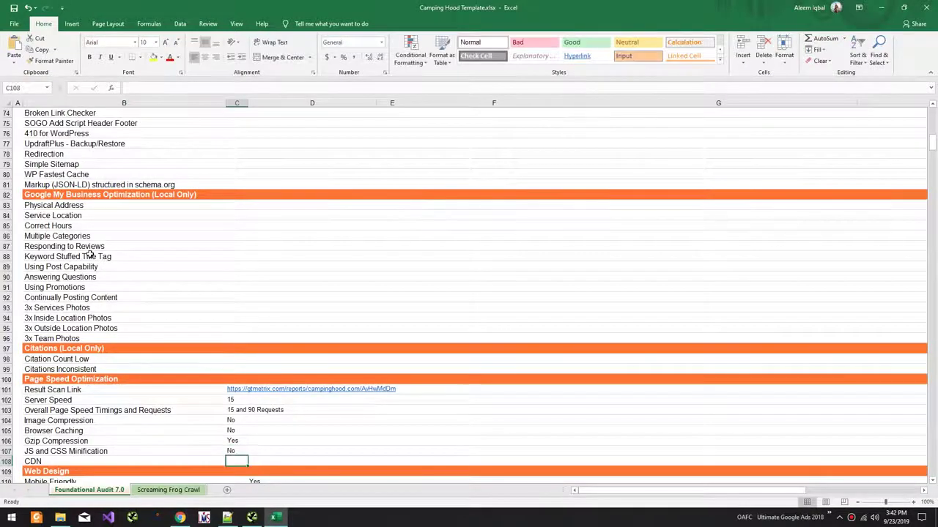
Check the Content Delivery Network recommendation in GTmetrix's YSlow results and enter Yes for CDN in Excel cell C108
{"action": "key", "text": "alt+Tab"}
{"action": "scroll", "coordinate": [90, 255], "scroll_direction": "up", "scroll_amount": 5}
{"action": "left_click", "coordinate": [192, 67]}
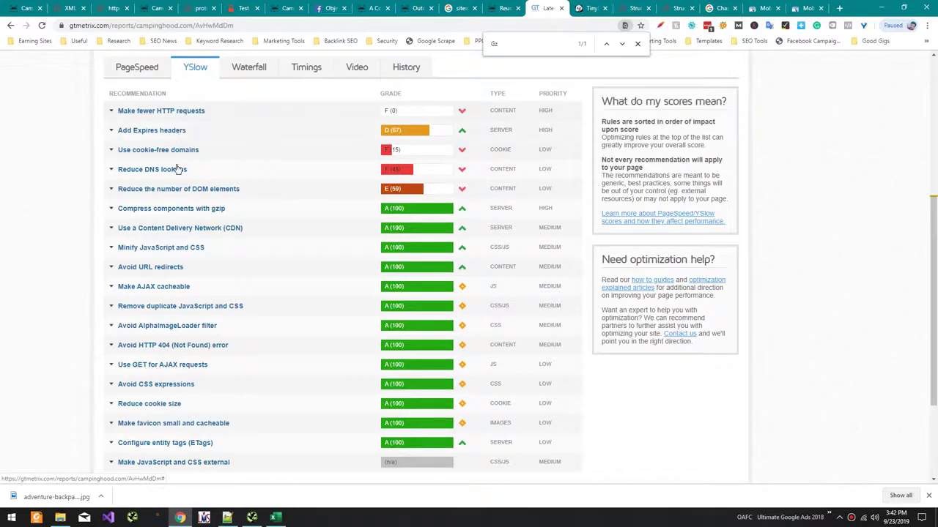
{"action": "left_click", "coordinate": [181, 228]}
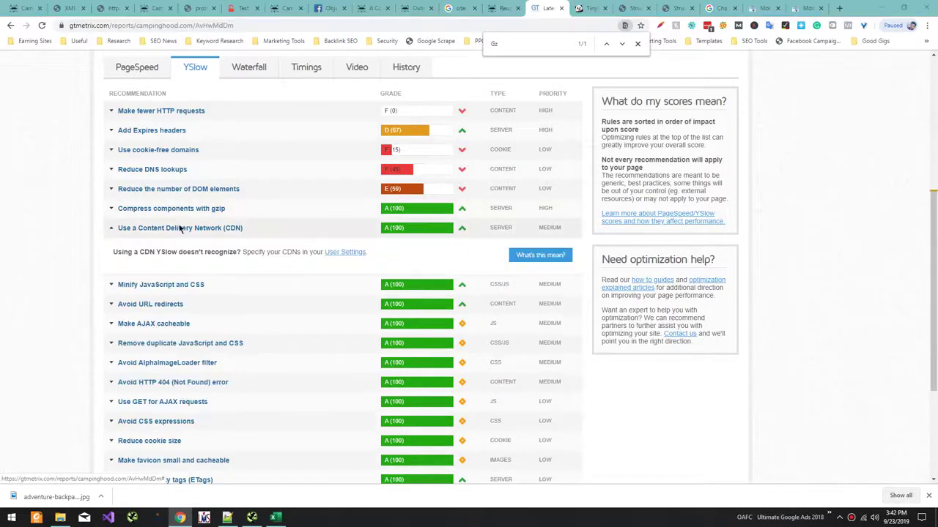
{"action": "key", "text": "alt+Tab"}
{"action": "type", "text": "Y"}
{"action": "key", "text": "Return"}
Select the Correct URL cell, C51, in the Google Search Console section and open a new tab in Chrome
{"action": "scroll", "coordinate": [179, 225], "scroll_direction": "down", "scroll_amount": 6}
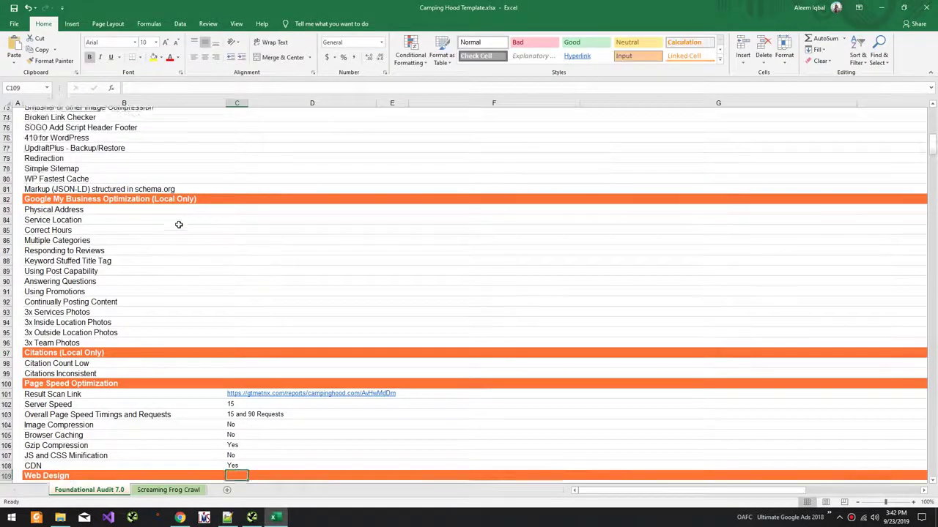
{"action": "scroll", "coordinate": [147, 274], "scroll_direction": "up", "scroll_amount": 11}
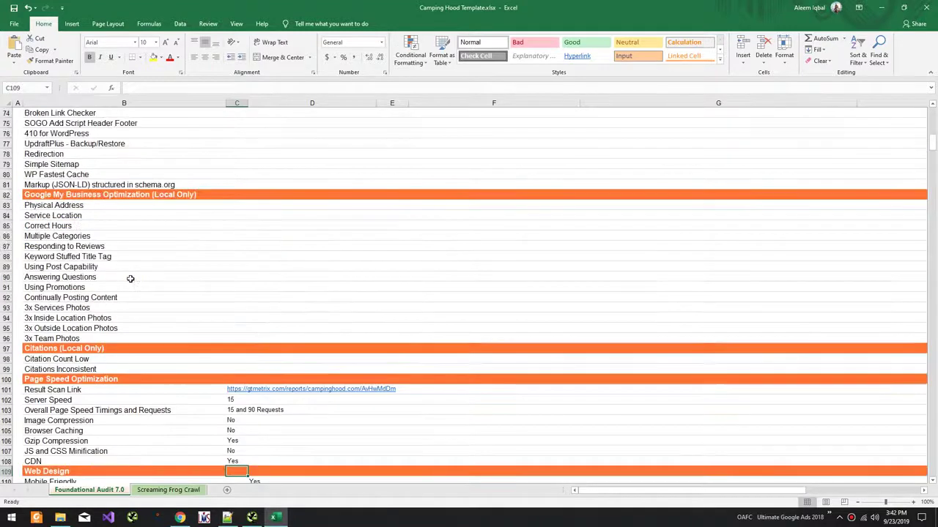
{"action": "scroll", "coordinate": [131, 271], "scroll_direction": "up", "scroll_amount": 7}
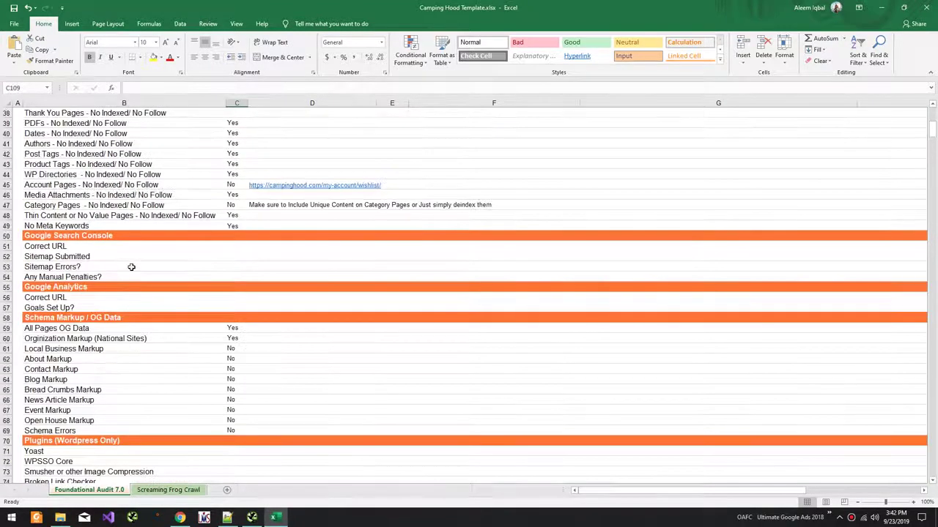
{"action": "left_click_drag", "start_coordinate": [106, 247], "coordinate": [234, 249]}
{"action": "left_click", "coordinate": [236, 249]}
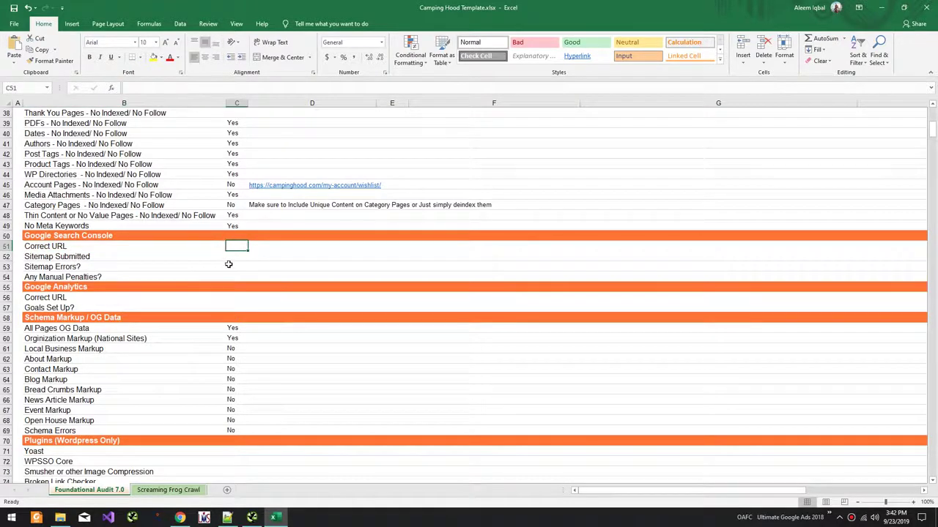
{"action": "key", "text": "alt+Tab"}
{"action": "key", "text": "ctrl+t"}
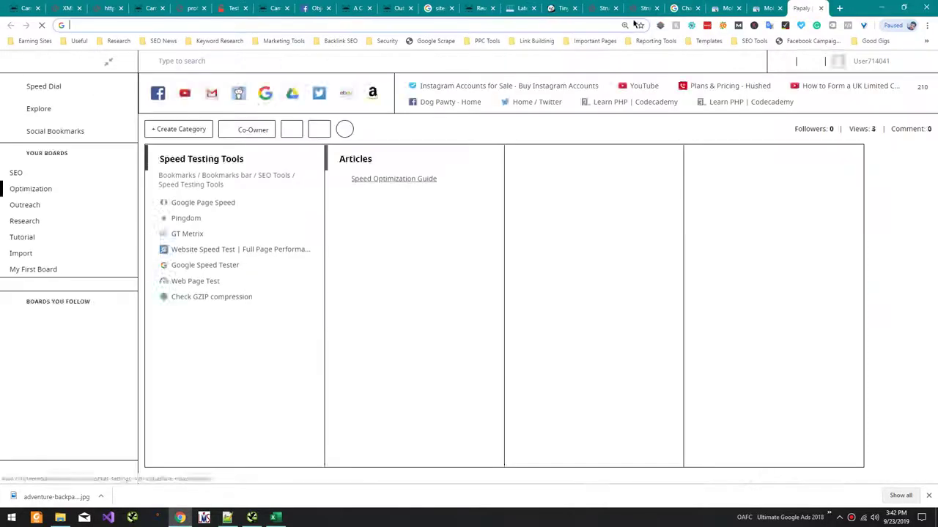
{"action": "key", "text": "ctrl+shift+Tab"}
{"action": "key", "text": "alt+Tab"}
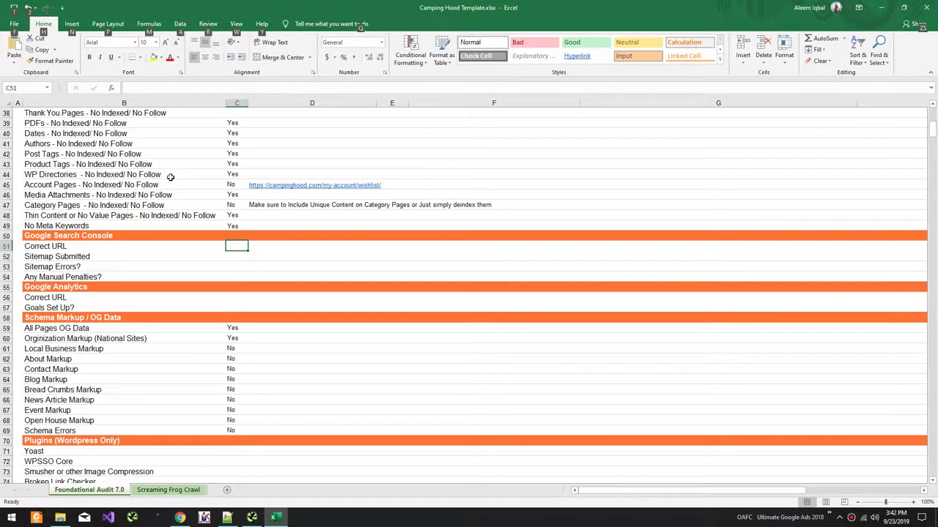
{"action": "key", "text": "alt+Tab"}
{"action": "key", "text": "alt+Tab"}
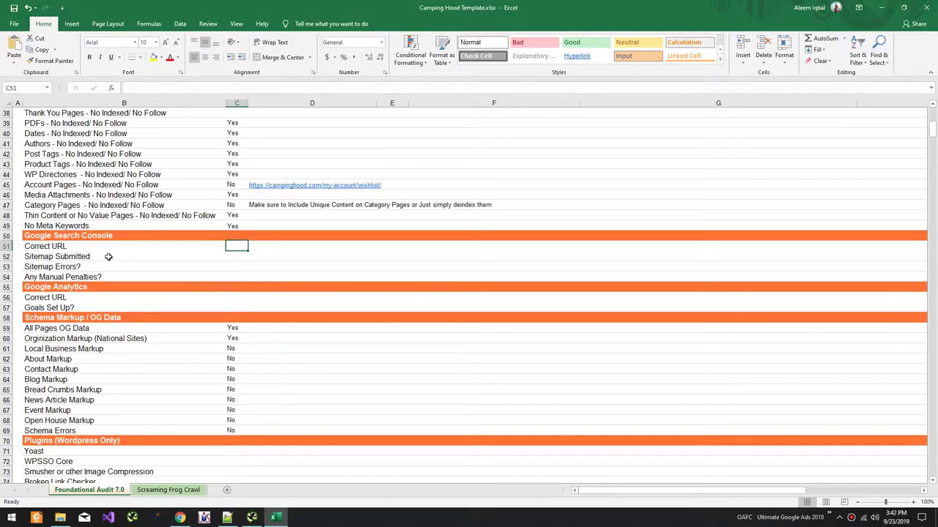
{"action": "key", "text": "alt+Tab"}
Close the Structured Data Testing Tool tab for chasereiner.com/blog
{"action": "left_click", "coordinate": [658, 7]}
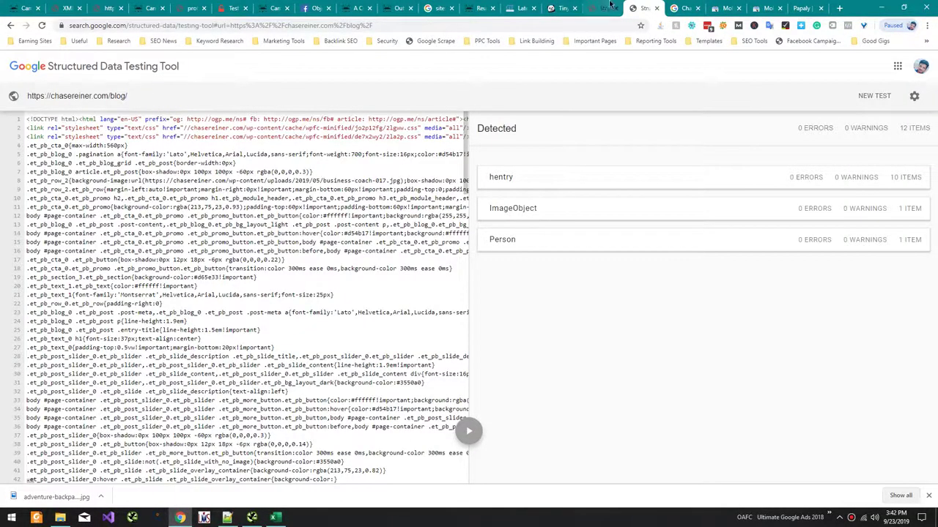
{"action": "key", "text": "ctrl+w"}
{"action": "key", "text": "ctrl+shift+Tab"}
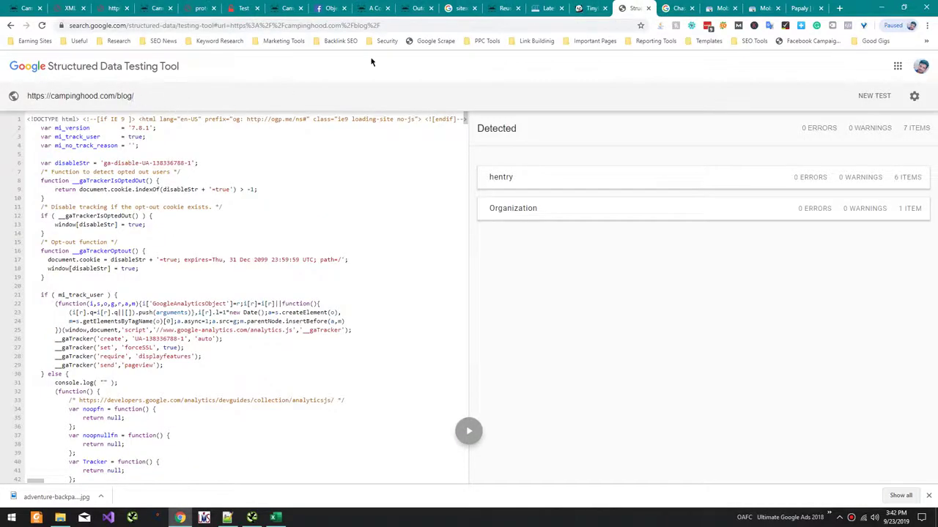
{"action": "left_click", "coordinate": [476, 6]}
{"action": "left_click", "coordinate": [503, 7]}
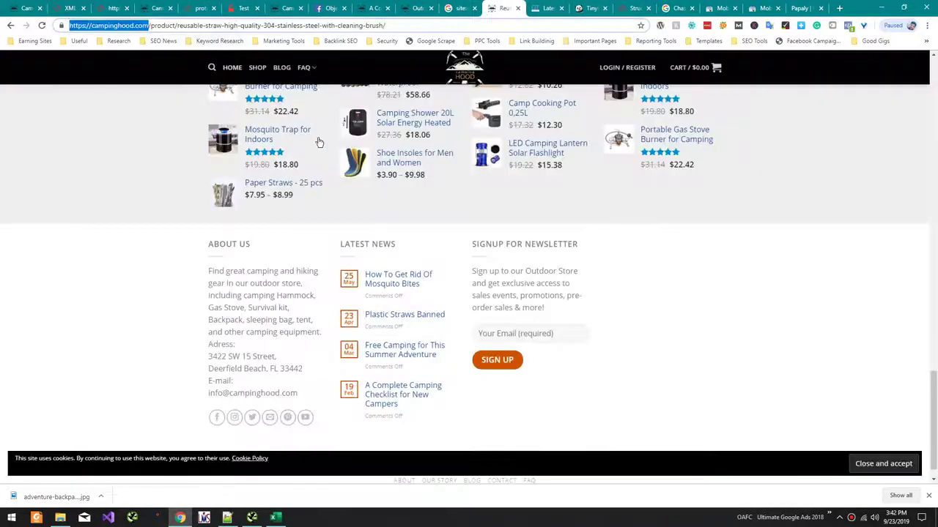
{"action": "key", "text": "ctrl+c"}
{"action": "key", "text": "alt+Tab"}
{"action": "key", "text": "ctrl+v"}
{"action": "left_click", "coordinate": [236, 256]}
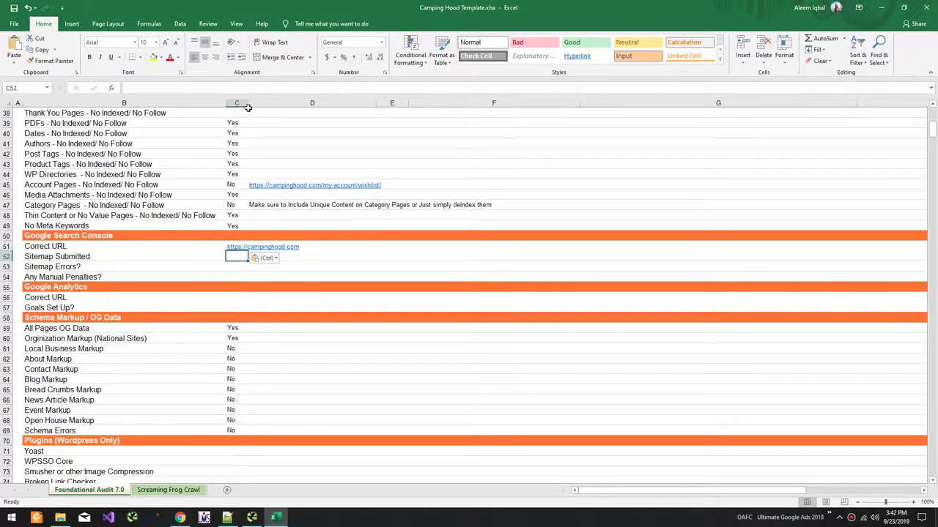
{"action": "left_click_drag", "start_coordinate": [248, 107], "coordinate": [313, 108]}
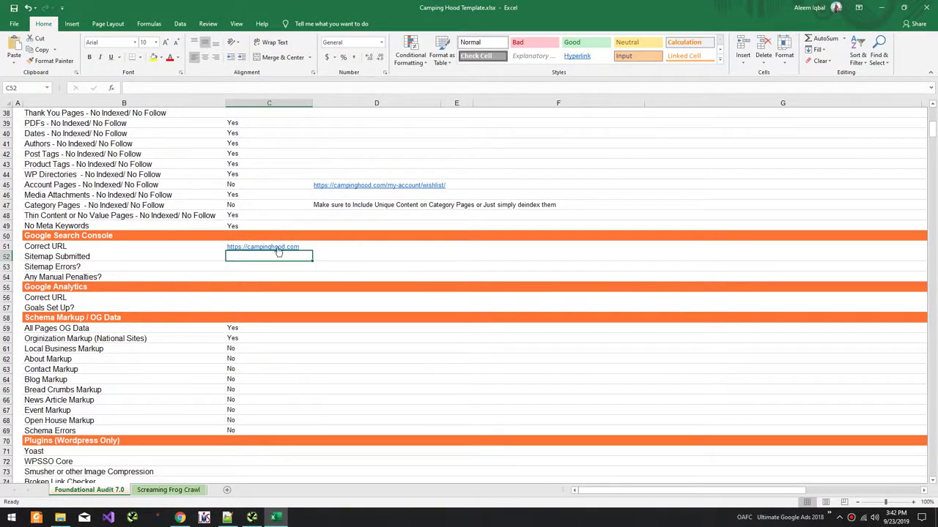
Try to move the wishlist link on the Account Pages row from D45 to C45, and undo the move
{"action": "left_click", "coordinate": [470, 184]}
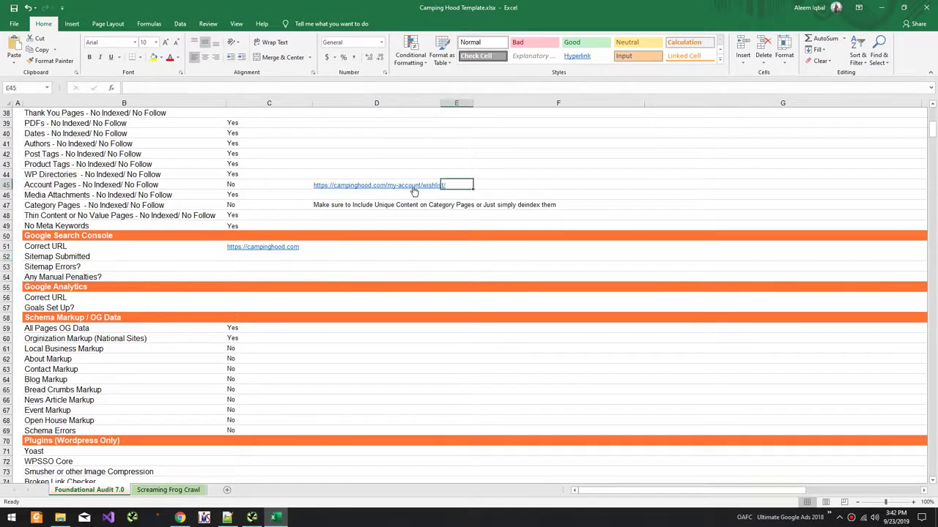
{"action": "left_click", "coordinate": [413, 188]}
{"action": "key", "text": "ctrl+x"}
{"action": "key", "text": "Left"}
{"action": "key", "text": "ctrl+v"}
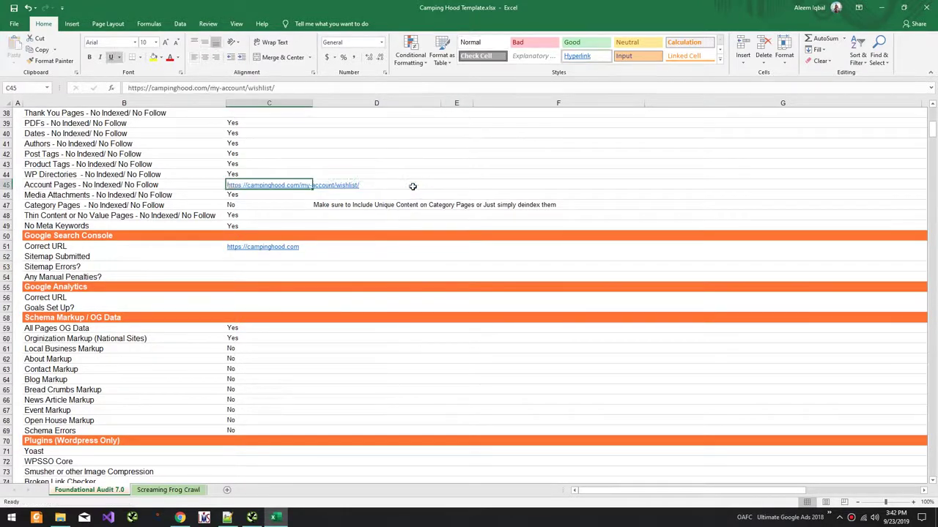
{"action": "key", "text": "ctrl+z"}
{"action": "key", "text": "Right"}
{"action": "key", "text": "ctrl+x"}
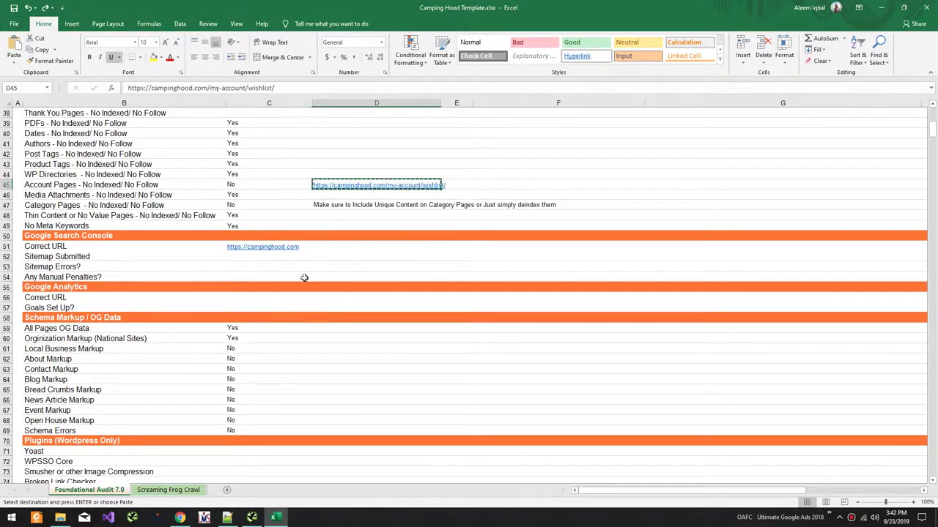
Select the Sitemap Submitted cell, C52, and switch to Chrome's Google Search Console tab showing the Mobile Usability report
{"action": "left_click", "coordinate": [317, 257]}
{"action": "left_click", "coordinate": [260, 258]}
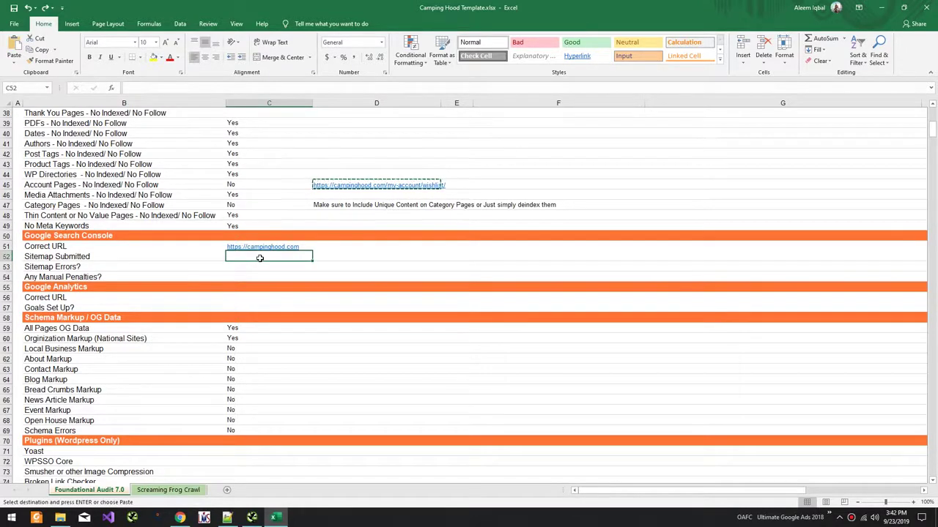
{"action": "key", "text": "alt+Tab"}
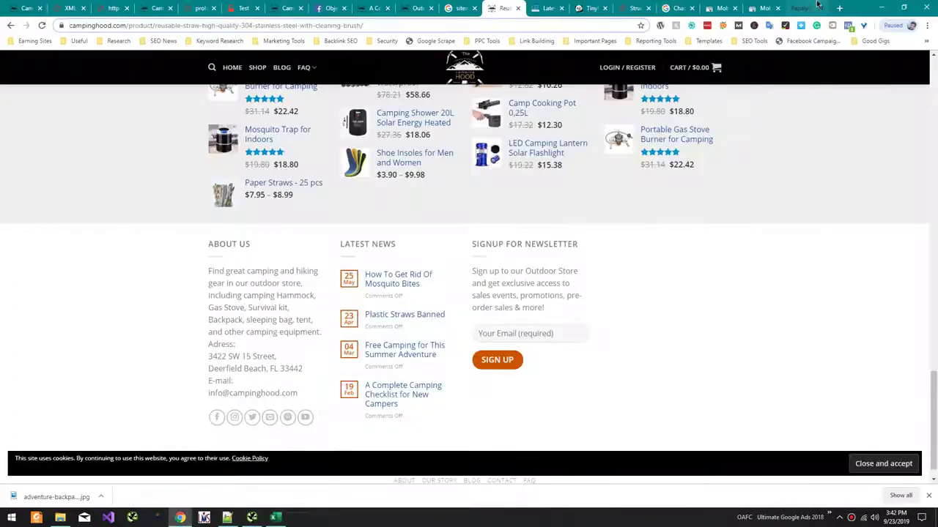
{"action": "left_click", "coordinate": [809, 8]}
{"action": "left_click", "coordinate": [766, 8]}
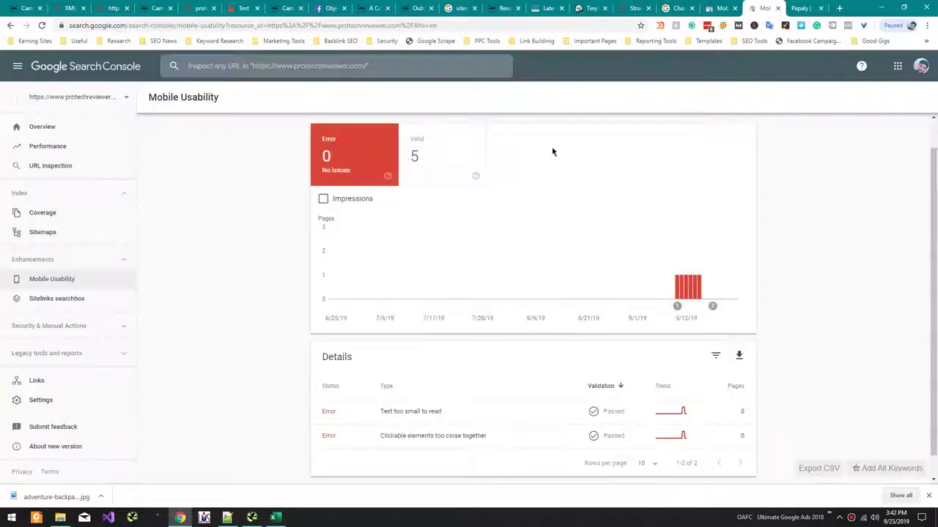
Check the submitted sitemaps in Search Console and enter Yes for Sitemap Submitted in Excel cell C52
{"action": "left_click", "coordinate": [77, 233]}
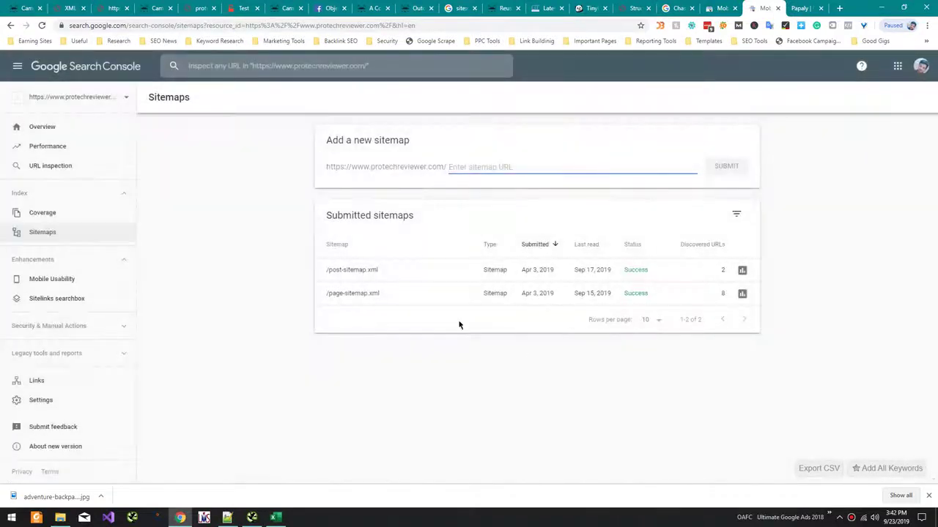
{"action": "key", "text": "alt+Tab"}
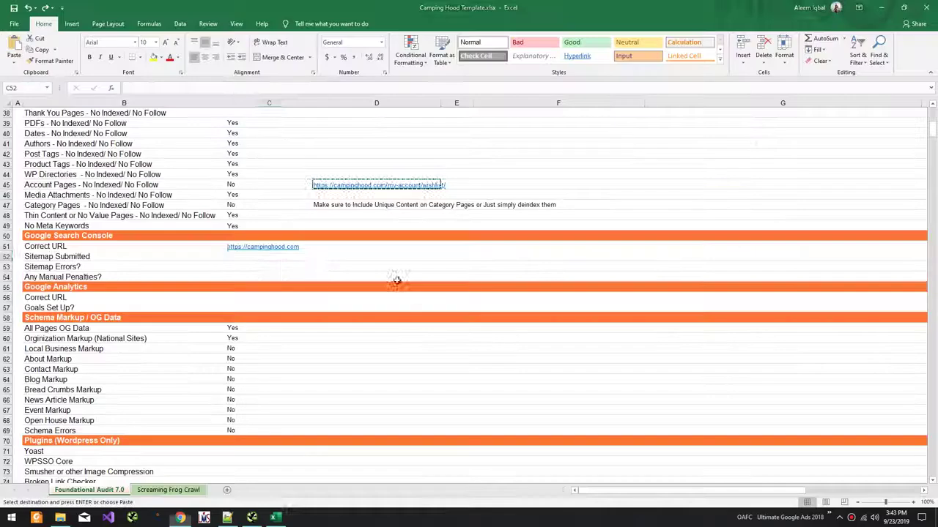
{"action": "type", "text": "Yes"}
{"action": "key", "text": "Return"}
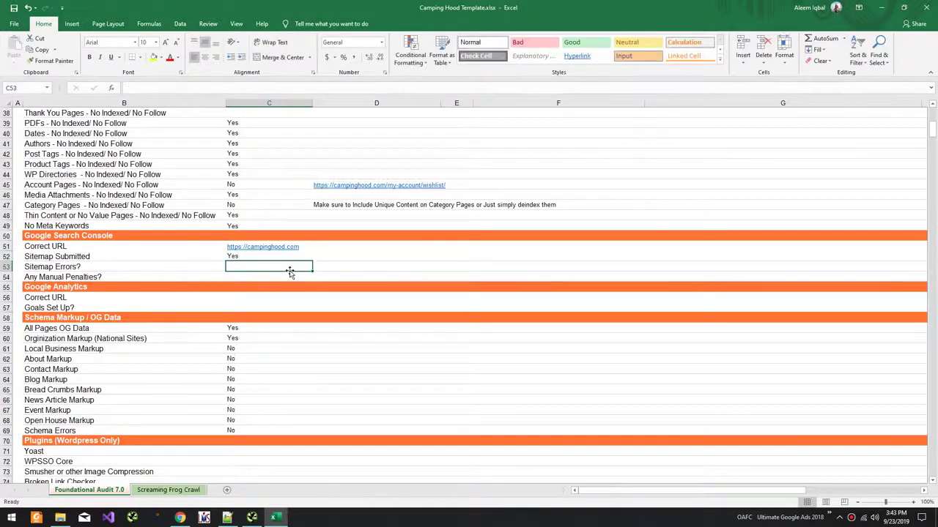
Check the Coverage report in Search Console for errors and enter No for Sitemap Errors? in Excel cell C53
{"action": "key", "text": "alt+Tab"}
{"action": "key", "text": "alt+Tab"}
{"action": "key", "text": "alt+Tab"}
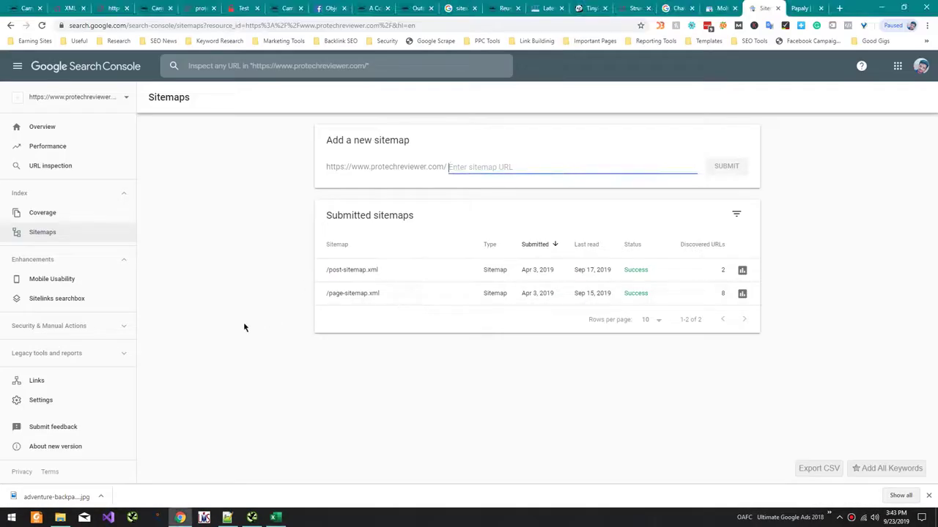
{"action": "left_click", "coordinate": [69, 214]}
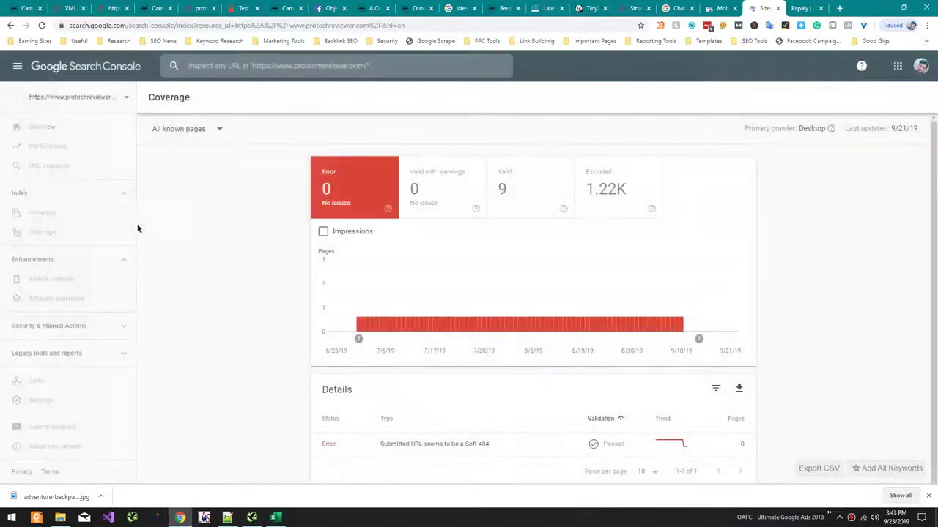
{"action": "key", "text": "alt+Tab"}
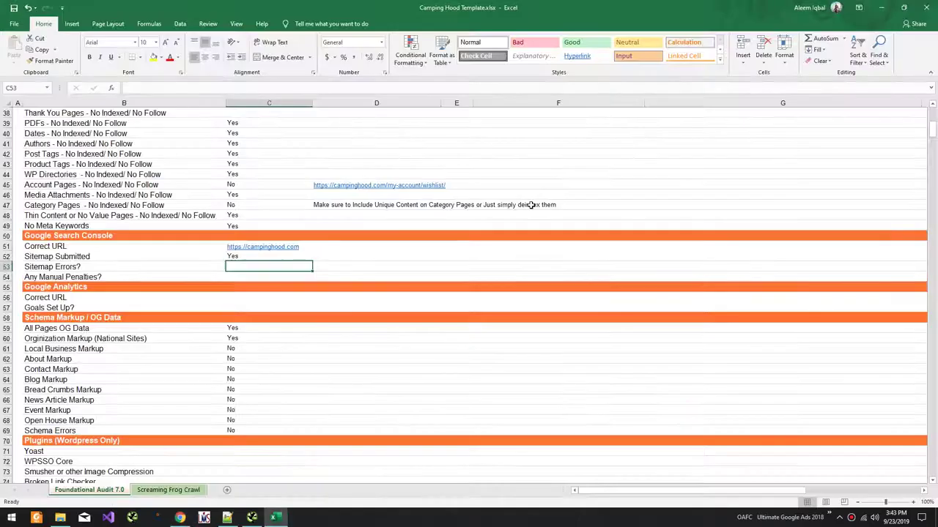
{"action": "type", "text": "No"}
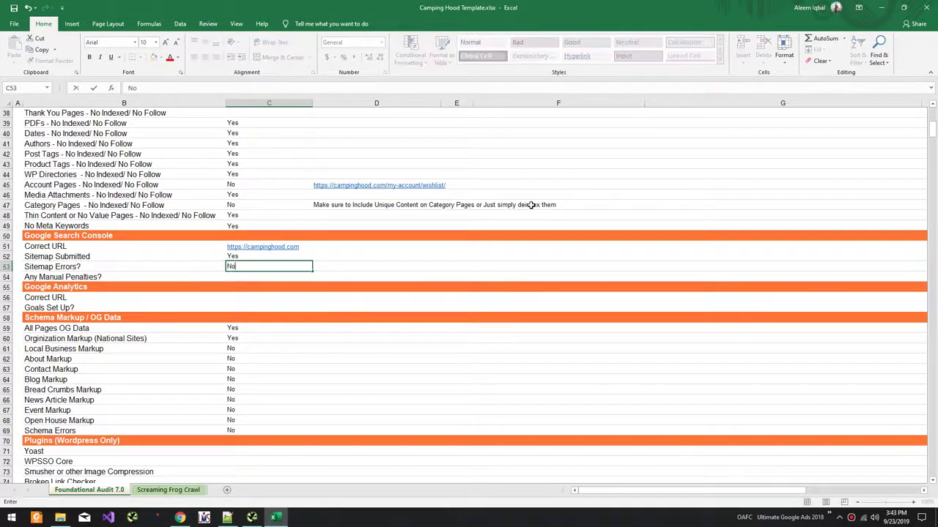
{"action": "key", "text": "Return"}
Check the Manual actions report in Search Console and enter No for Any Manual Penalties? in C54, ending on the Google Analytics Correct URL cell, C56
{"action": "key", "text": "alt+Tab"}
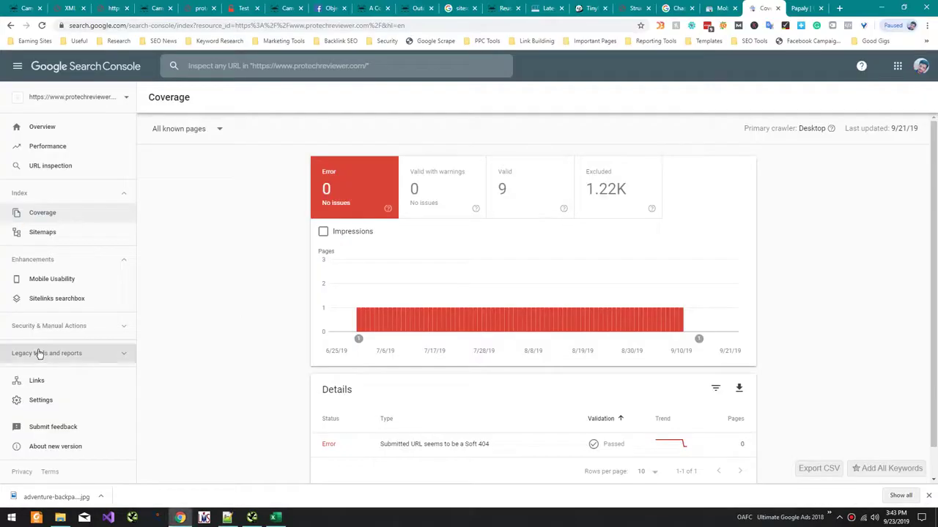
{"action": "left_click", "coordinate": [73, 325]}
{"action": "left_click", "coordinate": [63, 346]}
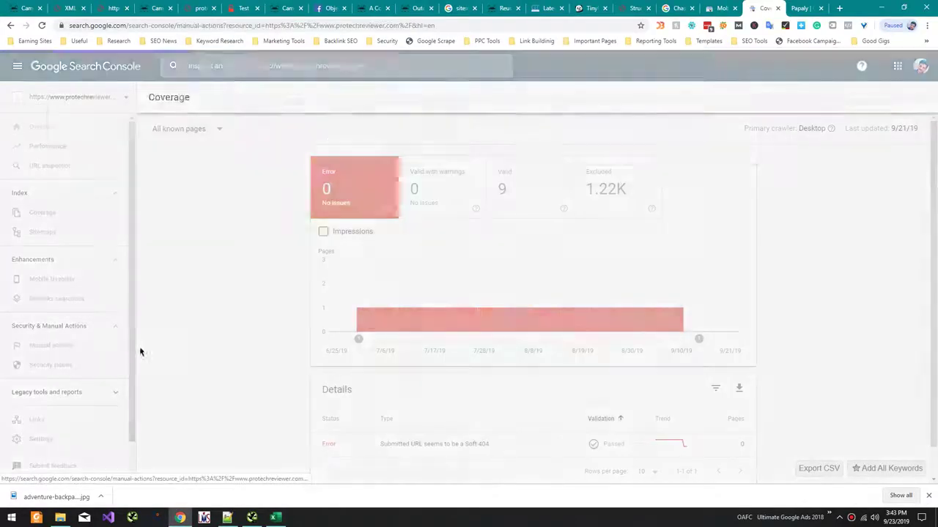
{"action": "left_click", "coordinate": [61, 364]}
{"action": "left_click", "coordinate": [58, 348]}
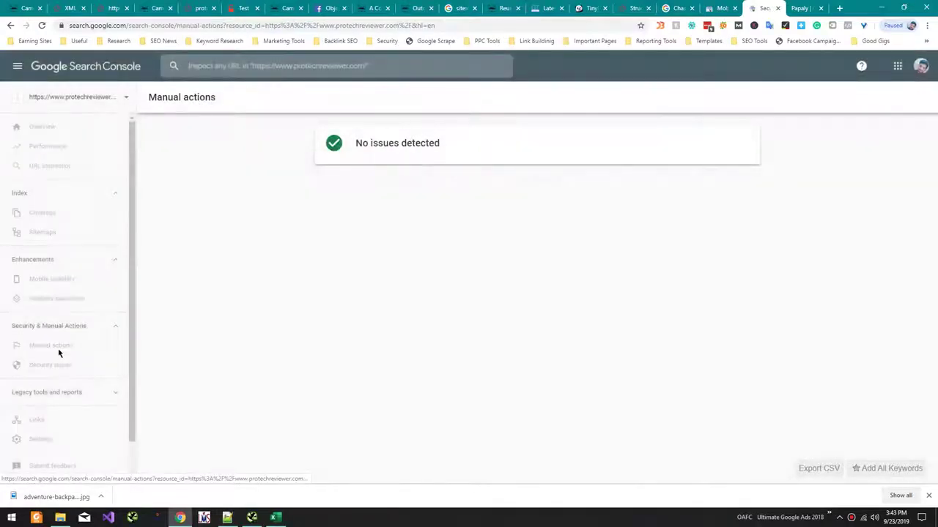
{"action": "key", "text": "alt+Tab"}
{"action": "type", "text": "No"}
{"action": "key", "text": "Return"}
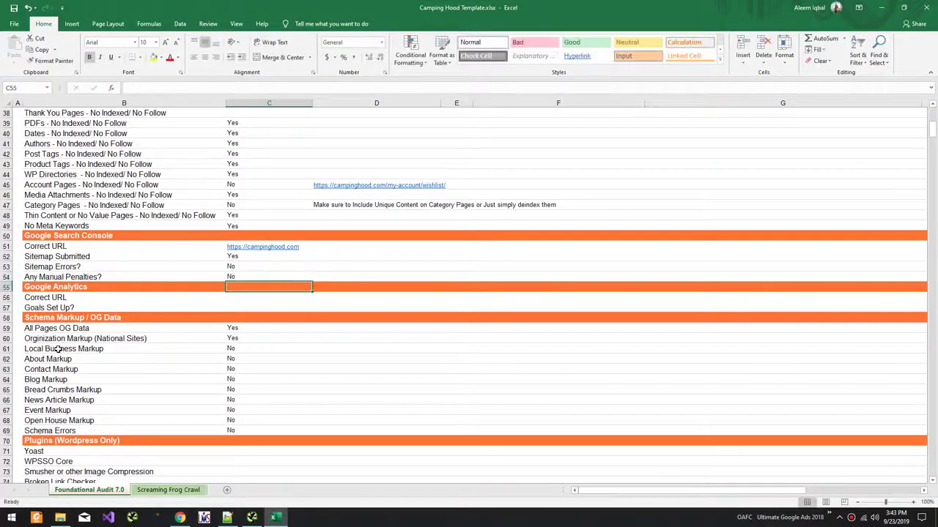
{"action": "key", "text": "Return"}
Switch to Chrome and open Google Analytics in a separate tab
{"action": "key", "text": "alt+Tab"}
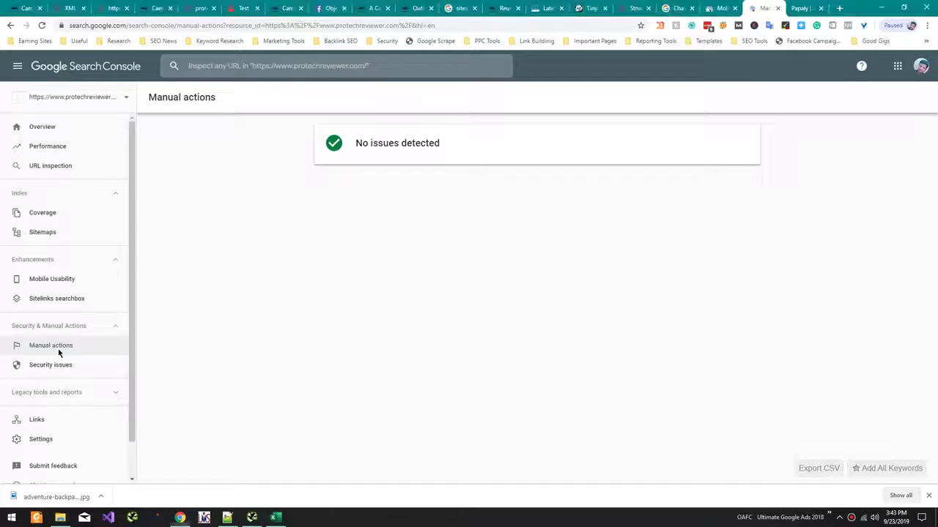
{"action": "key", "text": "ctrl+Tab"}
{"action": "key", "text": "ctrl+l"}
{"action": "type", "text": "google"}
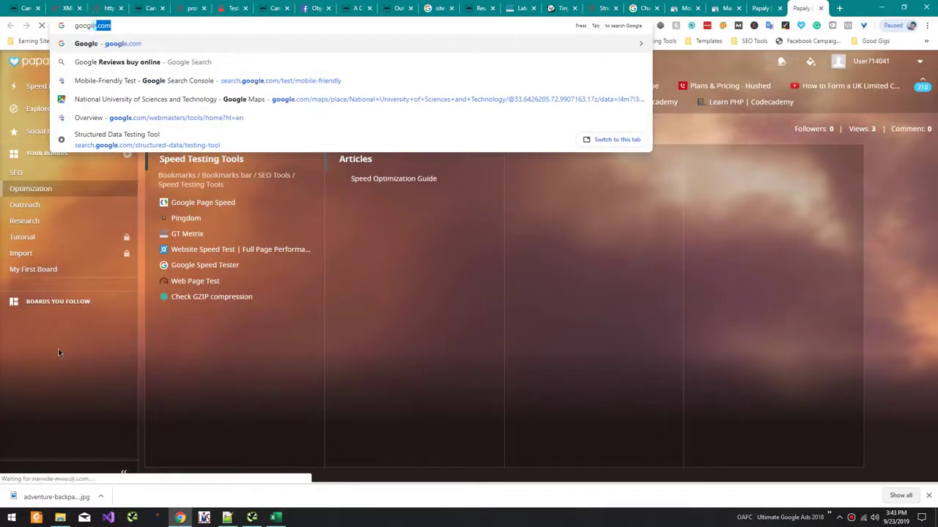
{"action": "type", "text": " analy"}
{"action": "key", "text": "Return"}
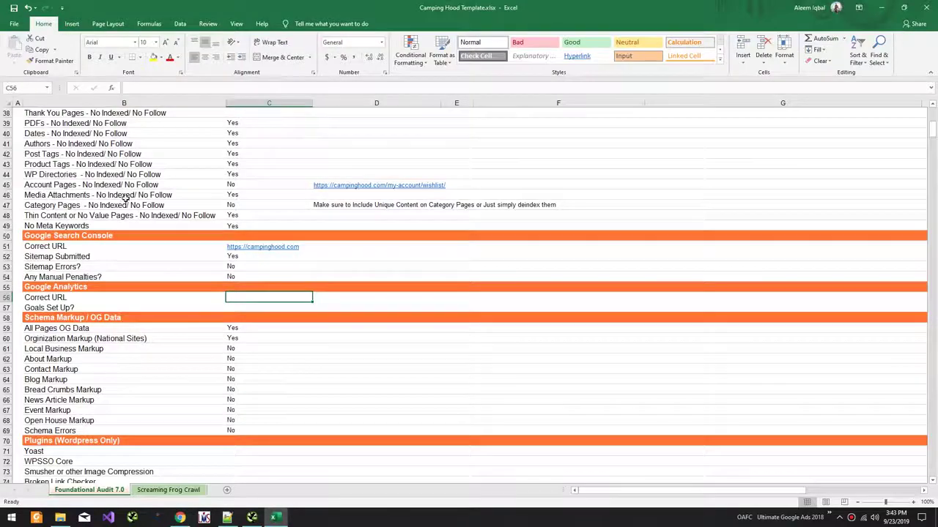
{"action": "scroll", "coordinate": [129, 206], "scroll_direction": "down", "scroll_amount": 12}
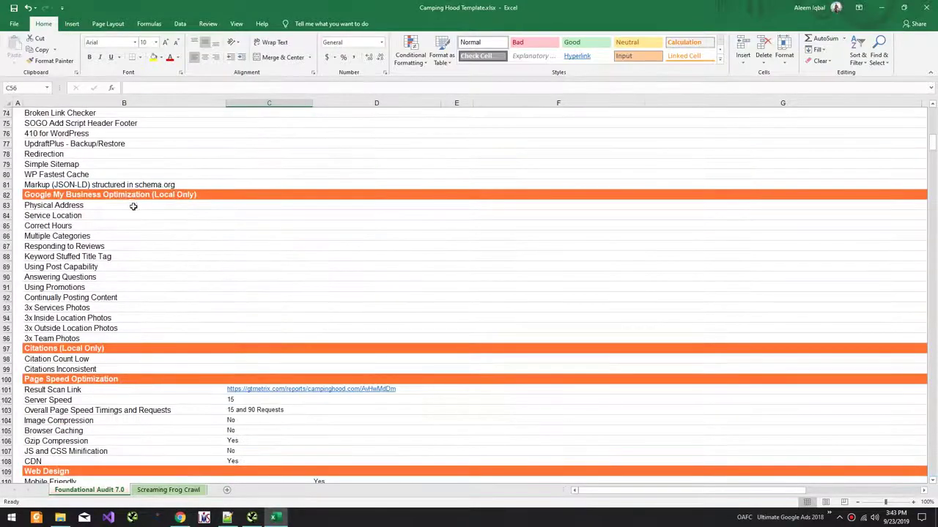
{"action": "scroll", "coordinate": [133, 206], "scroll_direction": "up", "scroll_amount": 5}
{"action": "scroll", "coordinate": [133, 206], "scroll_direction": "up", "scroll_amount": 19}
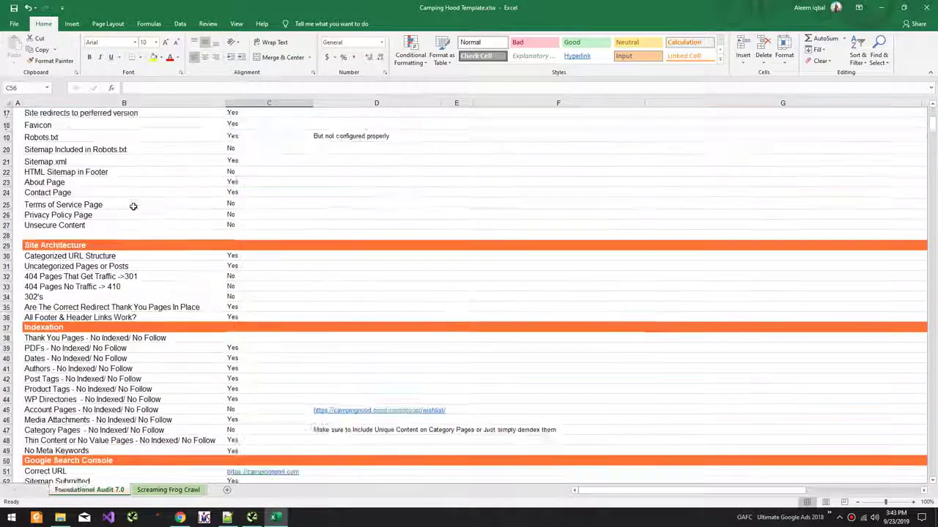
{"action": "scroll", "coordinate": [133, 206], "scroll_direction": "down", "scroll_amount": 7}
{"action": "scroll", "coordinate": [134, 207], "scroll_direction": "down", "scroll_amount": 4}
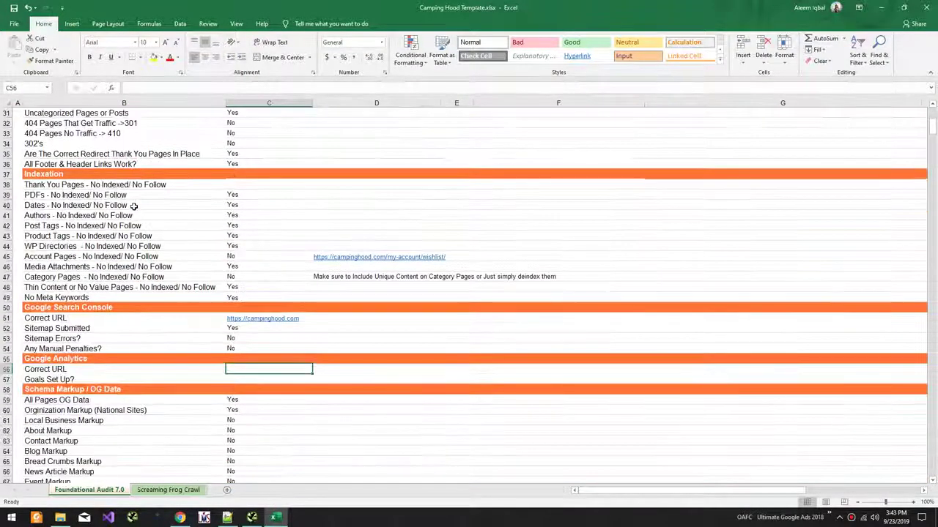
Switch Google Analytics in Chrome from the Game Solutionz property to the Pro Tech Reviewer property's All Web Site Data view
{"action": "key", "text": "alt+Tab"}
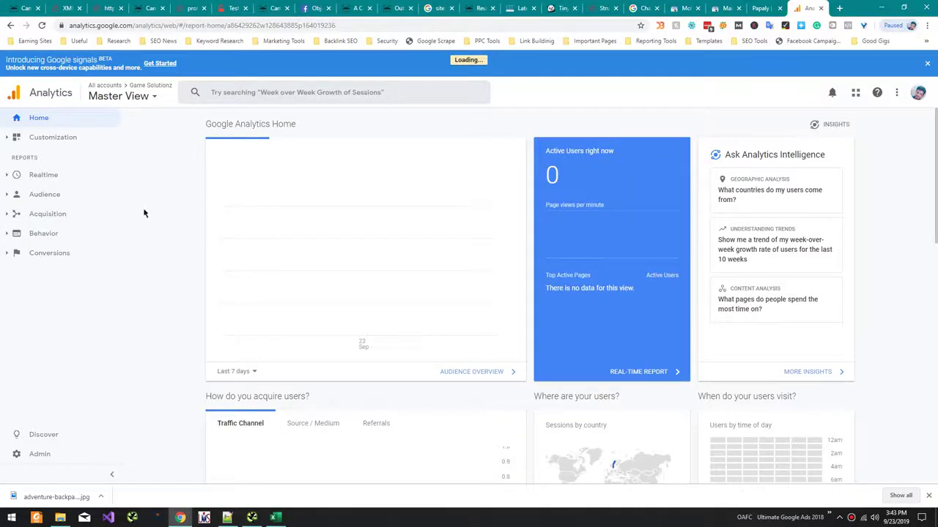
{"action": "scroll", "coordinate": [145, 213], "scroll_direction": "down", "scroll_amount": 1}
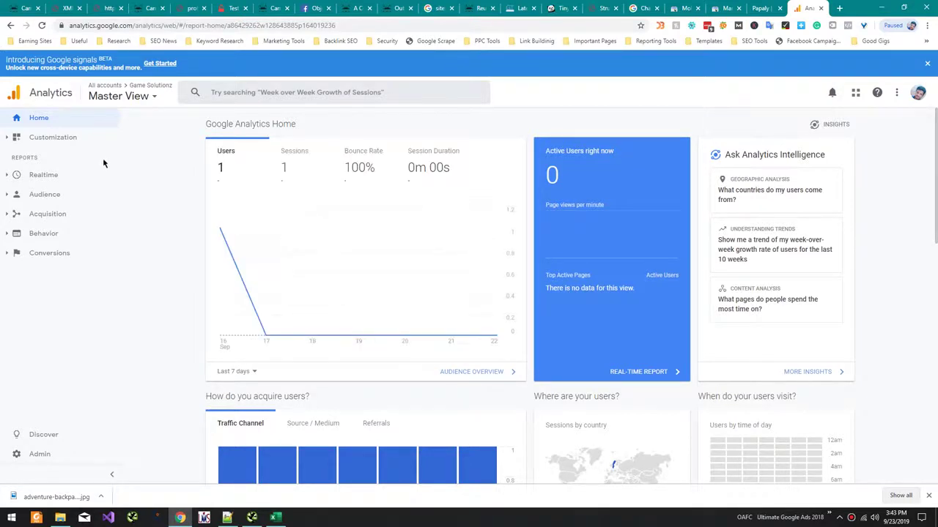
{"action": "left_click", "coordinate": [161, 96]}
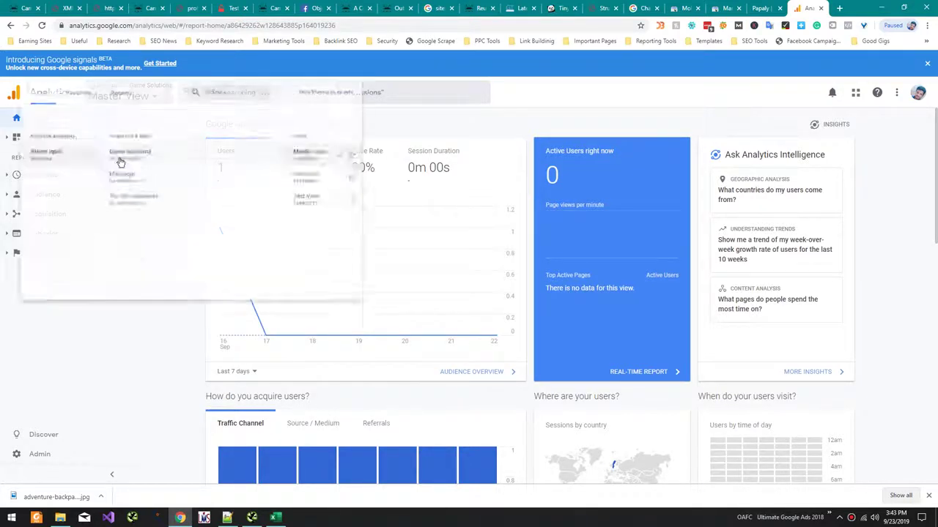
{"action": "left_click", "coordinate": [227, 226]}
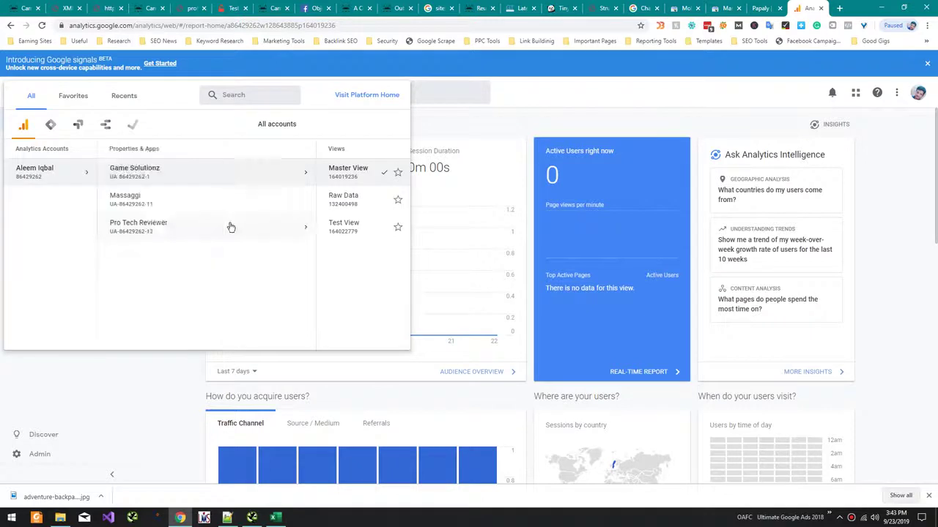
{"action": "left_click", "coordinate": [324, 175]}
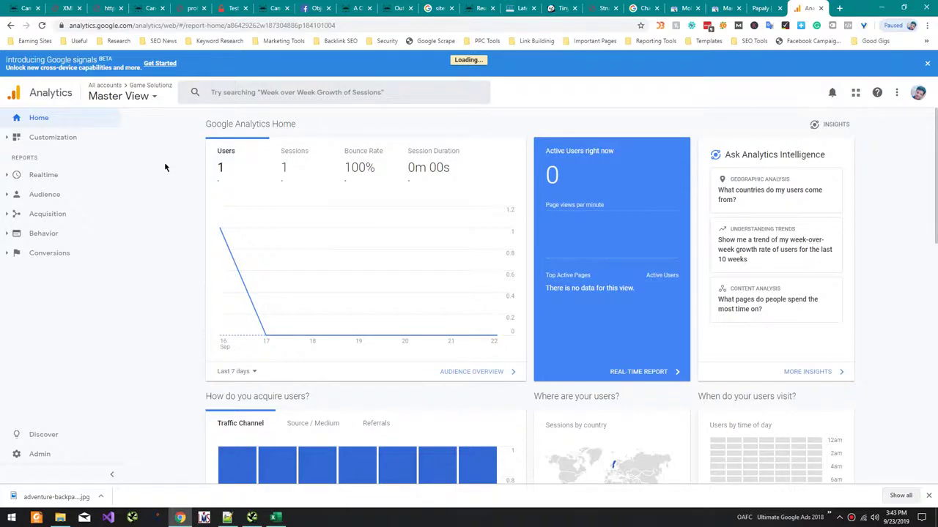
Check the selected property on the Analytics home page and enter Yes for the Google Analytics Correct URL in Excel cell C56
{"action": "key", "text": "alt+Tab"}
{"action": "key", "text": "alt+Tab"}
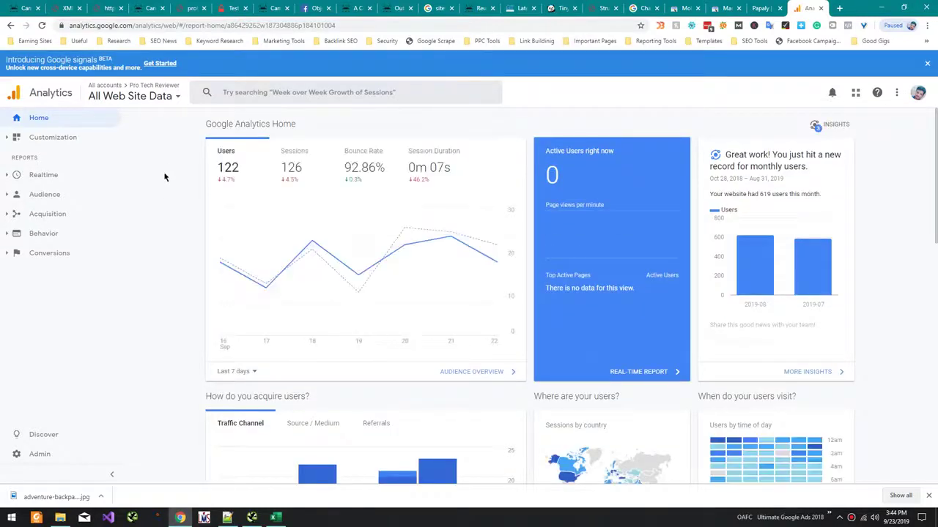
{"action": "scroll", "coordinate": [160, 211], "scroll_direction": "down", "scroll_amount": 1}
{"action": "scroll", "coordinate": [160, 210], "scroll_direction": "up", "scroll_amount": 1}
{"action": "left_click", "coordinate": [151, 95]}
{"action": "left_click", "coordinate": [461, 167]}
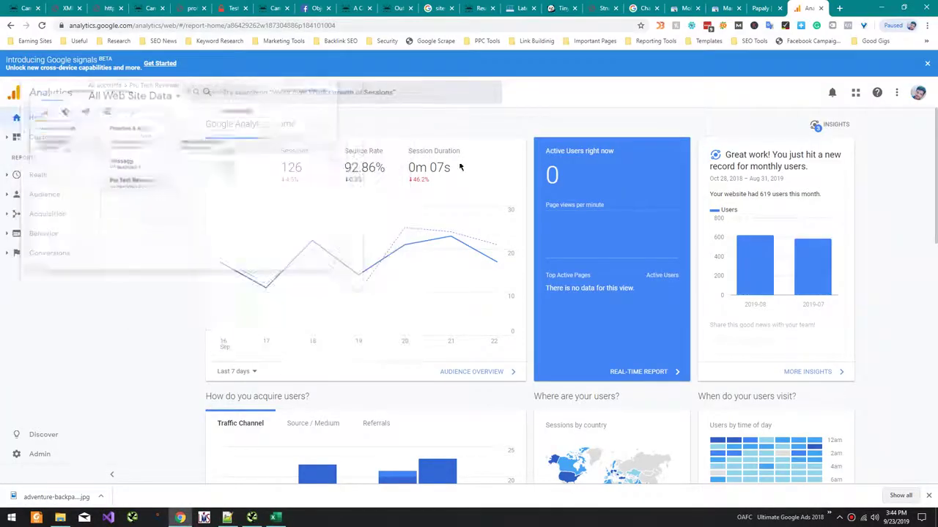
{"action": "scroll", "coordinate": [117, 350], "scroll_direction": "down", "scroll_amount": 1}
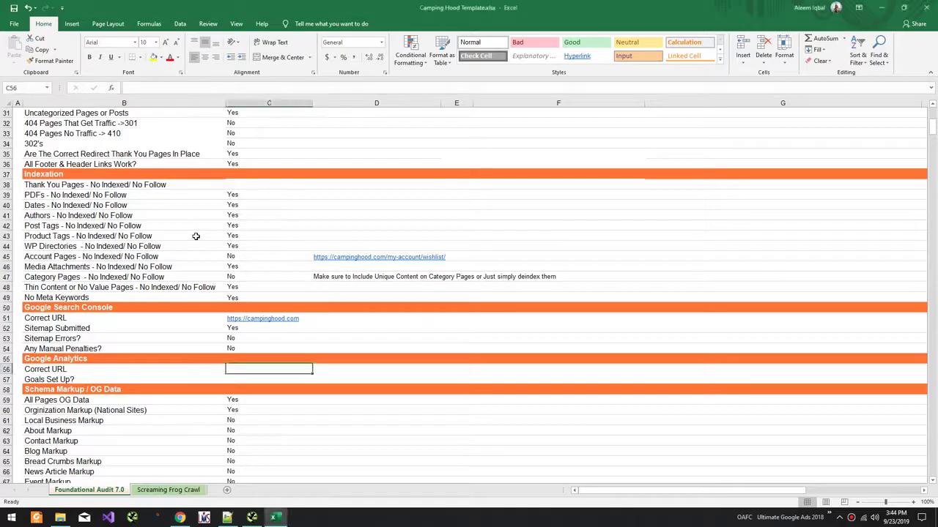
{"action": "type", "text": "Yes"}
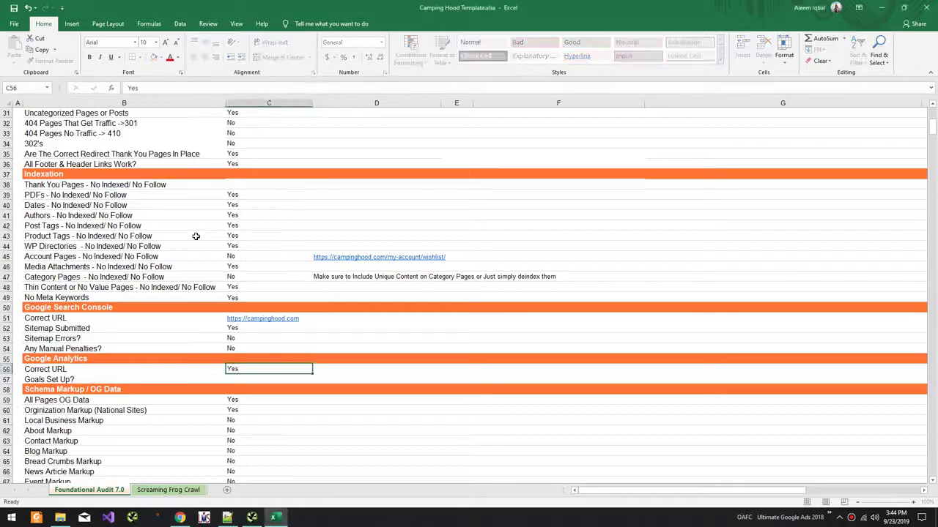
{"action": "key", "text": "Escape"}
Expand the Behavior reports in Analytics, and enter No for Goals Set Up? in Excel cell C57
{"action": "key", "text": "alt+Tab"}
{"action": "key", "text": "alt+Tab"}
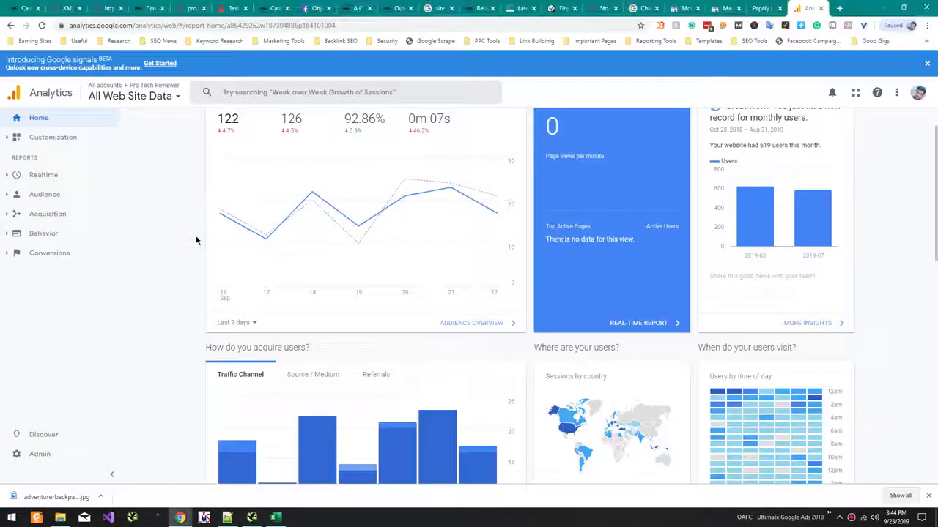
{"action": "left_click", "coordinate": [29, 233]}
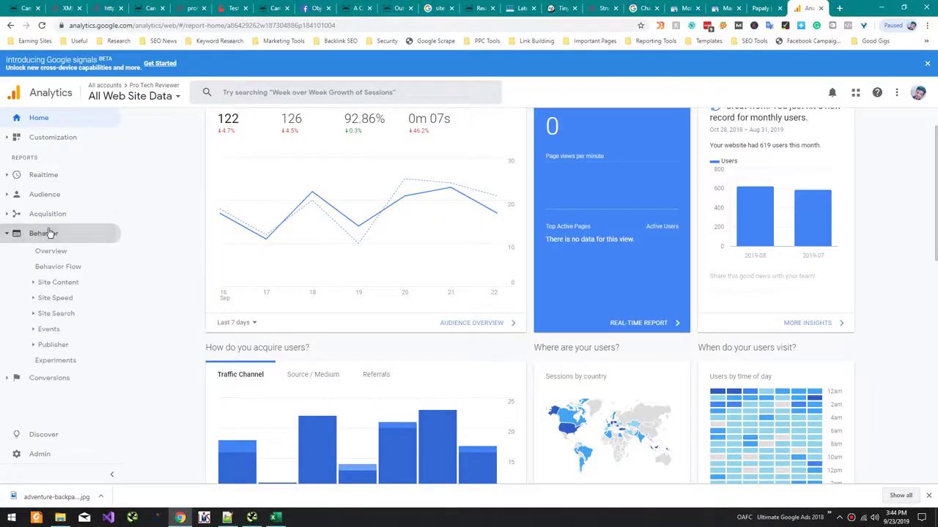
{"action": "key", "text": "alt+Tab"}
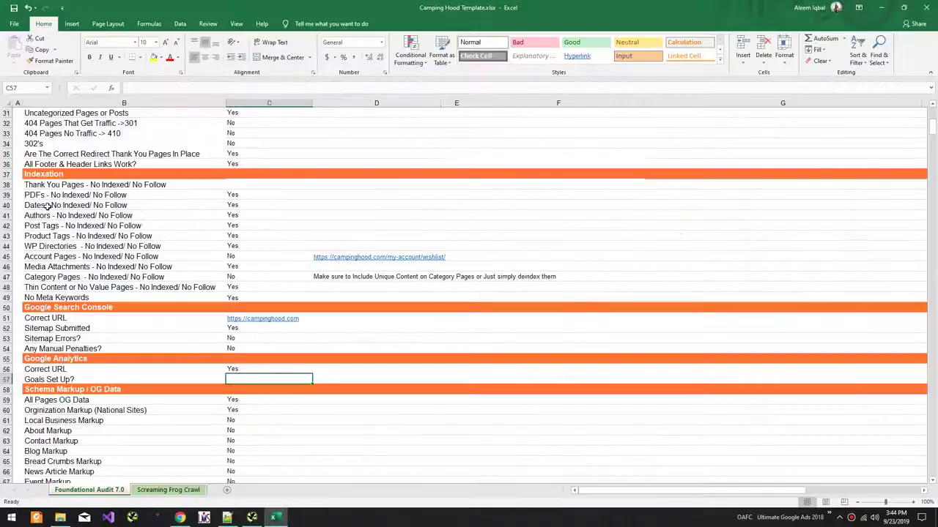
{"action": "type", "text": "No"}
{"action": "key", "text": "Return"}
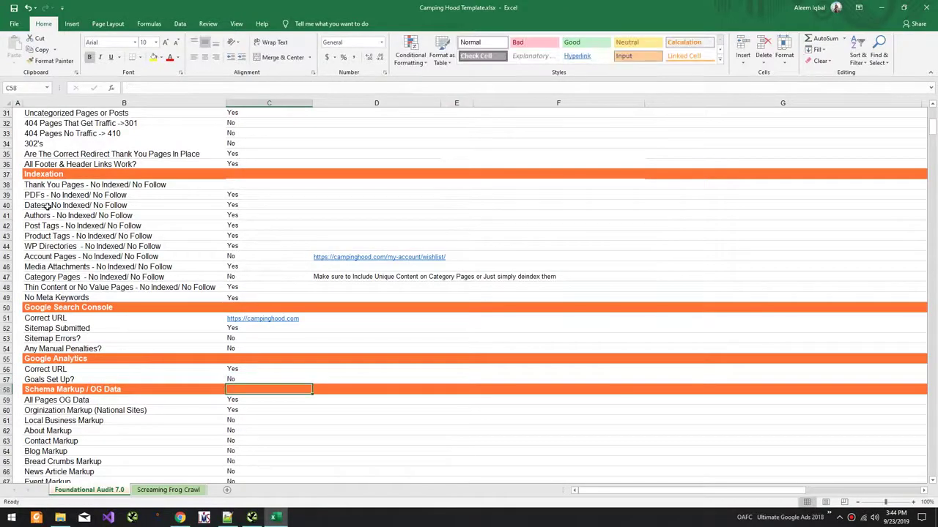
Copy the Web Design section's Yes answers from D110:D115 into the Status column starting at C110
{"action": "scroll", "coordinate": [48, 358], "scroll_direction": "down", "scroll_amount": 12}
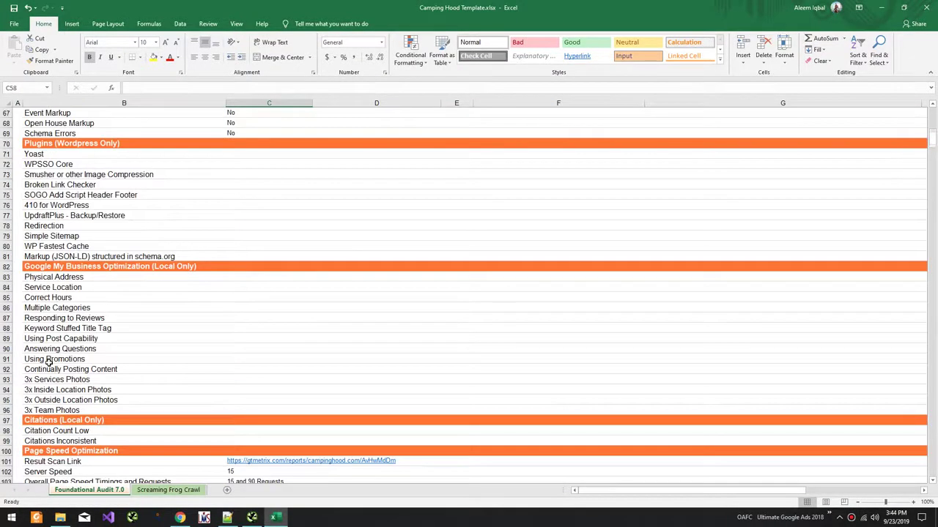
{"action": "scroll", "coordinate": [48, 359], "scroll_direction": "down", "scroll_amount": 12}
{"action": "scroll", "coordinate": [48, 361], "scroll_direction": "up", "scroll_amount": 15}
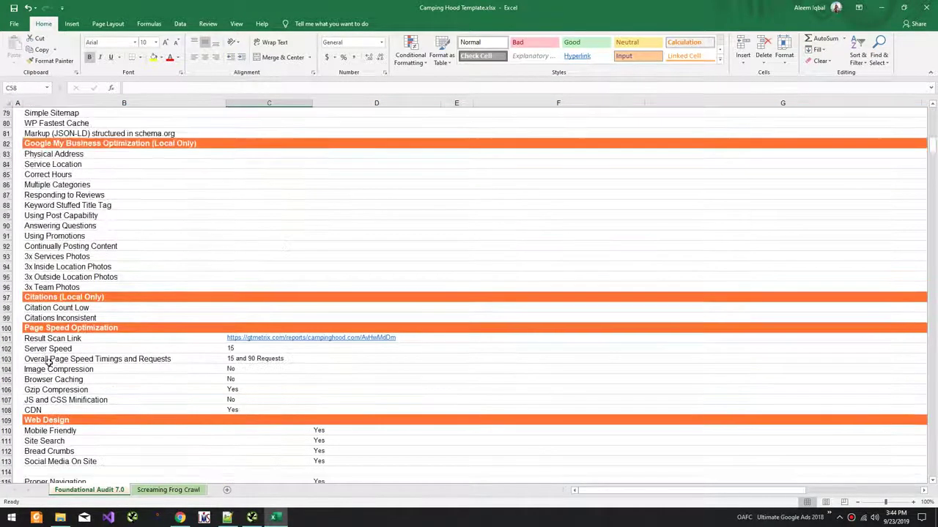
{"action": "scroll", "coordinate": [49, 362], "scroll_direction": "down", "scroll_amount": 9}
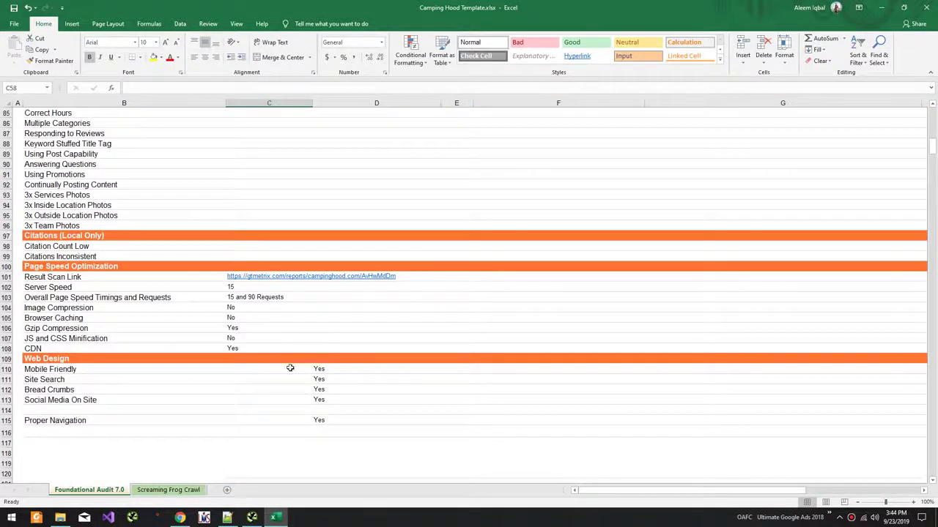
{"action": "left_click", "coordinate": [241, 375]}
{"action": "left_click_drag", "start_coordinate": [322, 368], "coordinate": [329, 422]}
{"action": "key", "text": "ctrl+c"}
{"action": "left_click", "coordinate": [240, 371]}
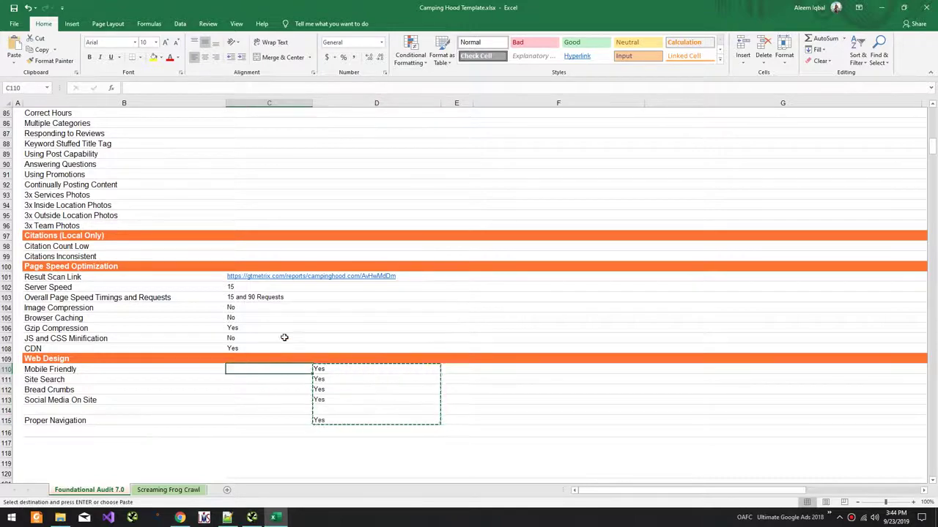
{"action": "key", "text": "Return"}
Review the filled-in sections of the Foundational Audit 7.0 sheet, return to its top, and switch to Chrome
{"action": "scroll", "coordinate": [285, 328], "scroll_direction": "up", "scroll_amount": 20}
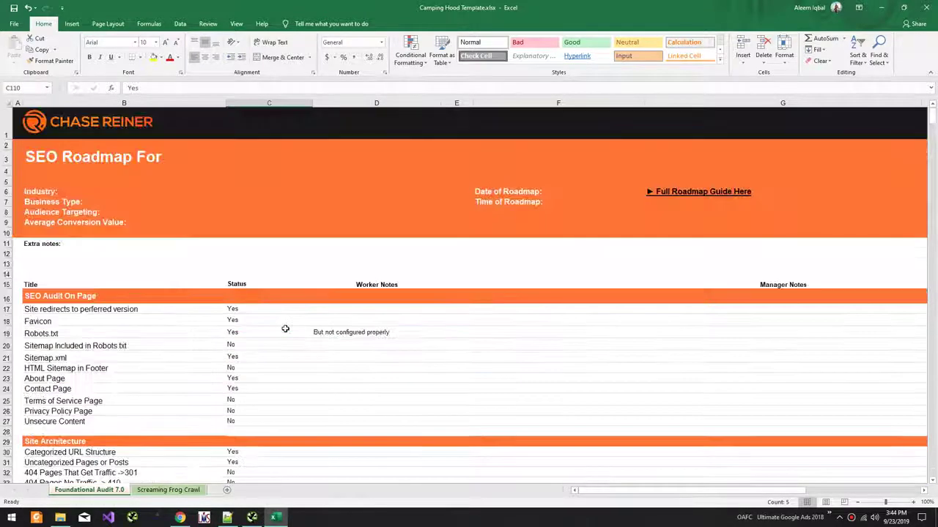
{"action": "scroll", "coordinate": [285, 329], "scroll_direction": "down", "scroll_amount": 20}
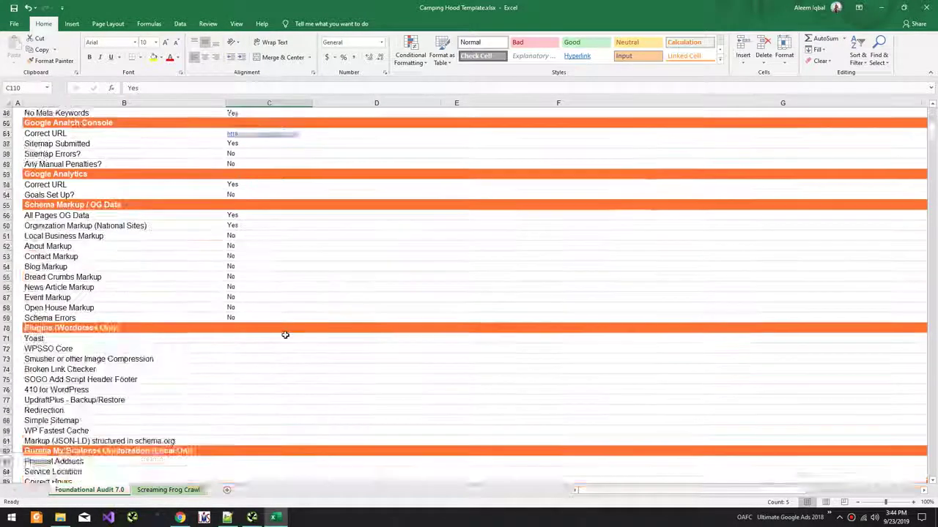
{"action": "scroll", "coordinate": [284, 339], "scroll_direction": "up", "scroll_amount": 15}
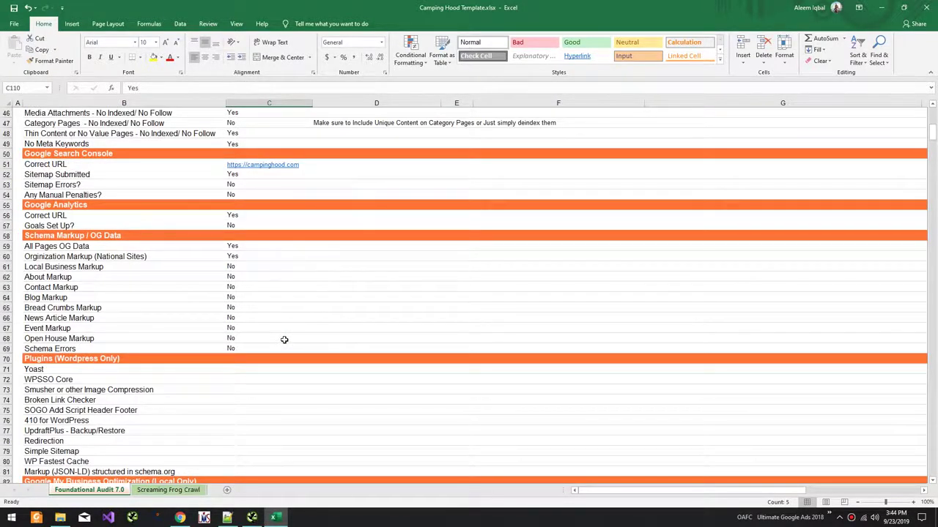
{"action": "scroll", "coordinate": [284, 340], "scroll_direction": "up", "scroll_amount": 6}
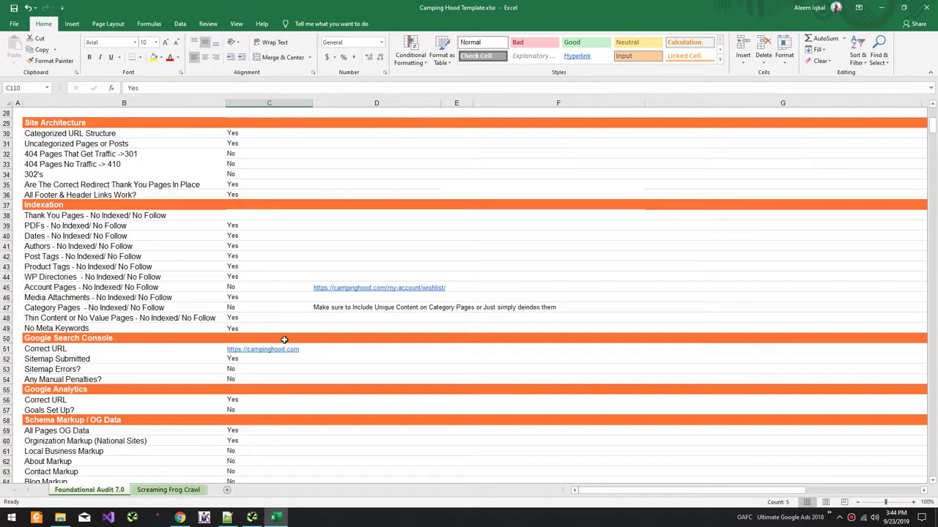
{"action": "scroll", "coordinate": [284, 339], "scroll_direction": "up", "scroll_amount": 9}
{"action": "key", "text": "alt+Tab"}
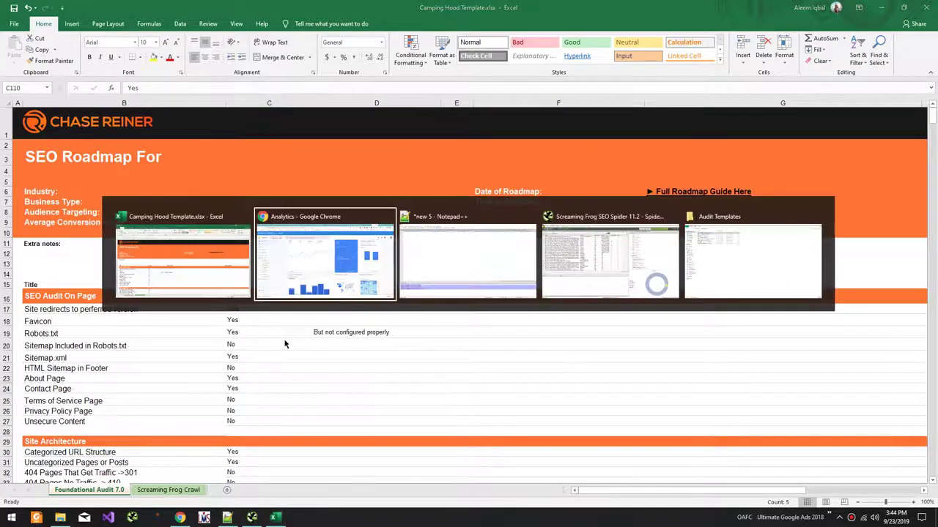